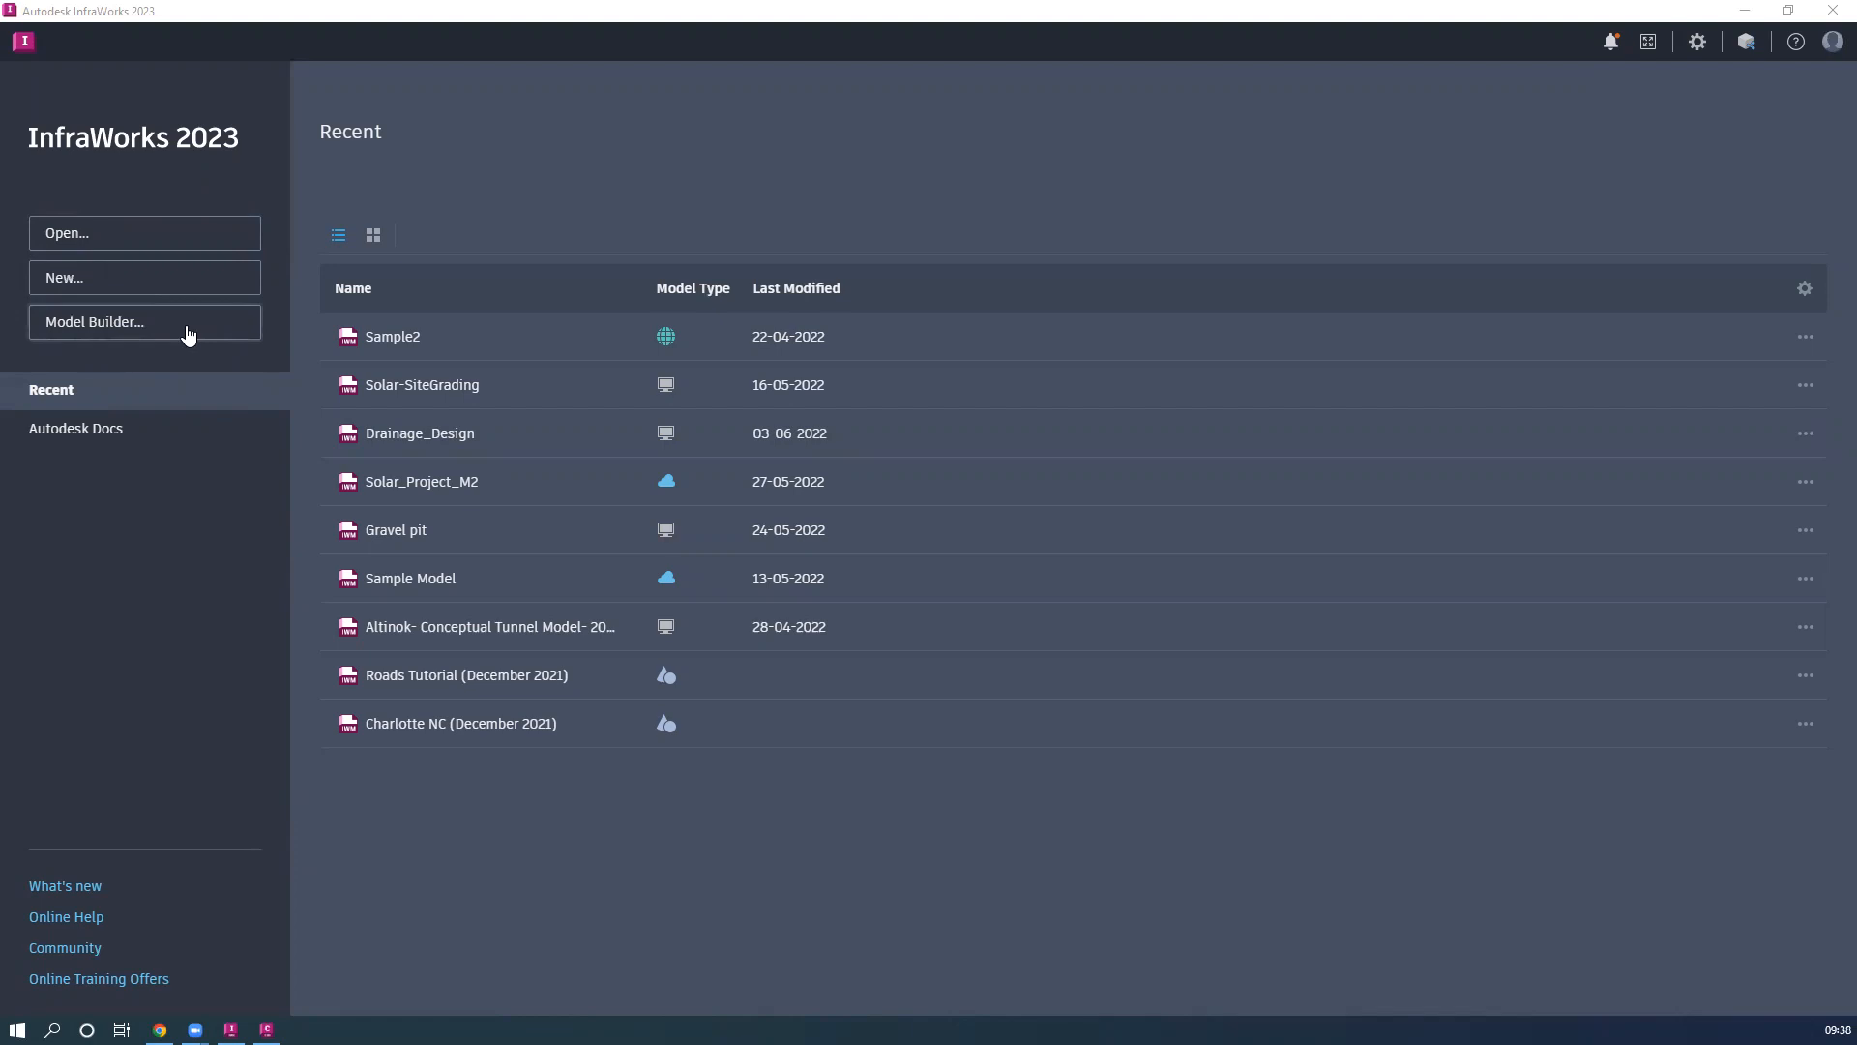
left_click(188, 328)
left_click(149, 315)
left_click(117, 327)
left_click(103, 436)
left_click(149, 443)
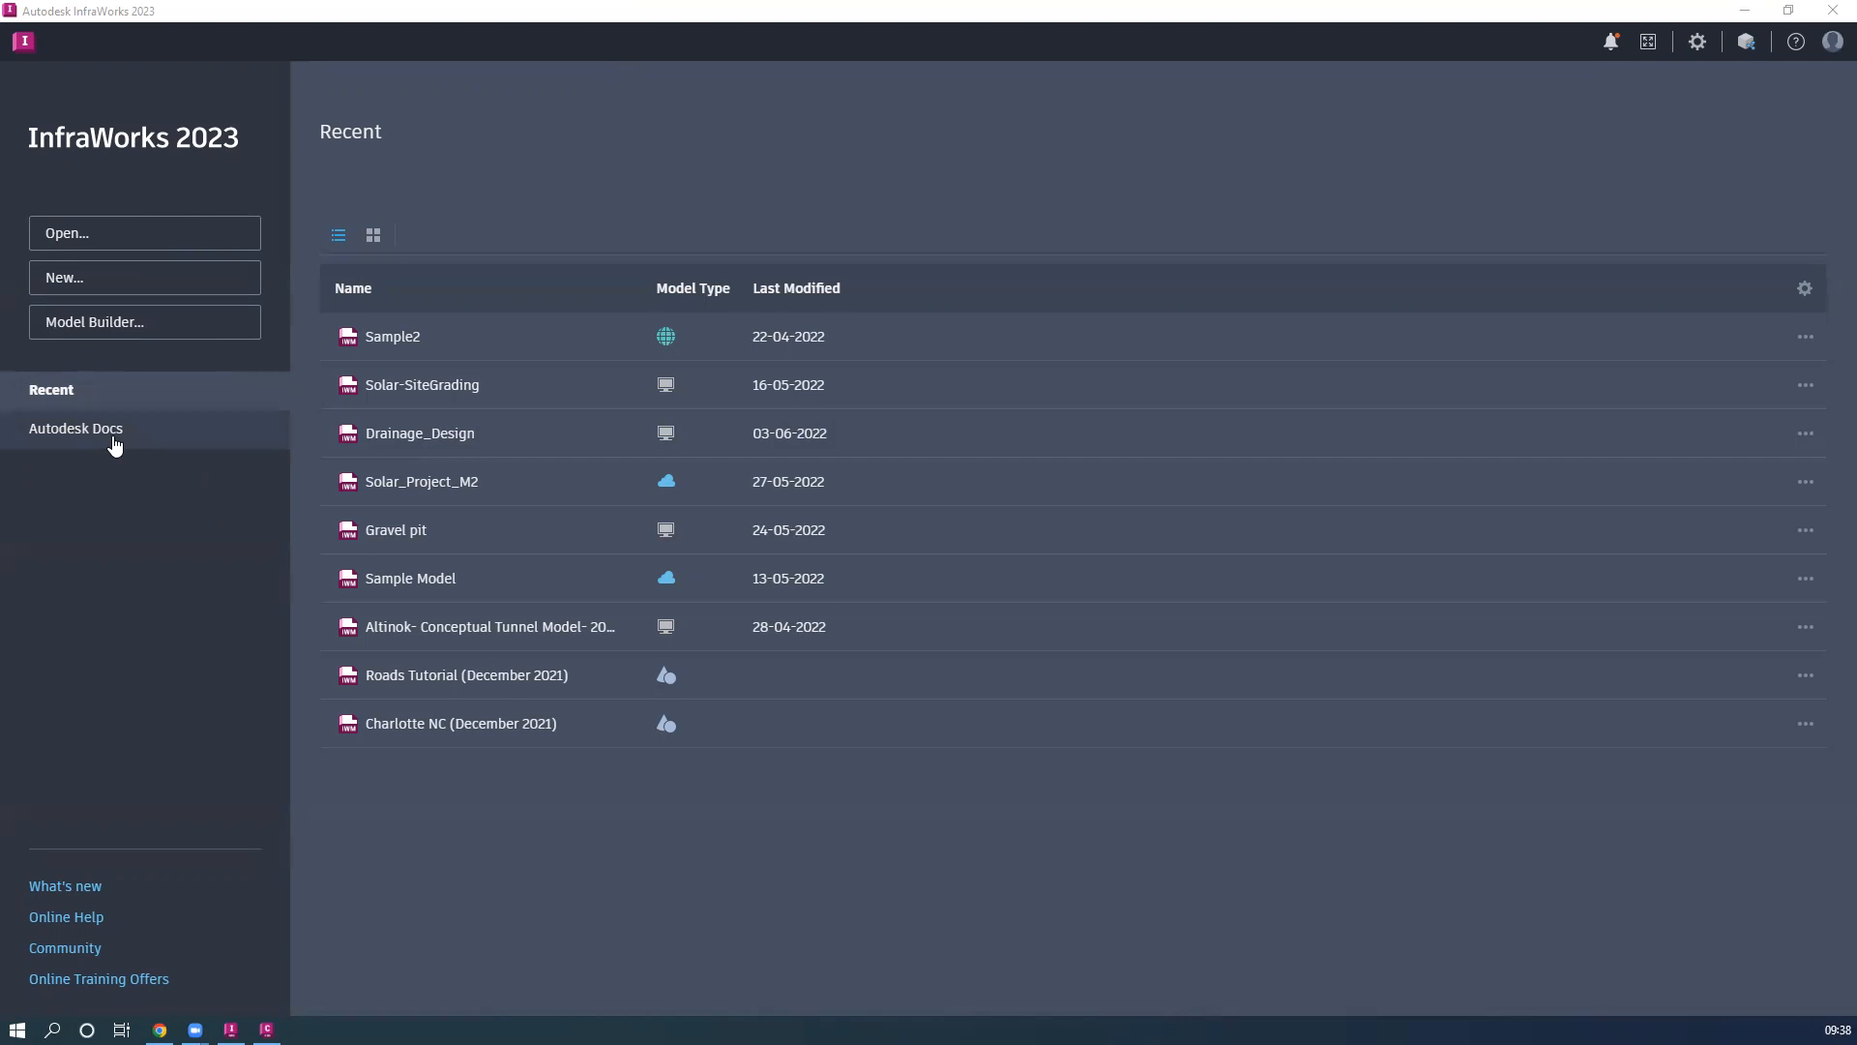
key("ctrl")
key("ctrl")
key("ctrl")
Open Model Builder and locate Rajasthan, India on its map
left_click(145, 331)
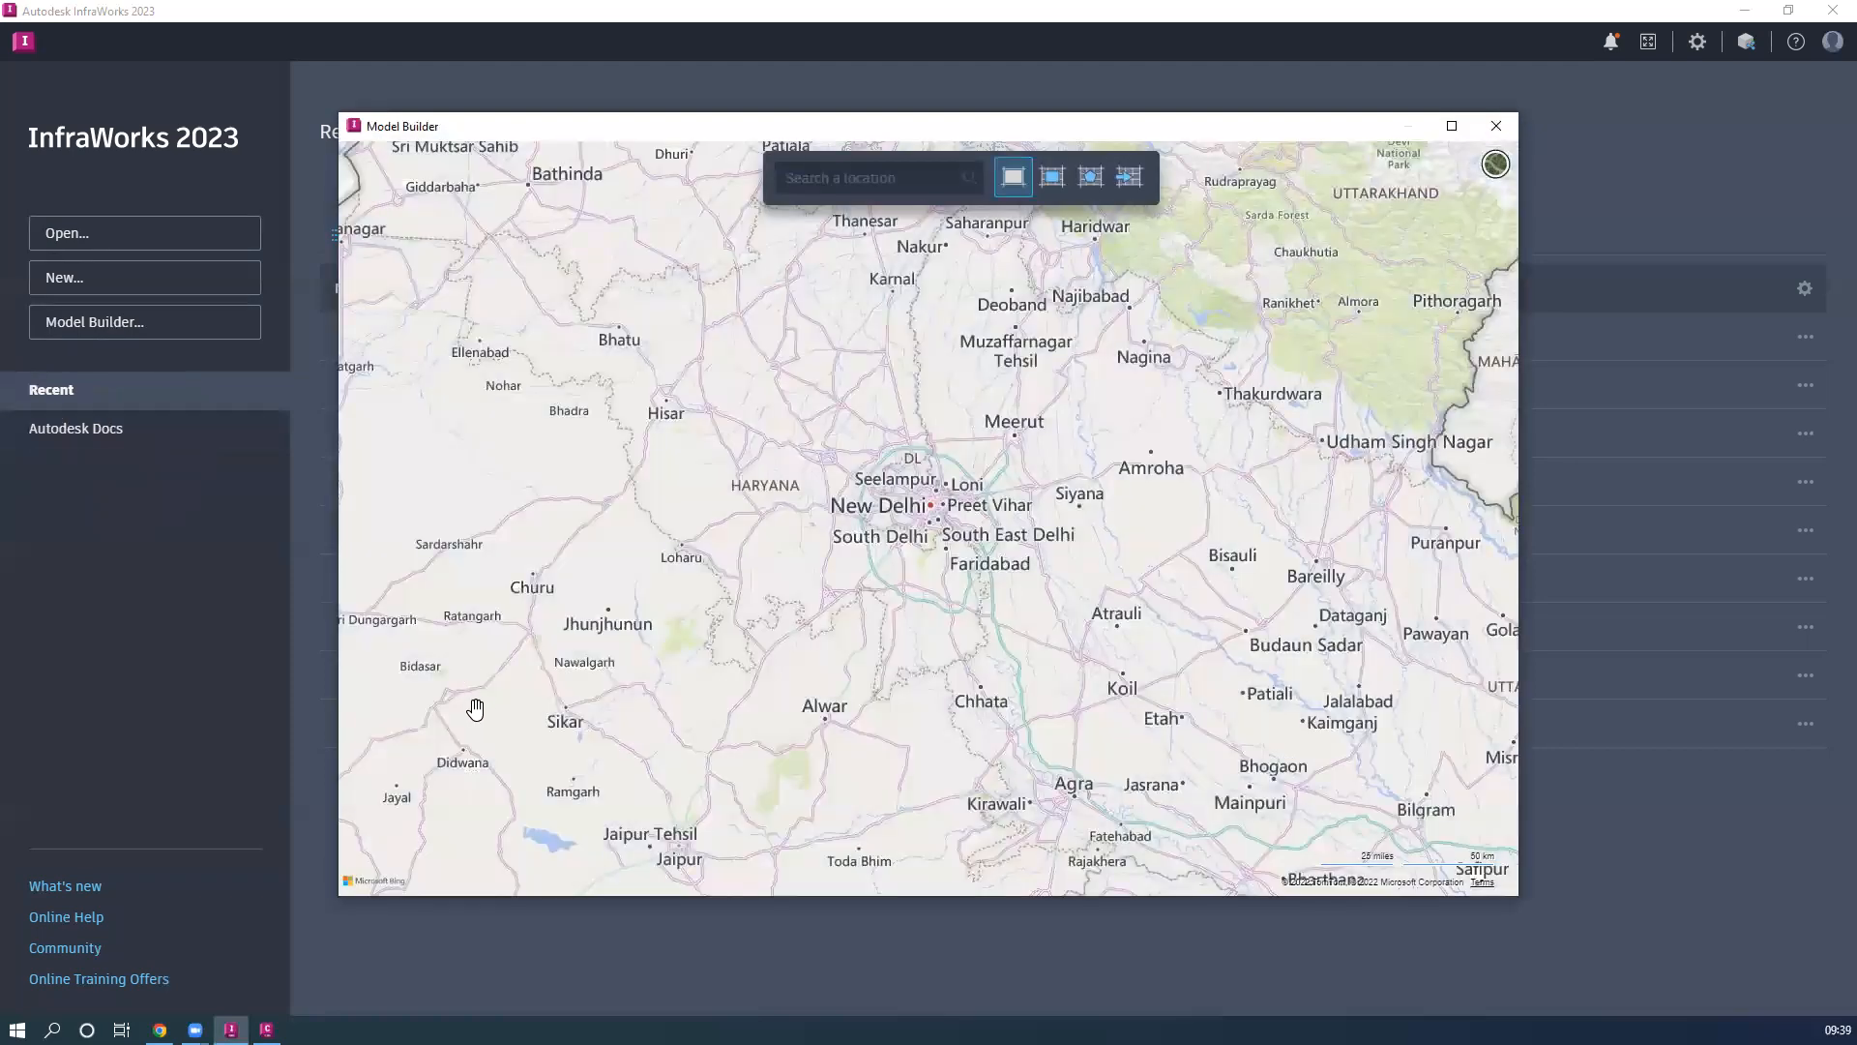
left_click(880, 174)
type("raj")
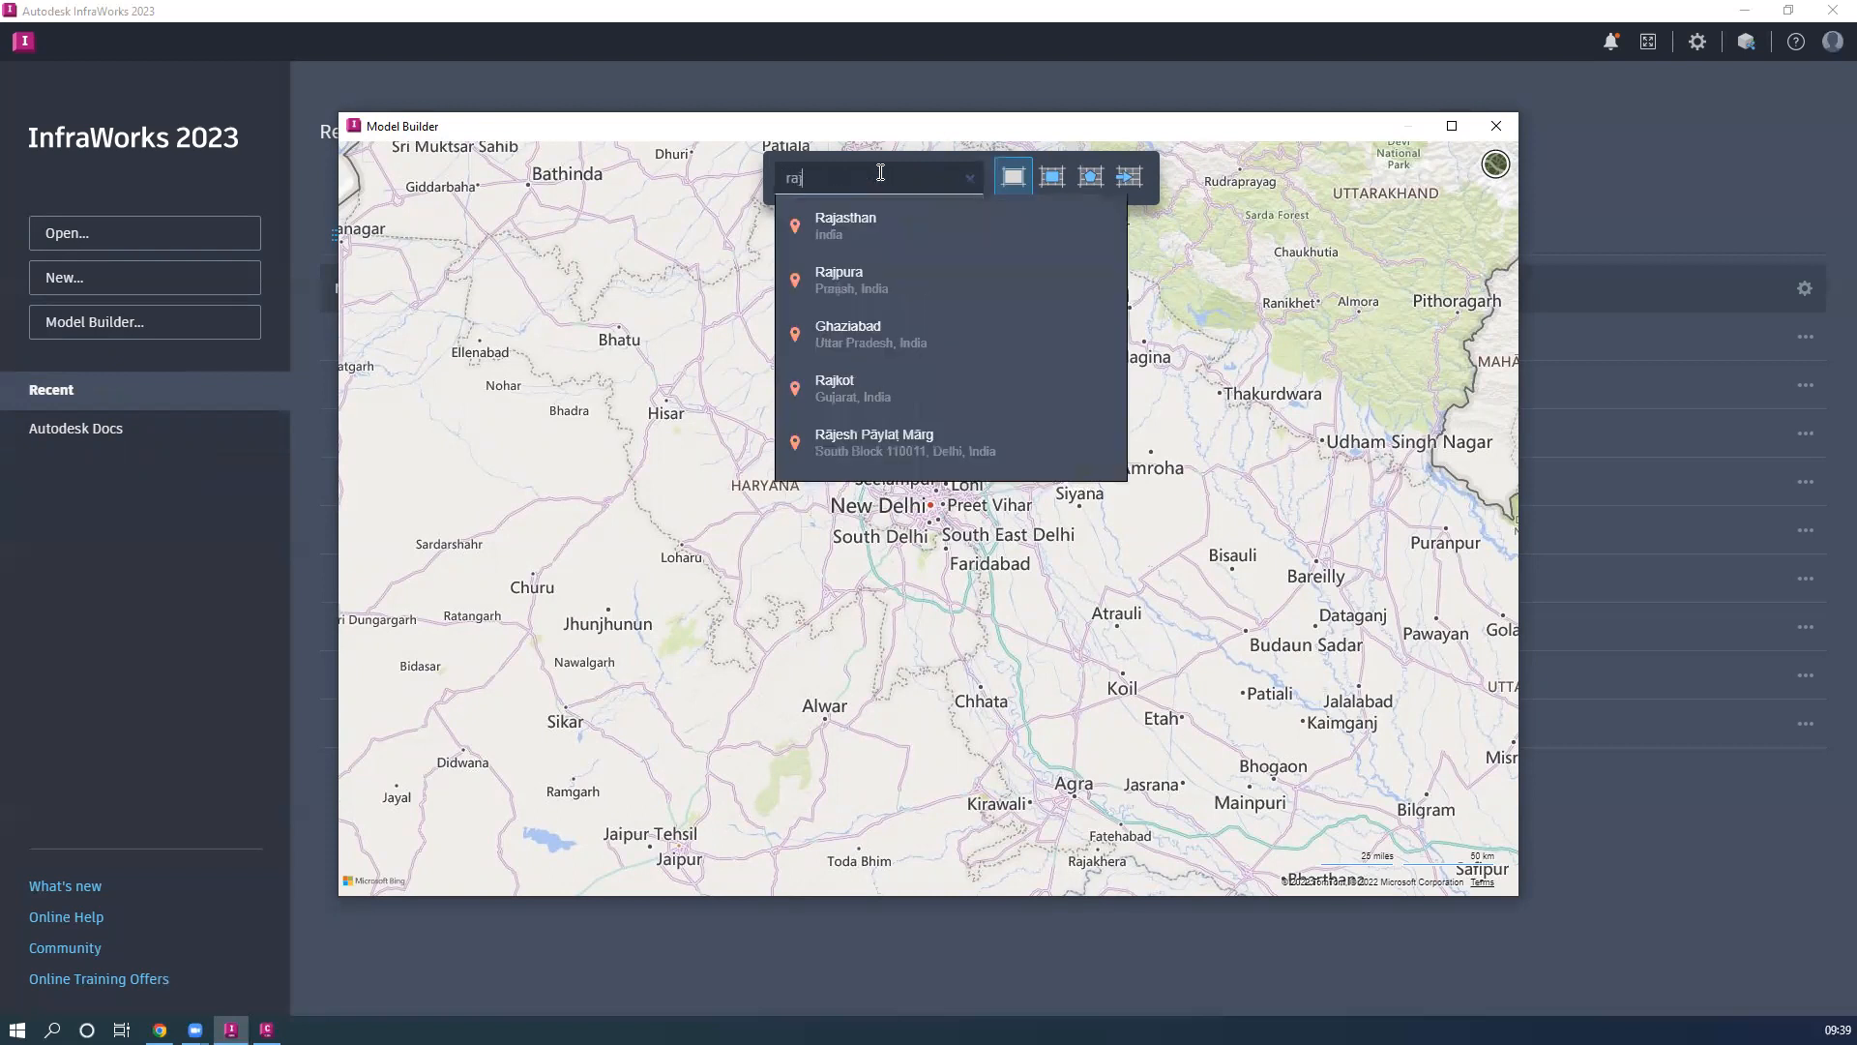
left_click(870, 215)
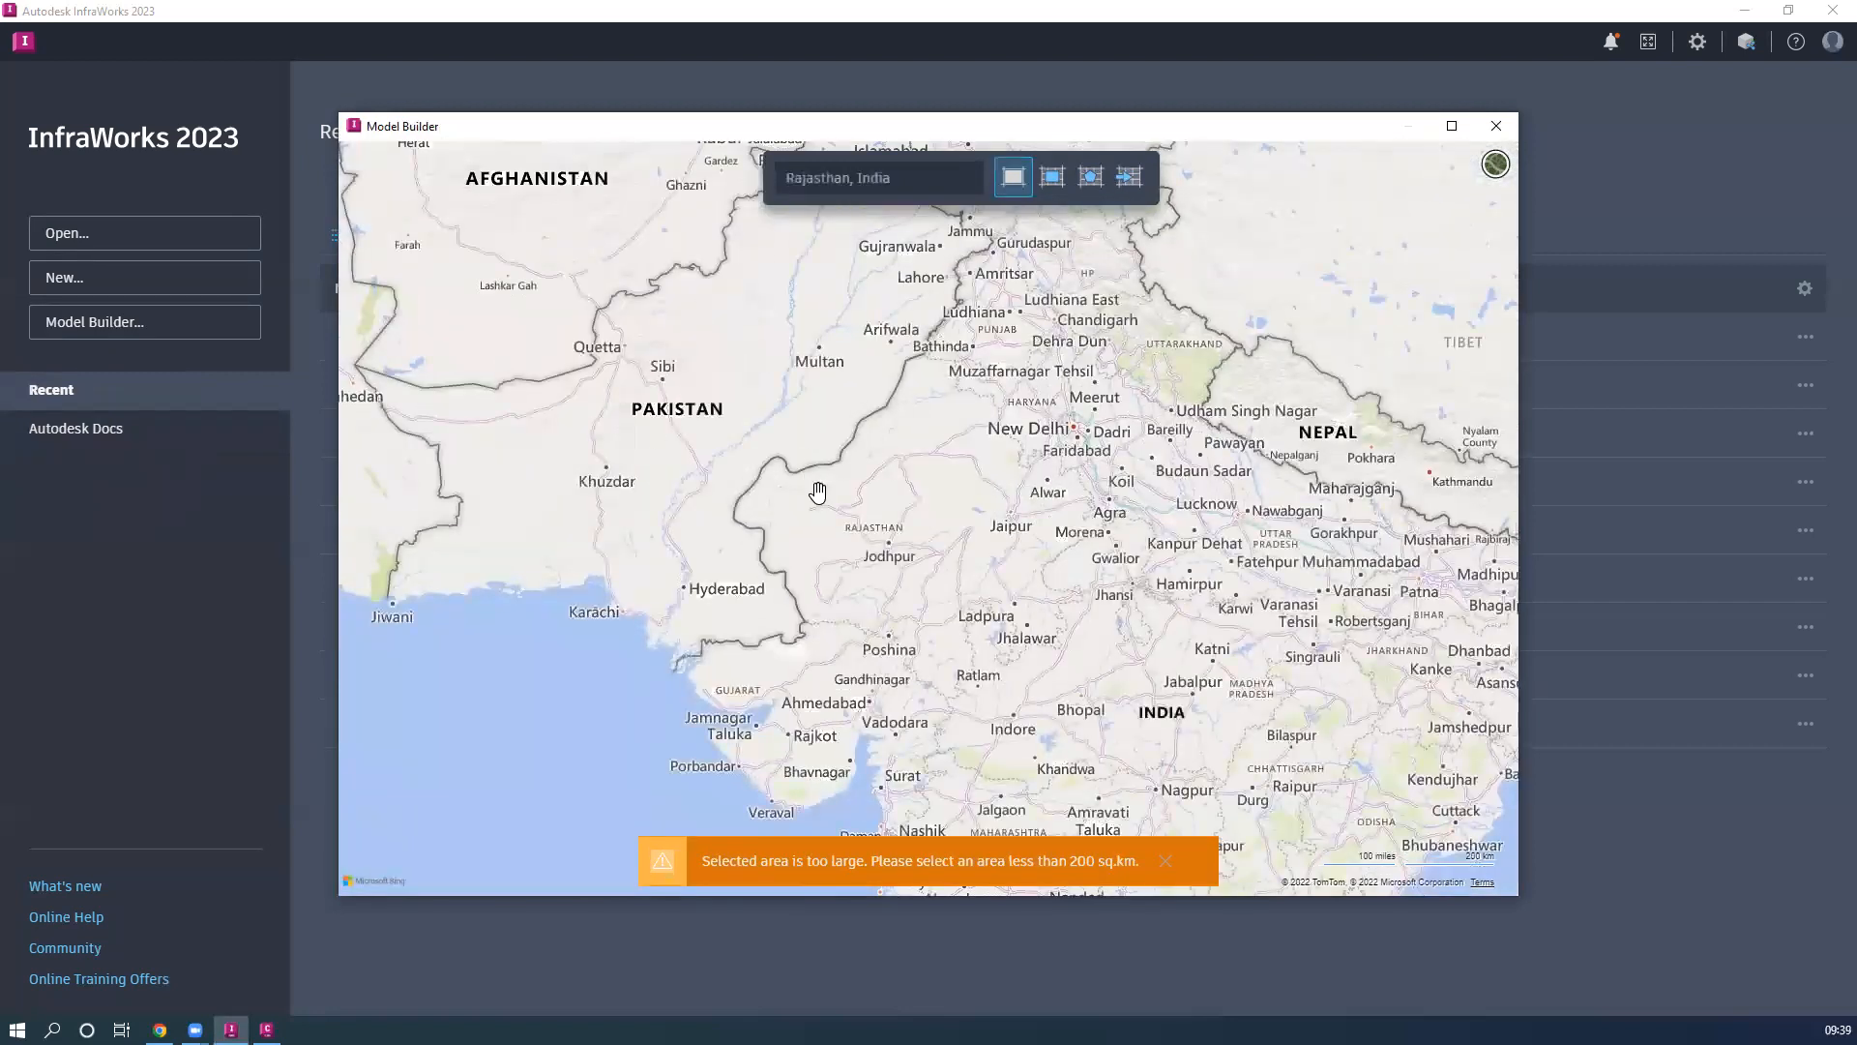
Display the map around Shergarh, west of Jodhpur, with aerial imagery instead of the road map
left_click_drag(895, 585, 791, 576)
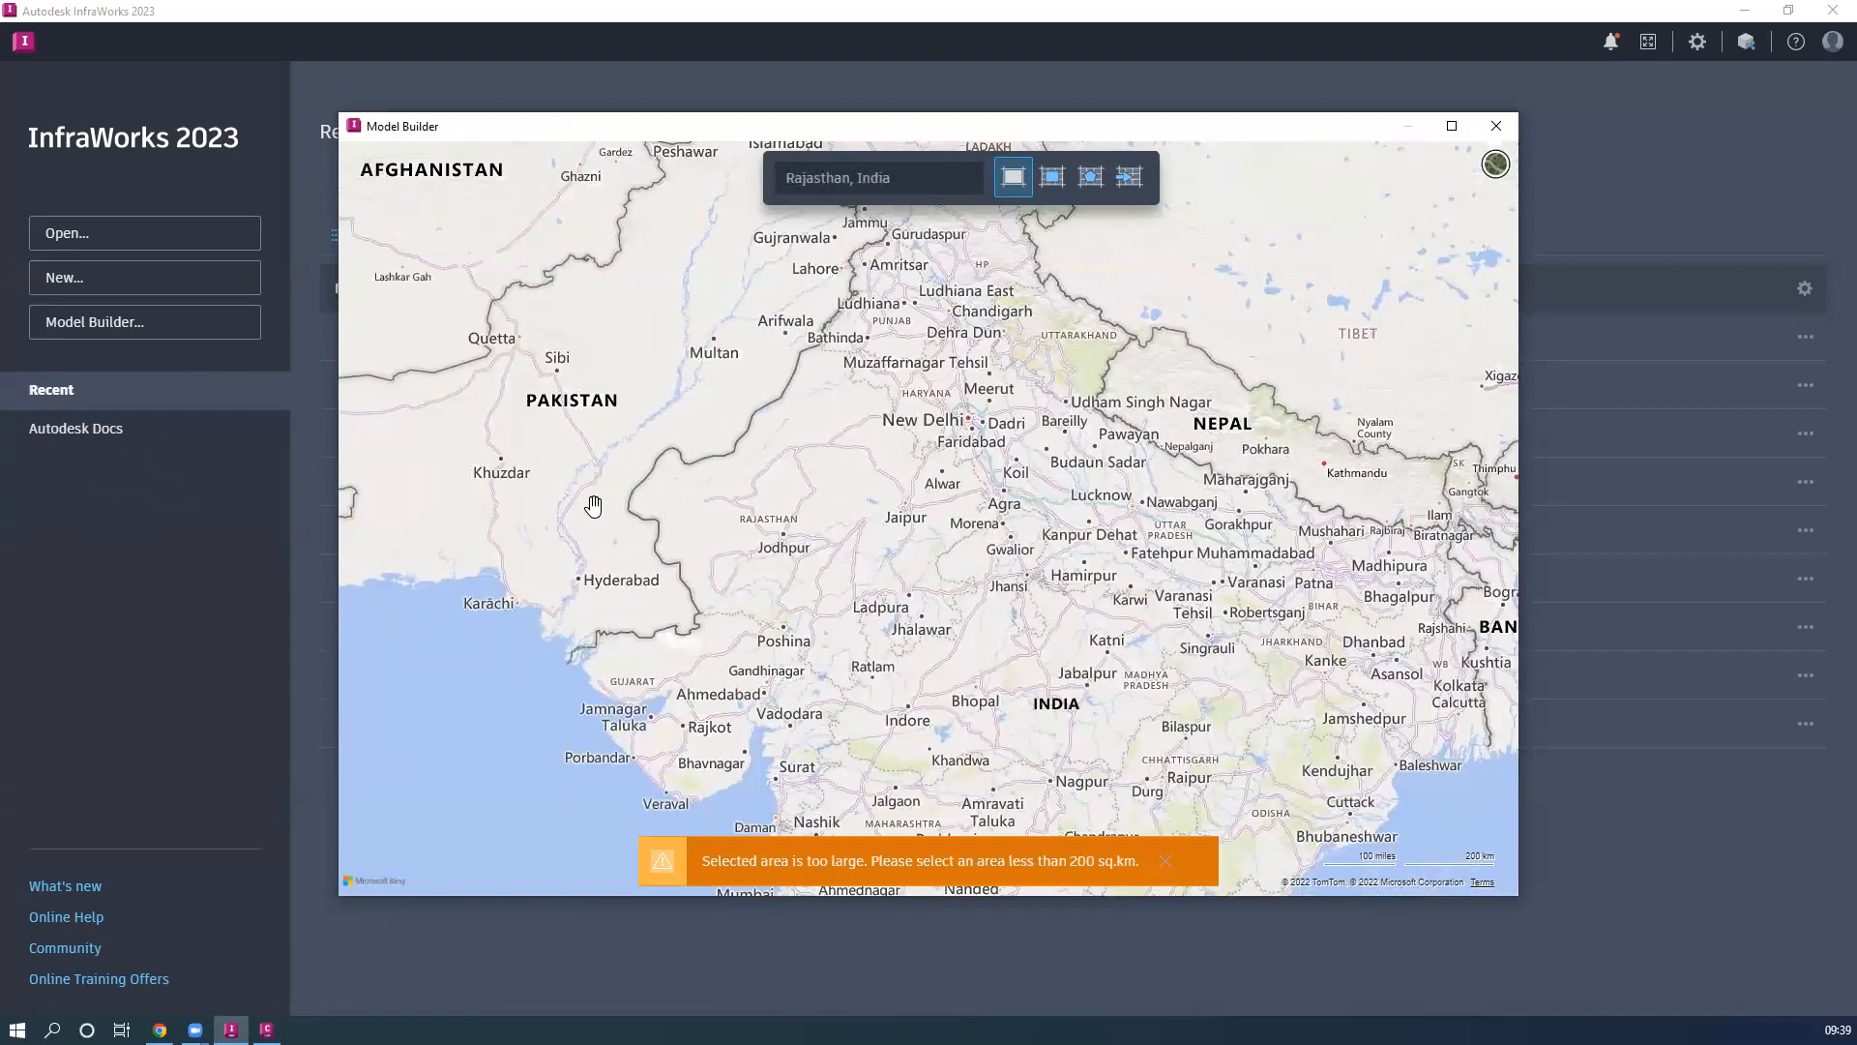
scroll(784, 550, "up", 2)
scroll(735, 513, "up", 5)
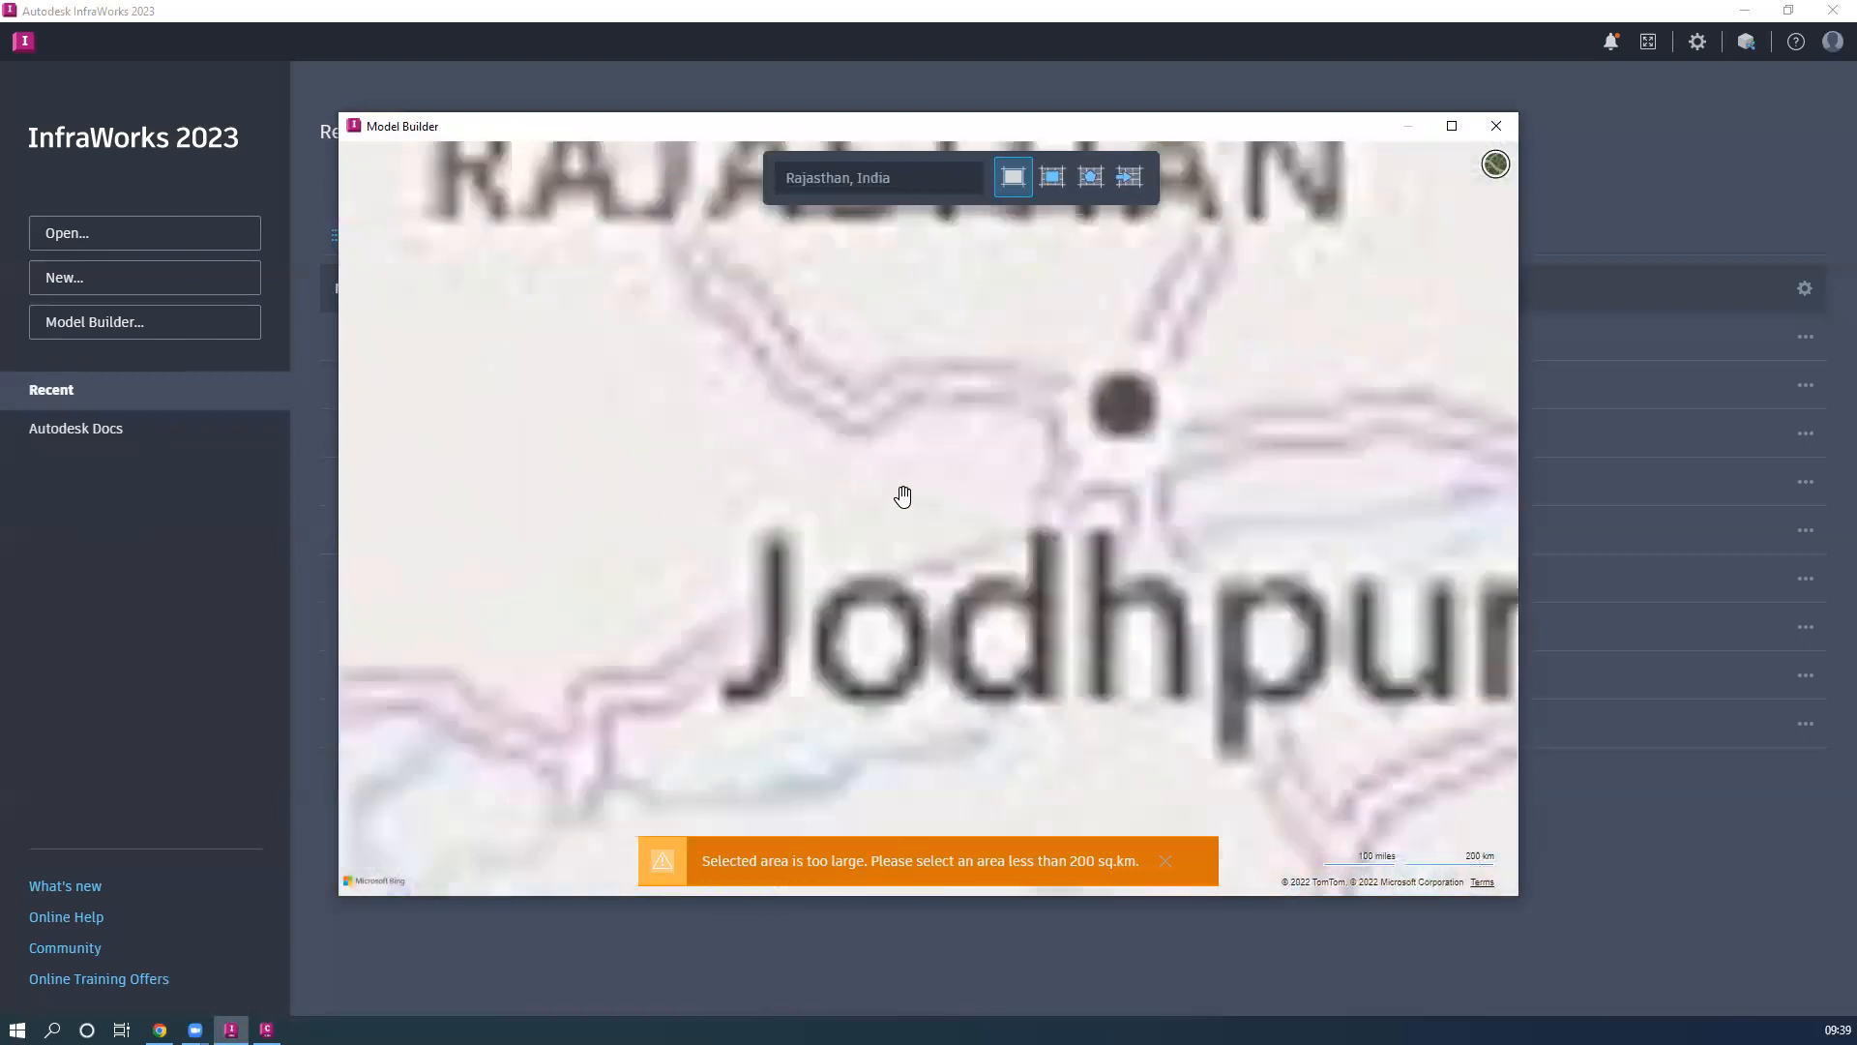
left_click_drag(784, 518, 887, 605)
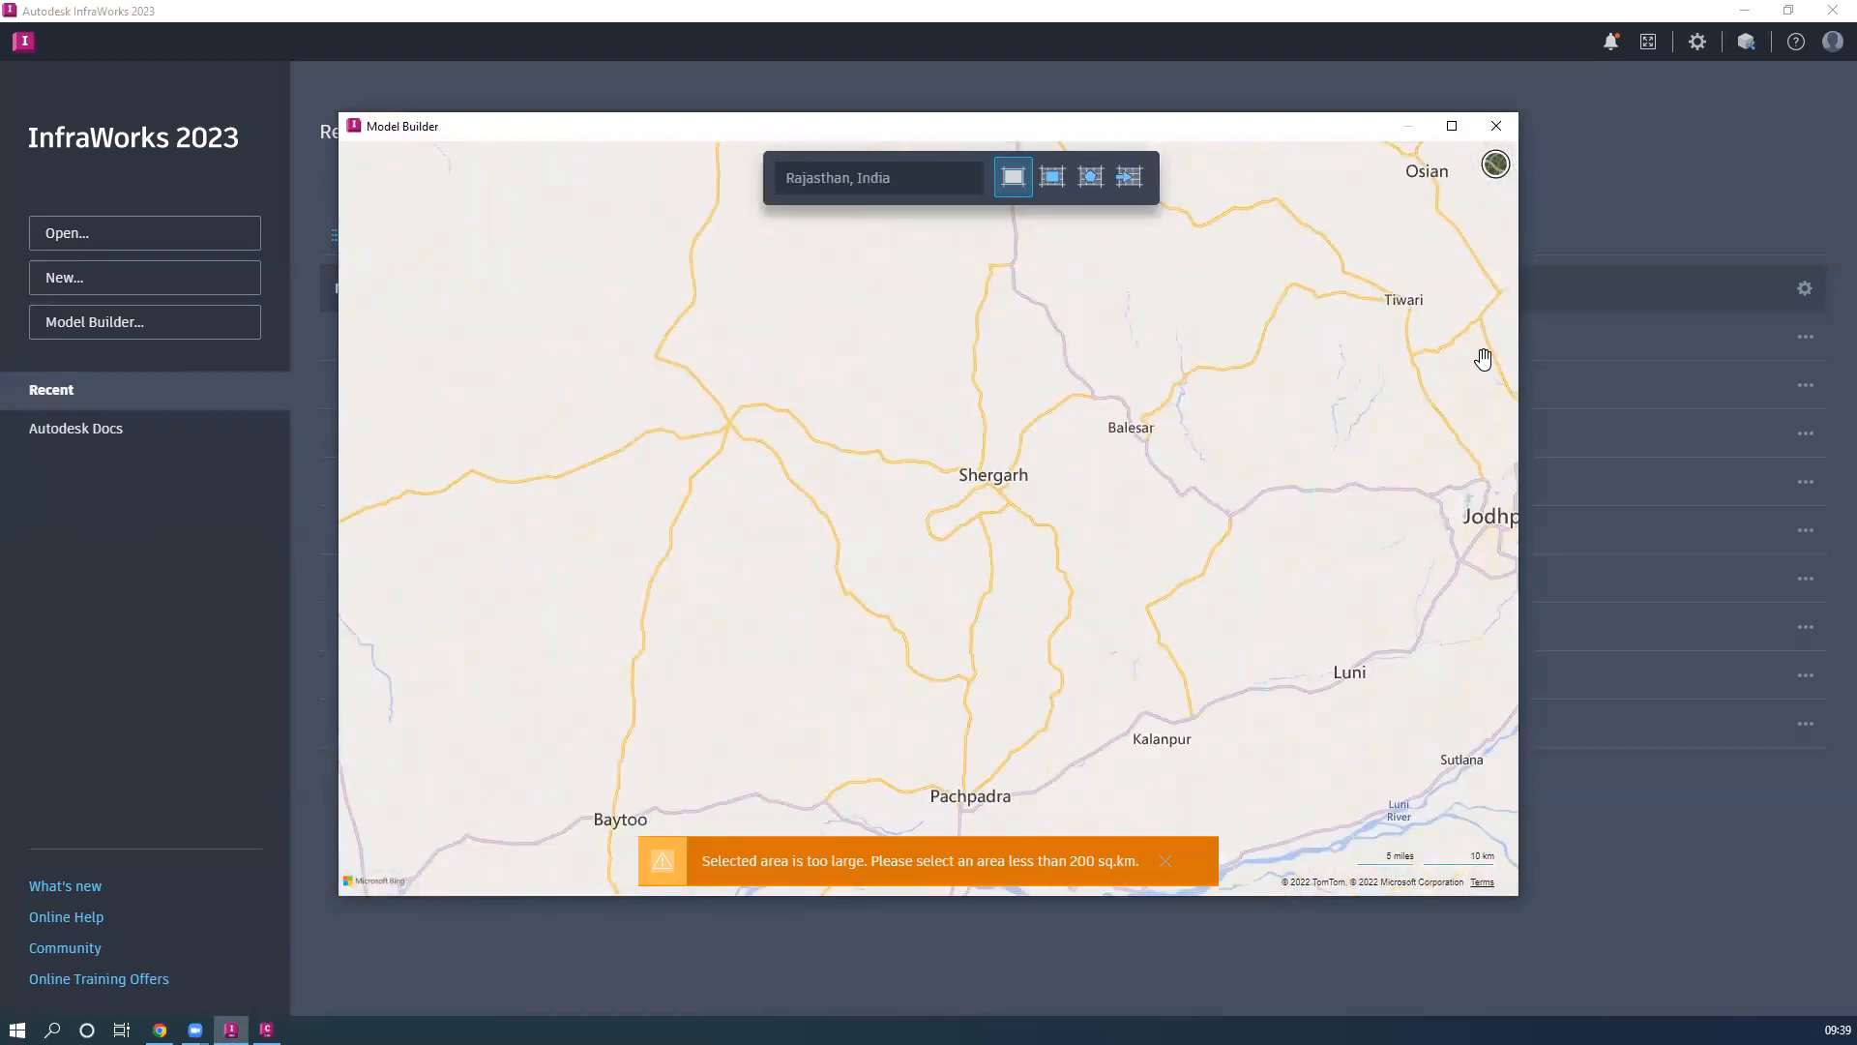
left_click(1495, 166)
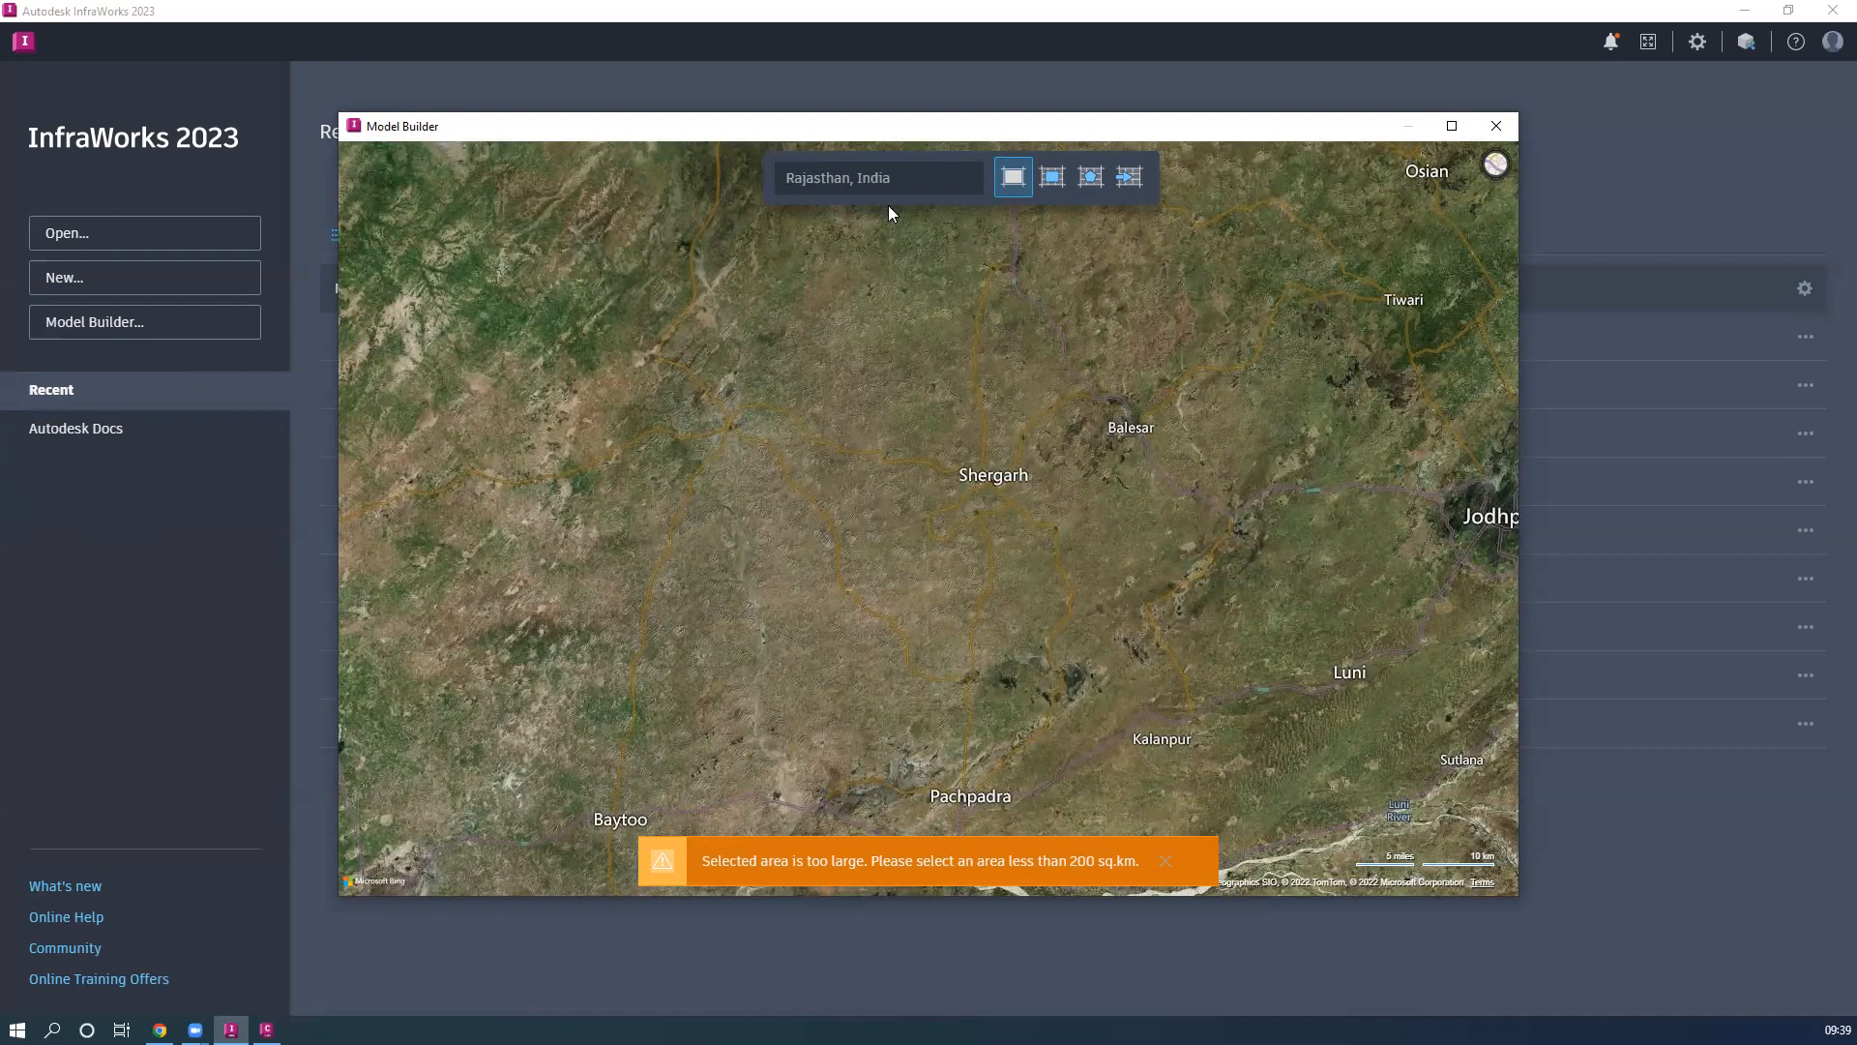
left_click(1496, 177)
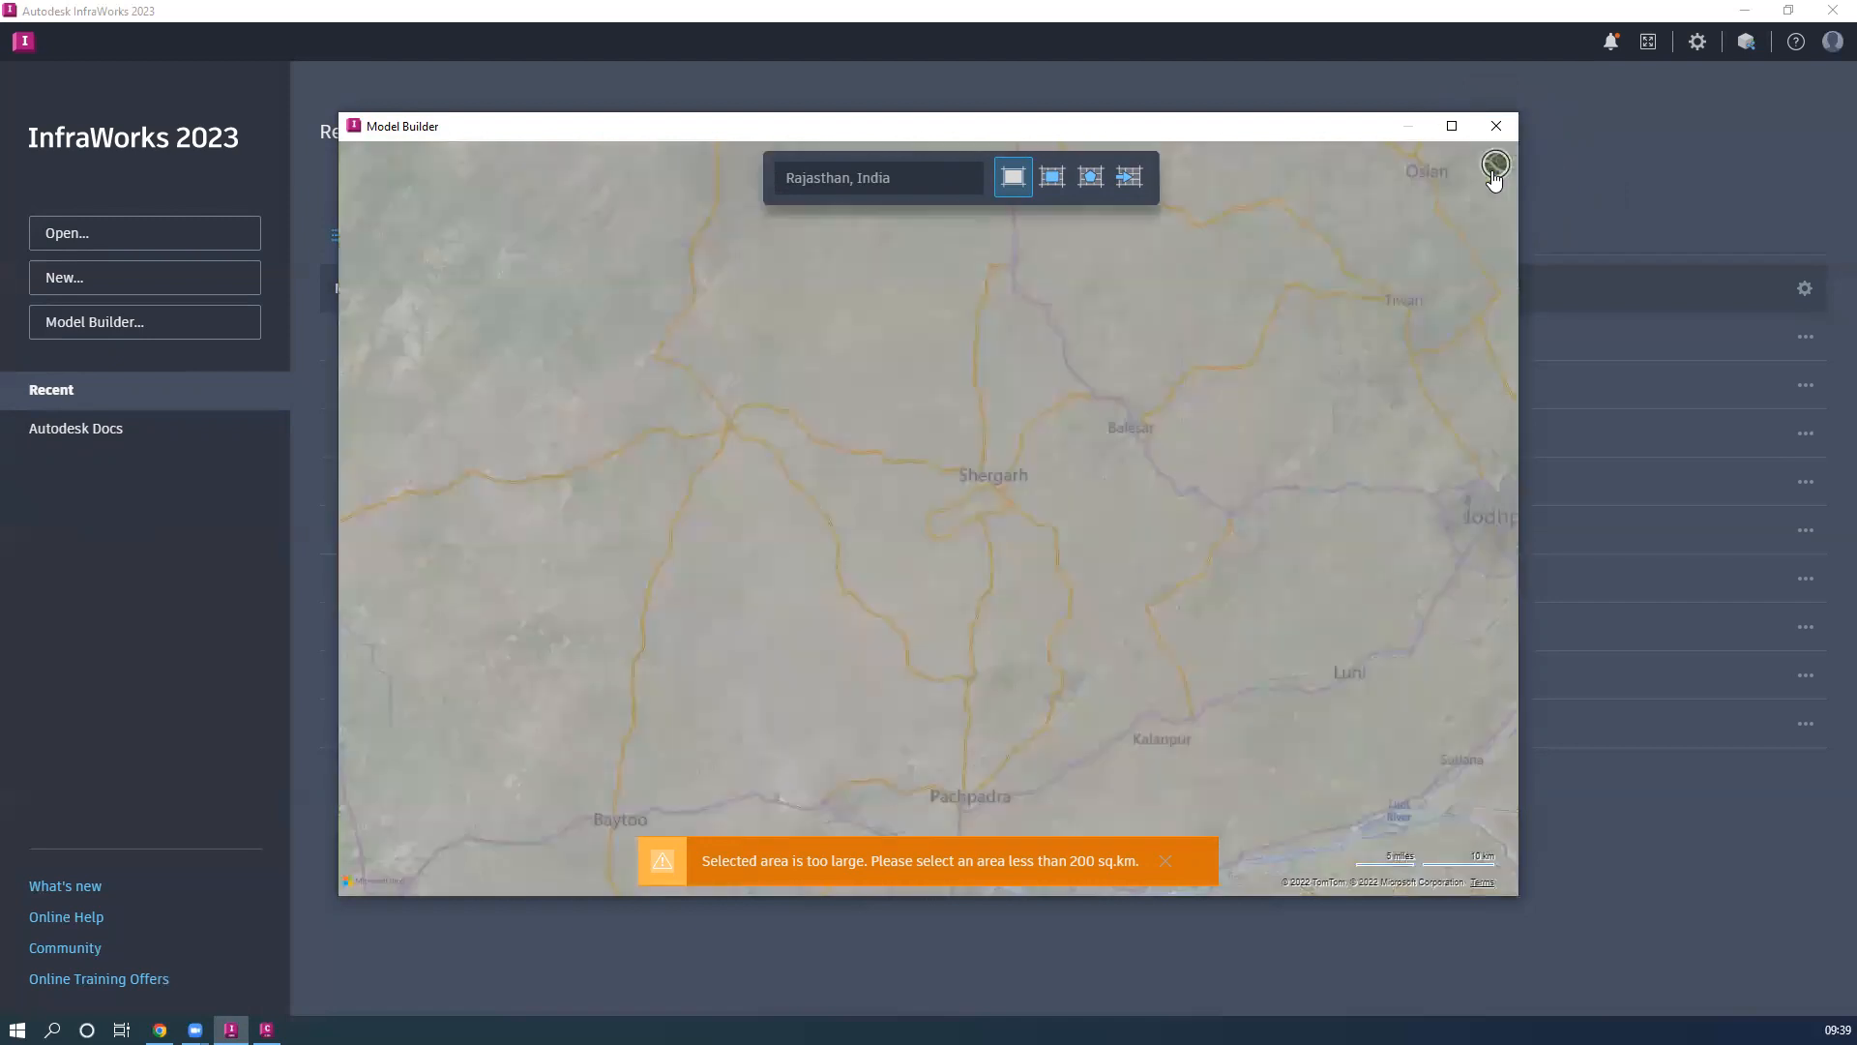
left_click(1496, 176)
Examine the area selection tools and how the 200 sq km limit applies to close and wide map extents around Bheekhorai Nai
scroll(929, 489, "up", 4)
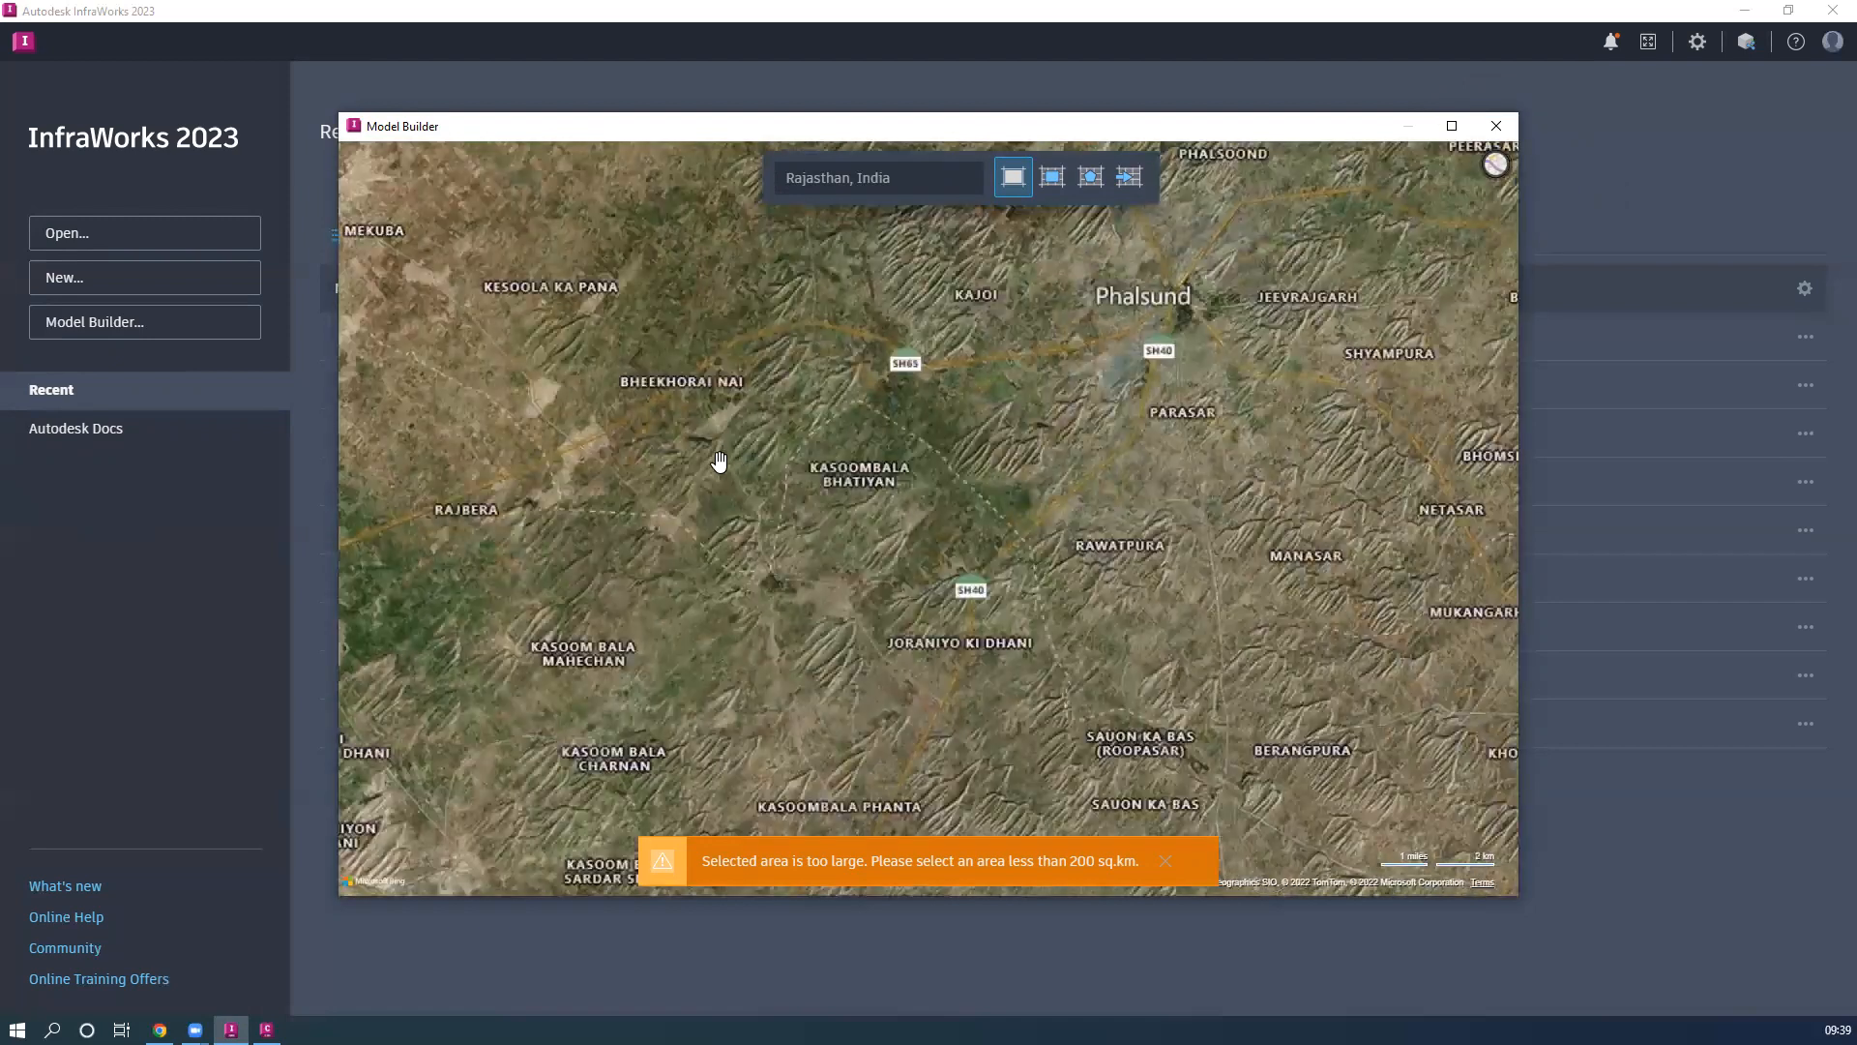
scroll(738, 531, "up", 3)
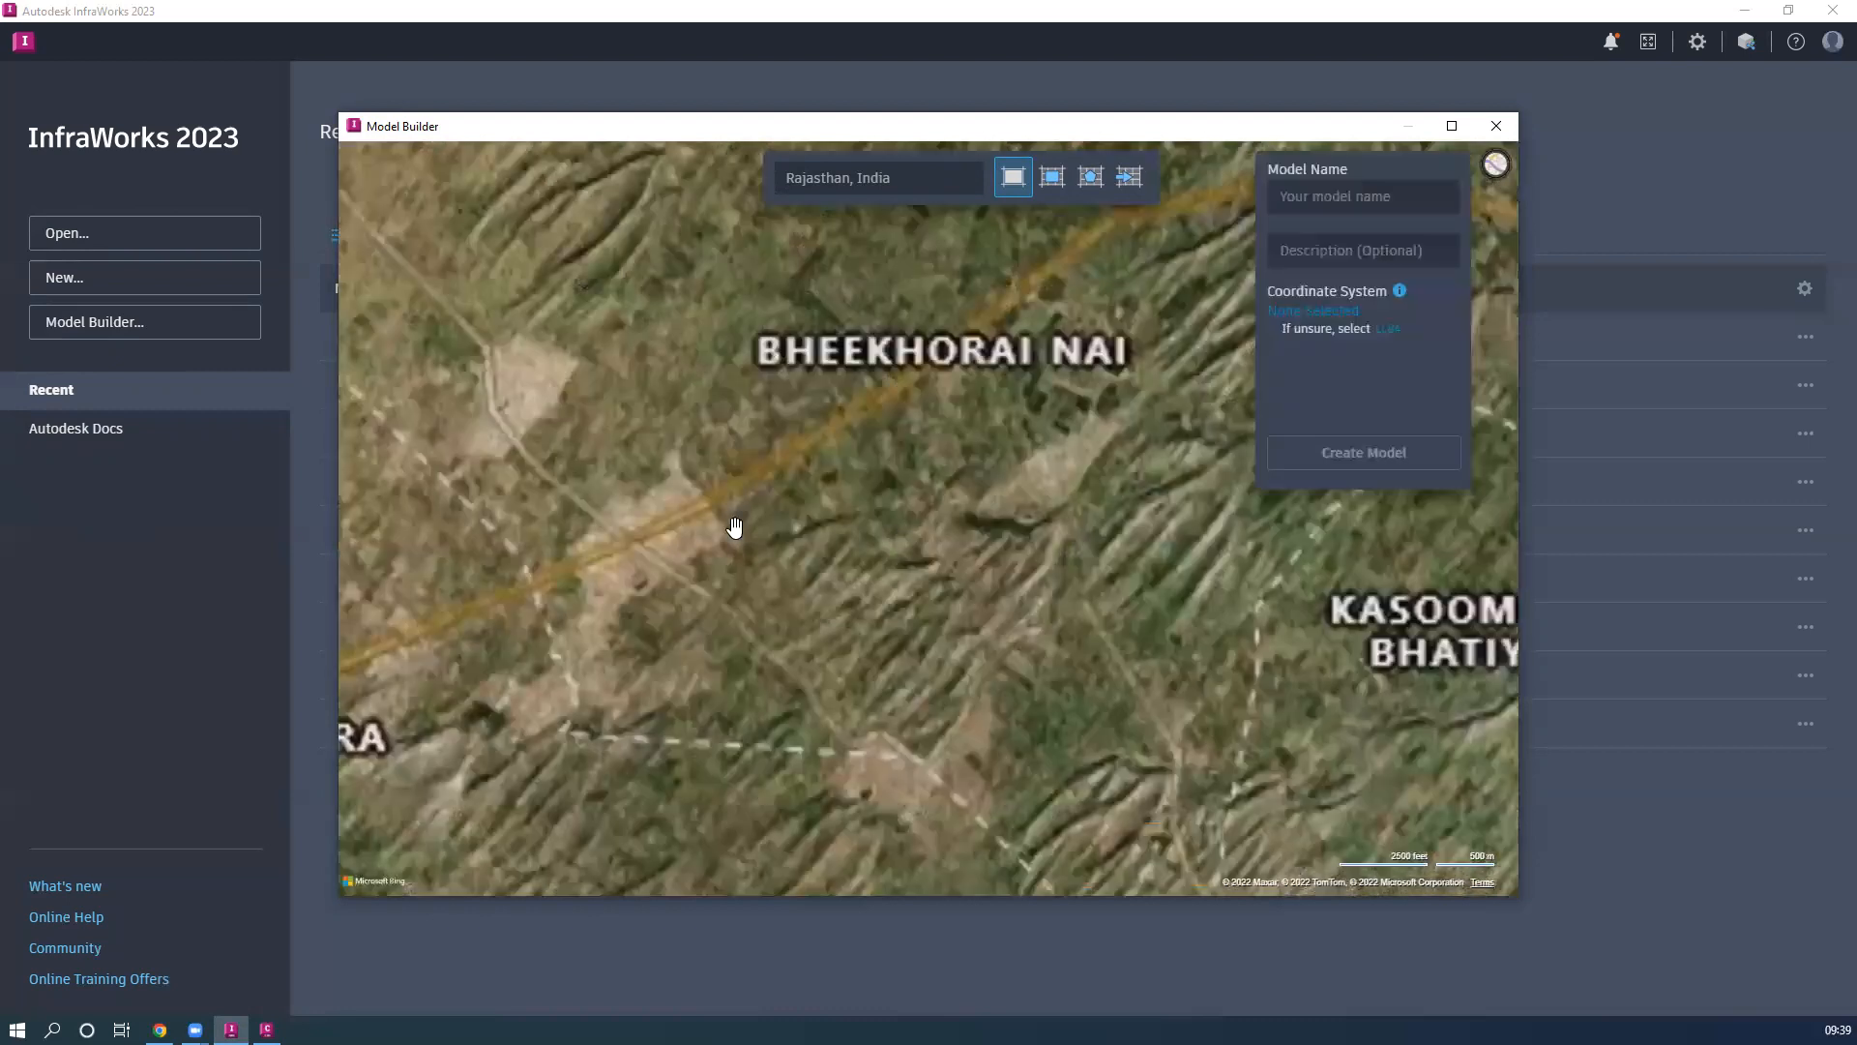
scroll(735, 527, "up", 4)
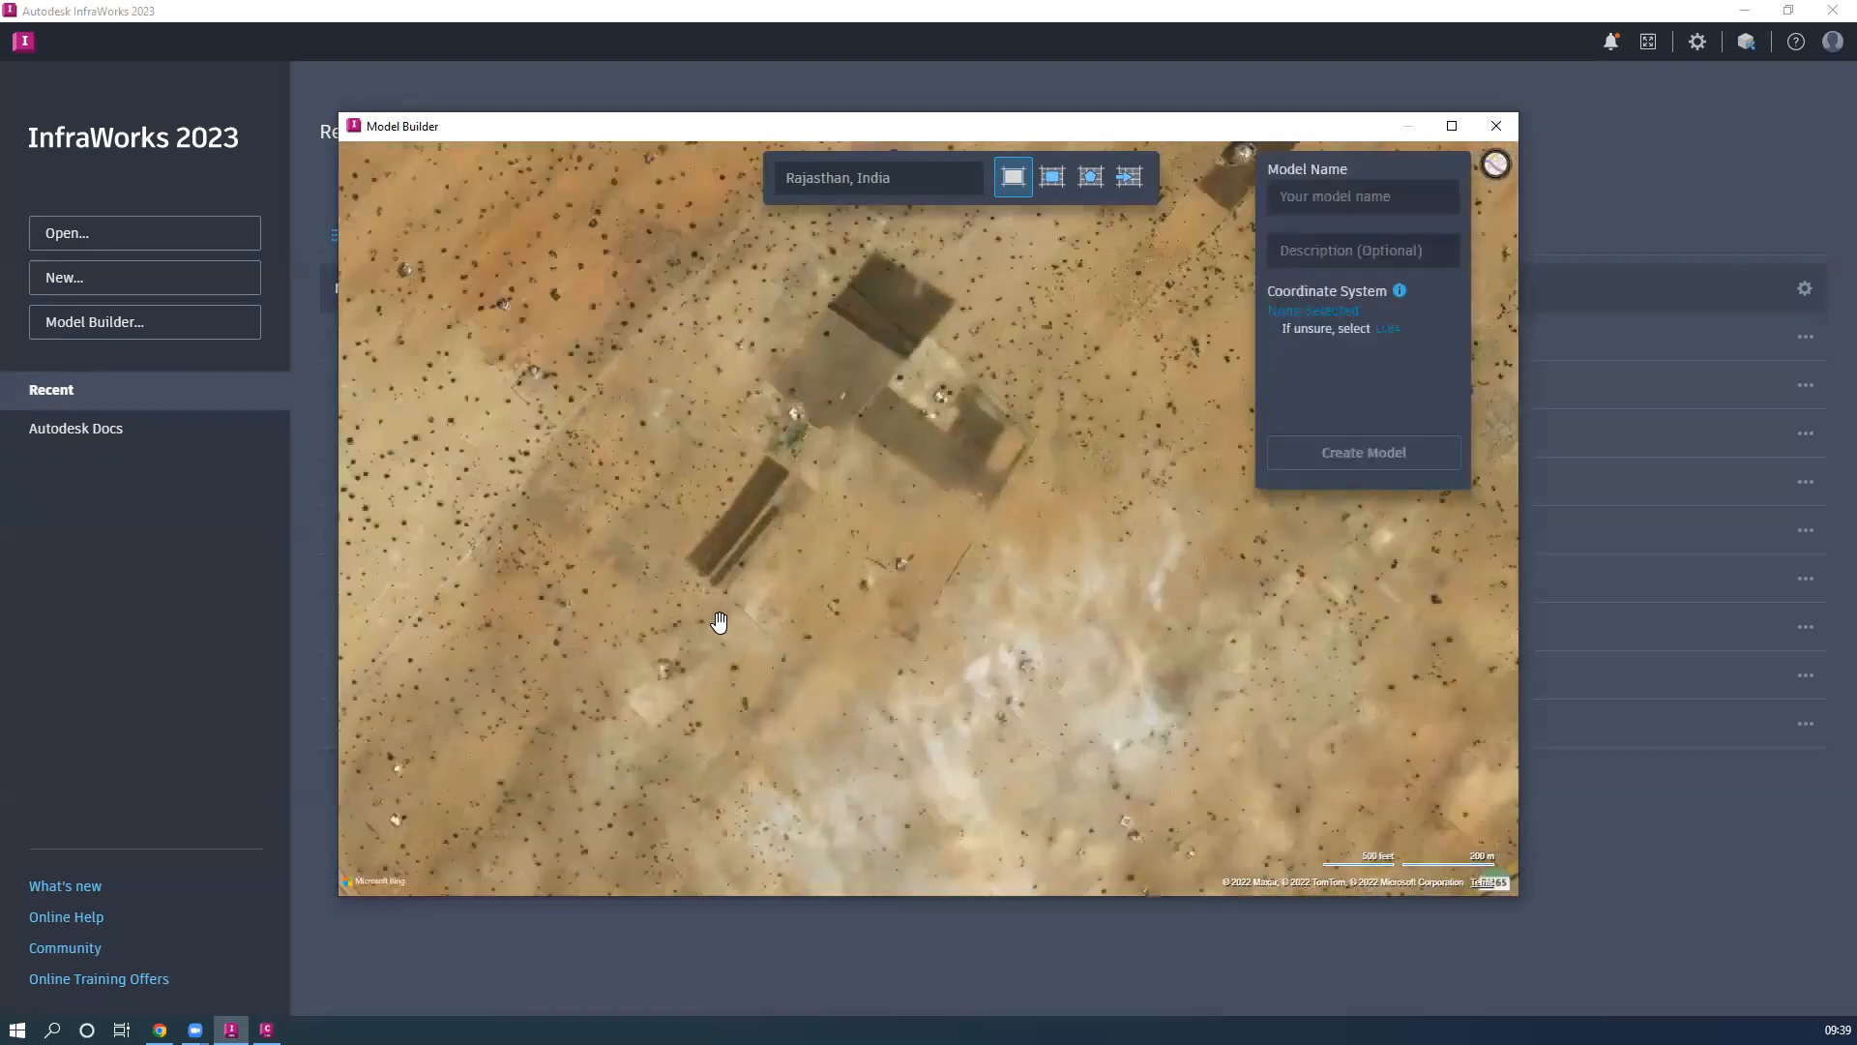
scroll(719, 621, "up", 4)
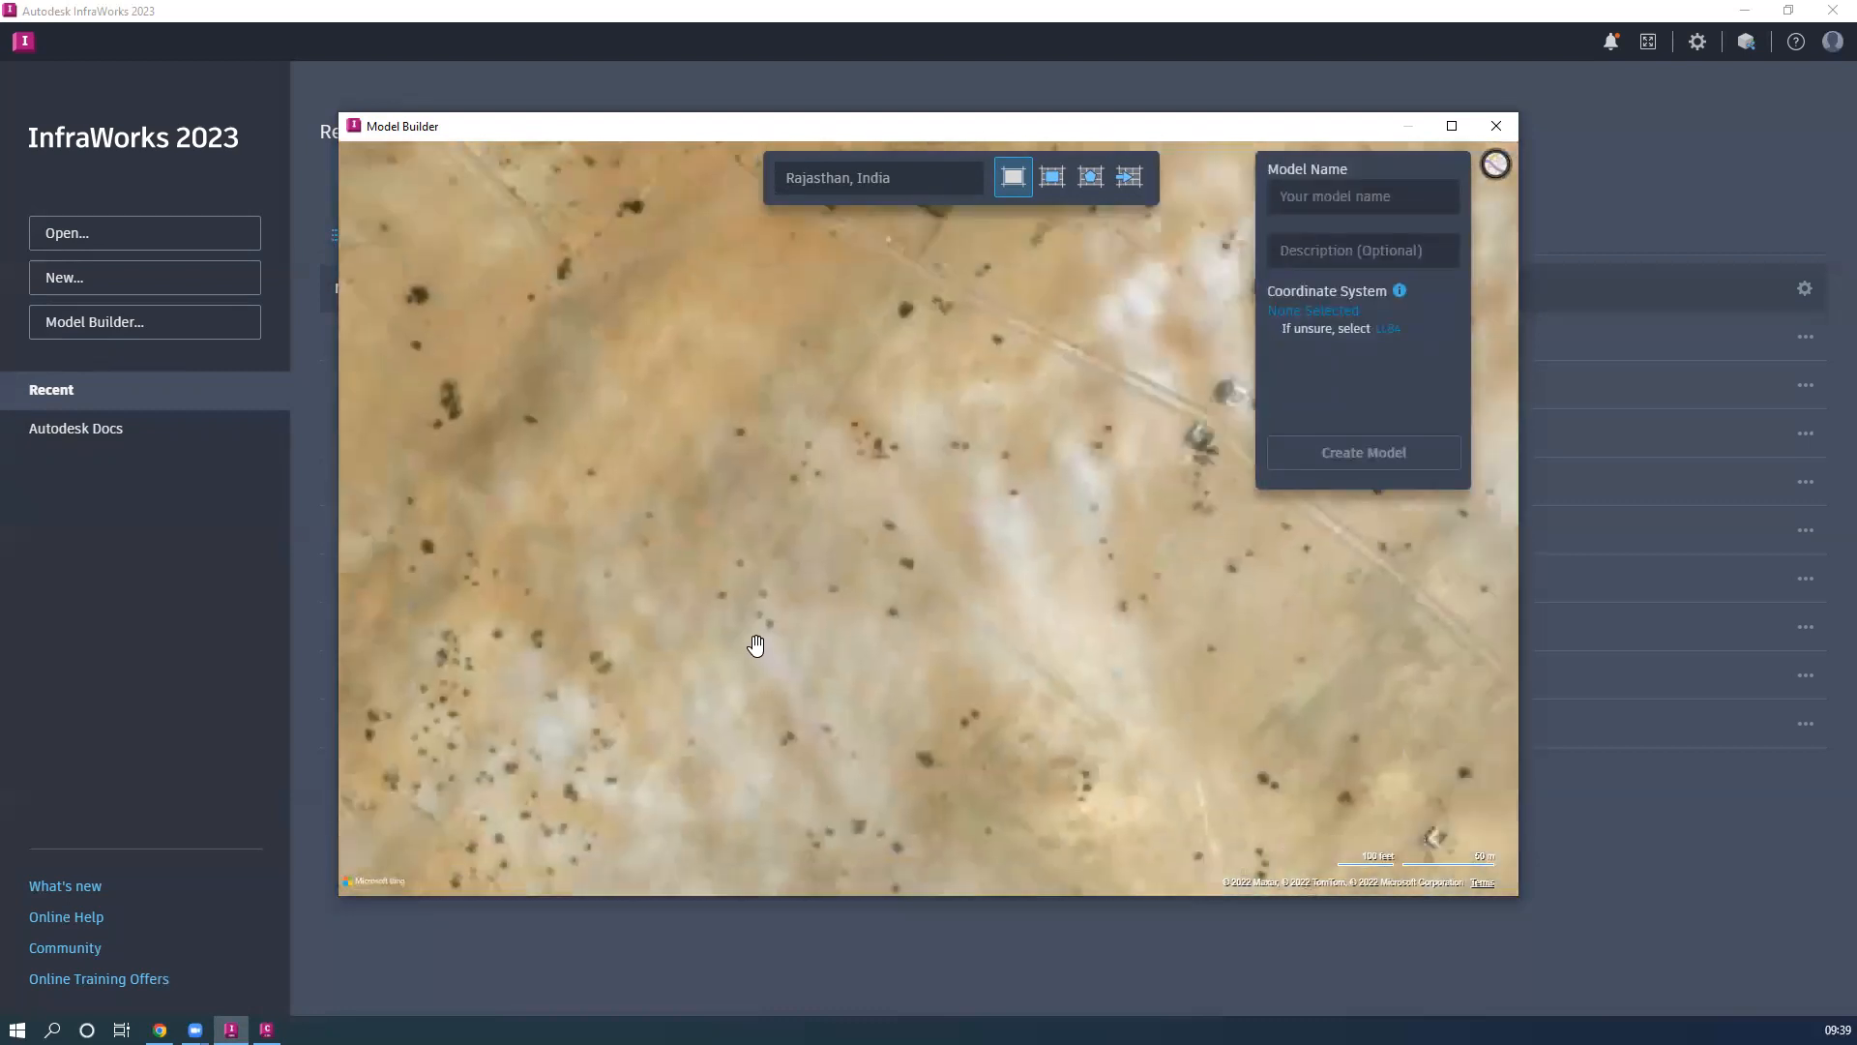
scroll(735, 590, "down", 4)
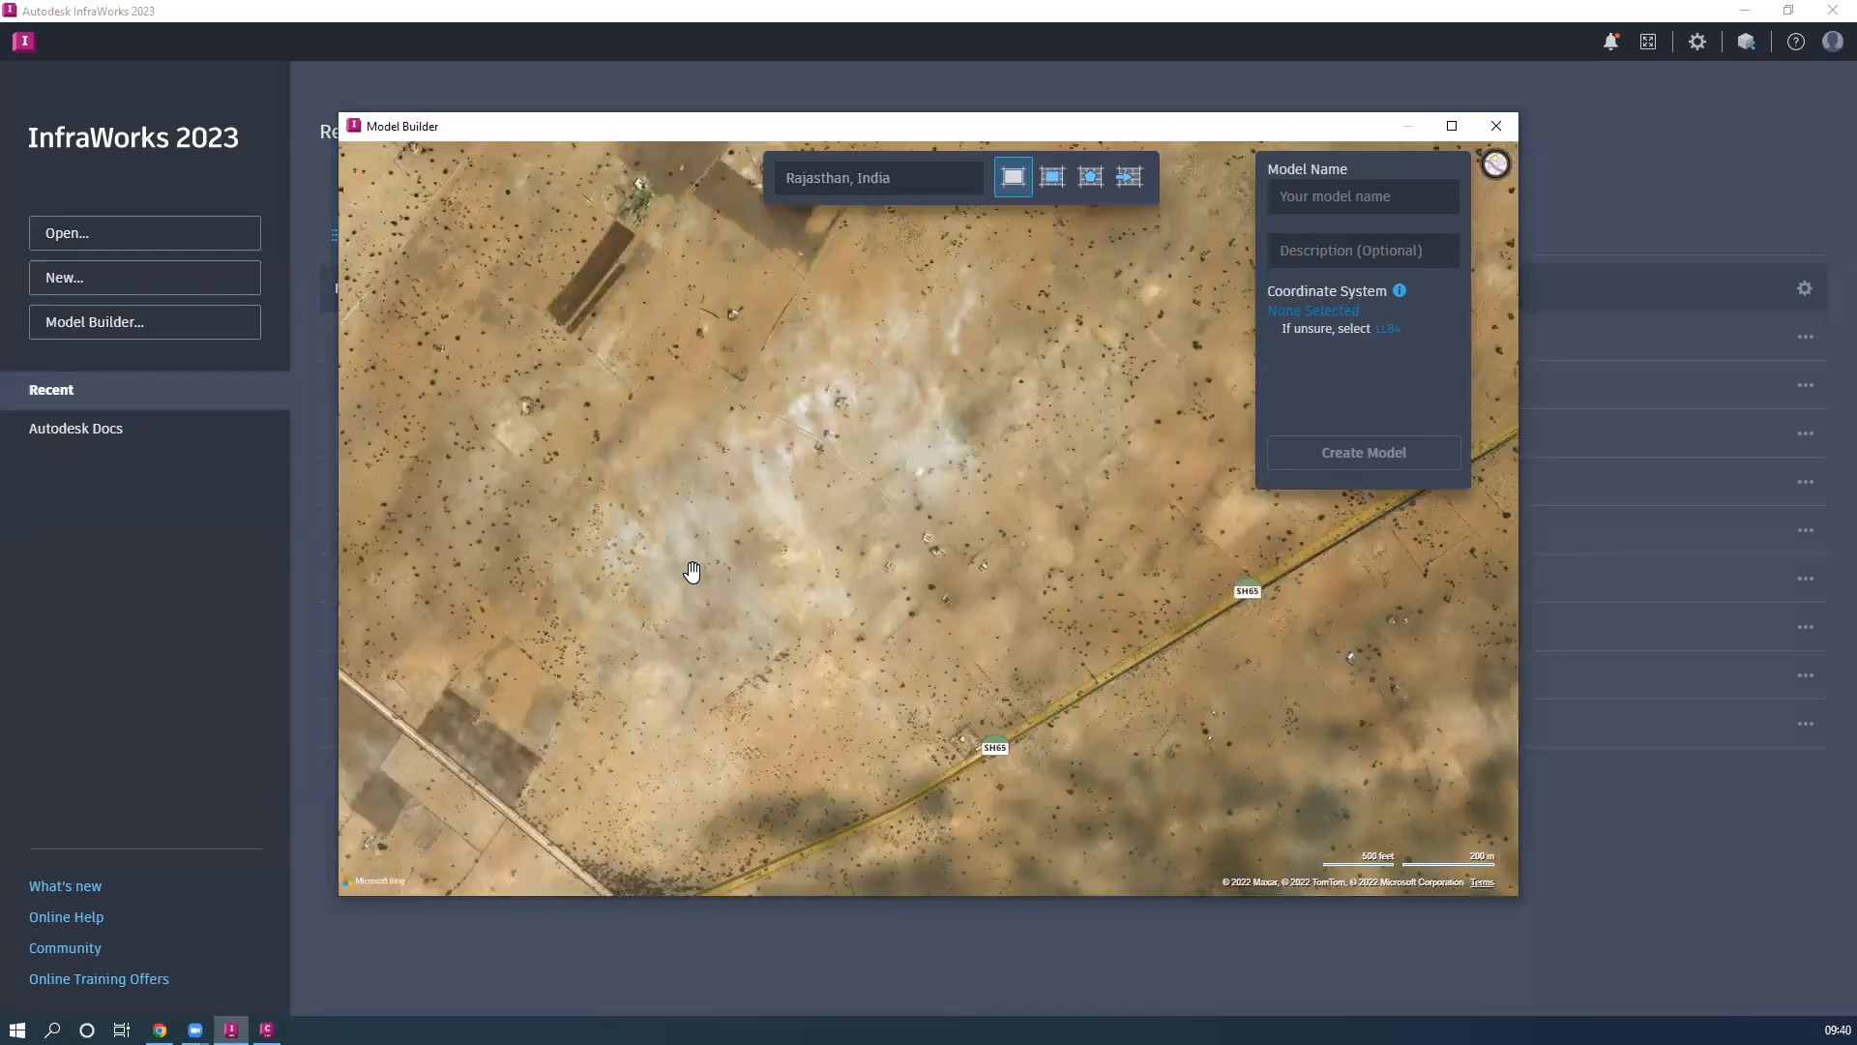
left_click(1014, 196)
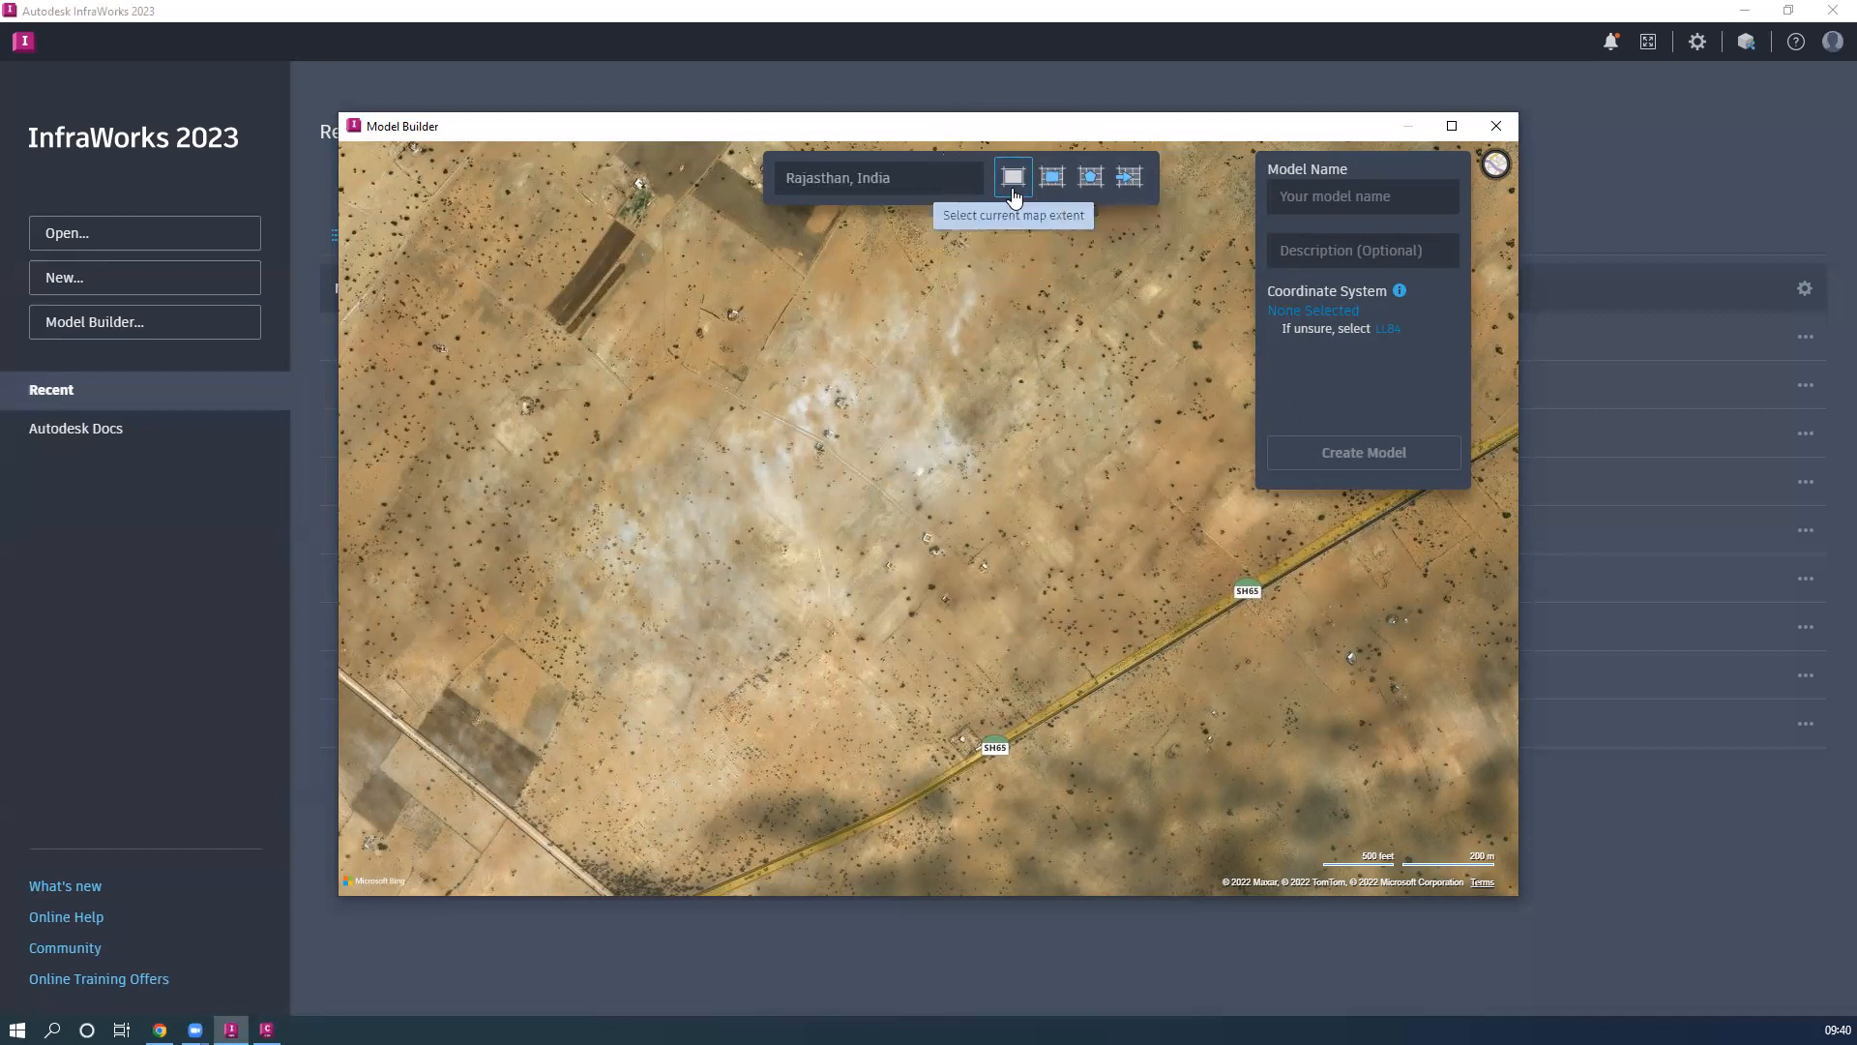
left_click(1062, 184)
left_click(1092, 189)
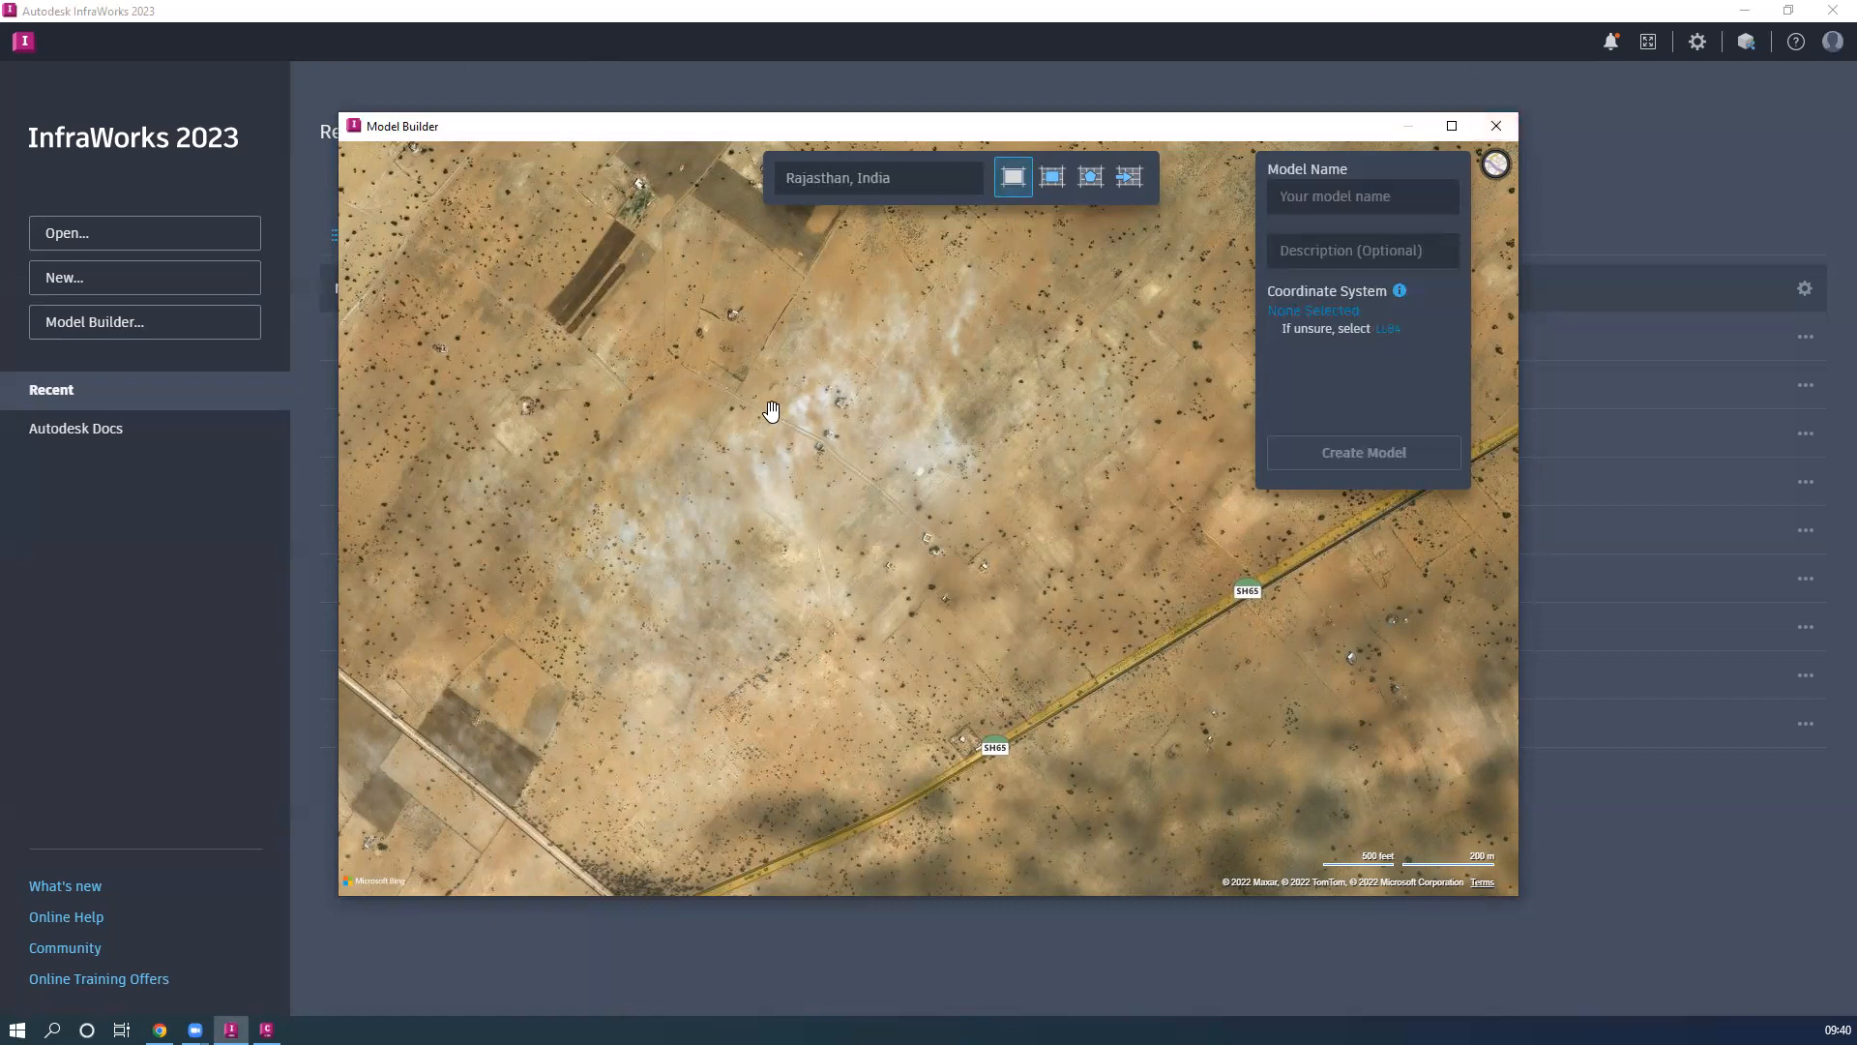
scroll(907, 530, "down", 3)
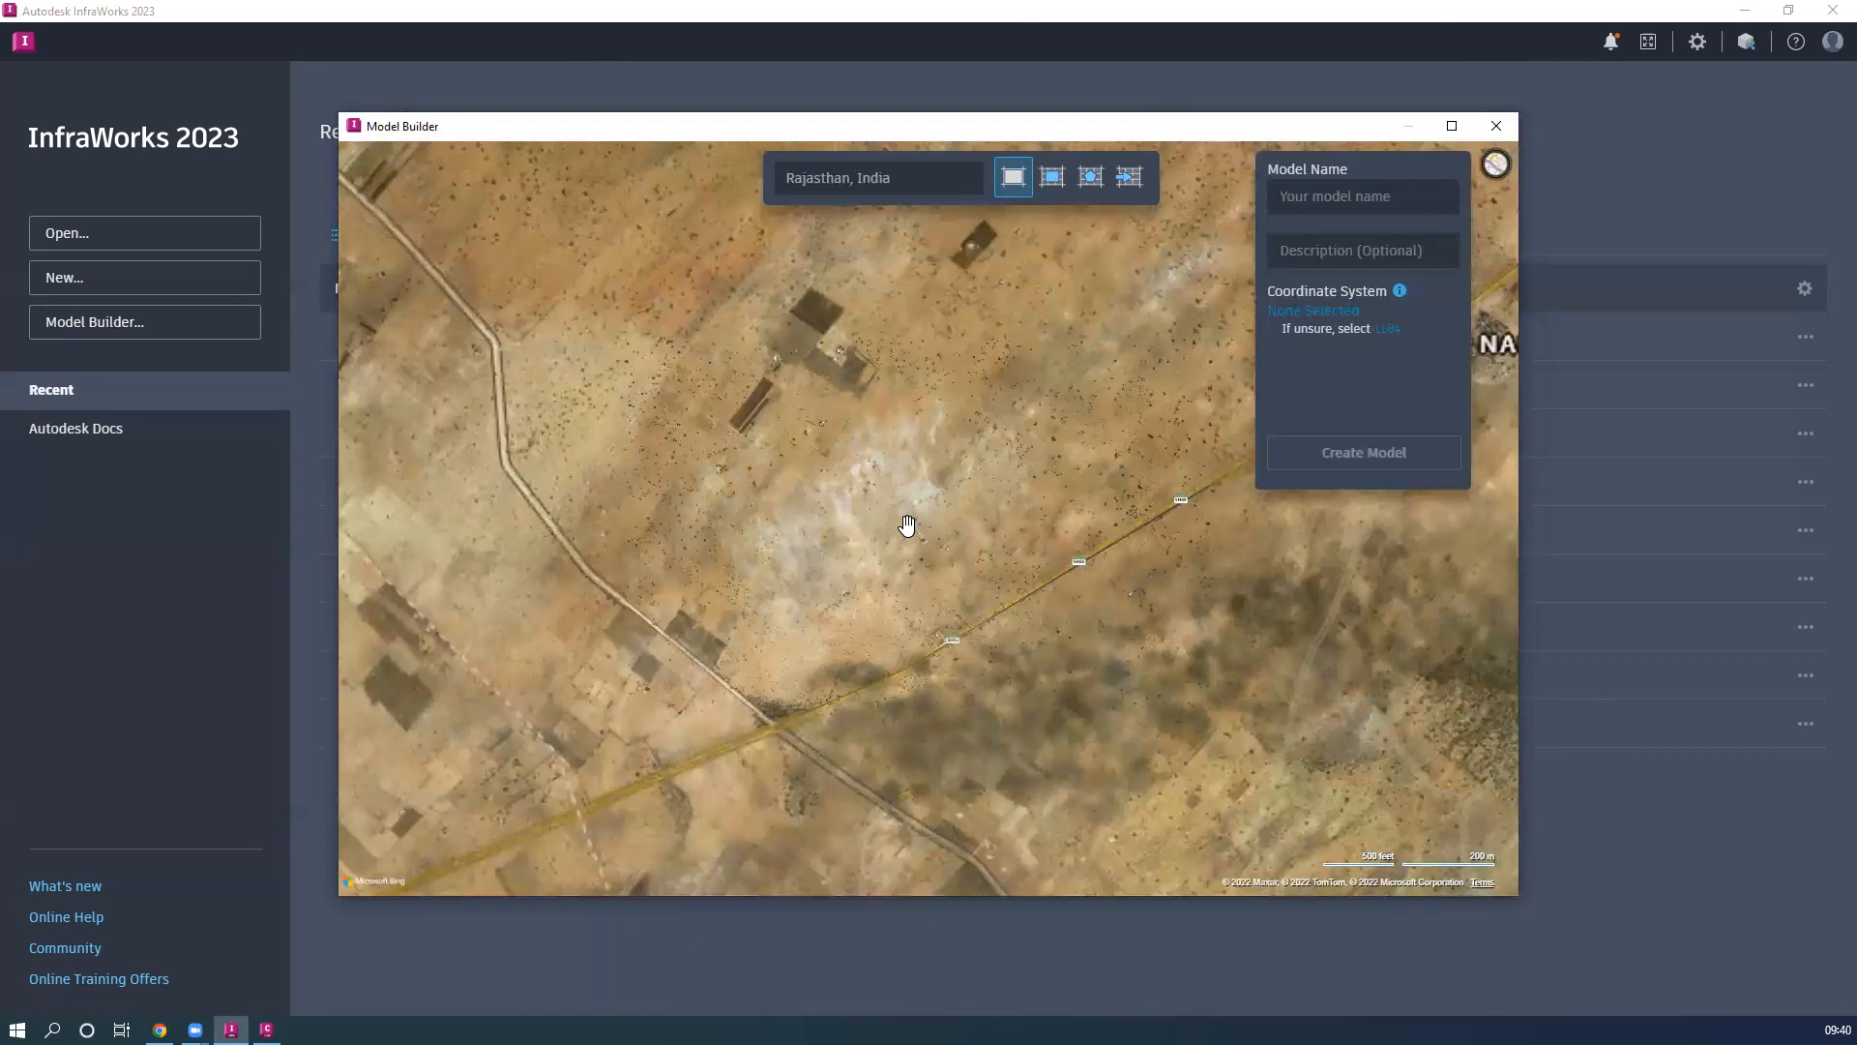
scroll(982, 309, "down", 2)
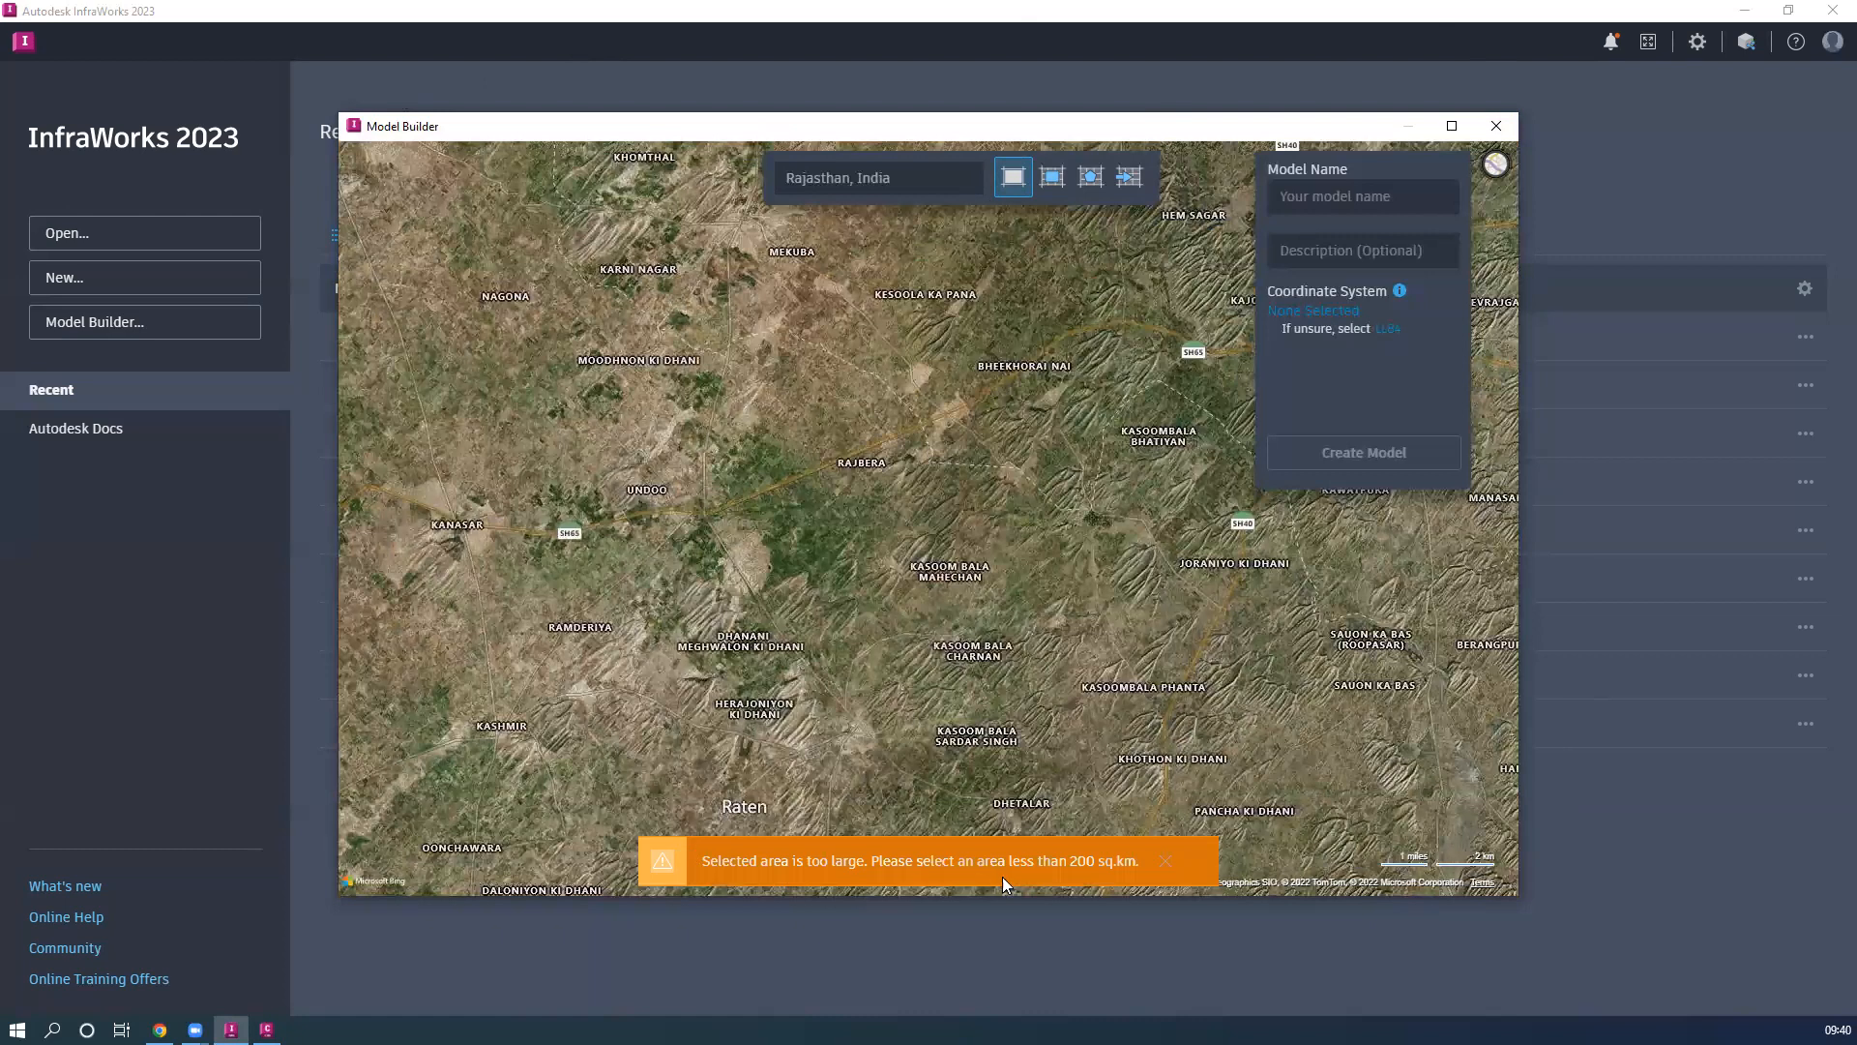
left_click(1085, 869)
left_click(169, 283)
Draw a rectangular model area over the fields northwest of Kesoola Ka Pana and shift it to the southeast
scroll(883, 273, "up", 2)
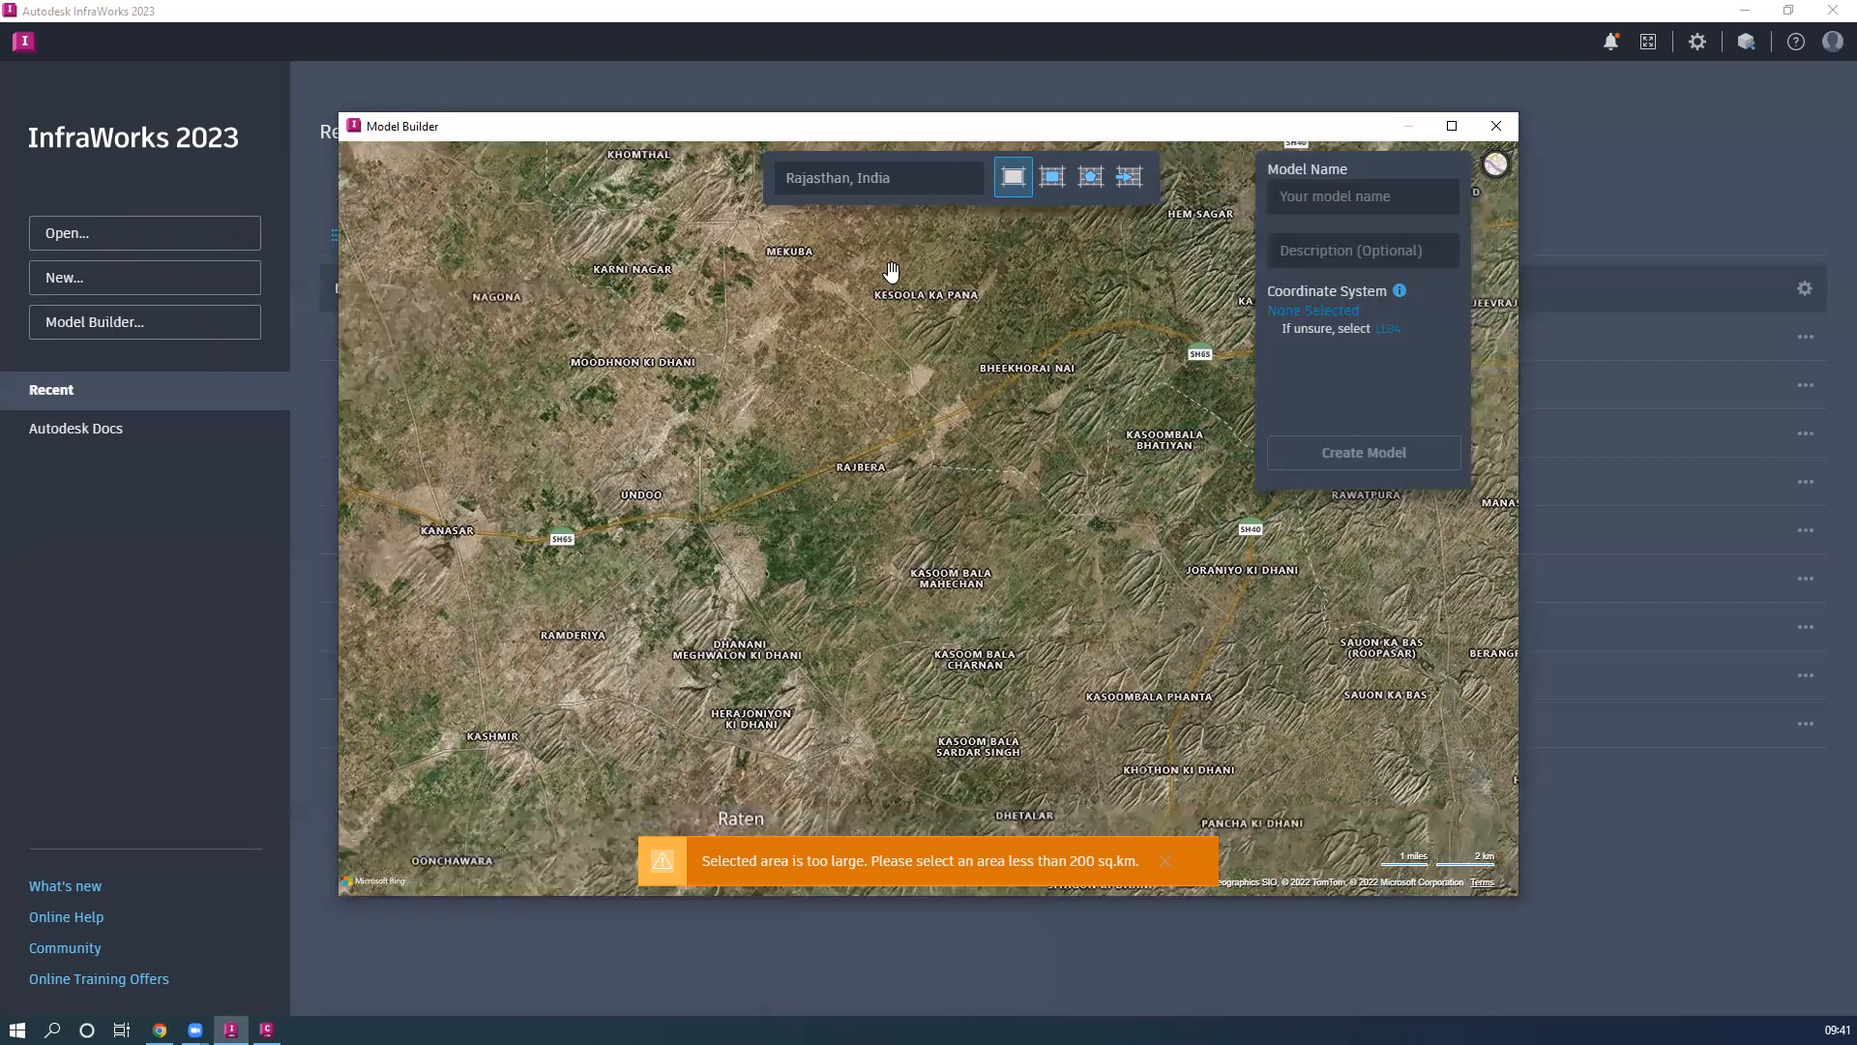
scroll(838, 328, "up", 2)
scroll(852, 314, "up", 2)
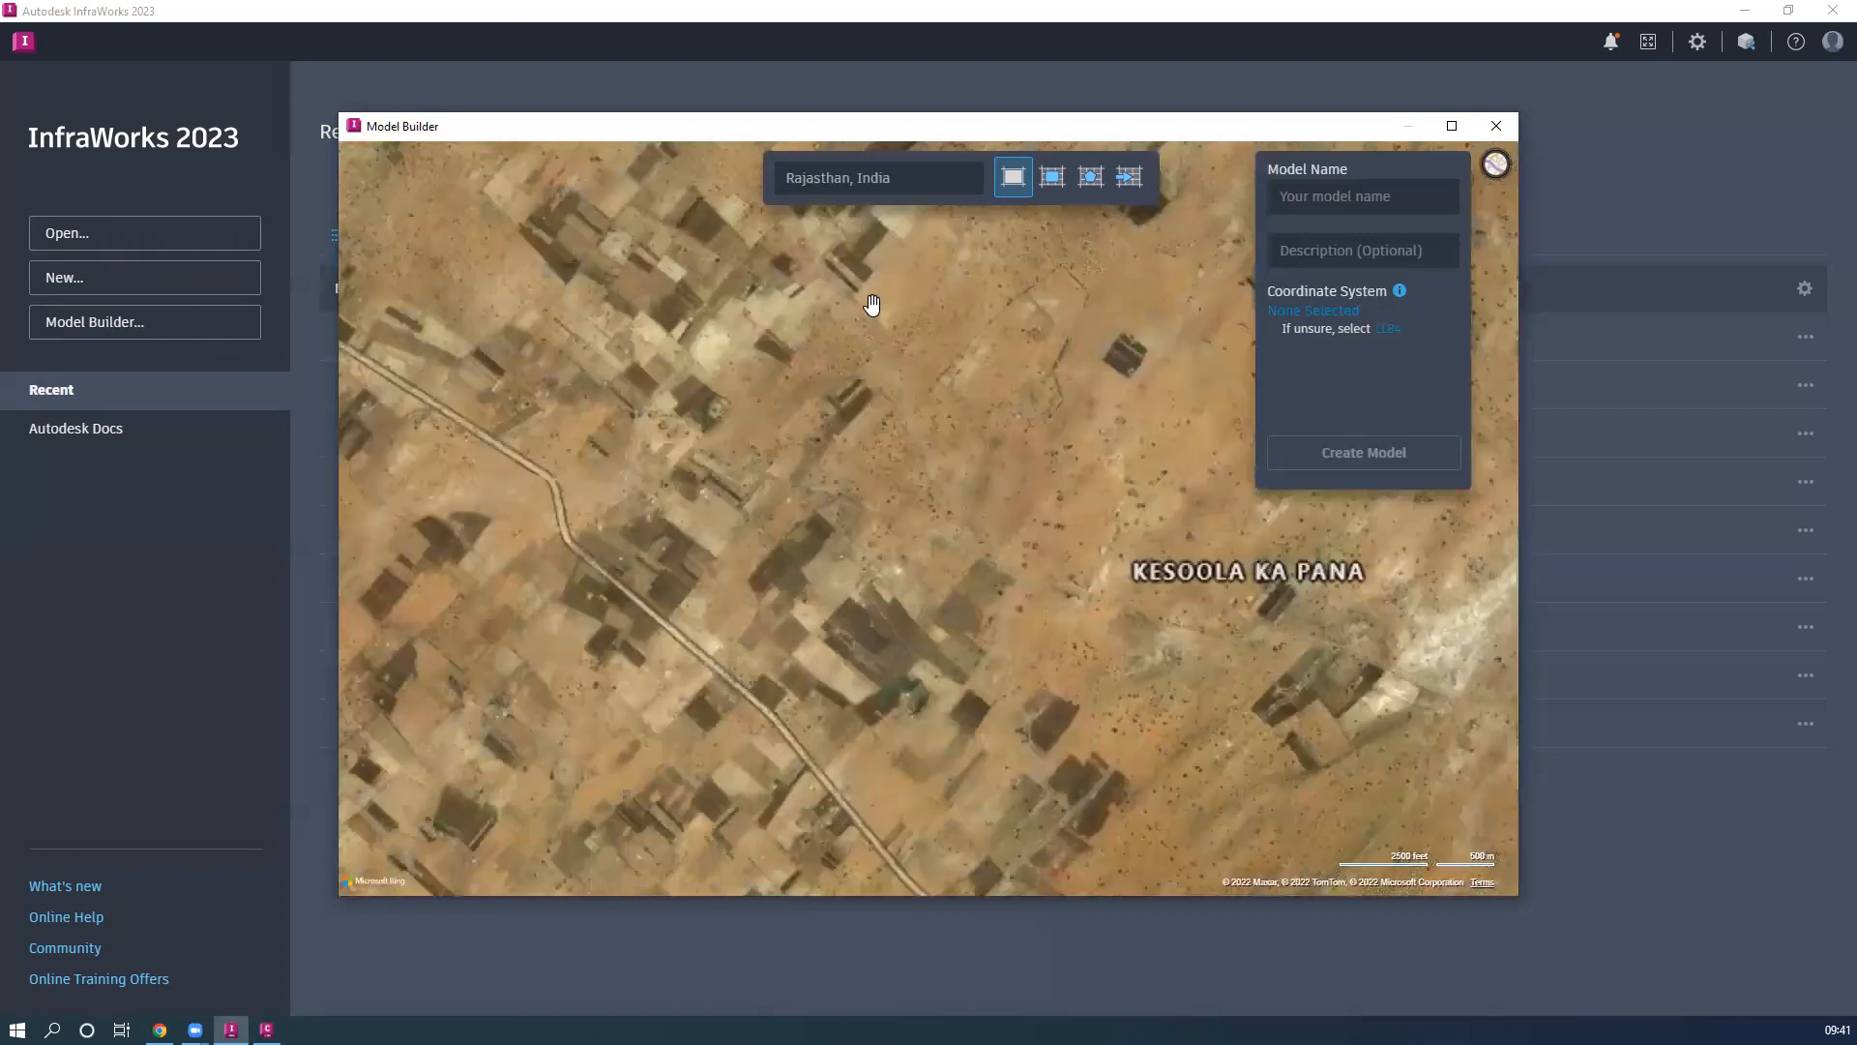
scroll(871, 373, "up", 2)
left_click(1010, 187)
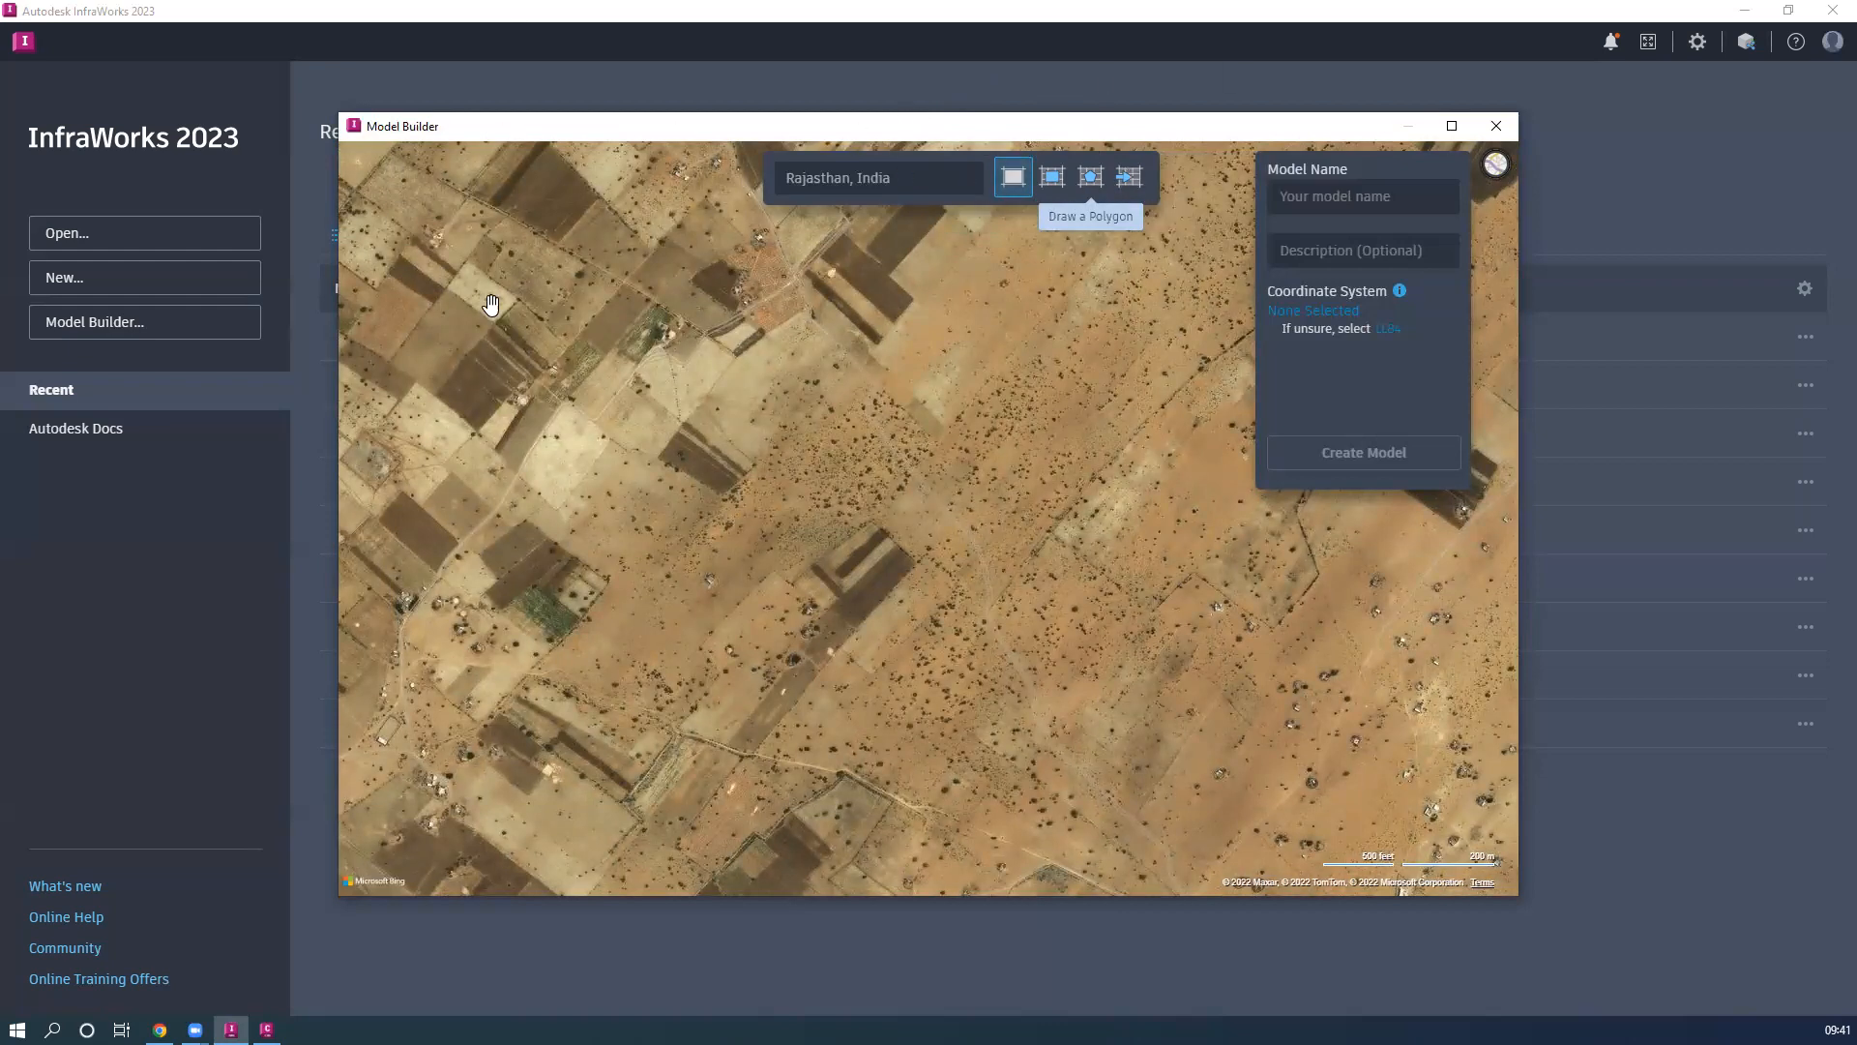
left_click(1056, 195)
left_click(1056, 195)
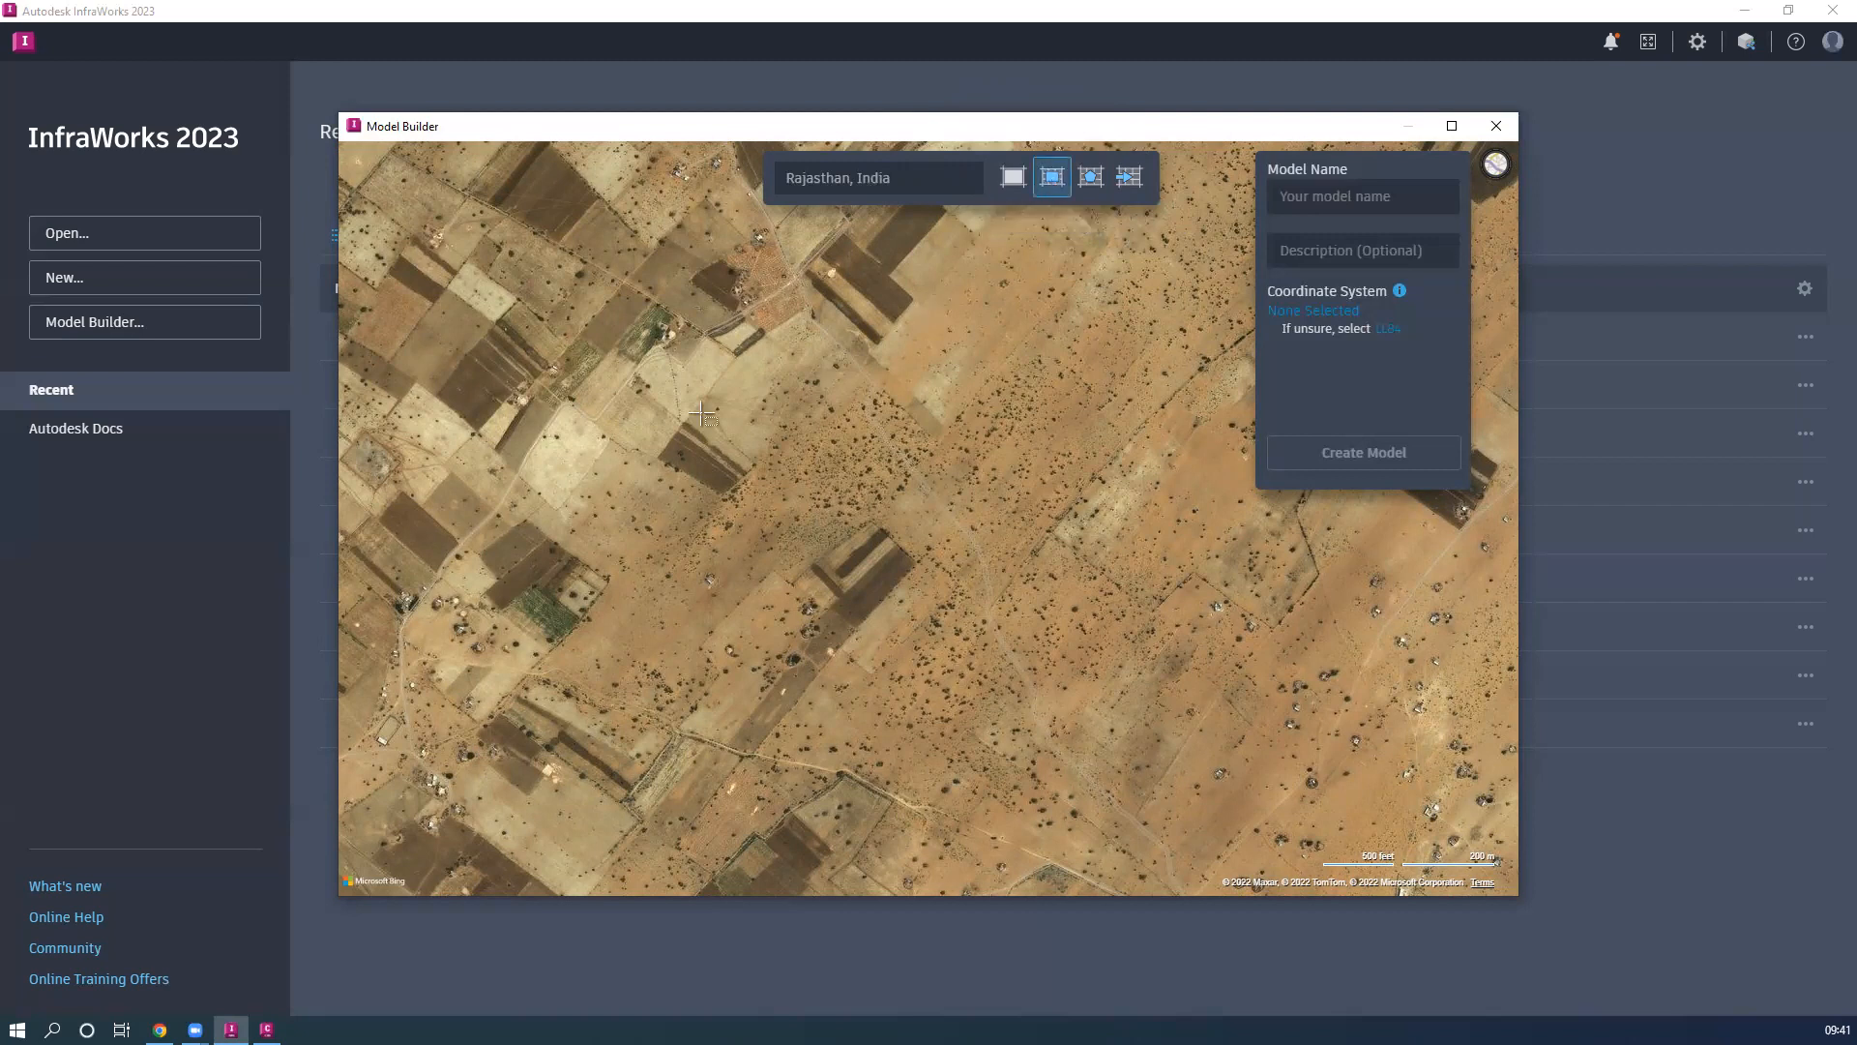
left_click_drag(518, 320, 974, 666)
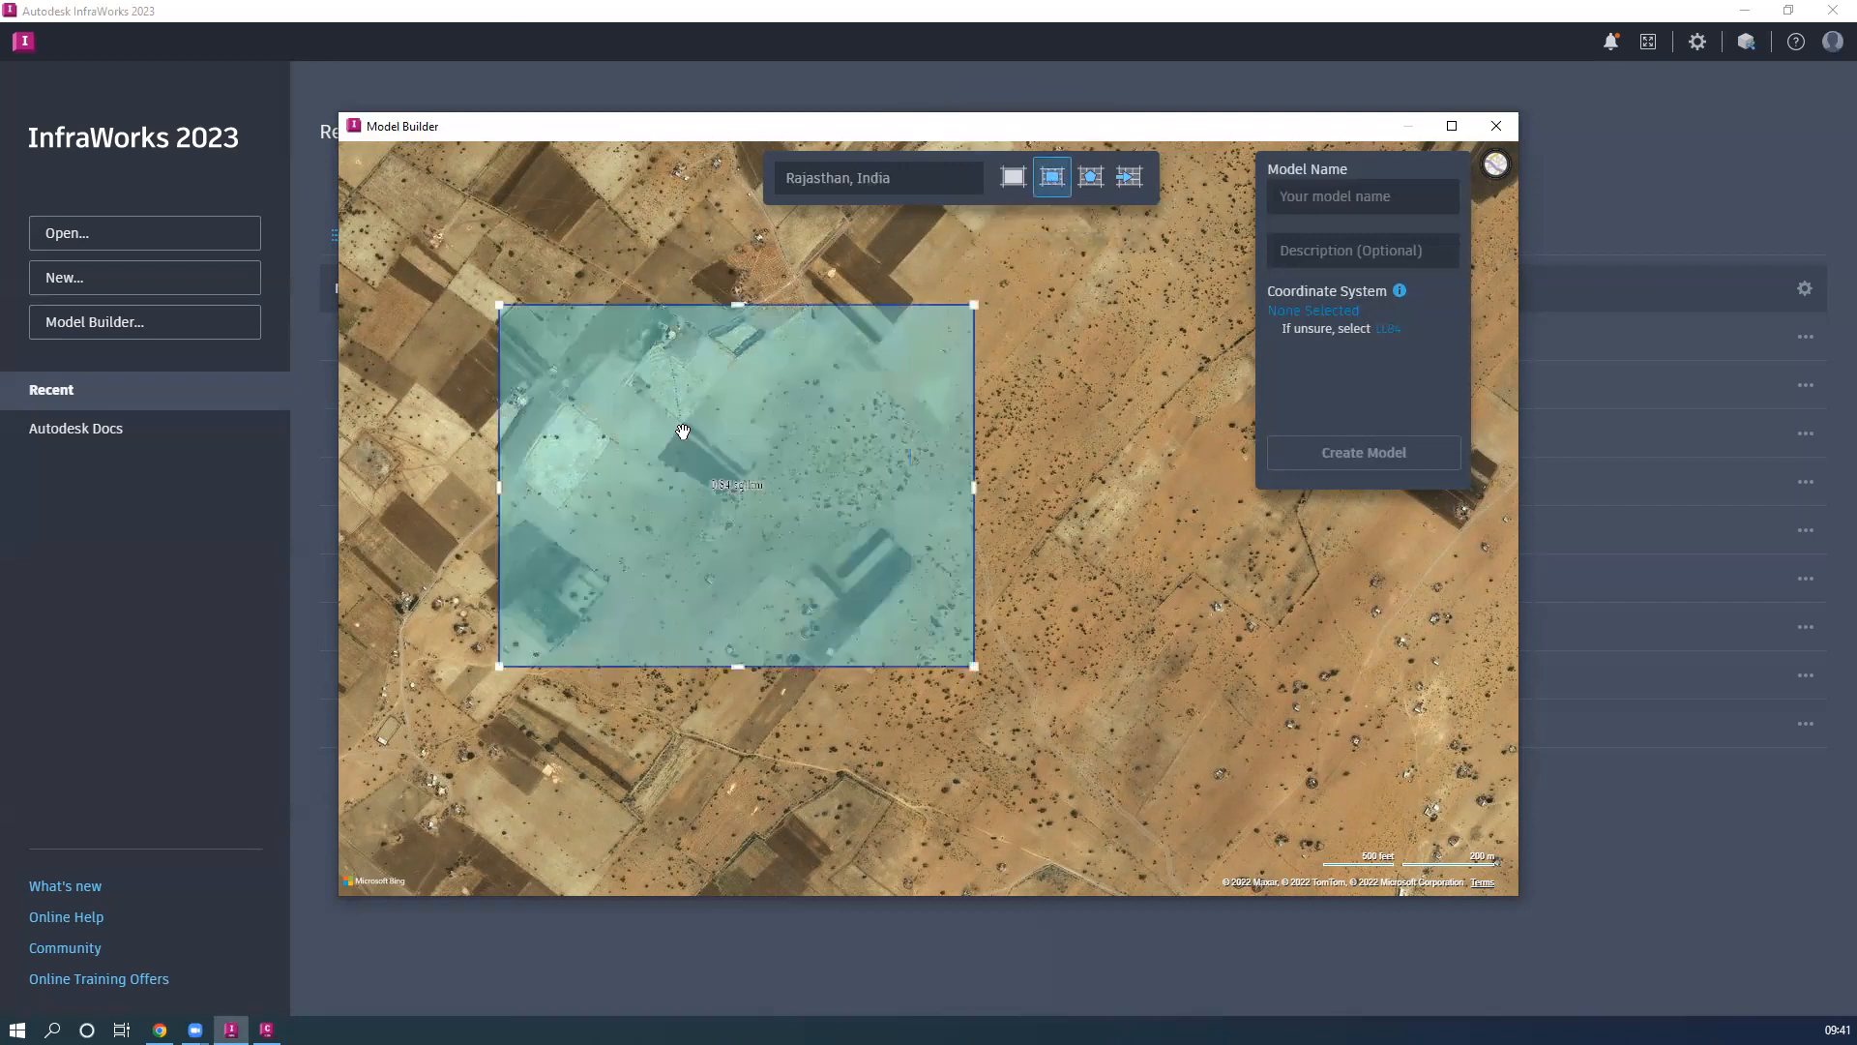
left_click_drag(677, 476, 829, 497)
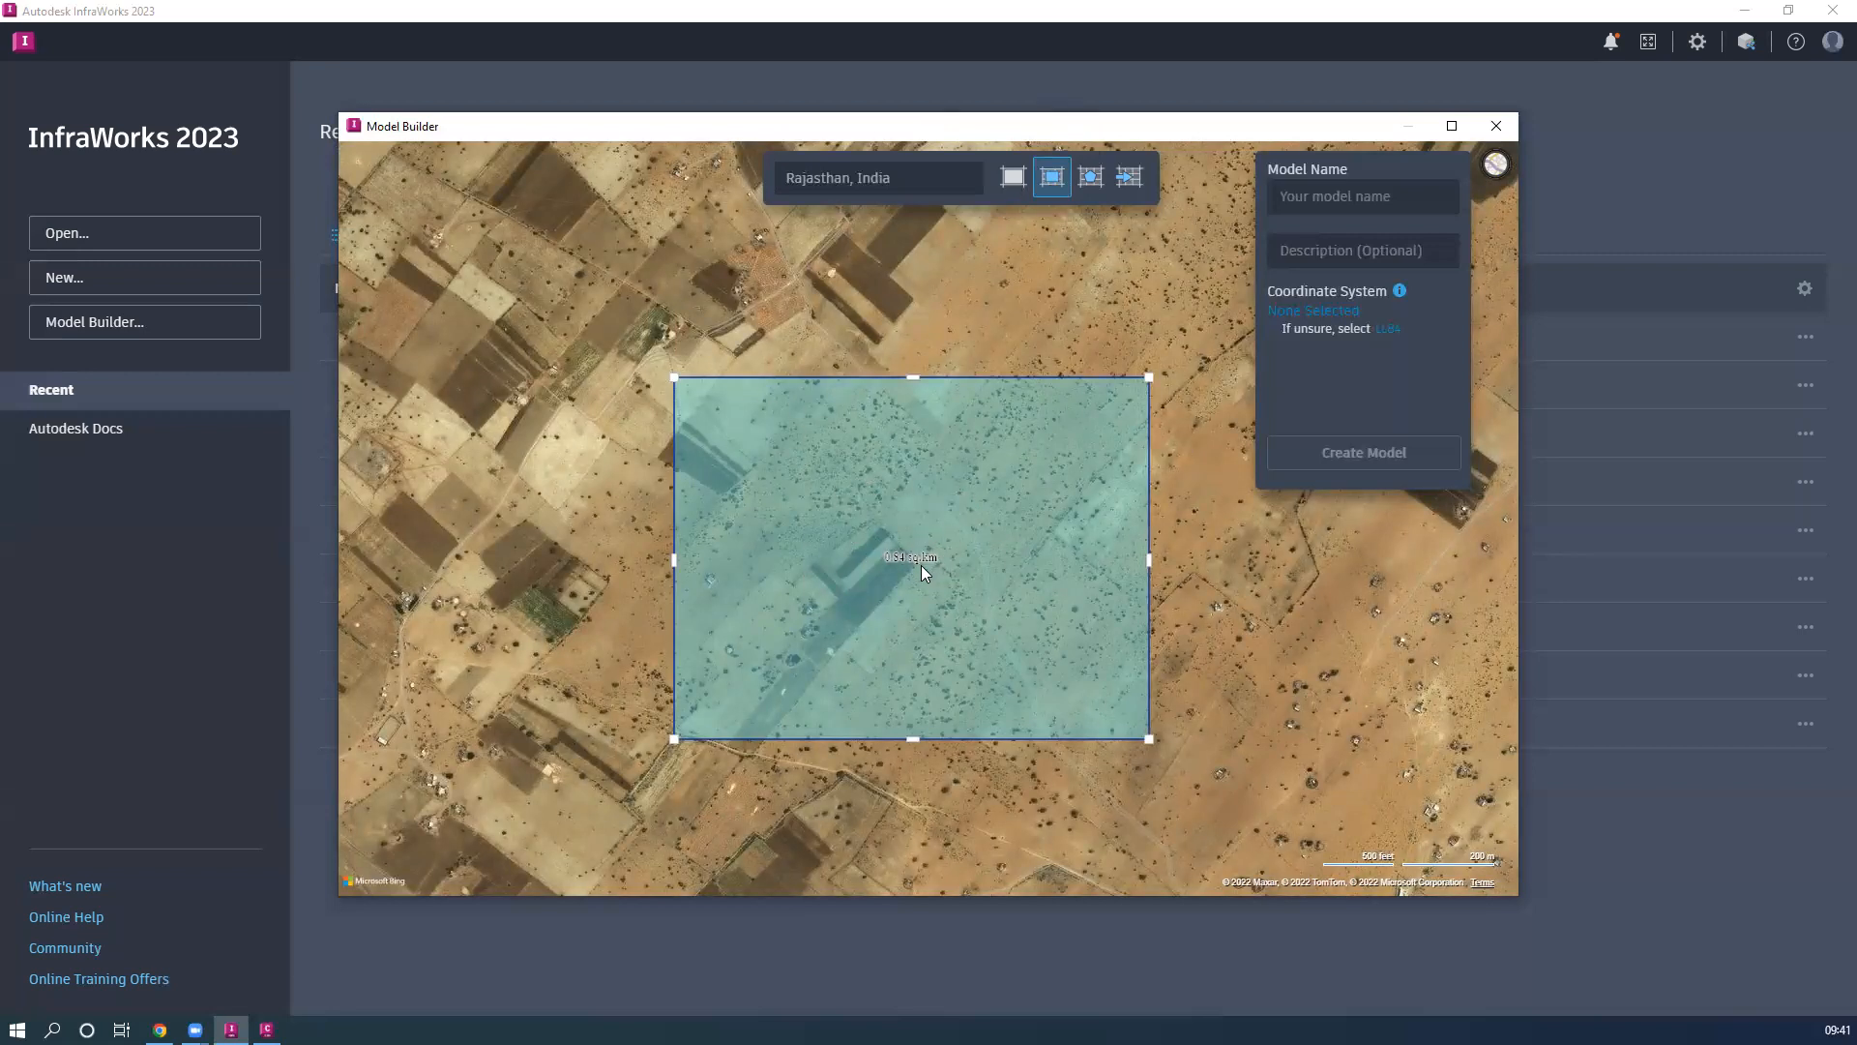
Enlarge the rectangular model area by extending its southeast corner outward
scroll(911, 559, "up", 2)
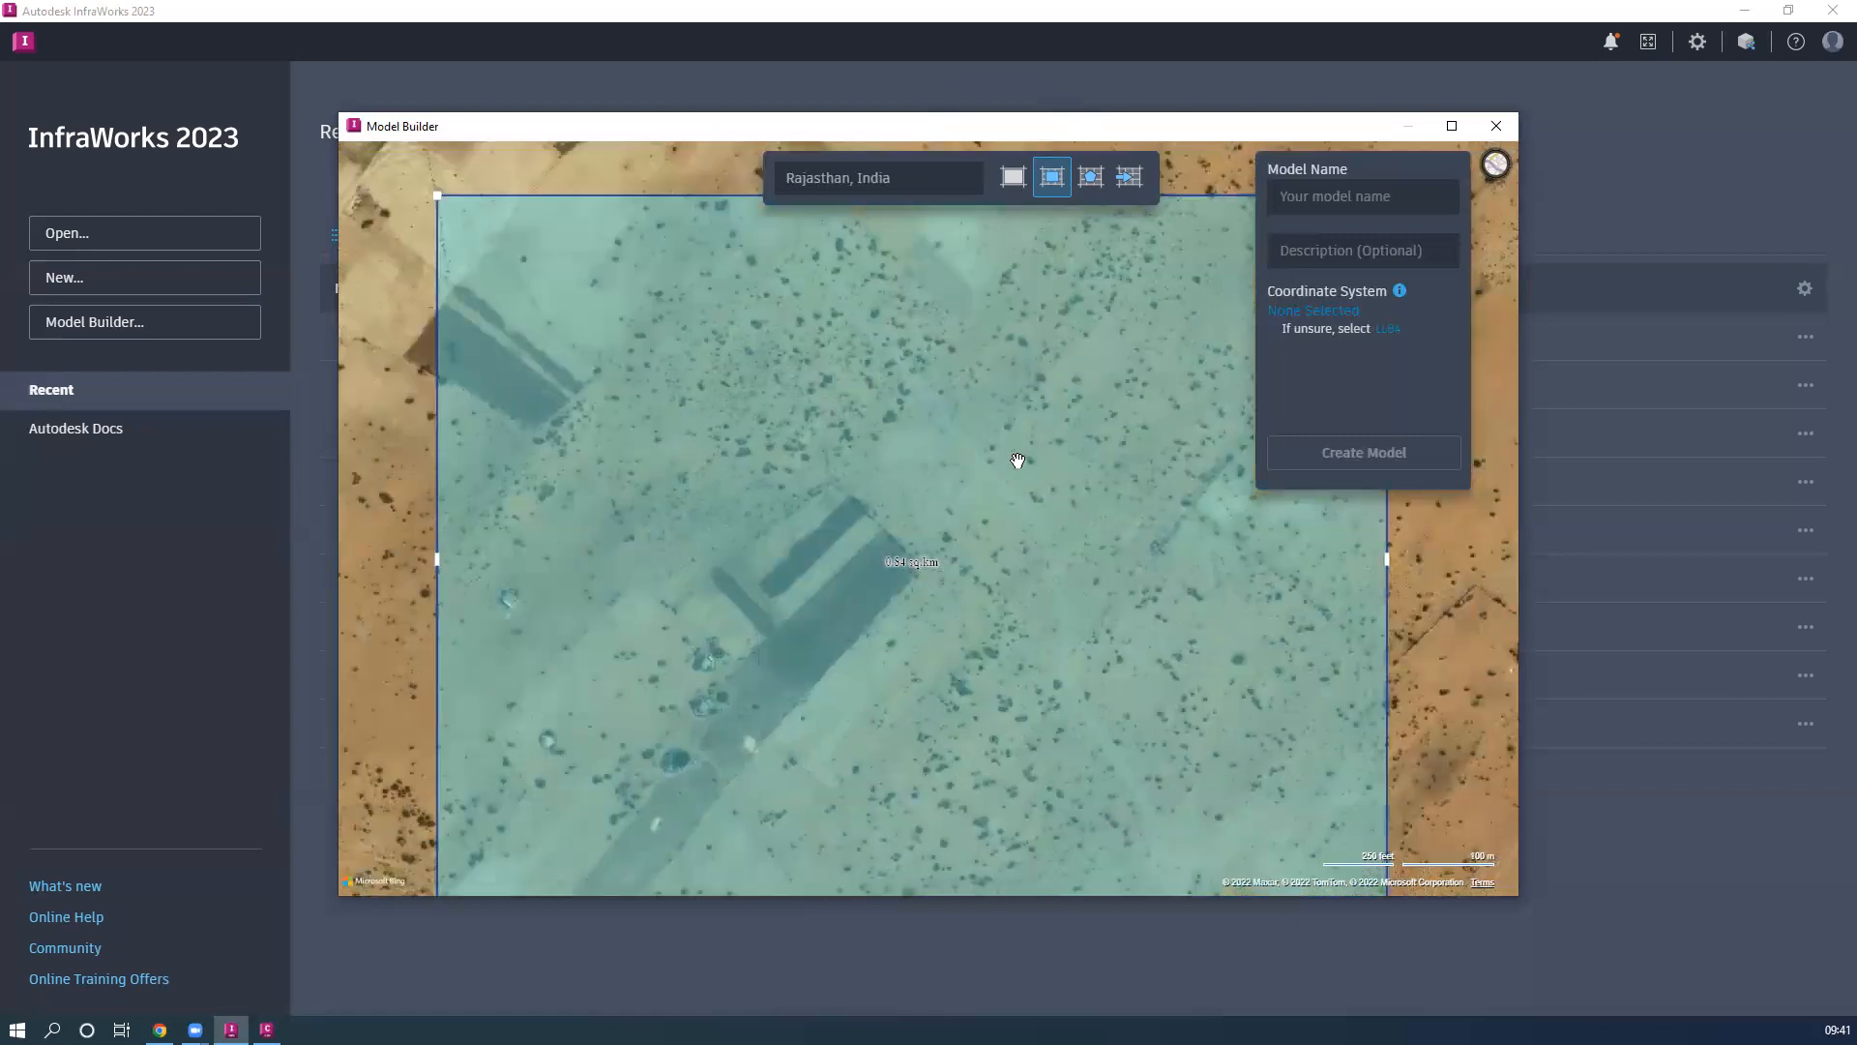
scroll(799, 615, "down", 2)
scroll(801, 592, "up", 1)
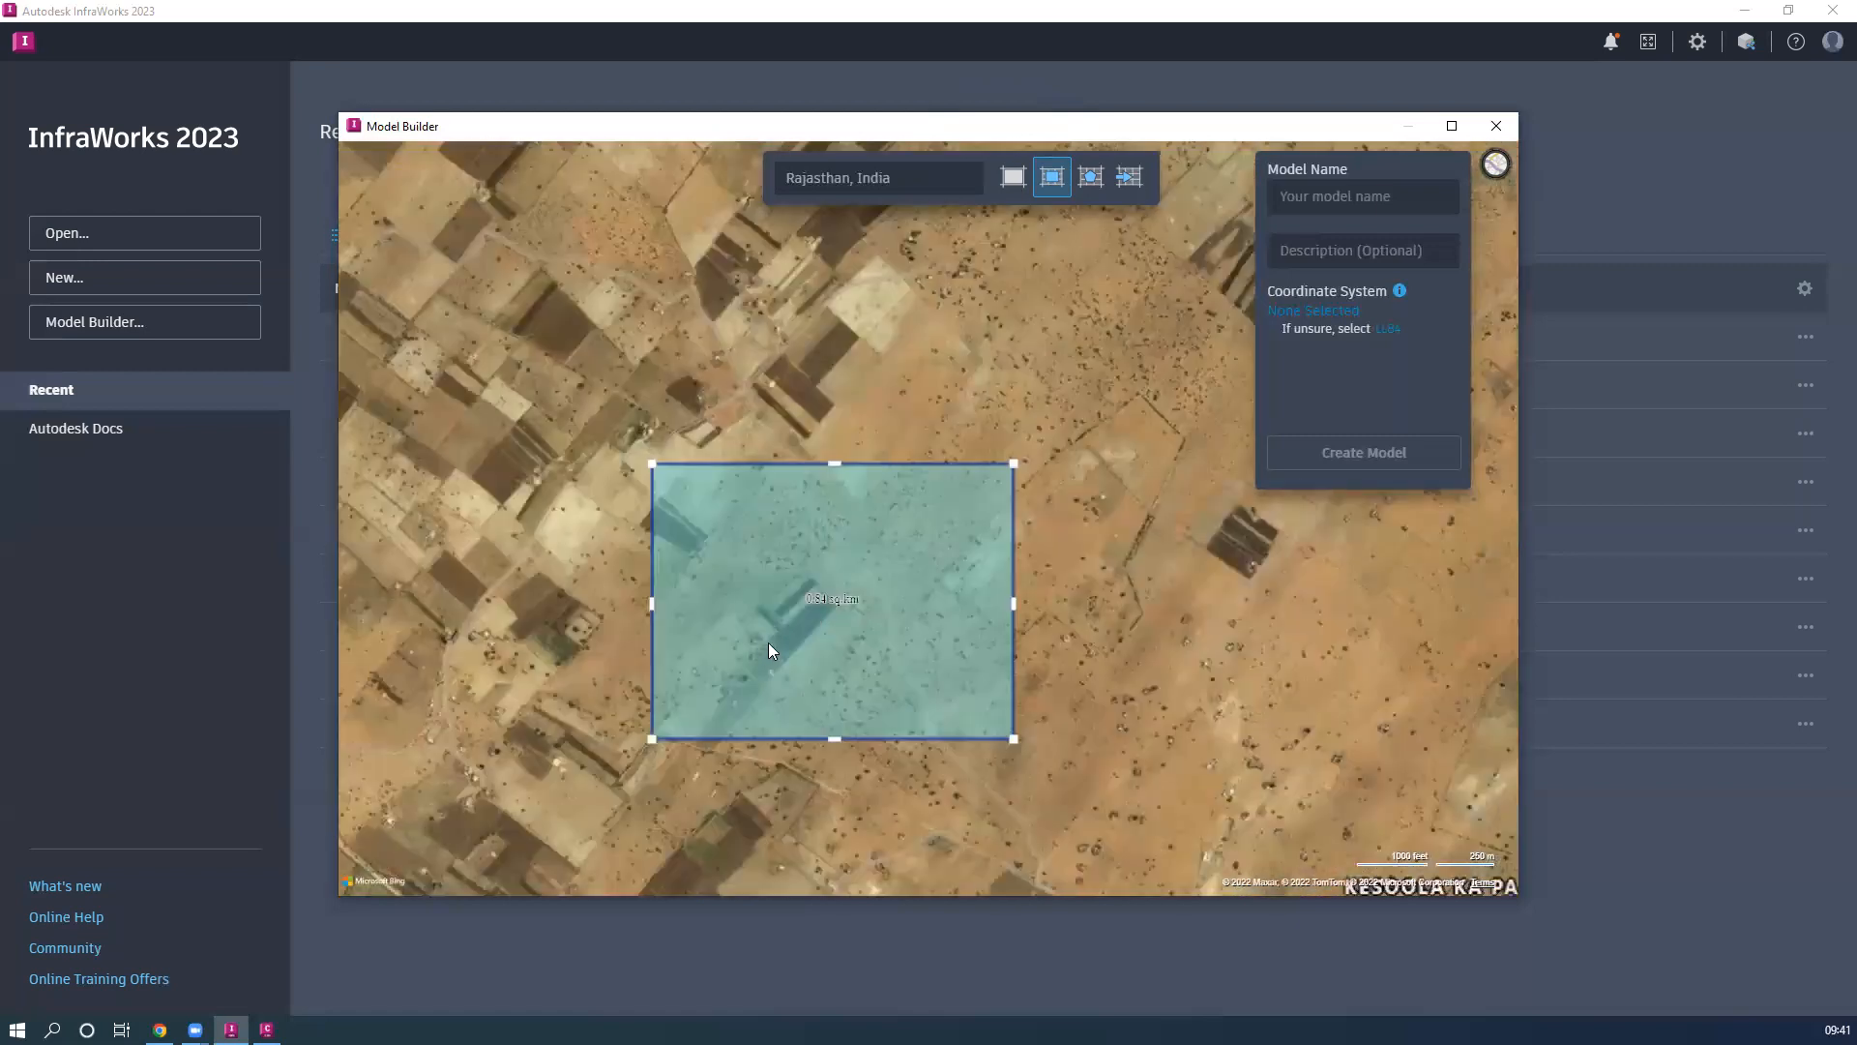
scroll(773, 643, "down", 1)
scroll(870, 682, "down", 2)
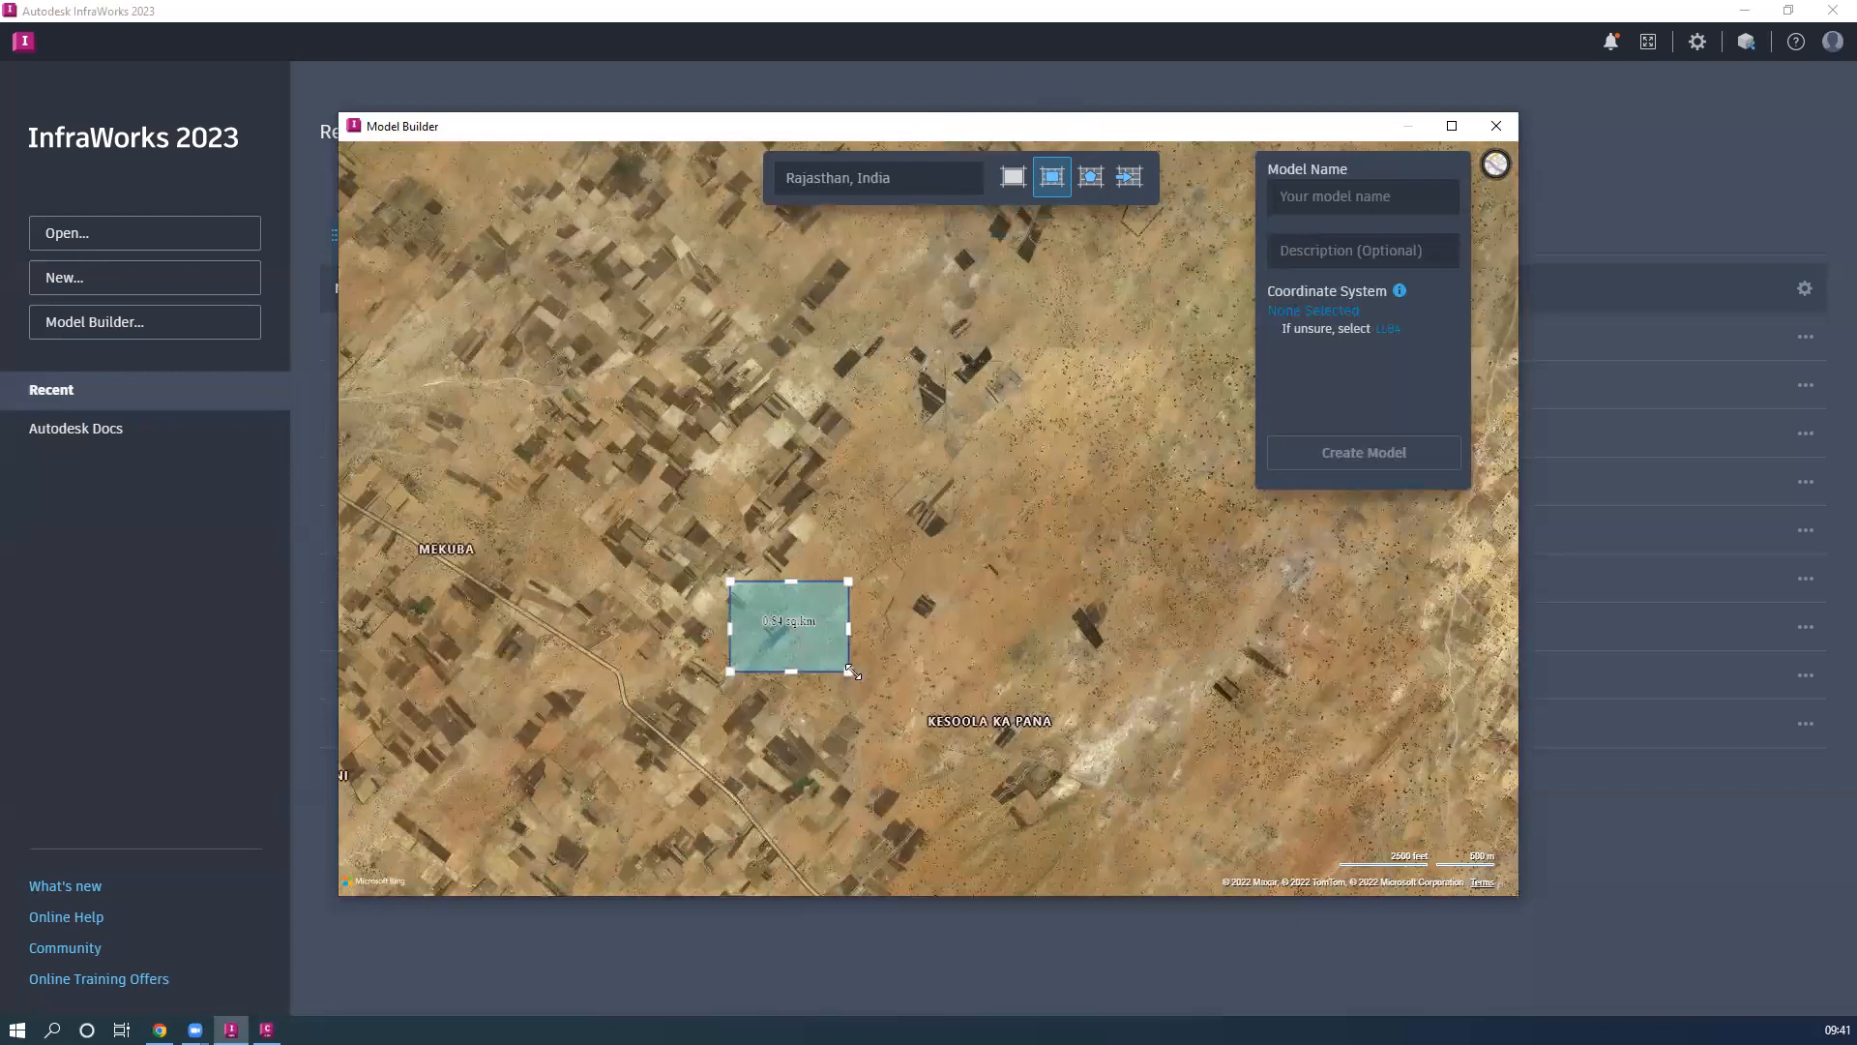
left_click_drag(850, 669, 888, 699)
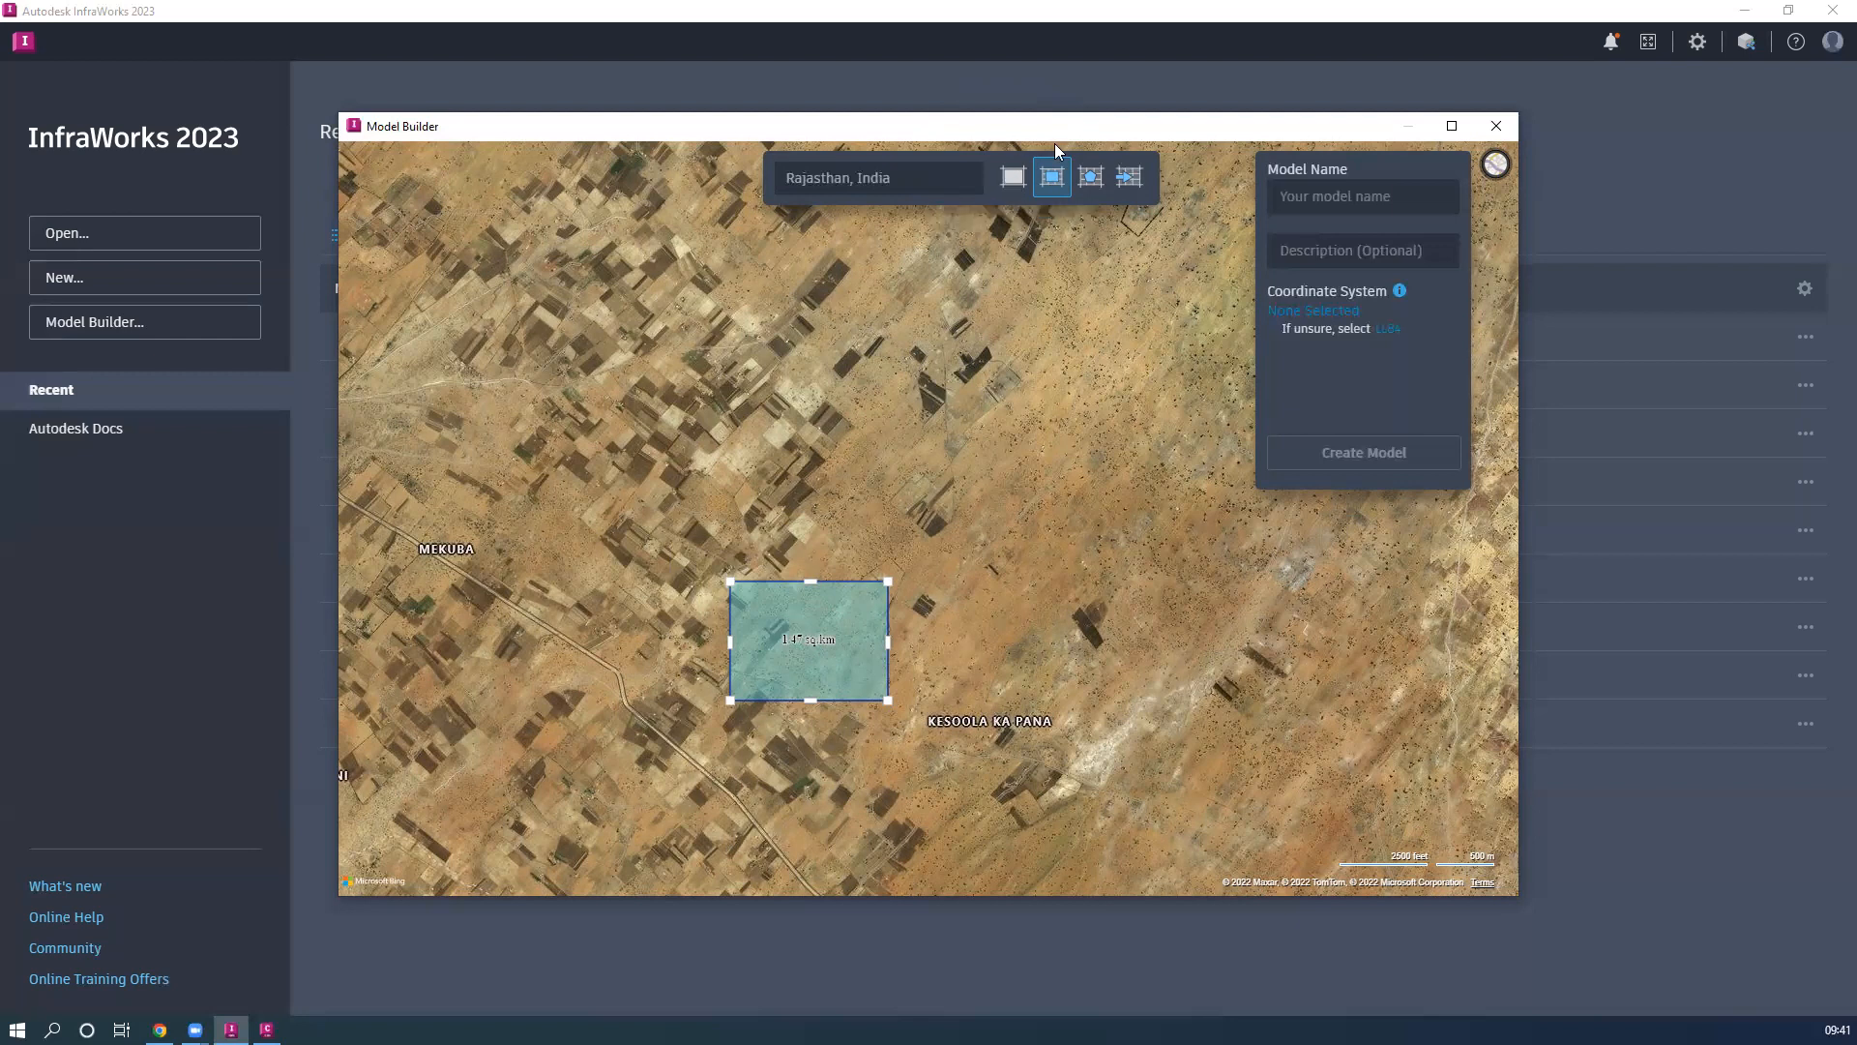
Replace the rectangle with a freehand seven-point polygon as the model area, between Mekuba and Kesoola Ka Pana
left_click(1091, 178)
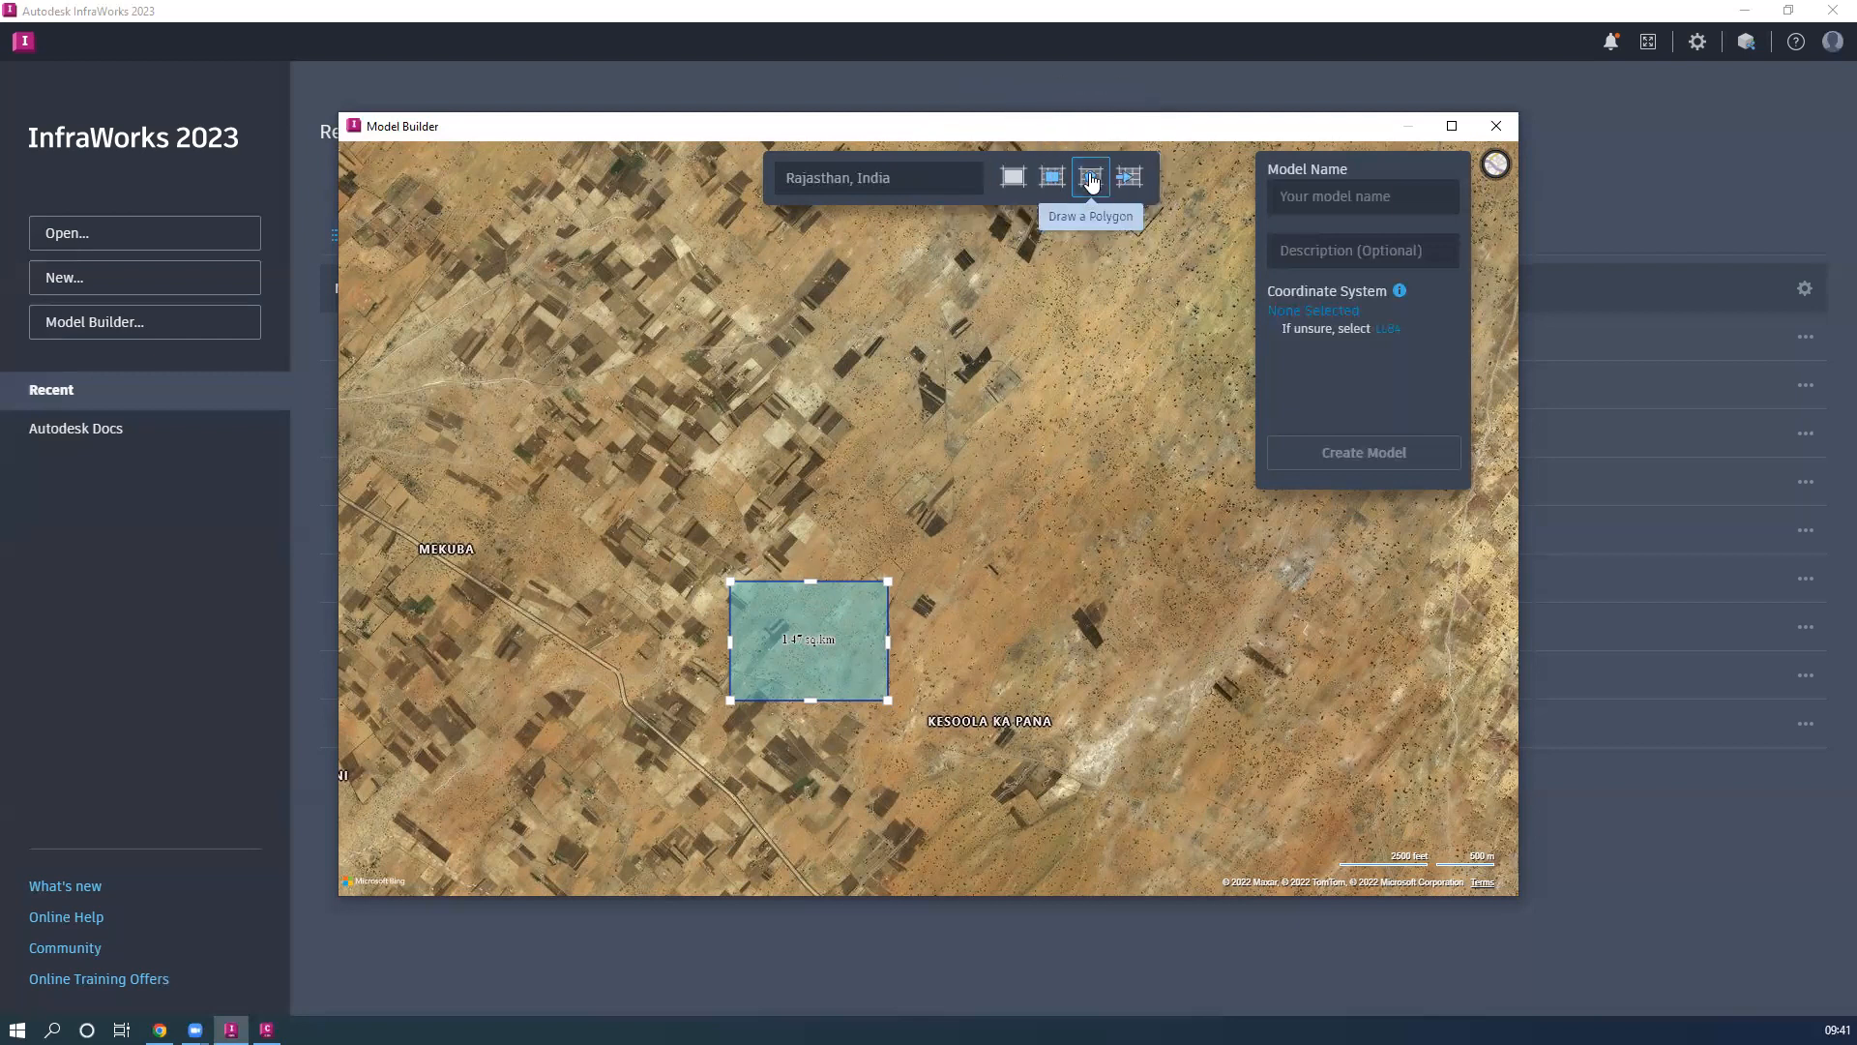
left_click(774, 437)
left_click(683, 549)
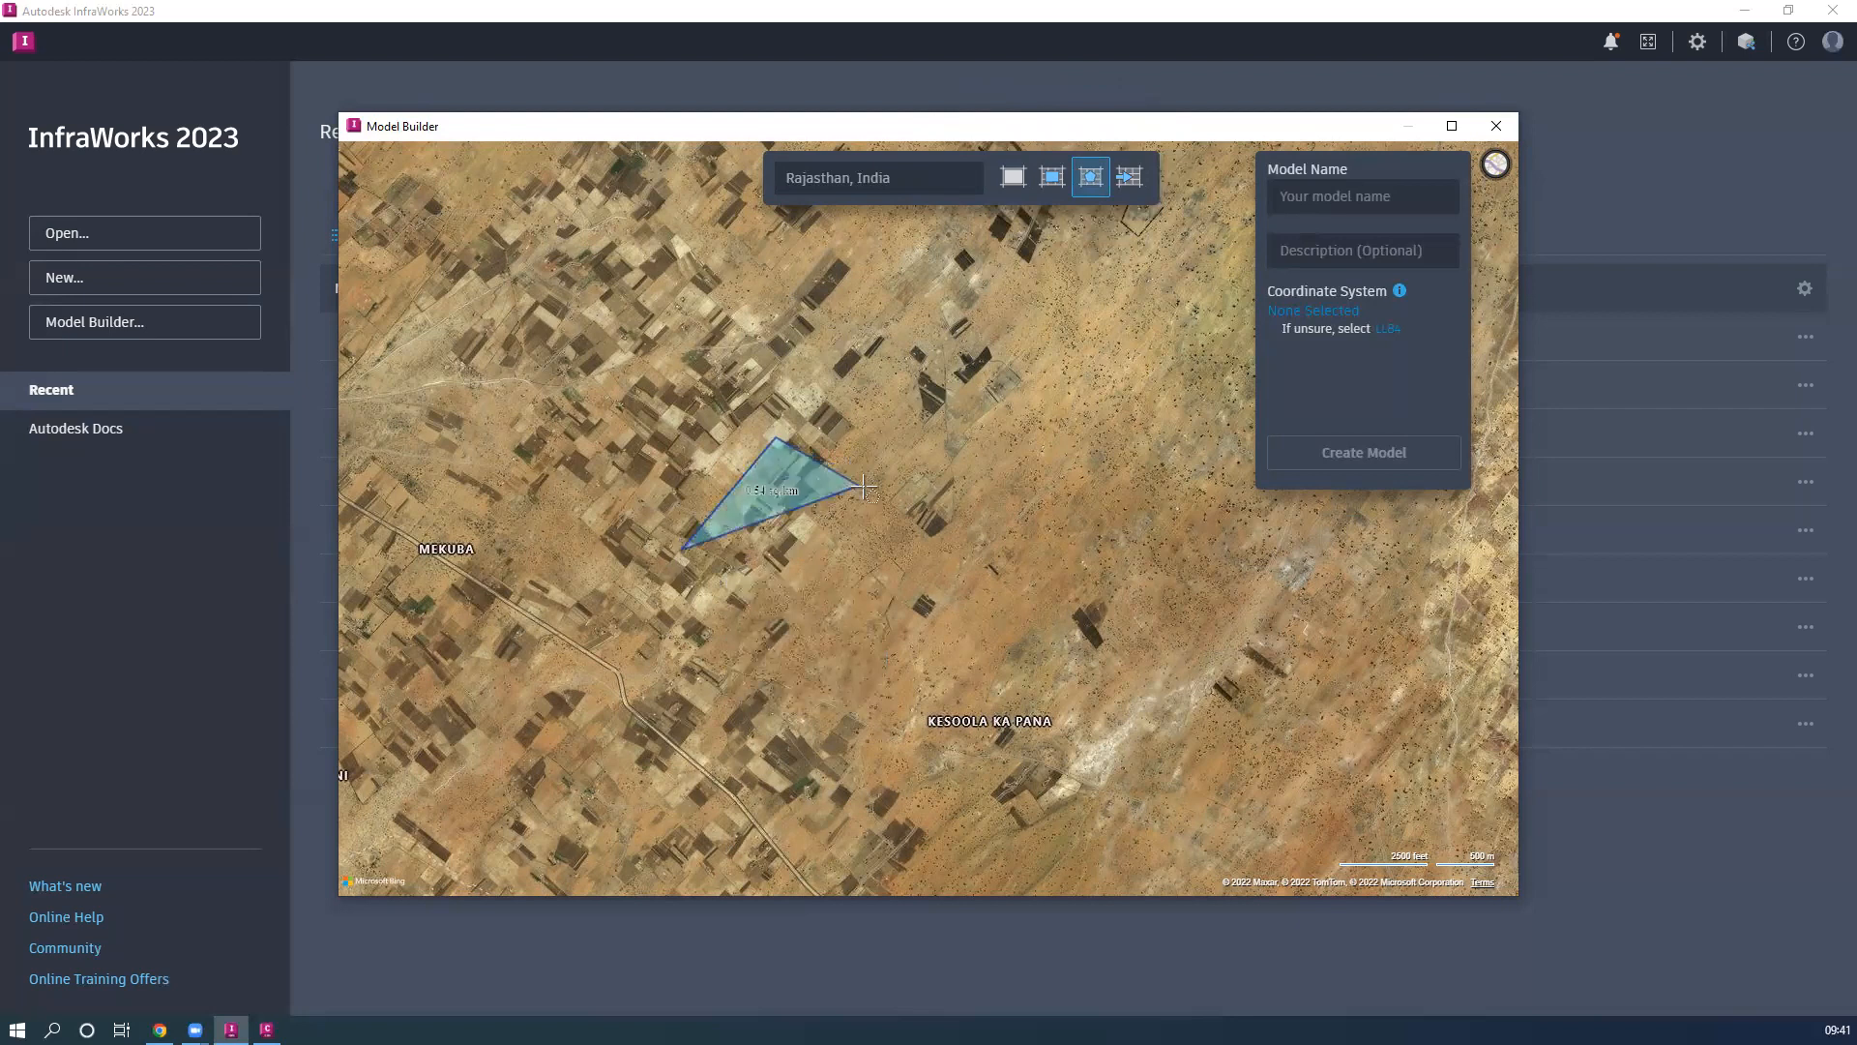
left_click(1158, 396)
left_click(1124, 548)
left_click(759, 547)
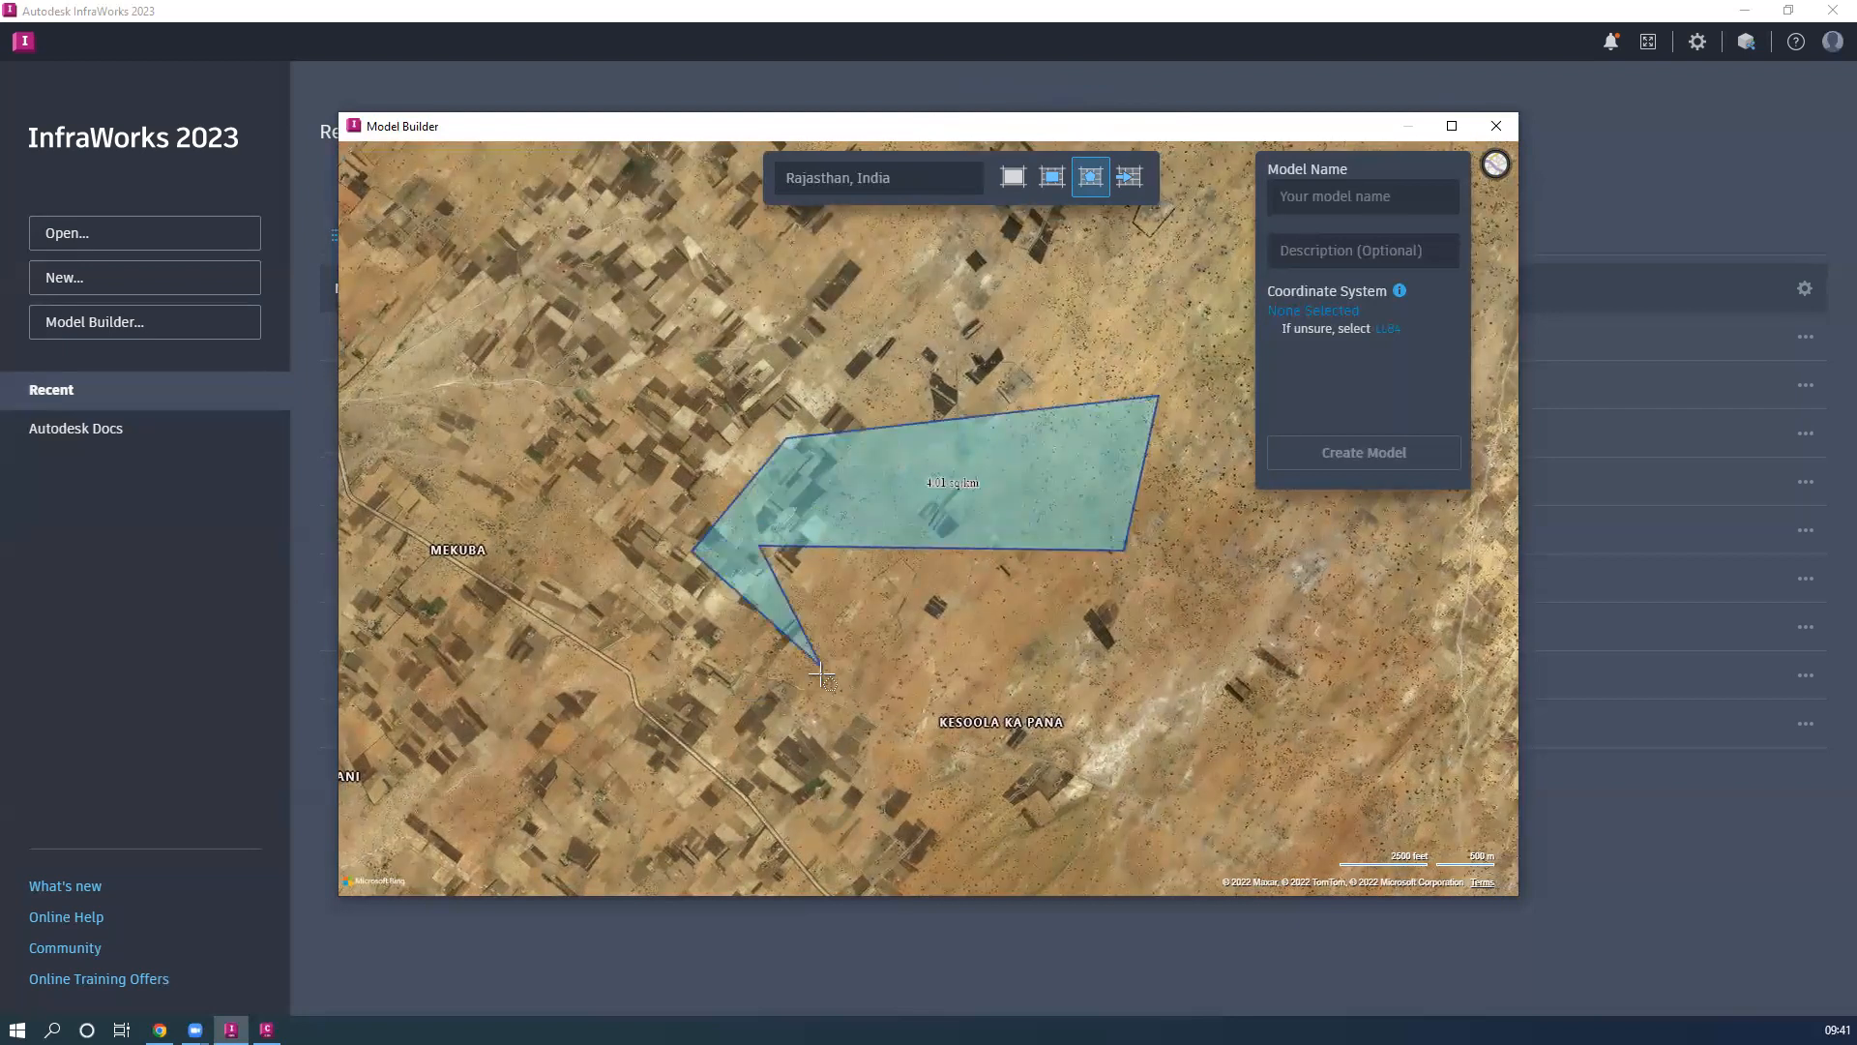
left_click(822, 674)
double_click(967, 655)
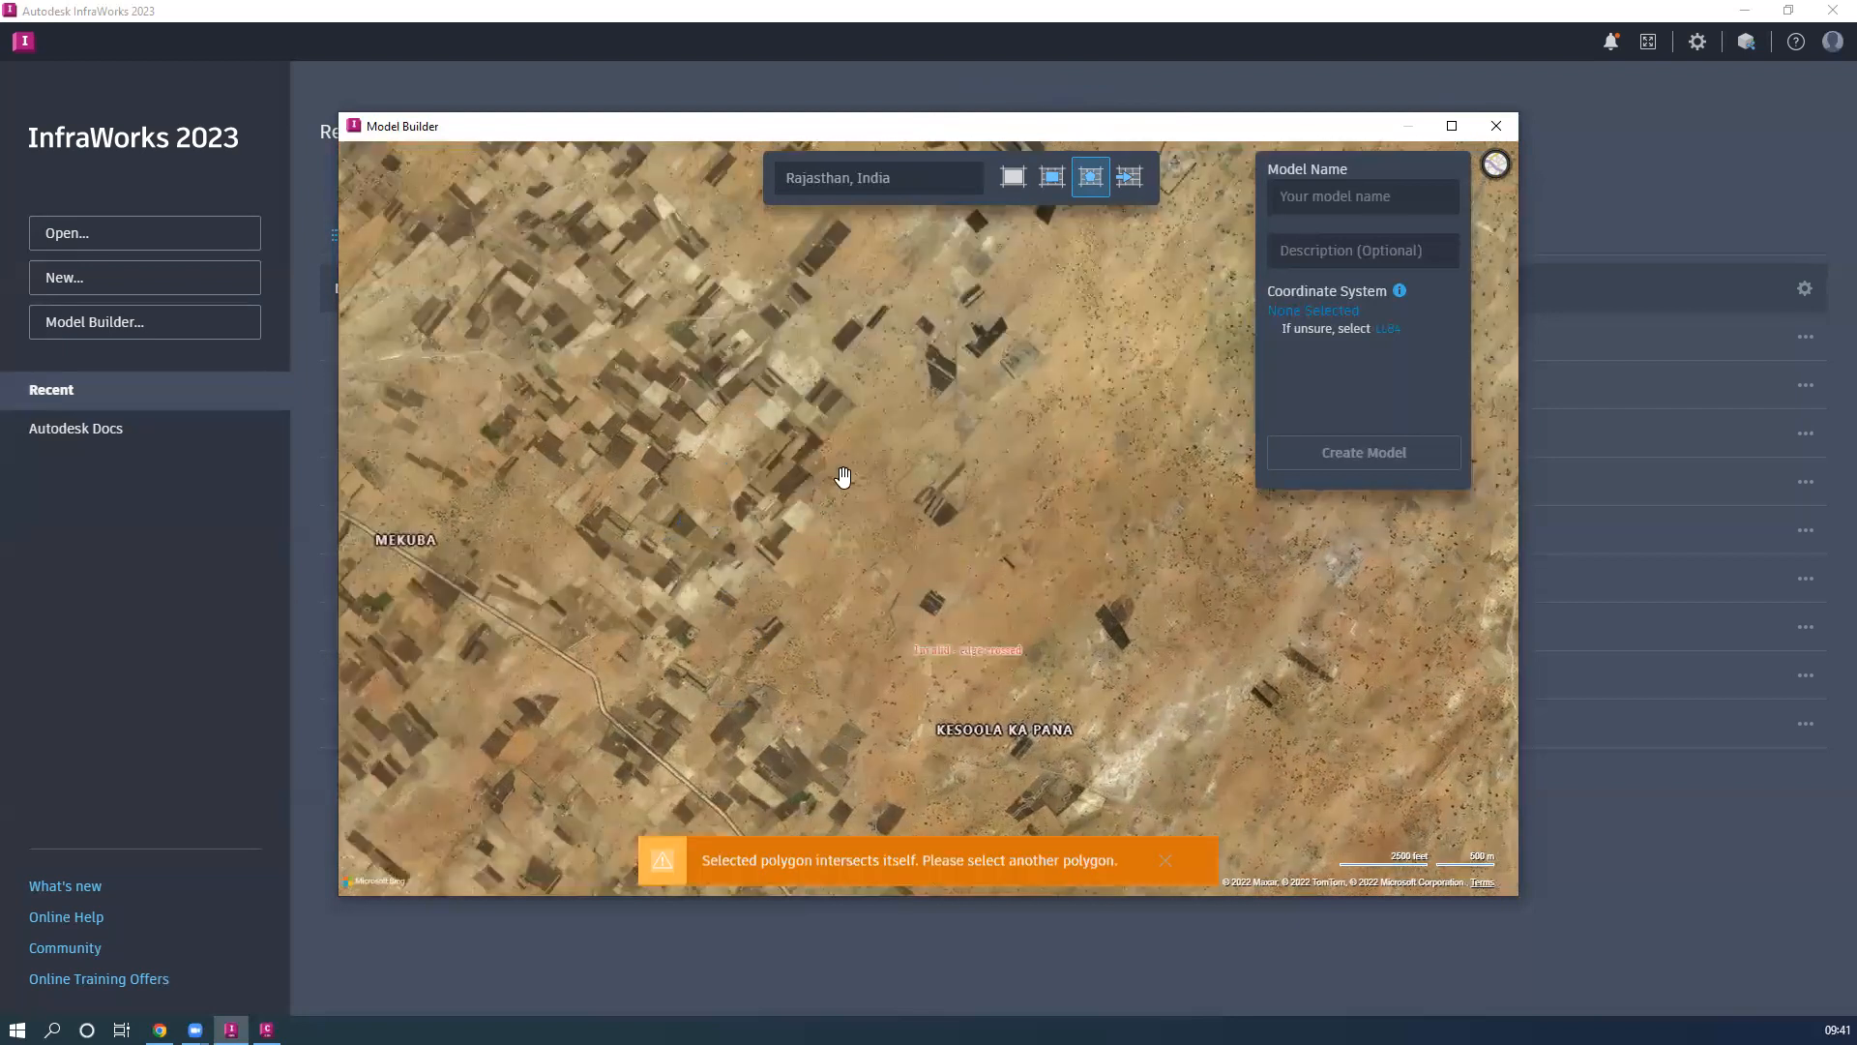
scroll(871, 401, "down", 2)
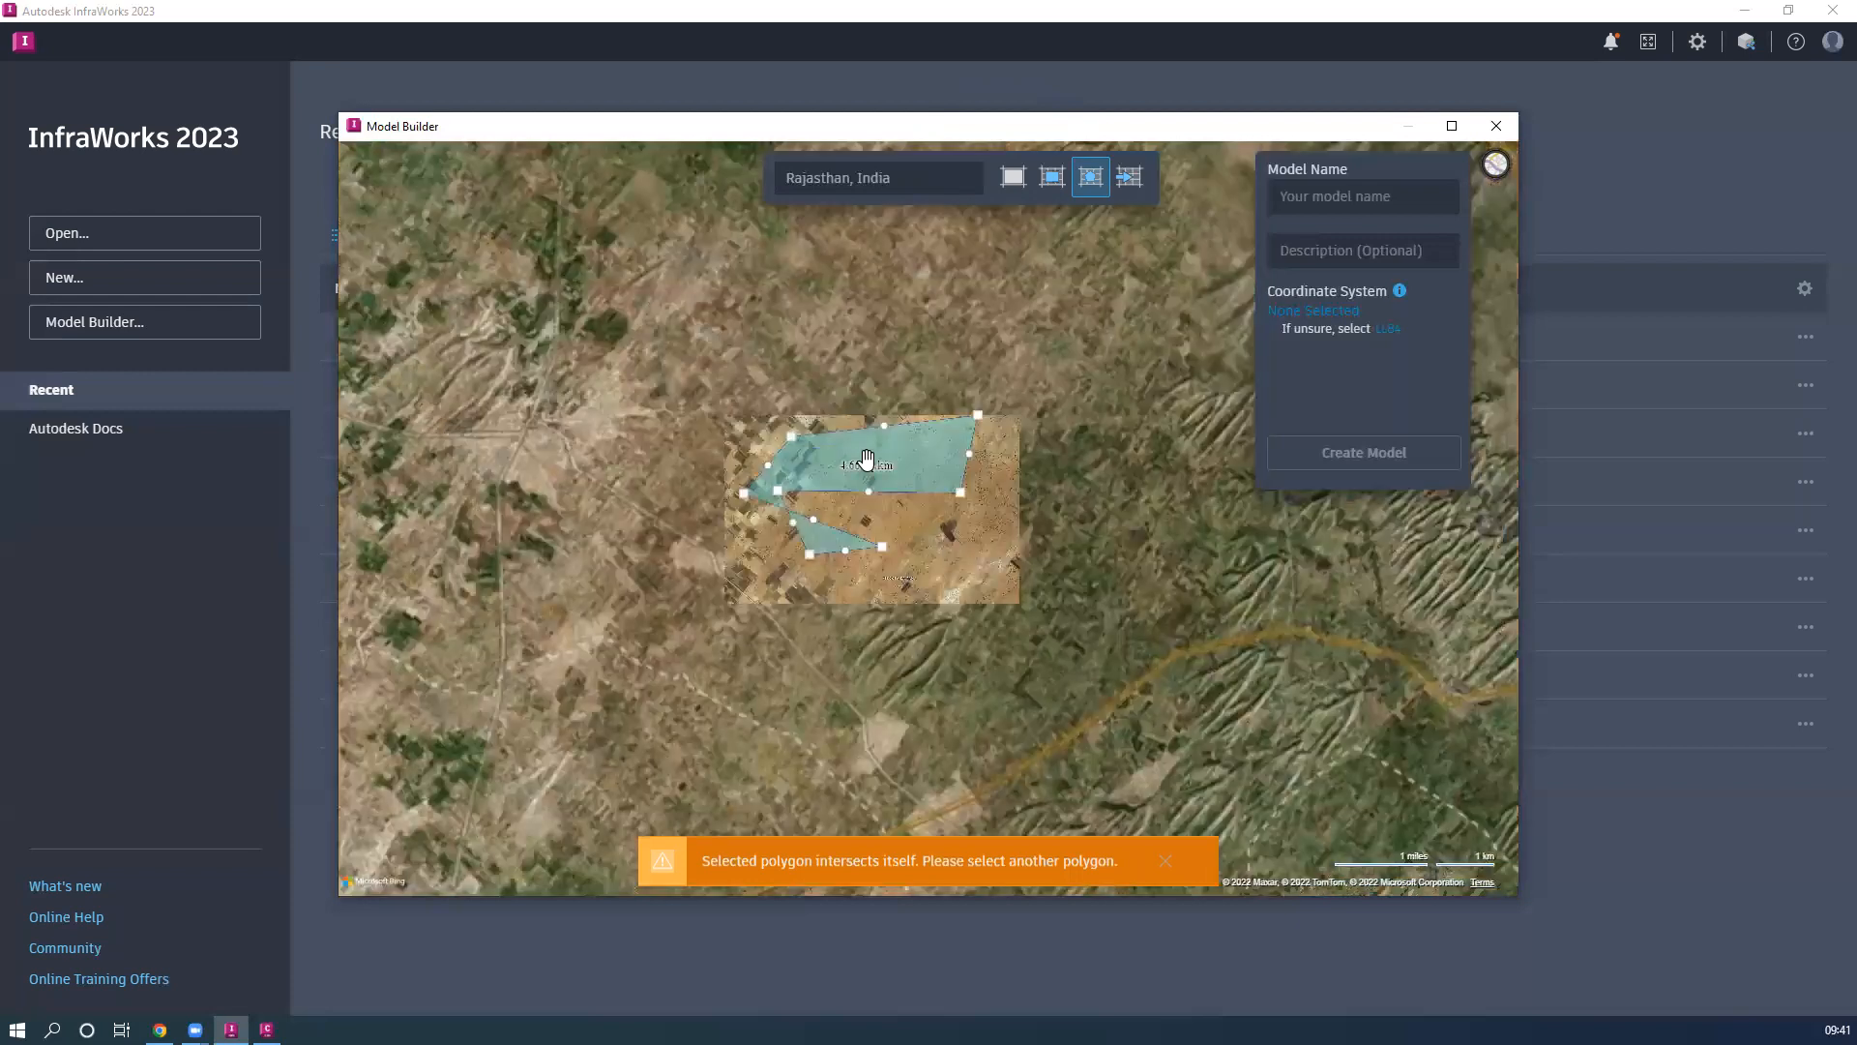
left_click(1130, 179)
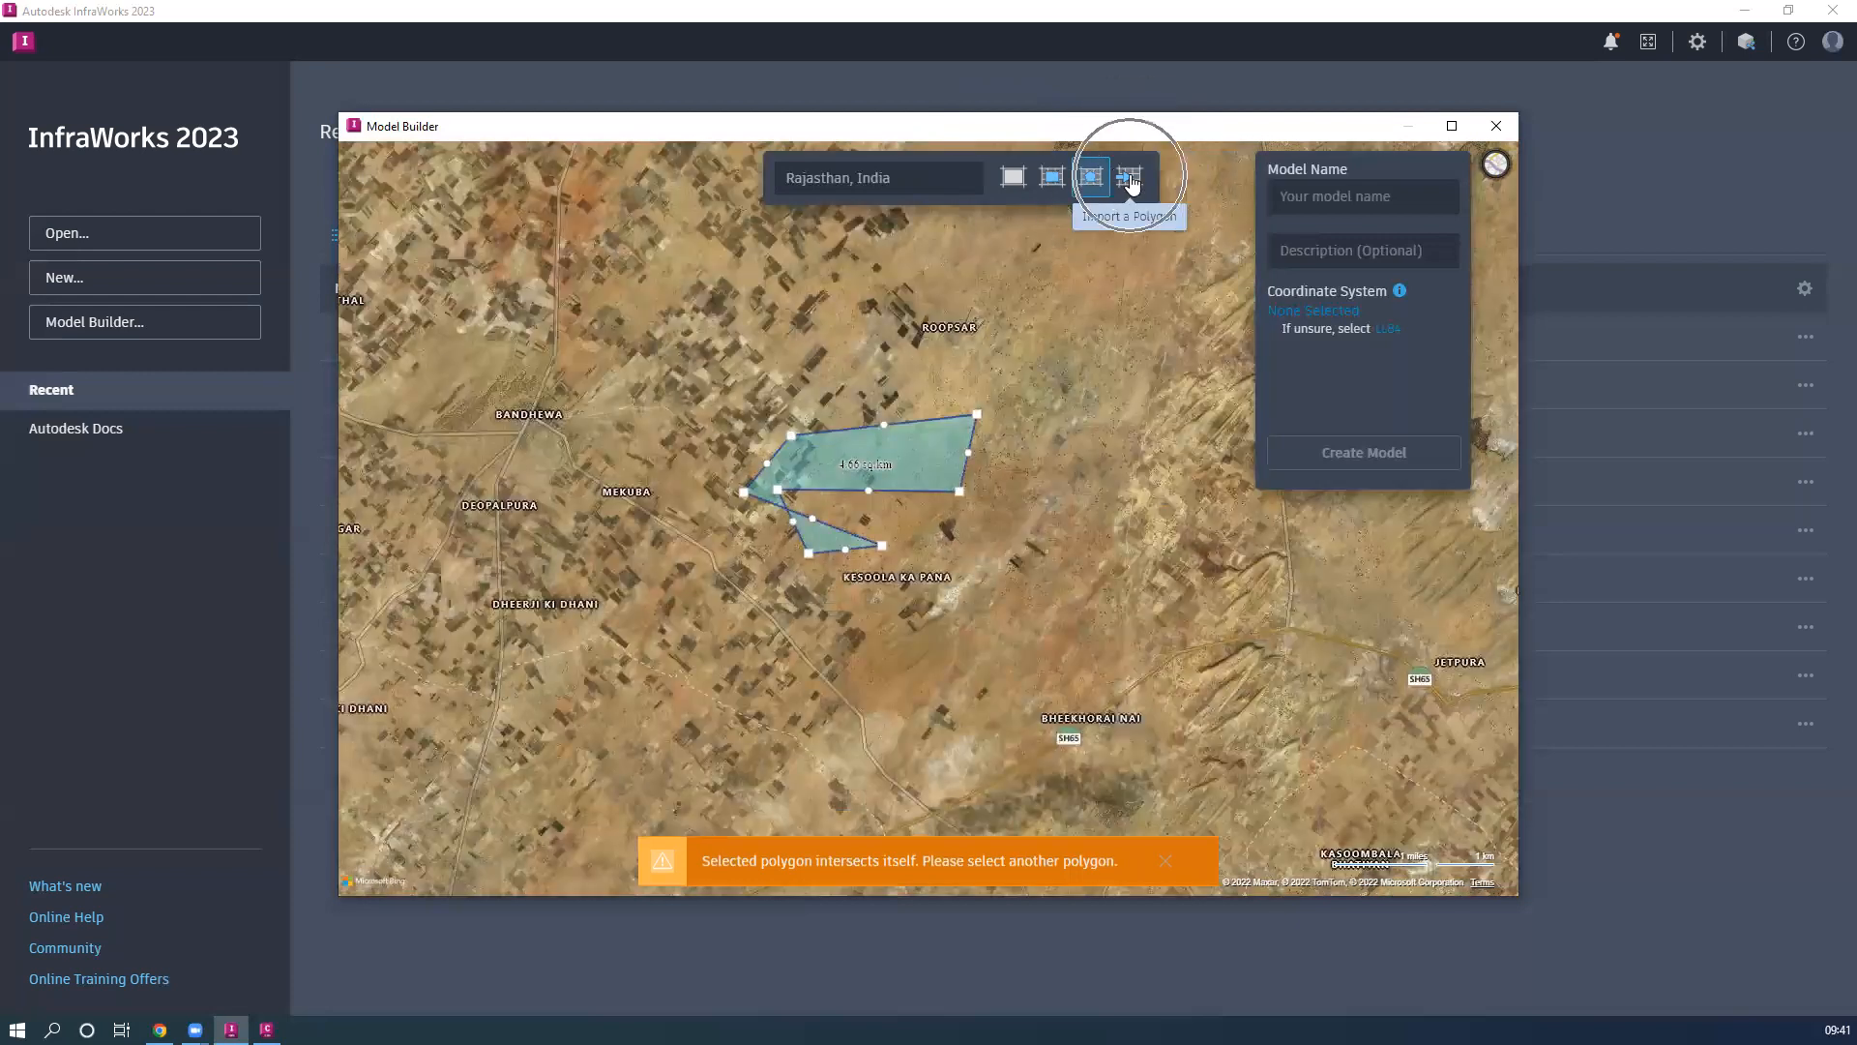
left_click(1130, 181)
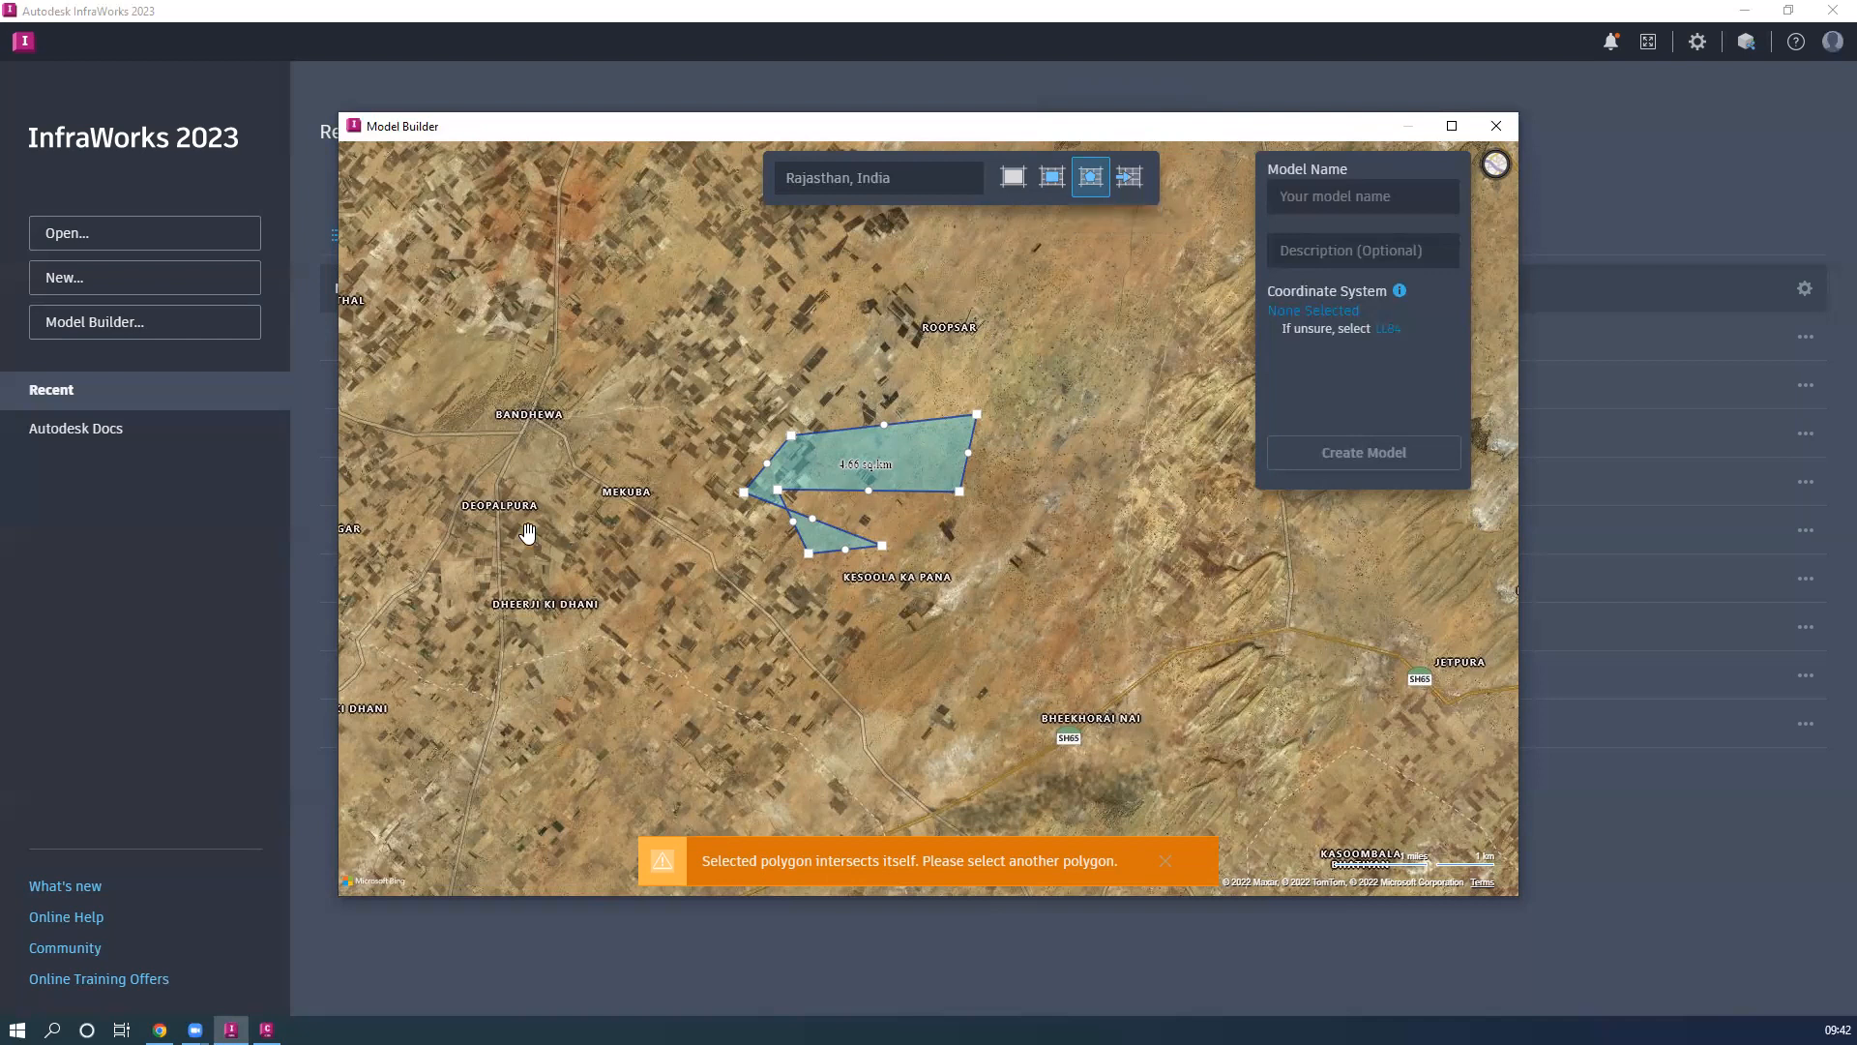
Switch to Civil 3D and create a new blank drawing
left_click(267, 1029)
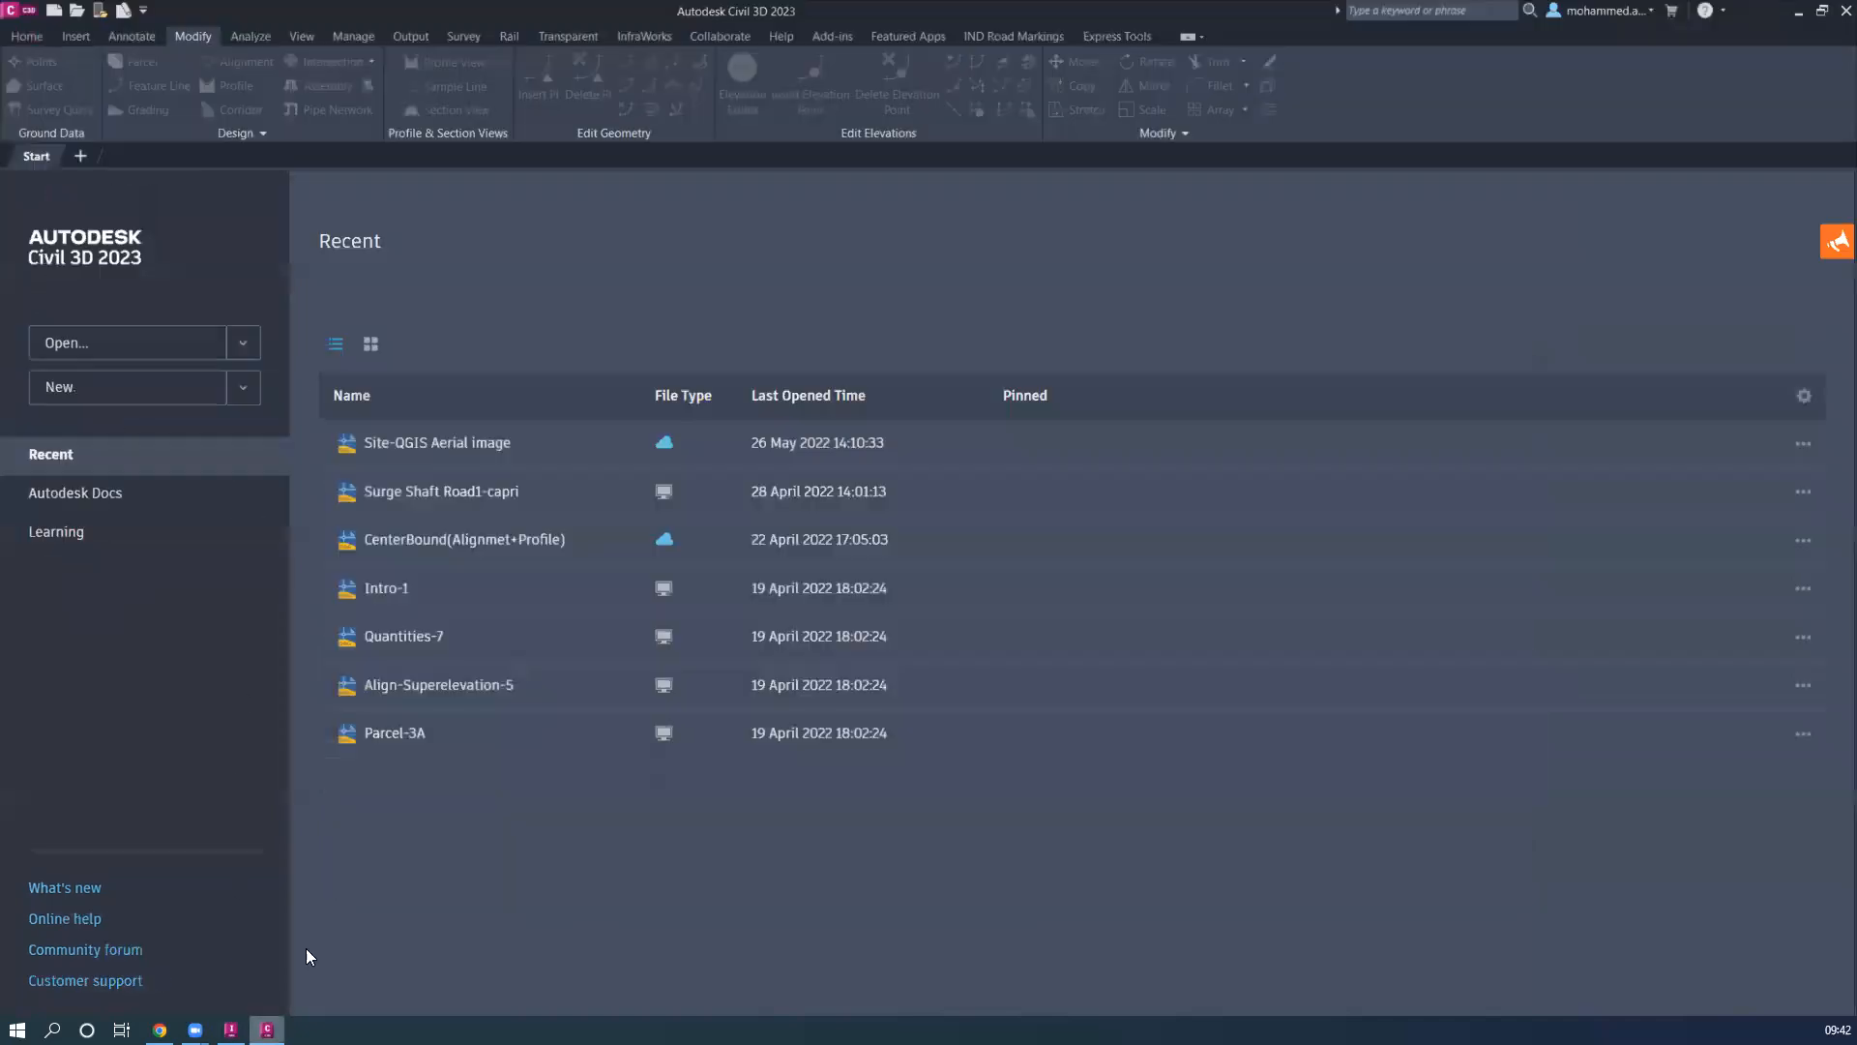
left_click(82, 156)
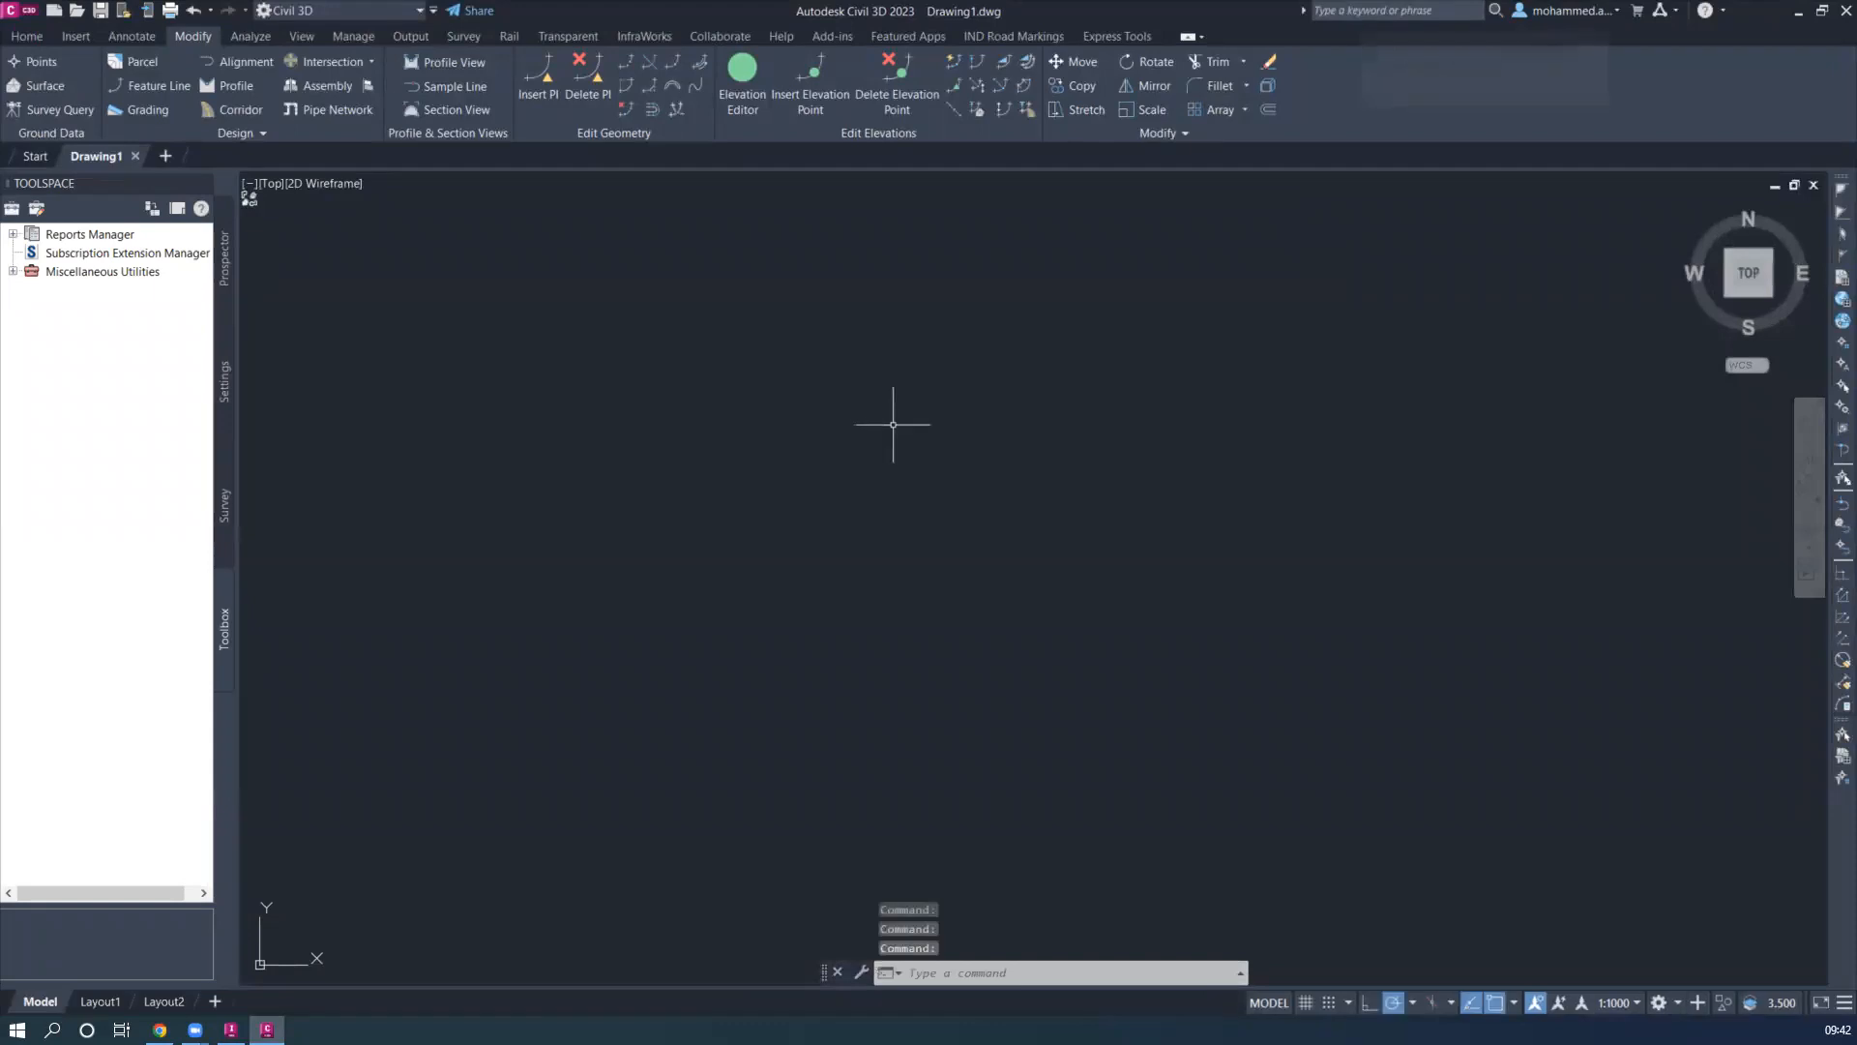
type("map")
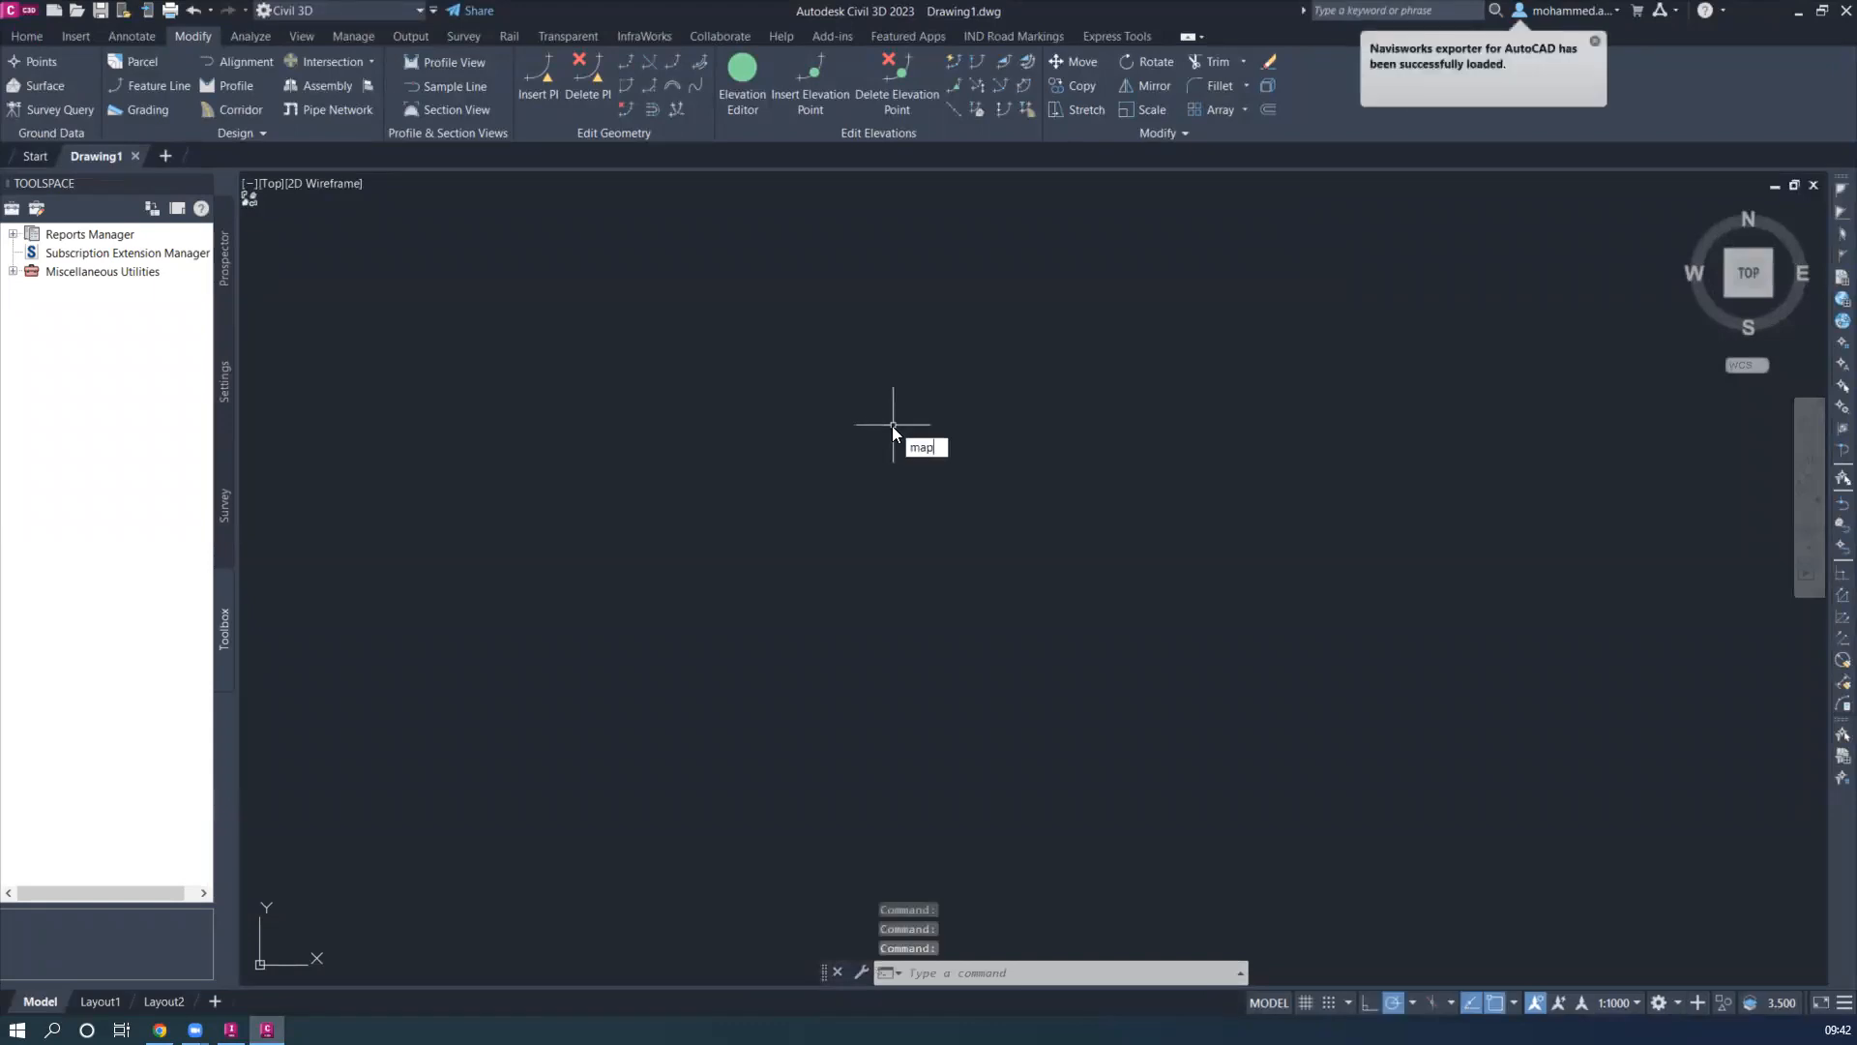
type("import")
key("Return")
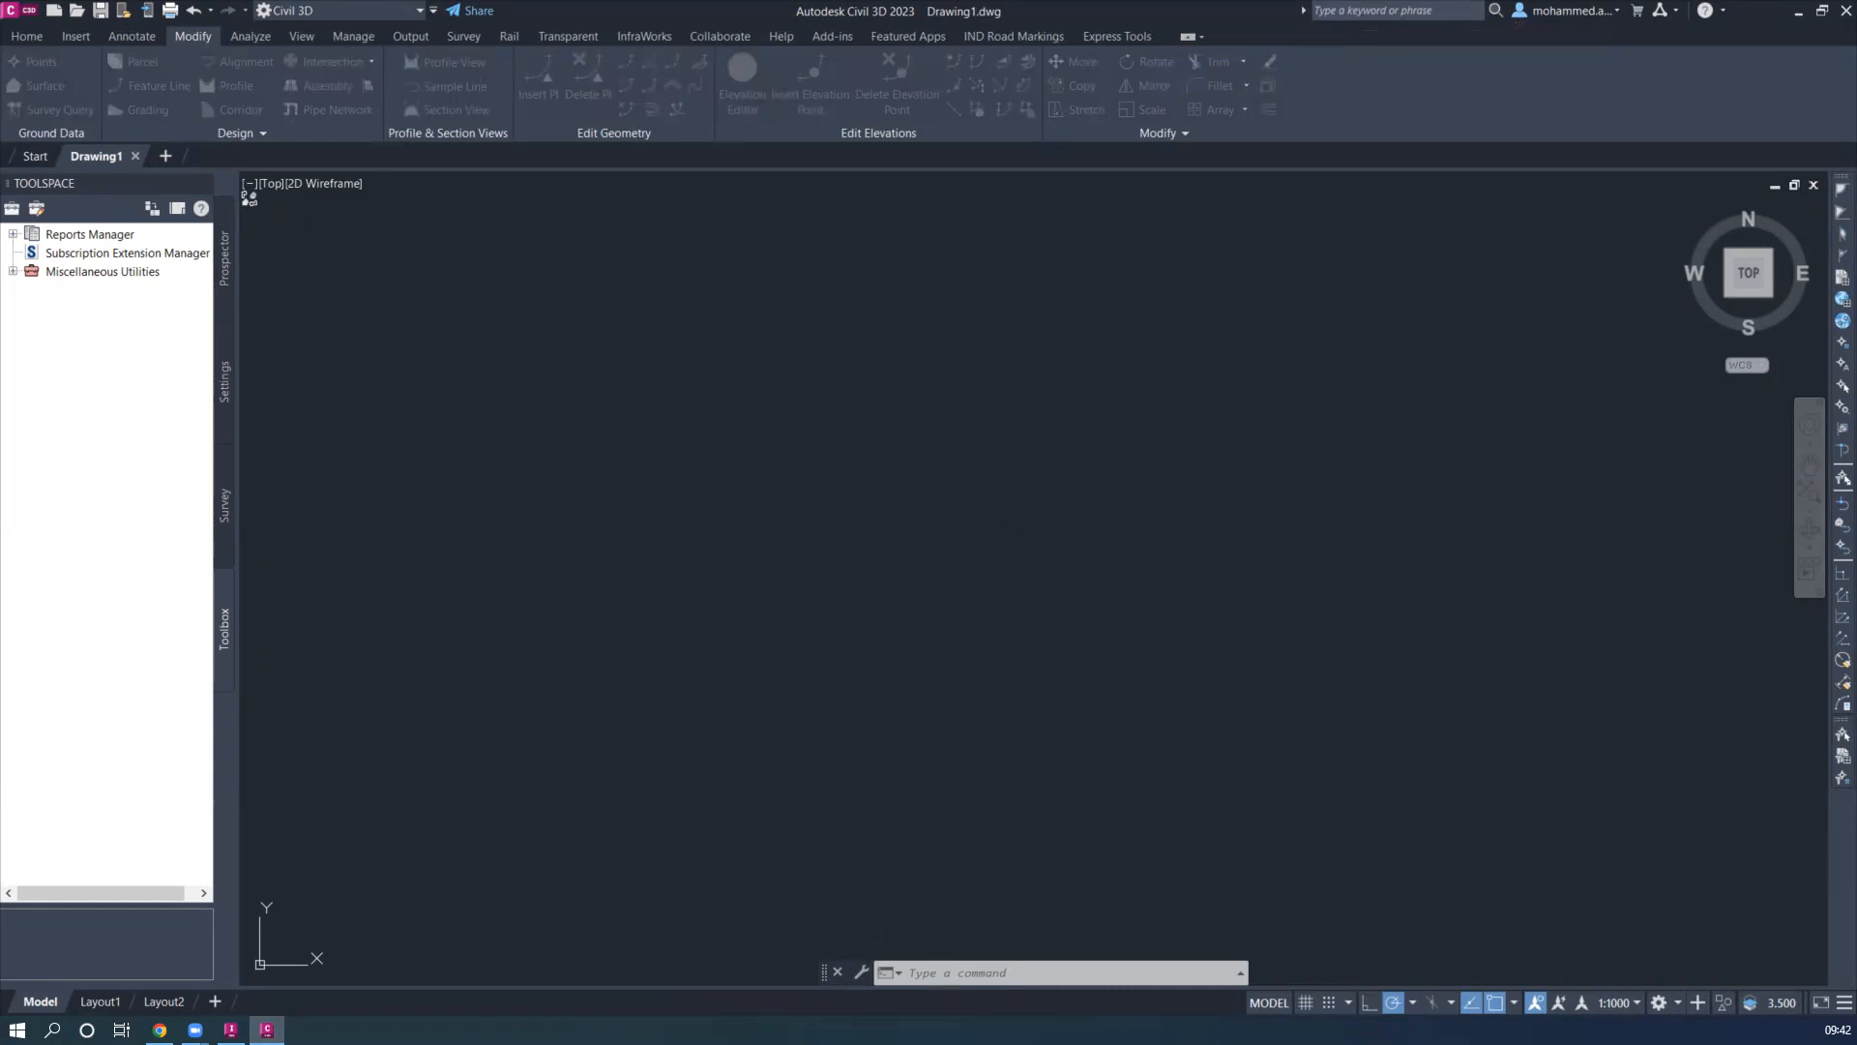
left_click(658, 537)
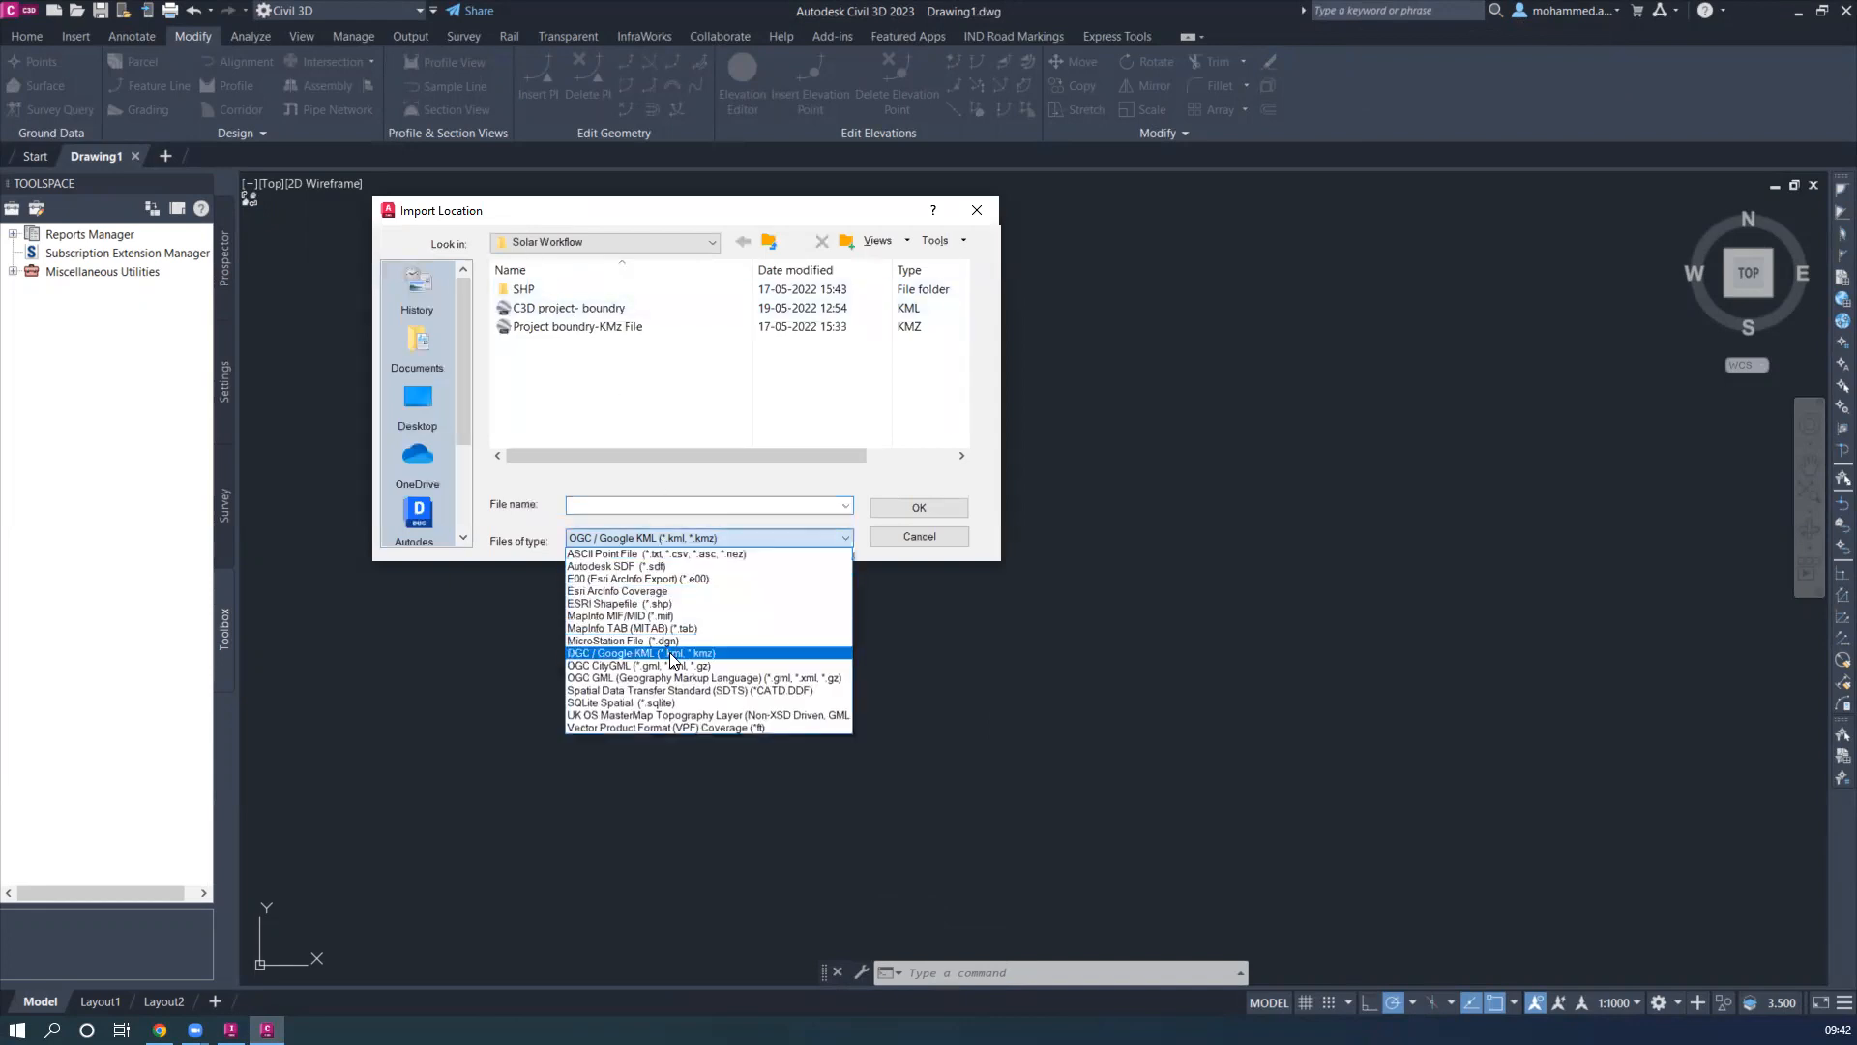
left_click(674, 655)
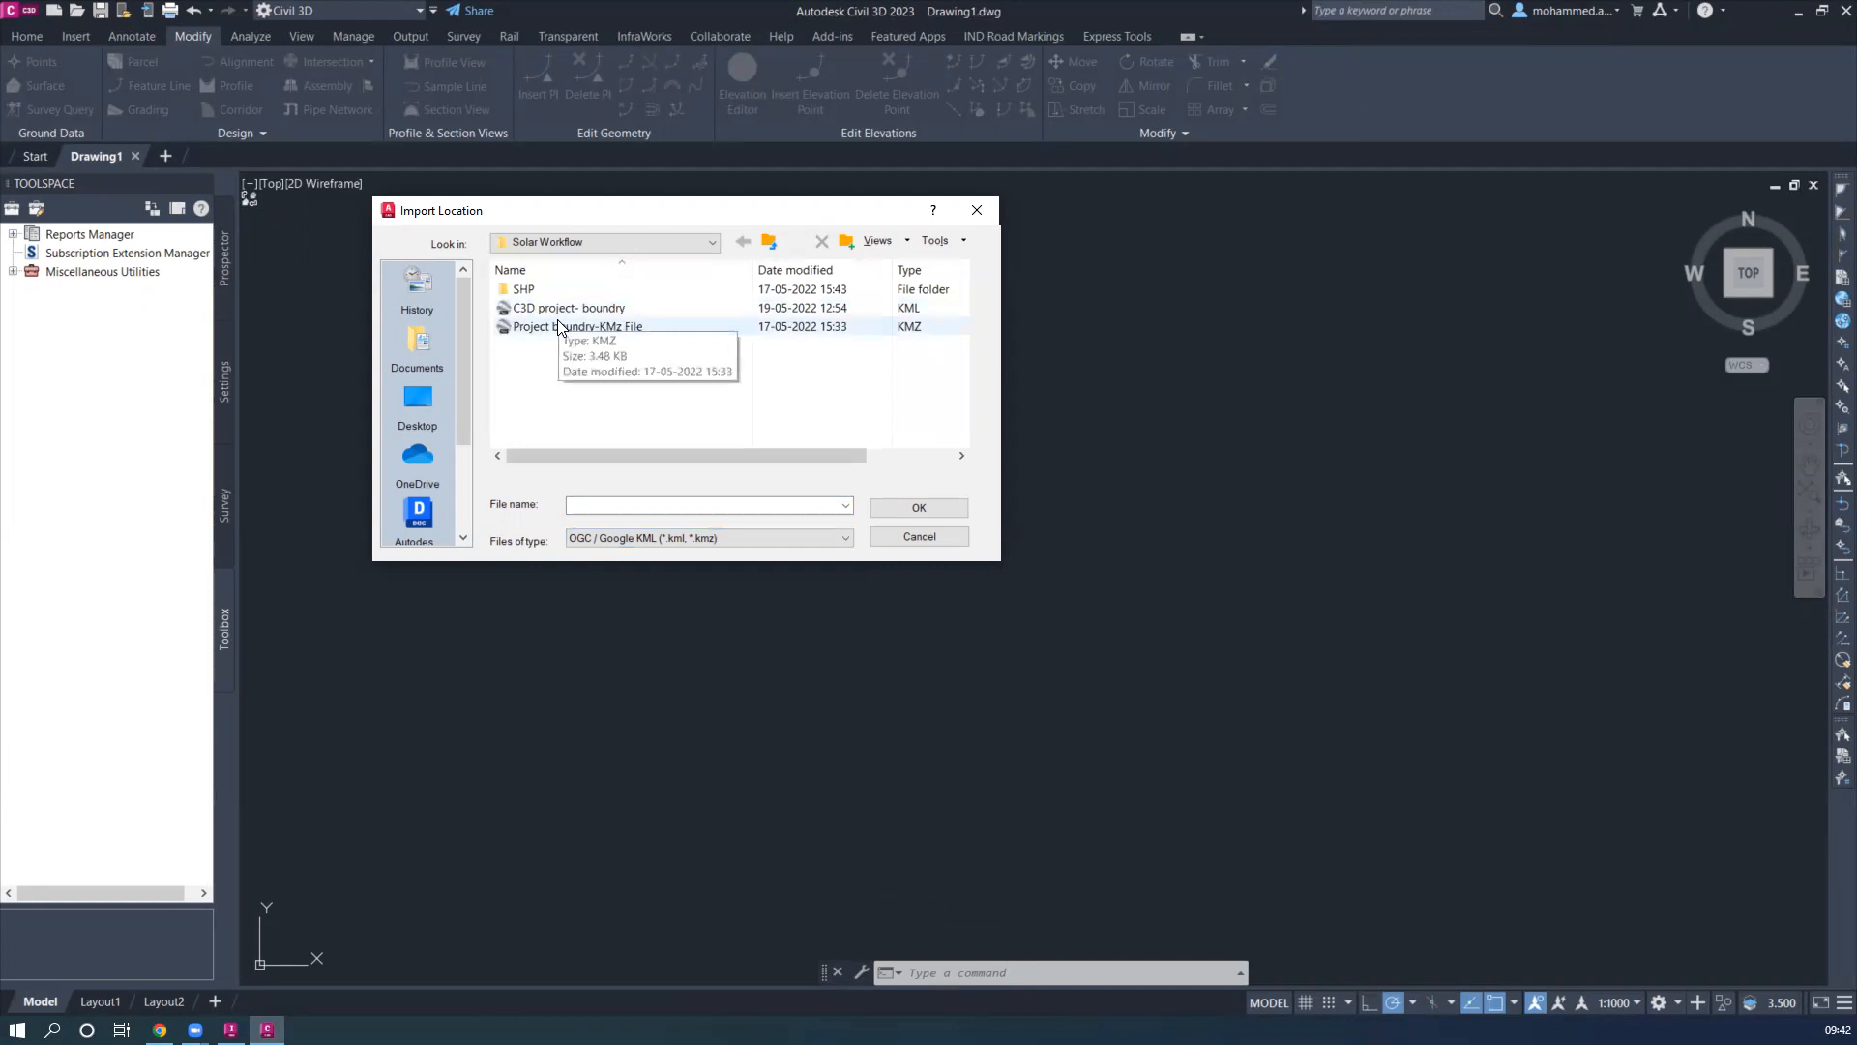
left_click(560, 308)
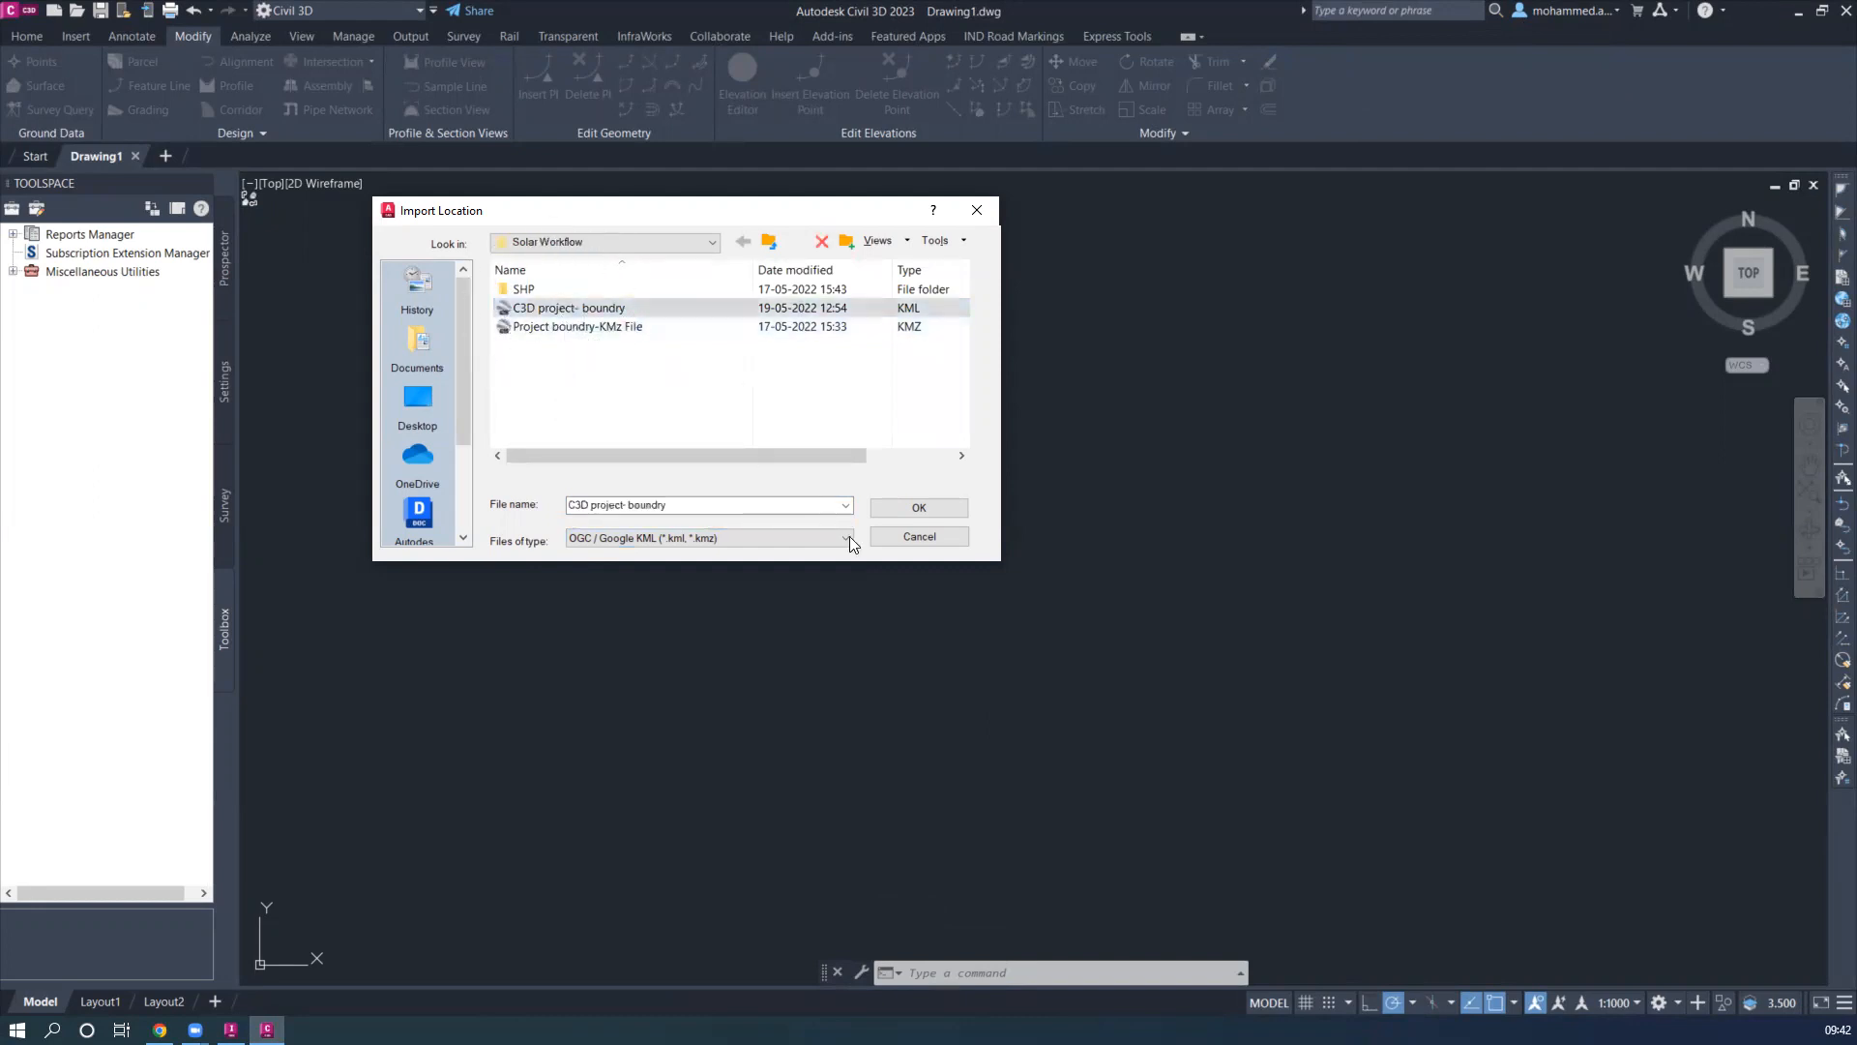
left_click(918, 510)
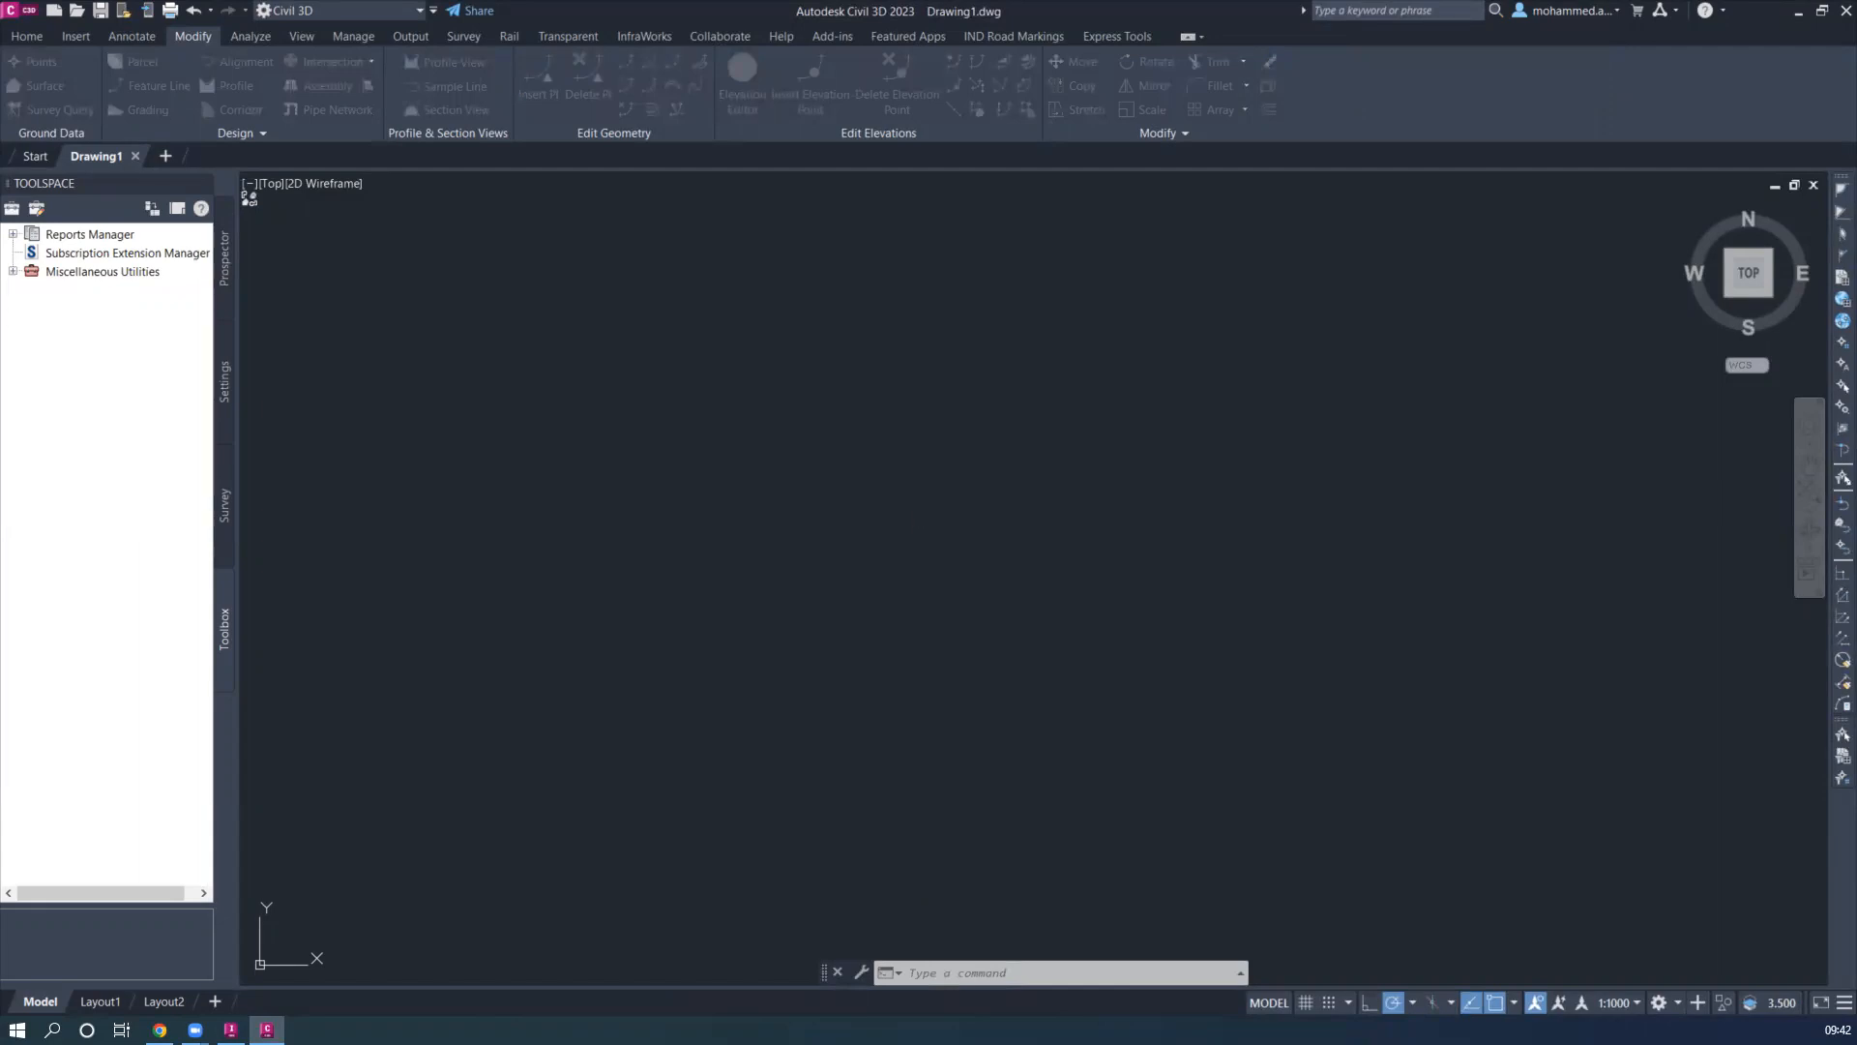
left_click_drag(1021, 300, 762, 236)
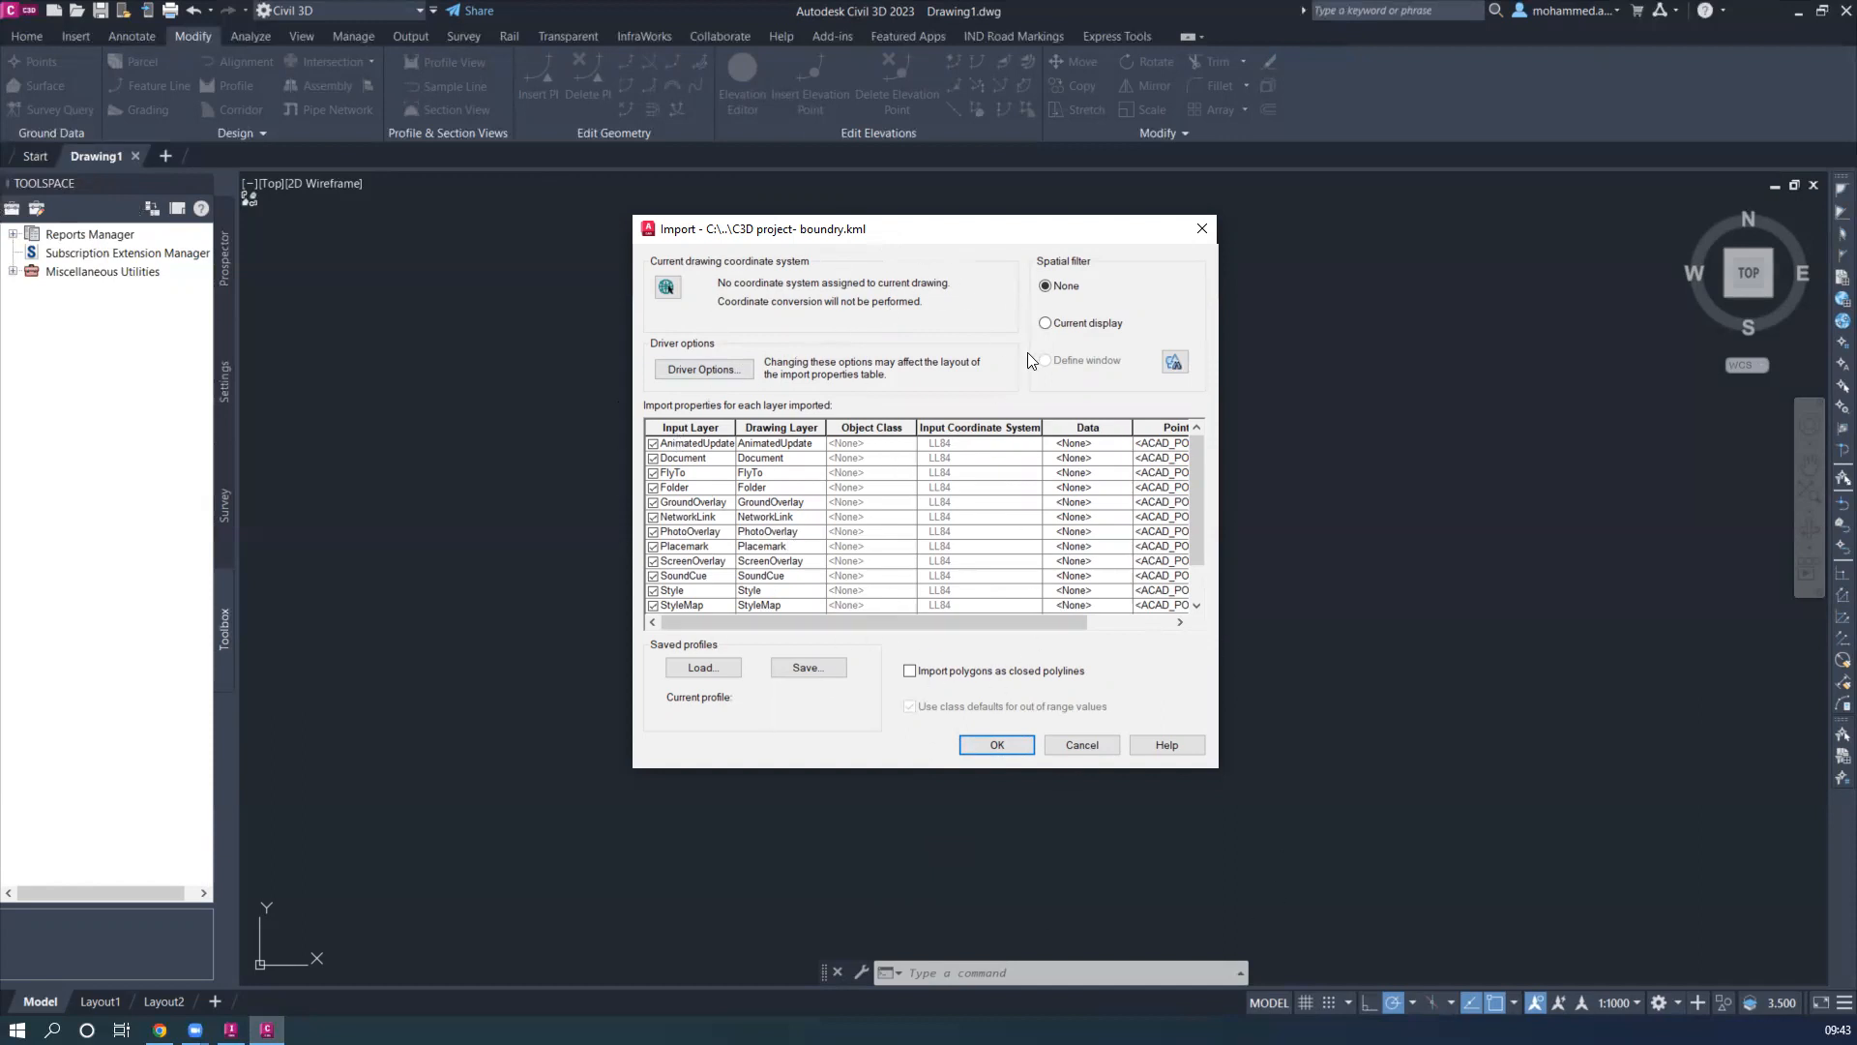
scroll(913, 625, "right", 3)
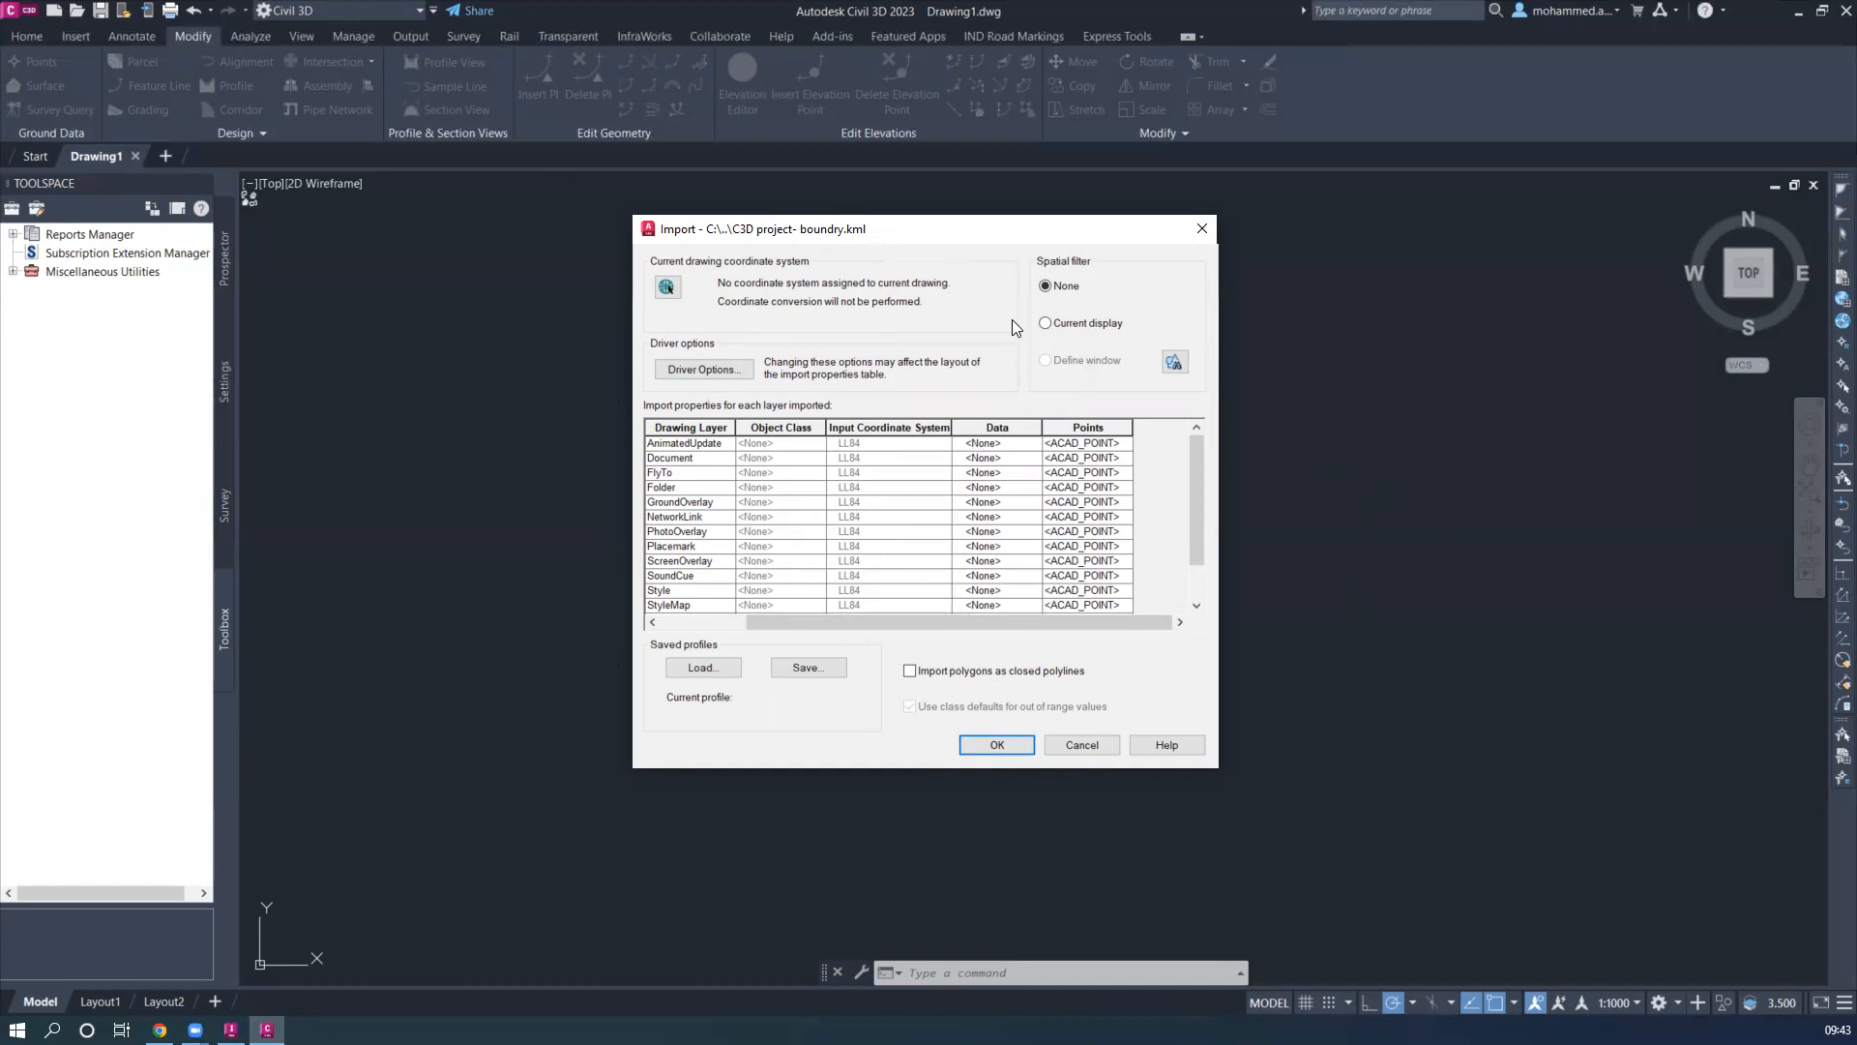
left_click(1097, 743)
left_click(915, 534)
Open Drawing1's drawing settings and set the zone category to UTM, WGS84 Datum
left_click(223, 275)
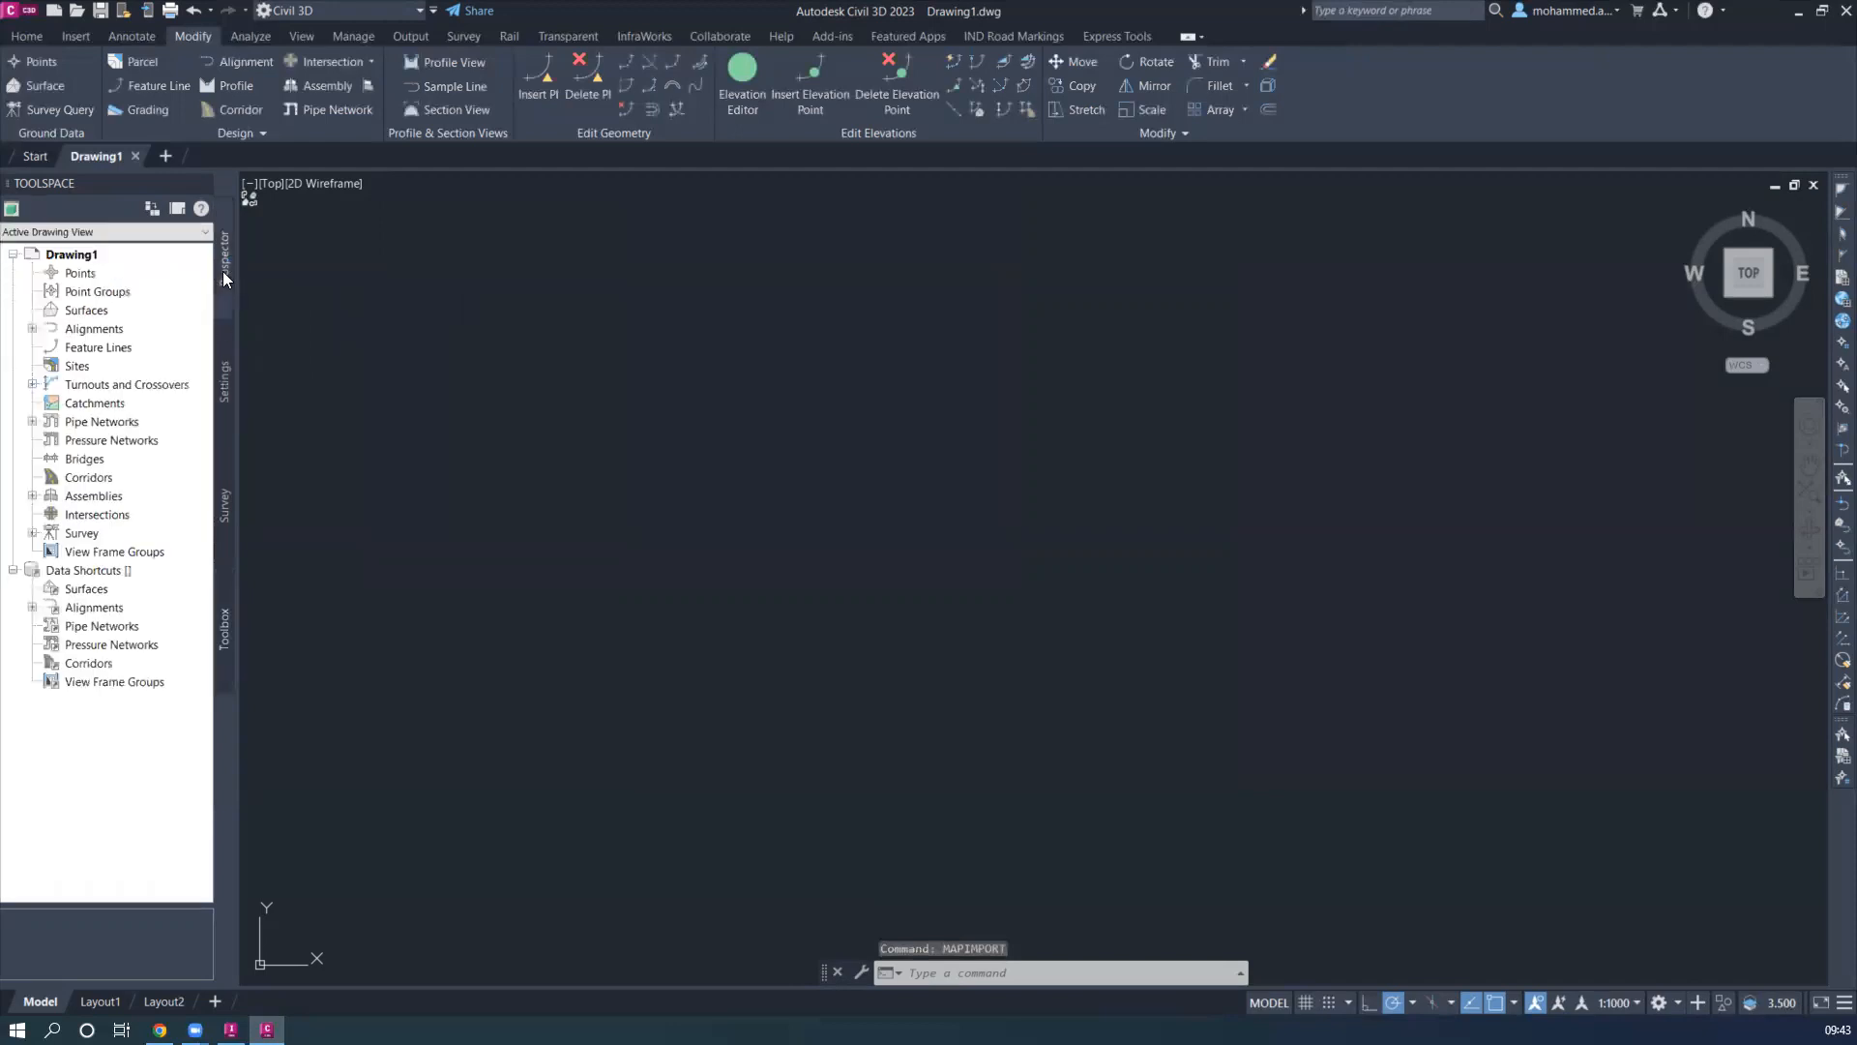
left_click(226, 346)
right_click(94, 249)
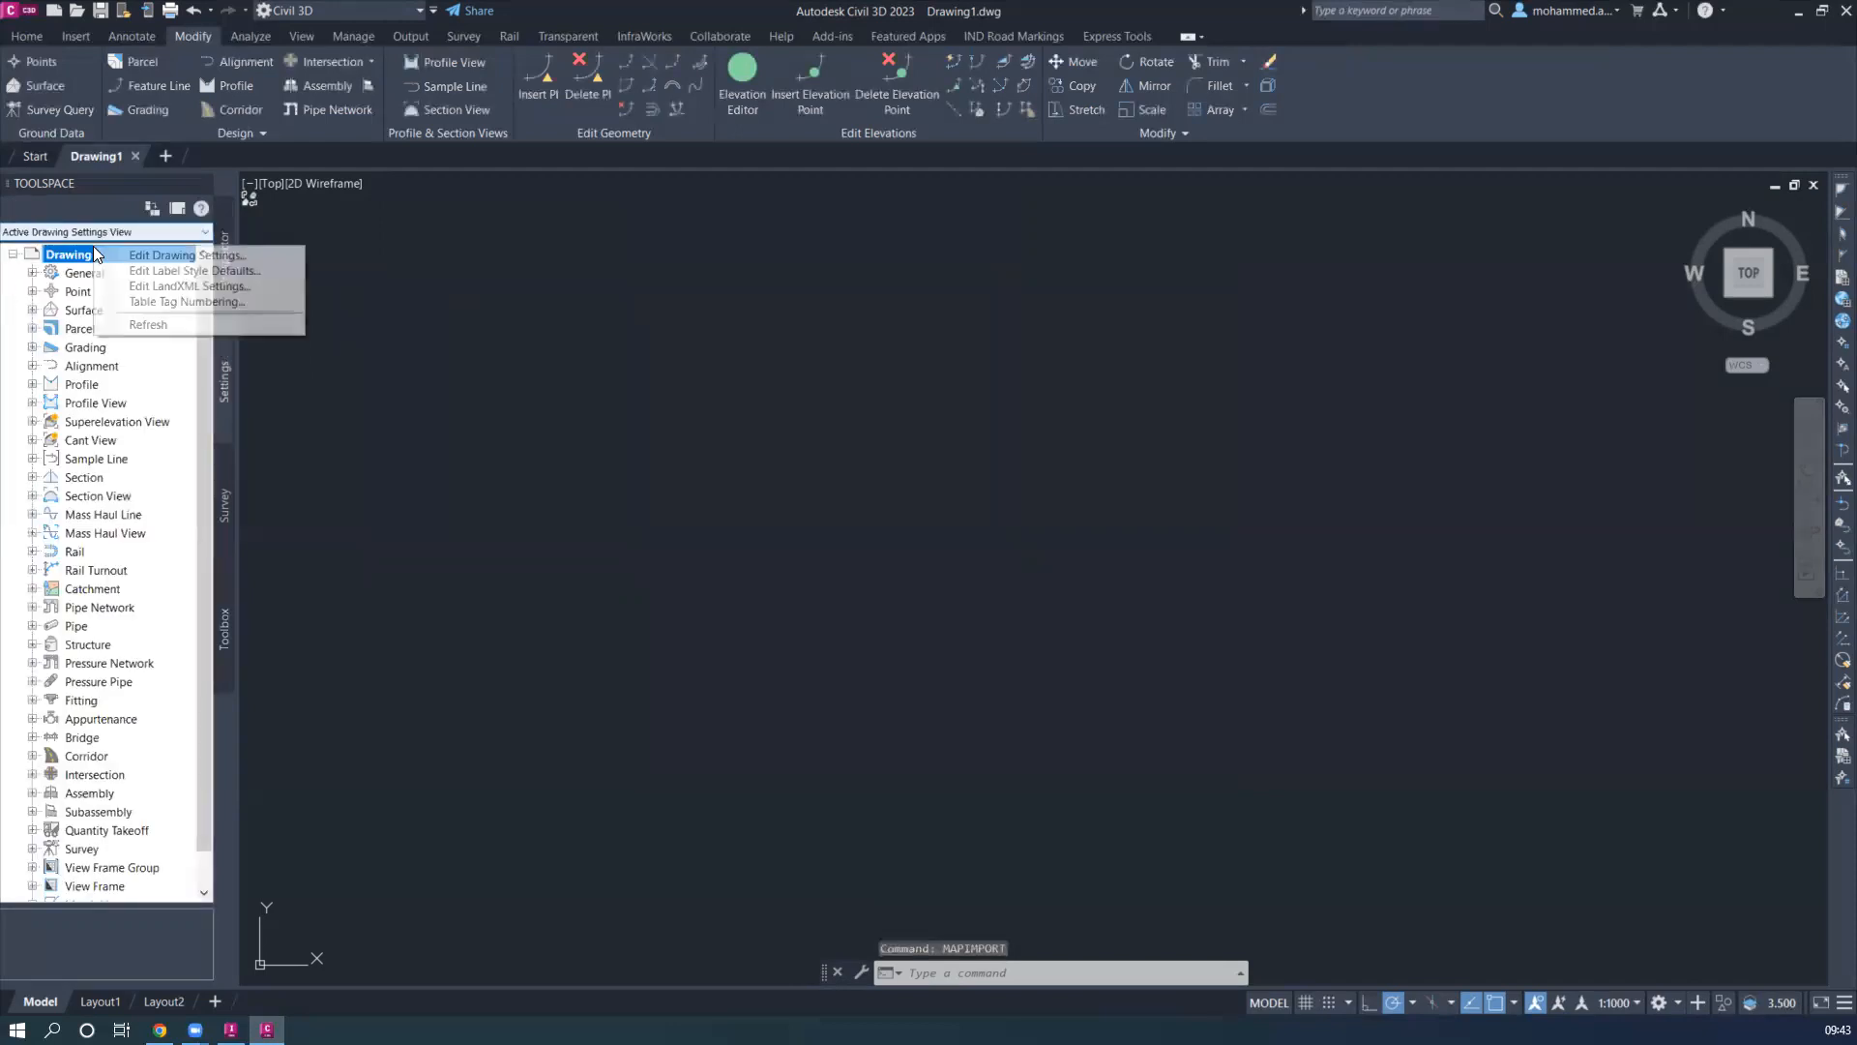
left_click(158, 258)
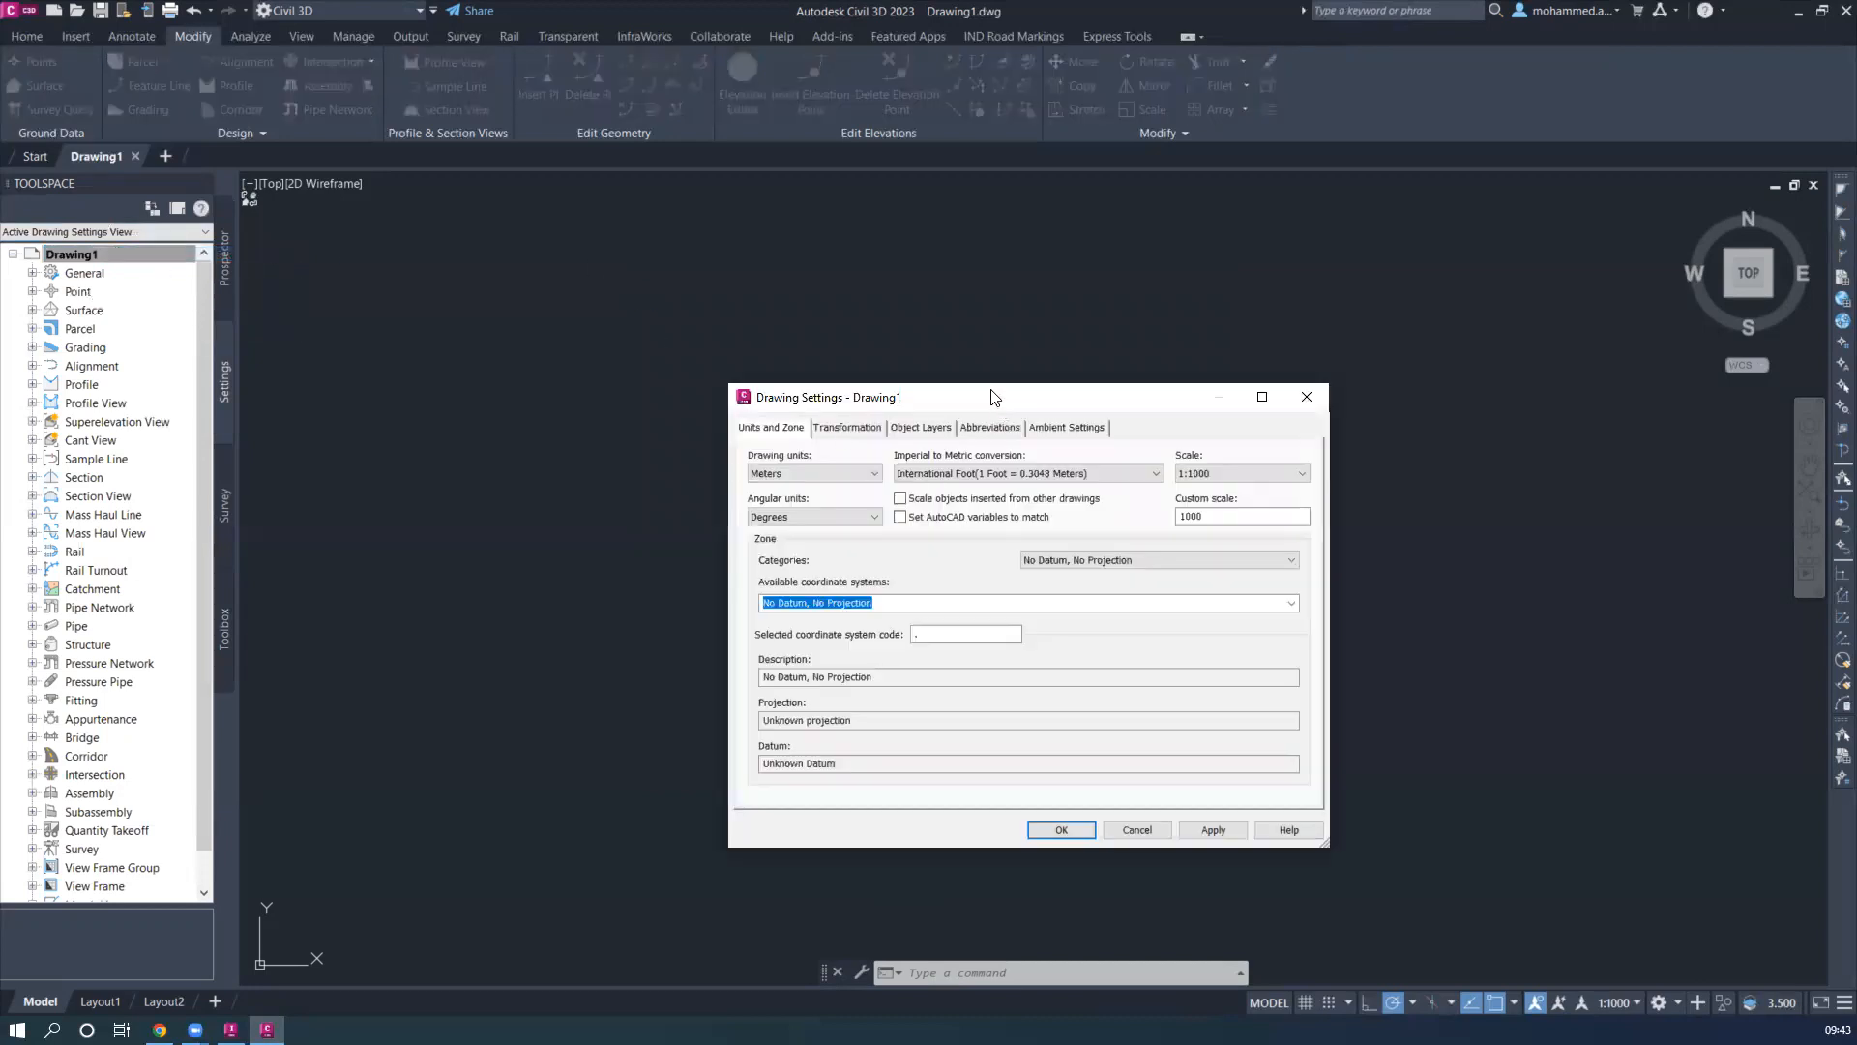
left_click(1016, 412)
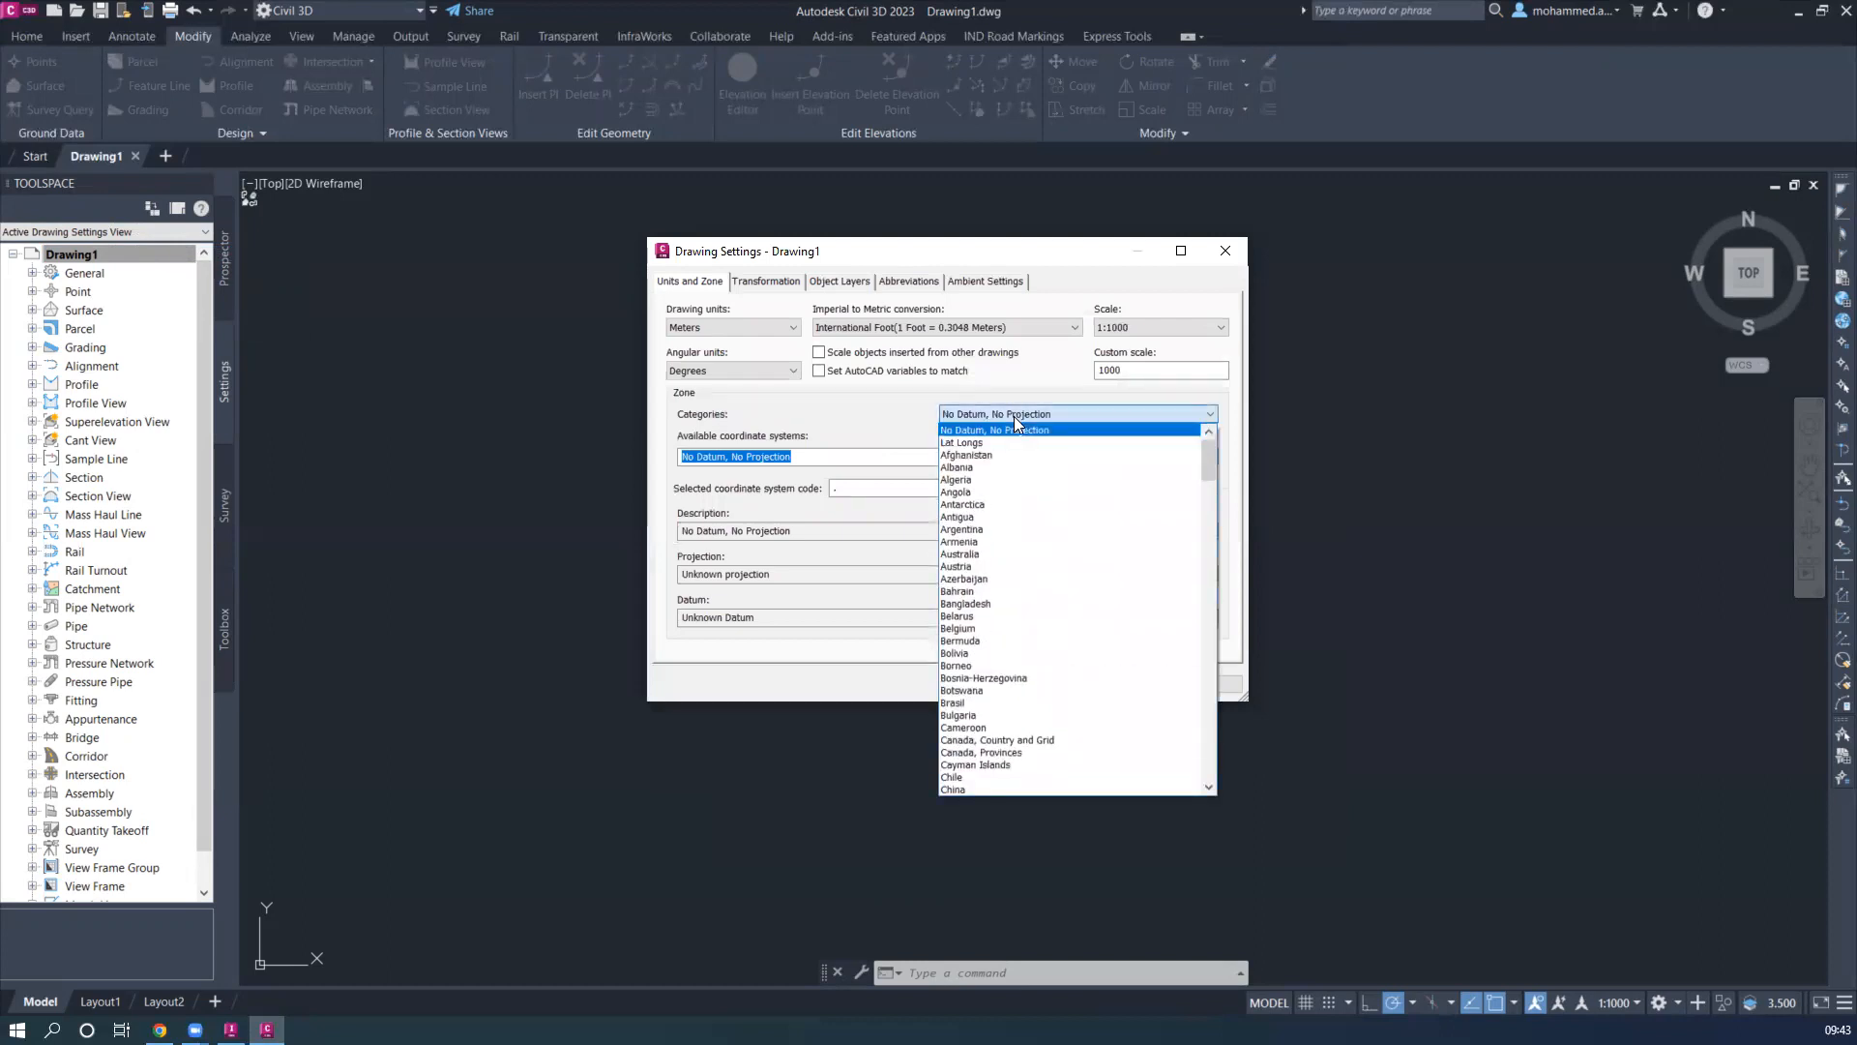
type("utm")
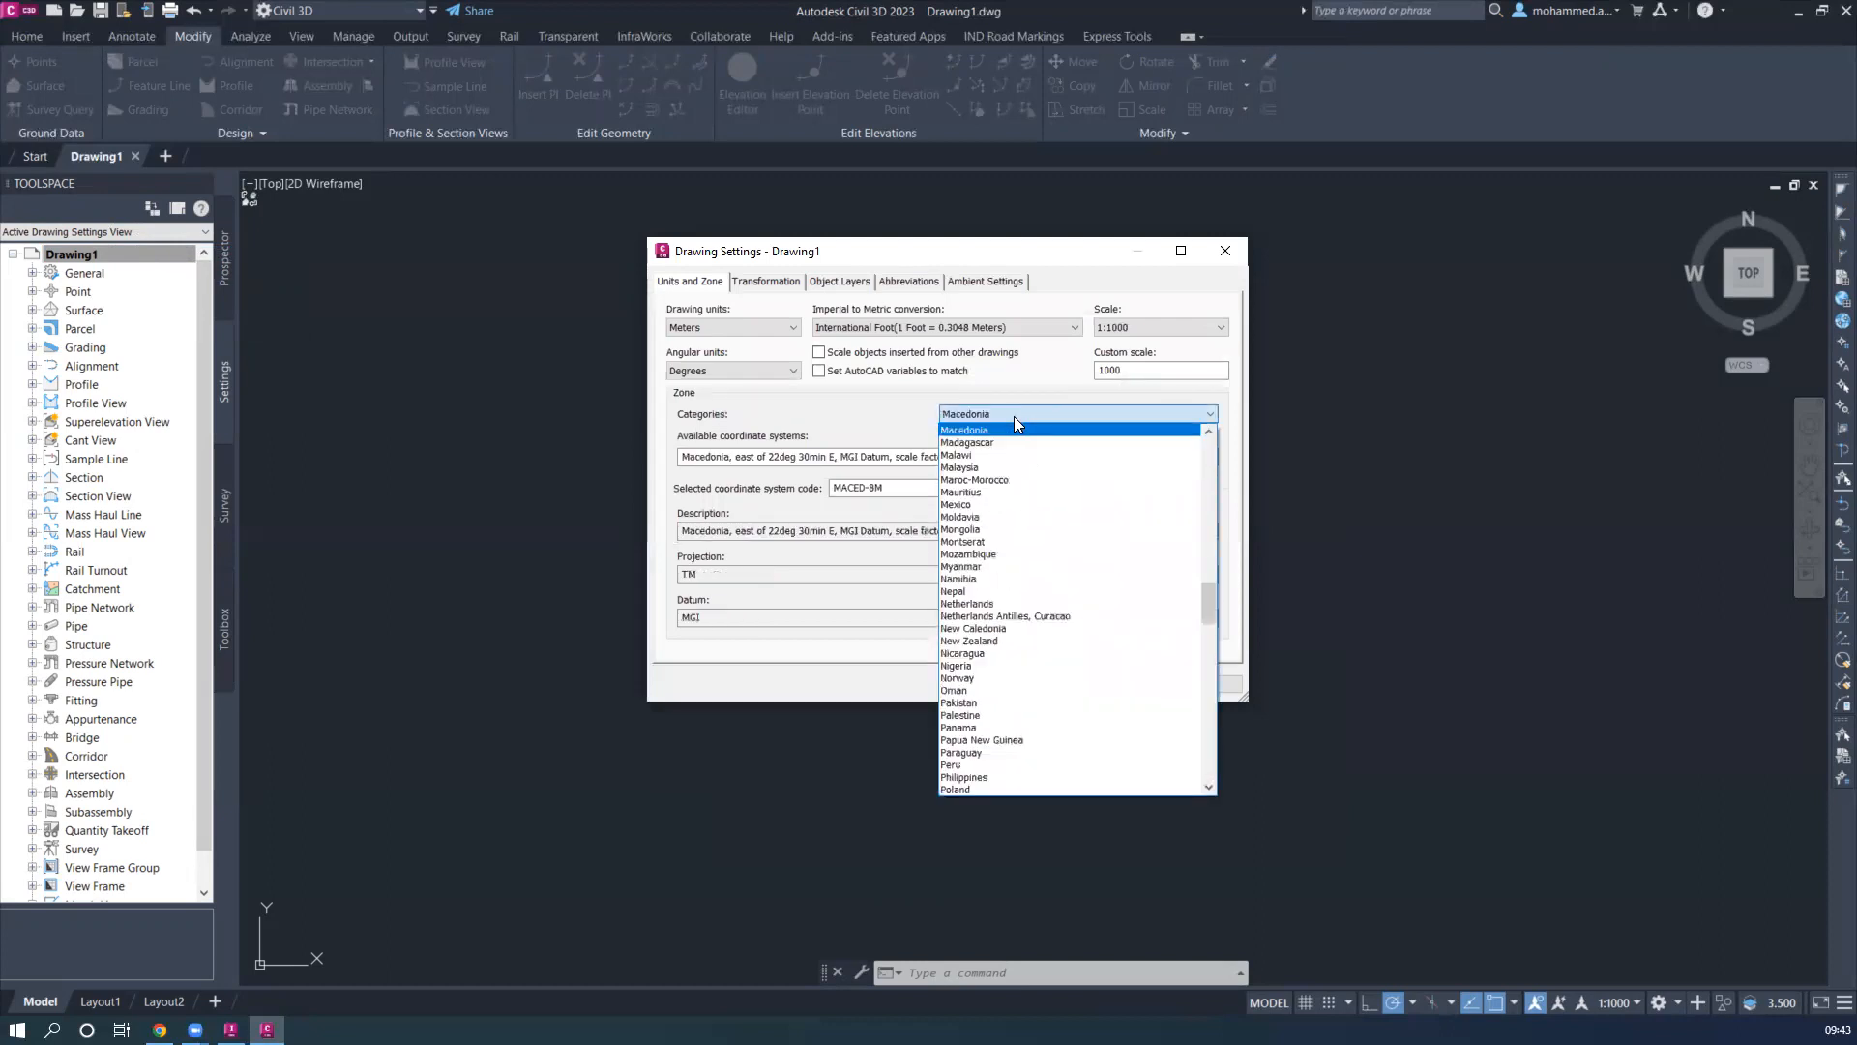
scroll(1046, 580, "down", 12)
scroll(1079, 646, "down", 20)
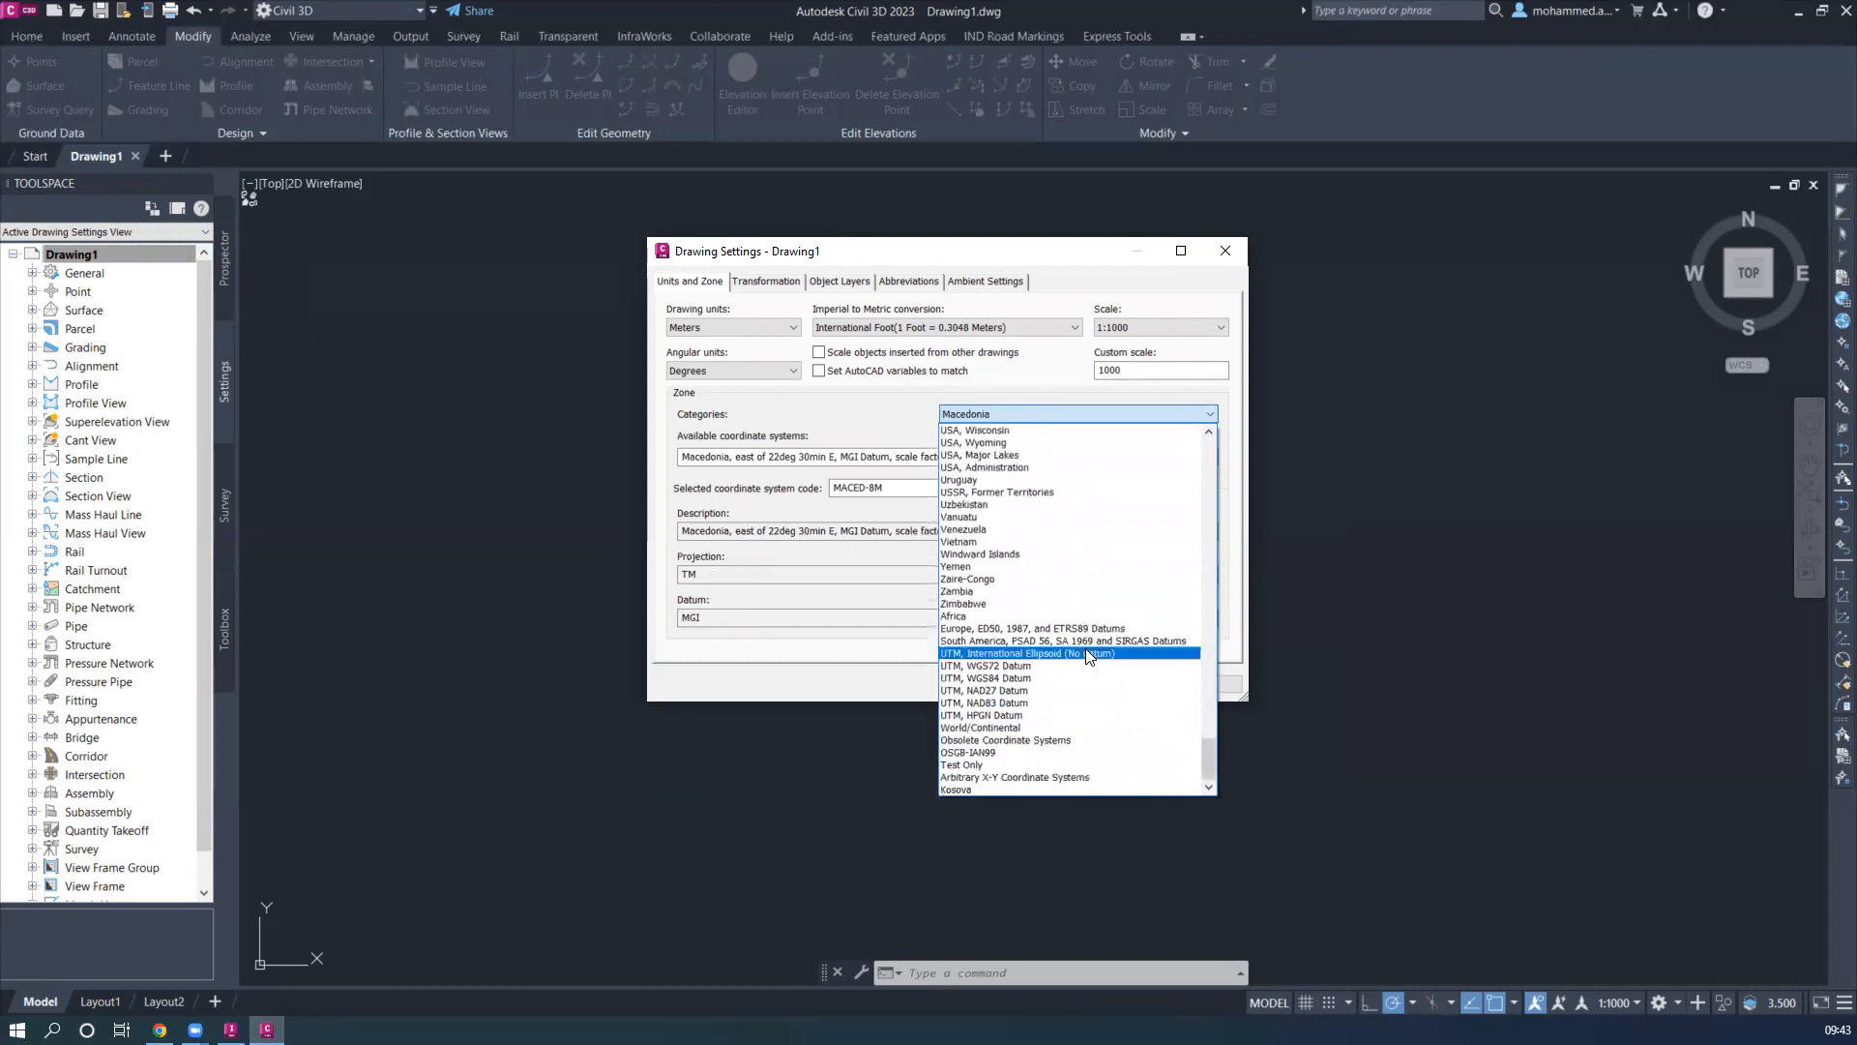
left_click(1063, 678)
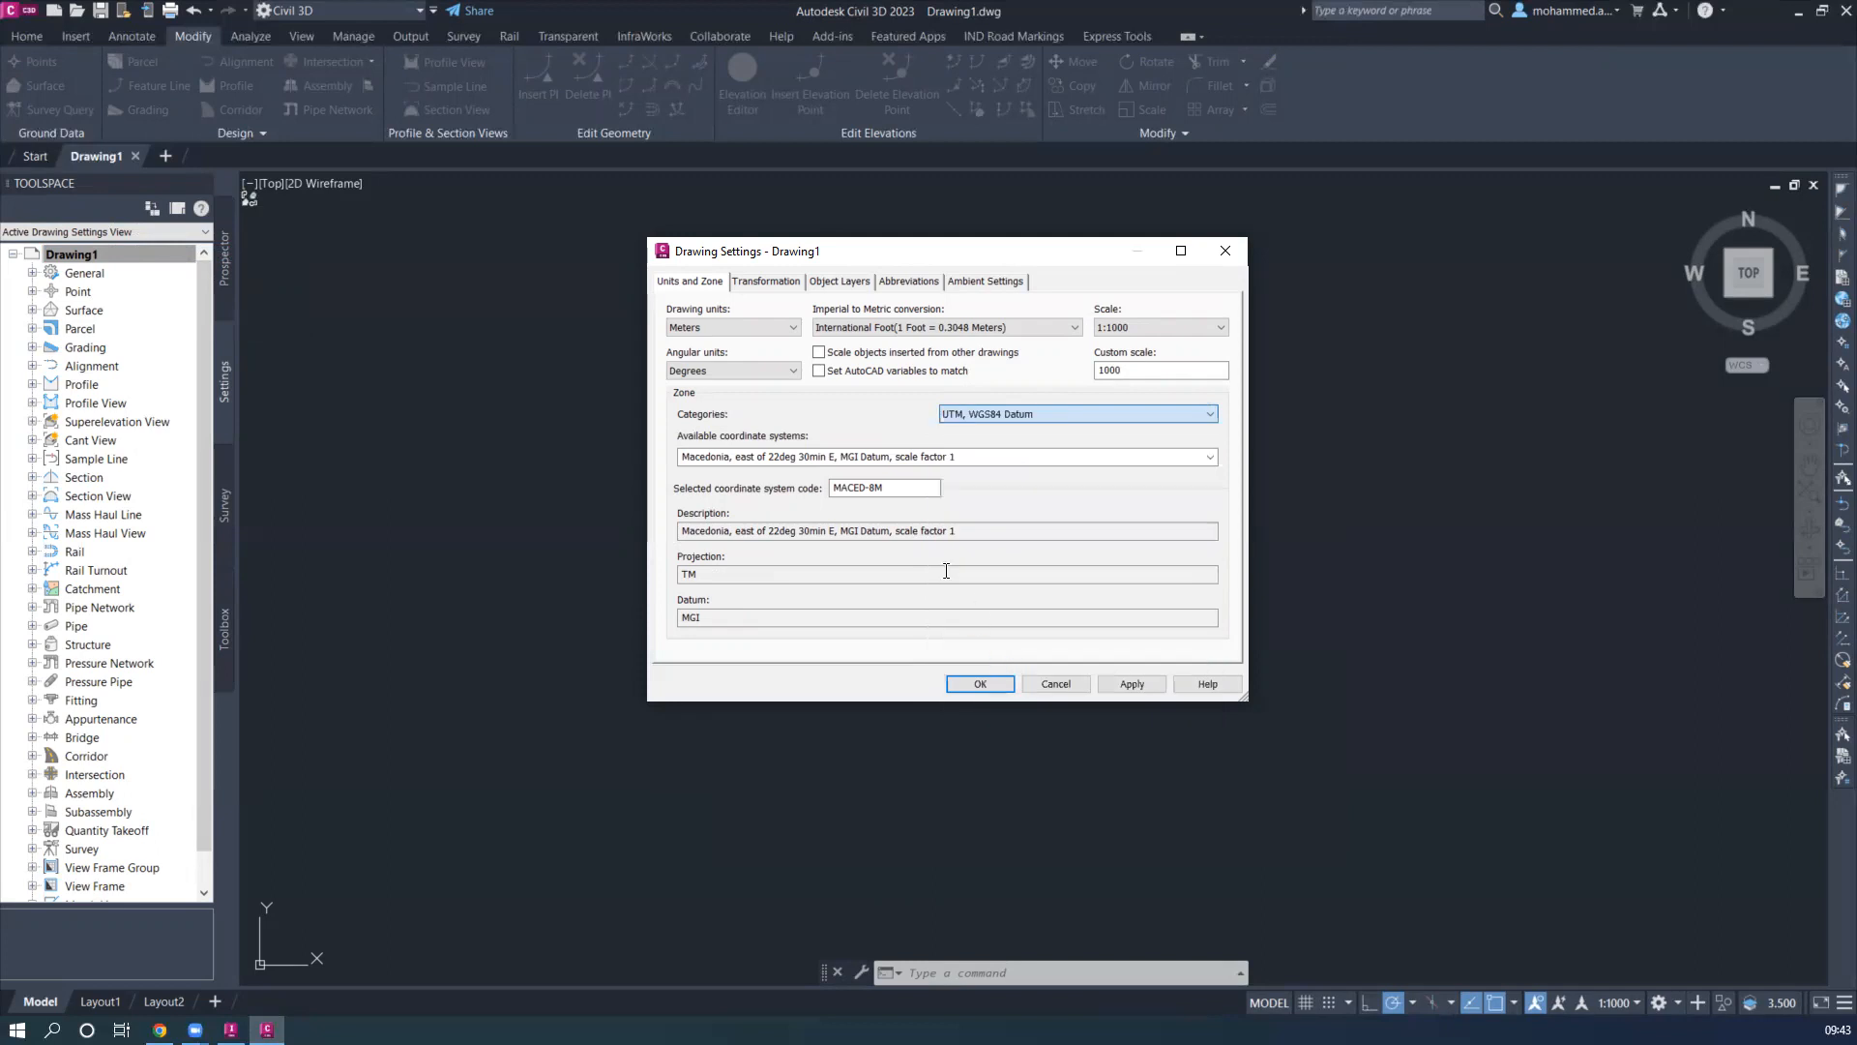
Assign the UTM84-43N coordinate system (Zone 43 North) to the drawing and apply the settings
left_click_drag(876, 486, 871, 484)
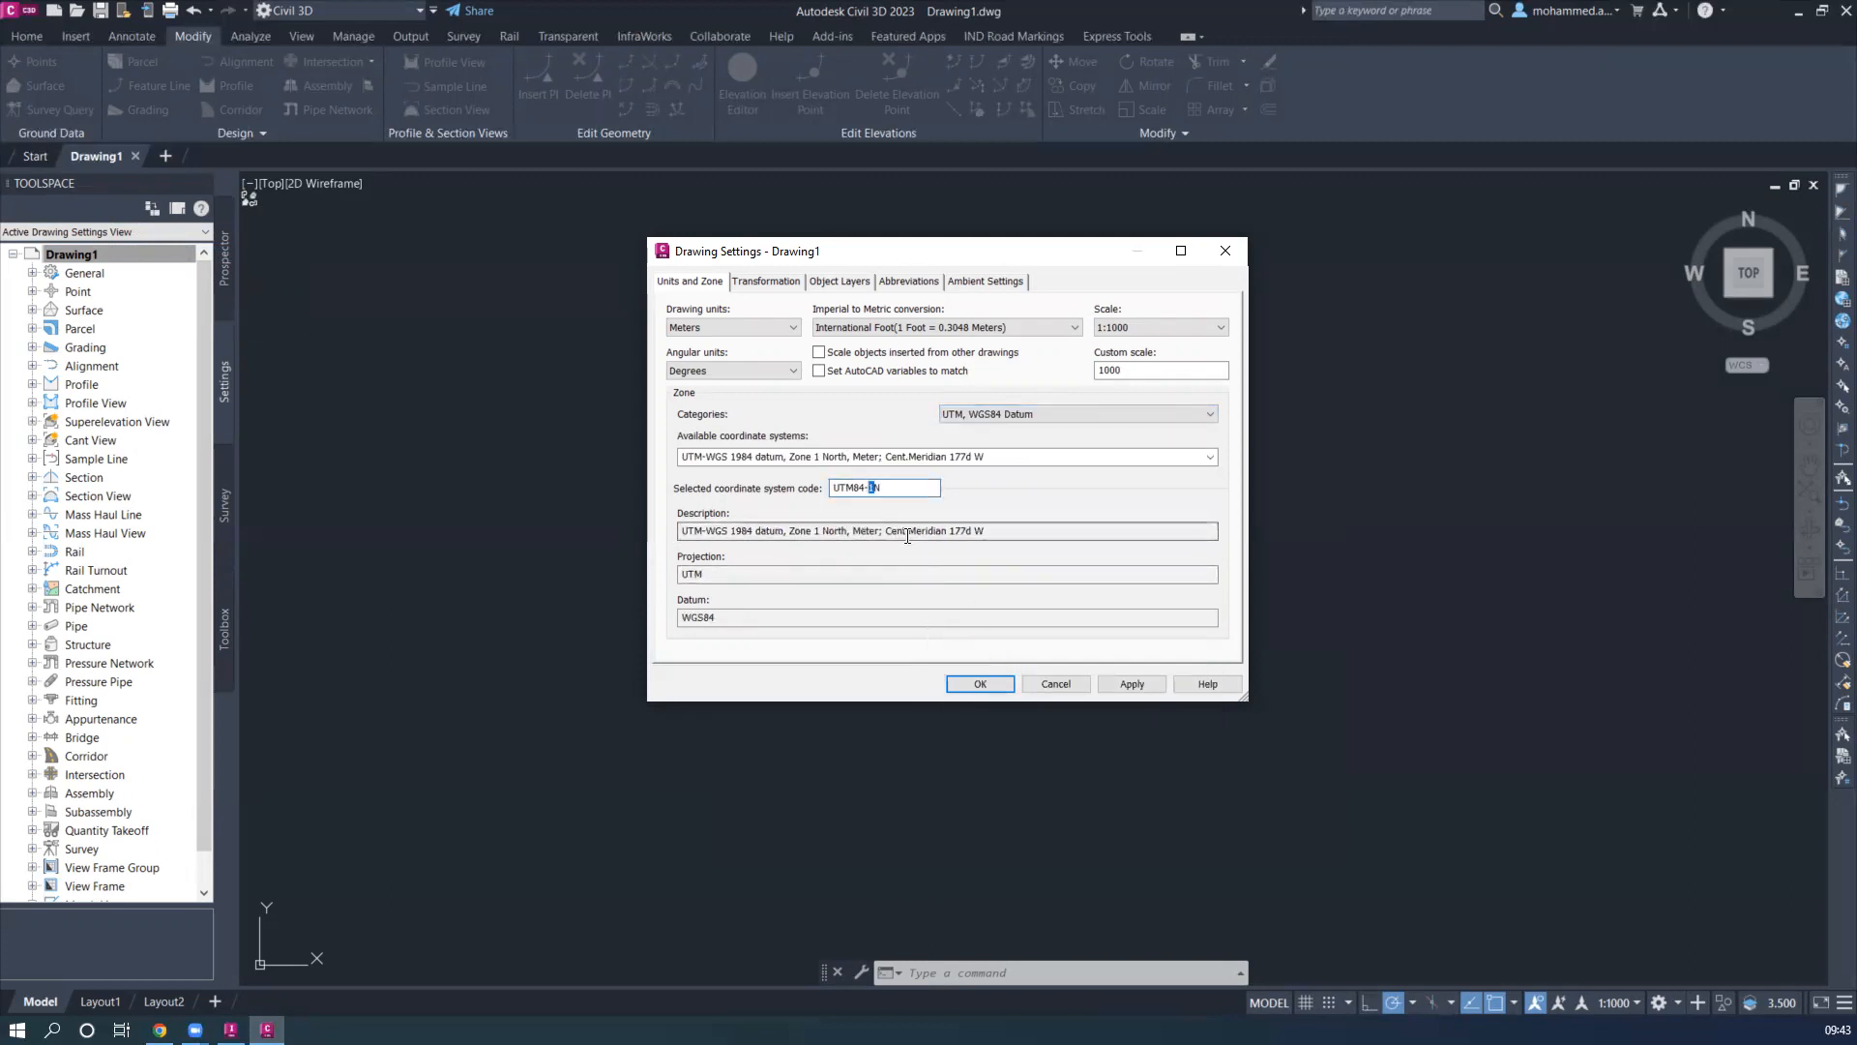
type("43")
left_click(880, 485)
left_click(1209, 457)
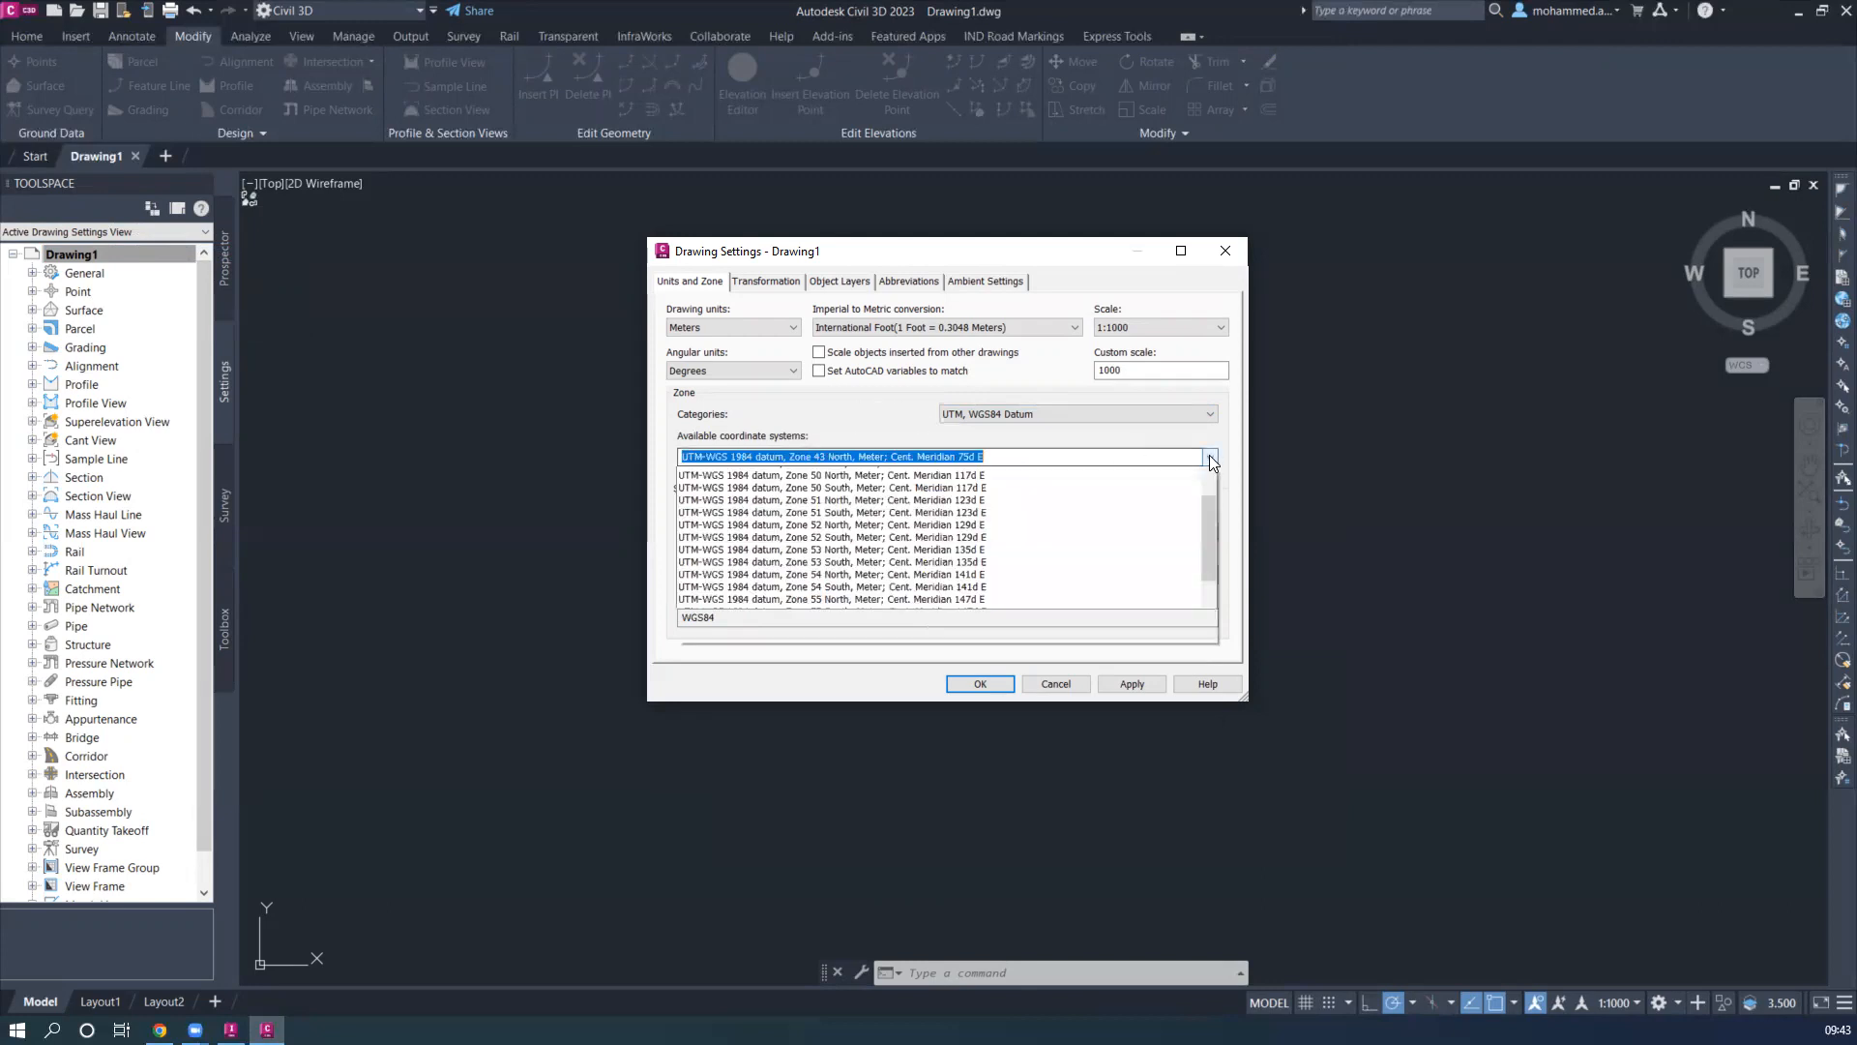
left_click(838, 409)
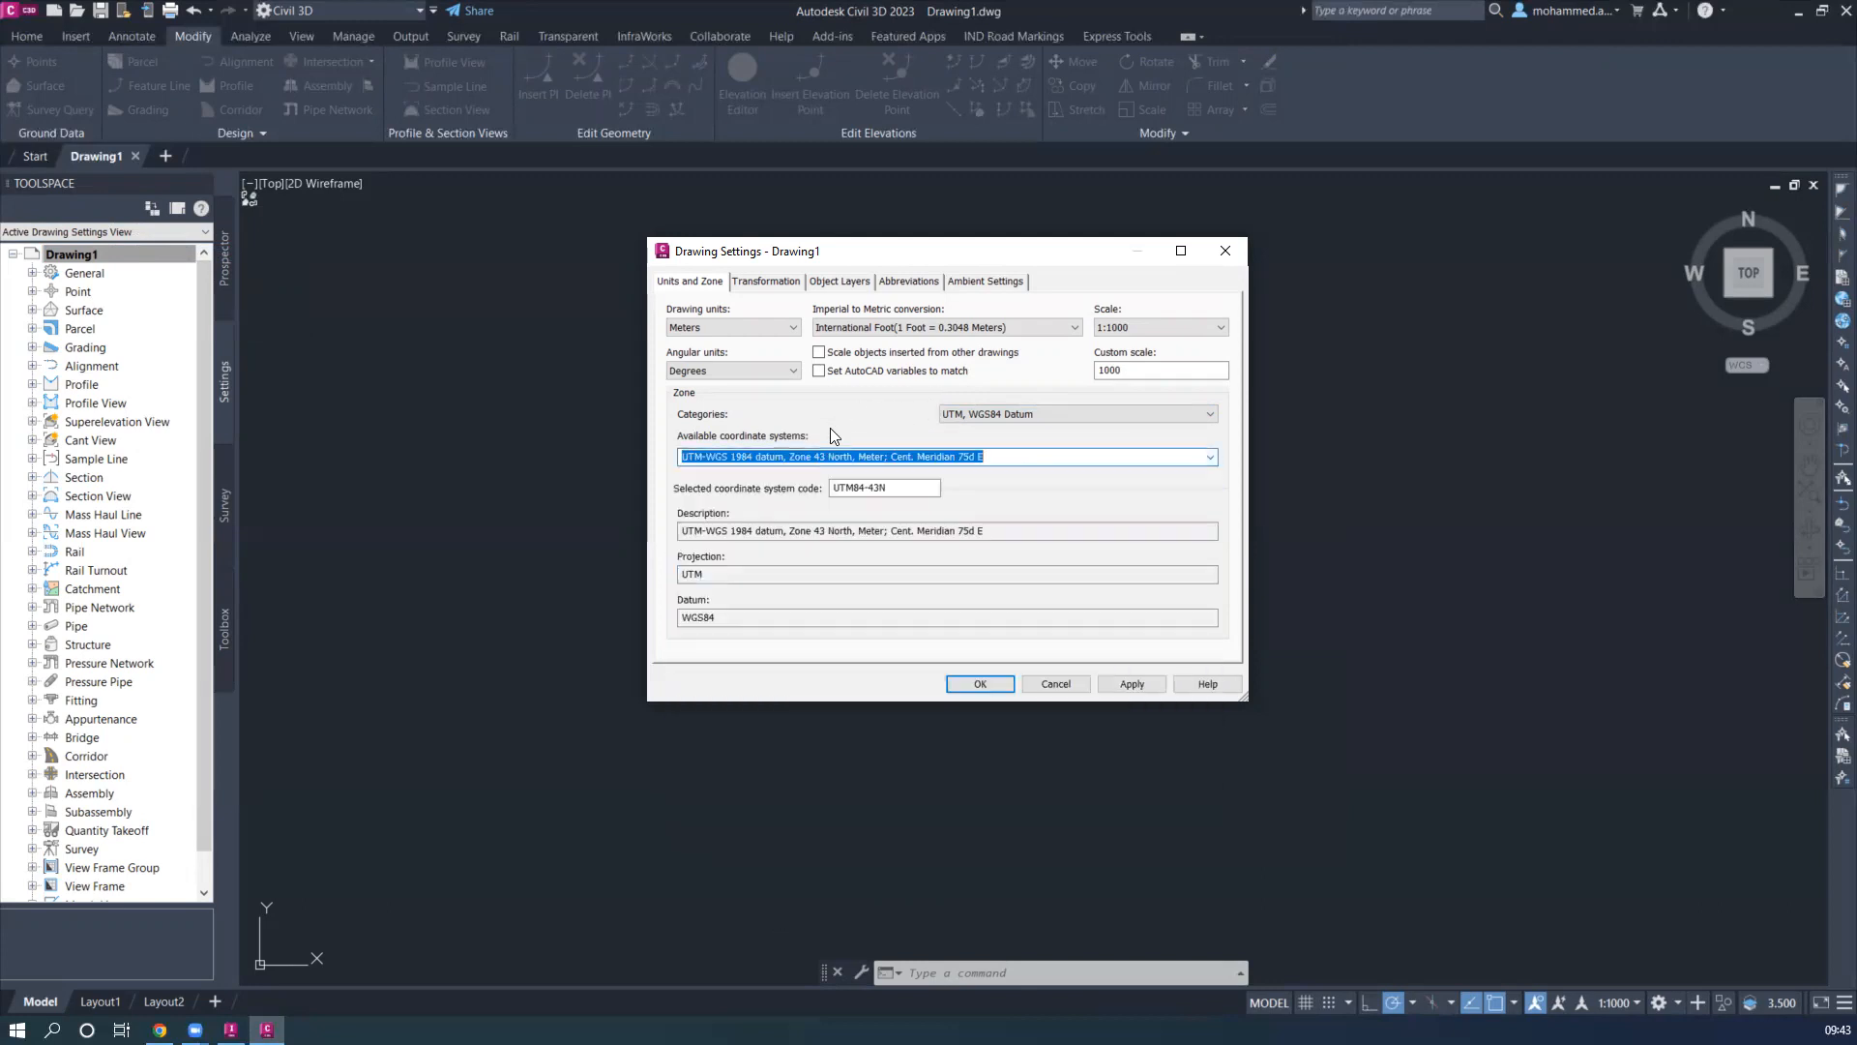
left_click(1132, 684)
left_click(983, 683)
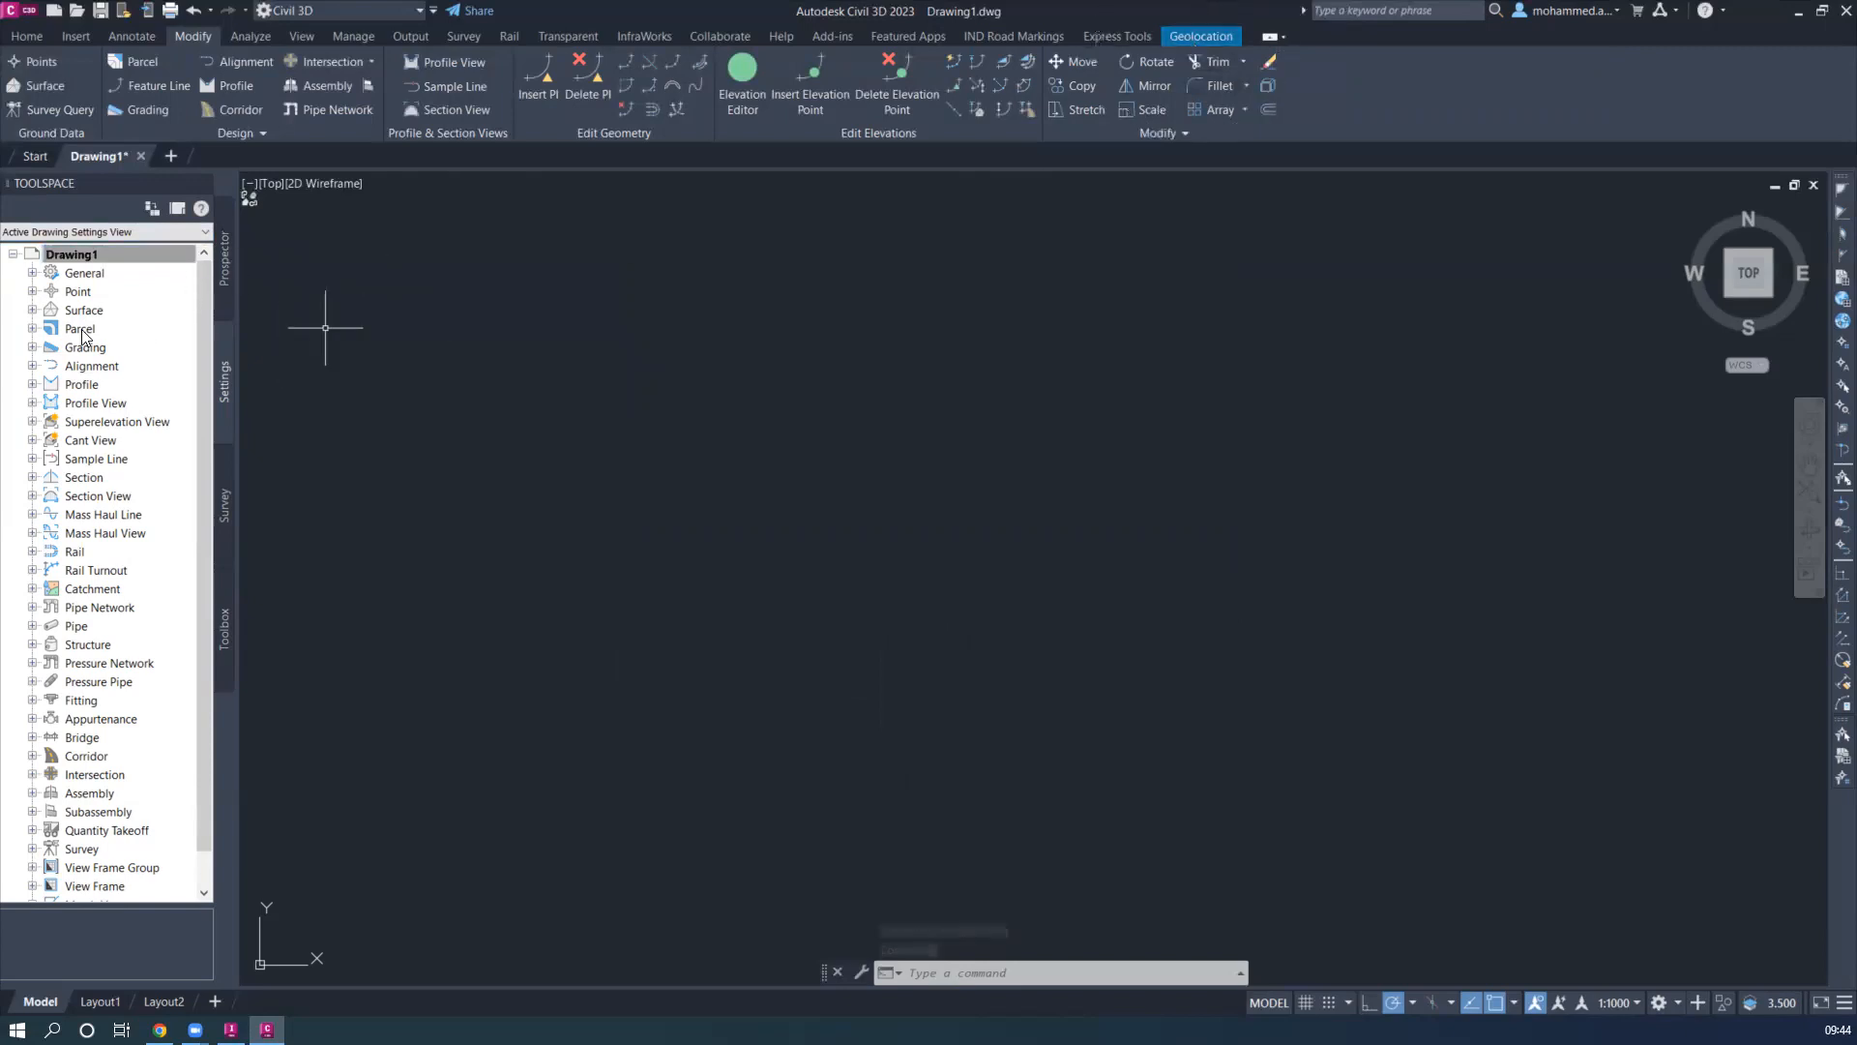
left_click(81, 257)
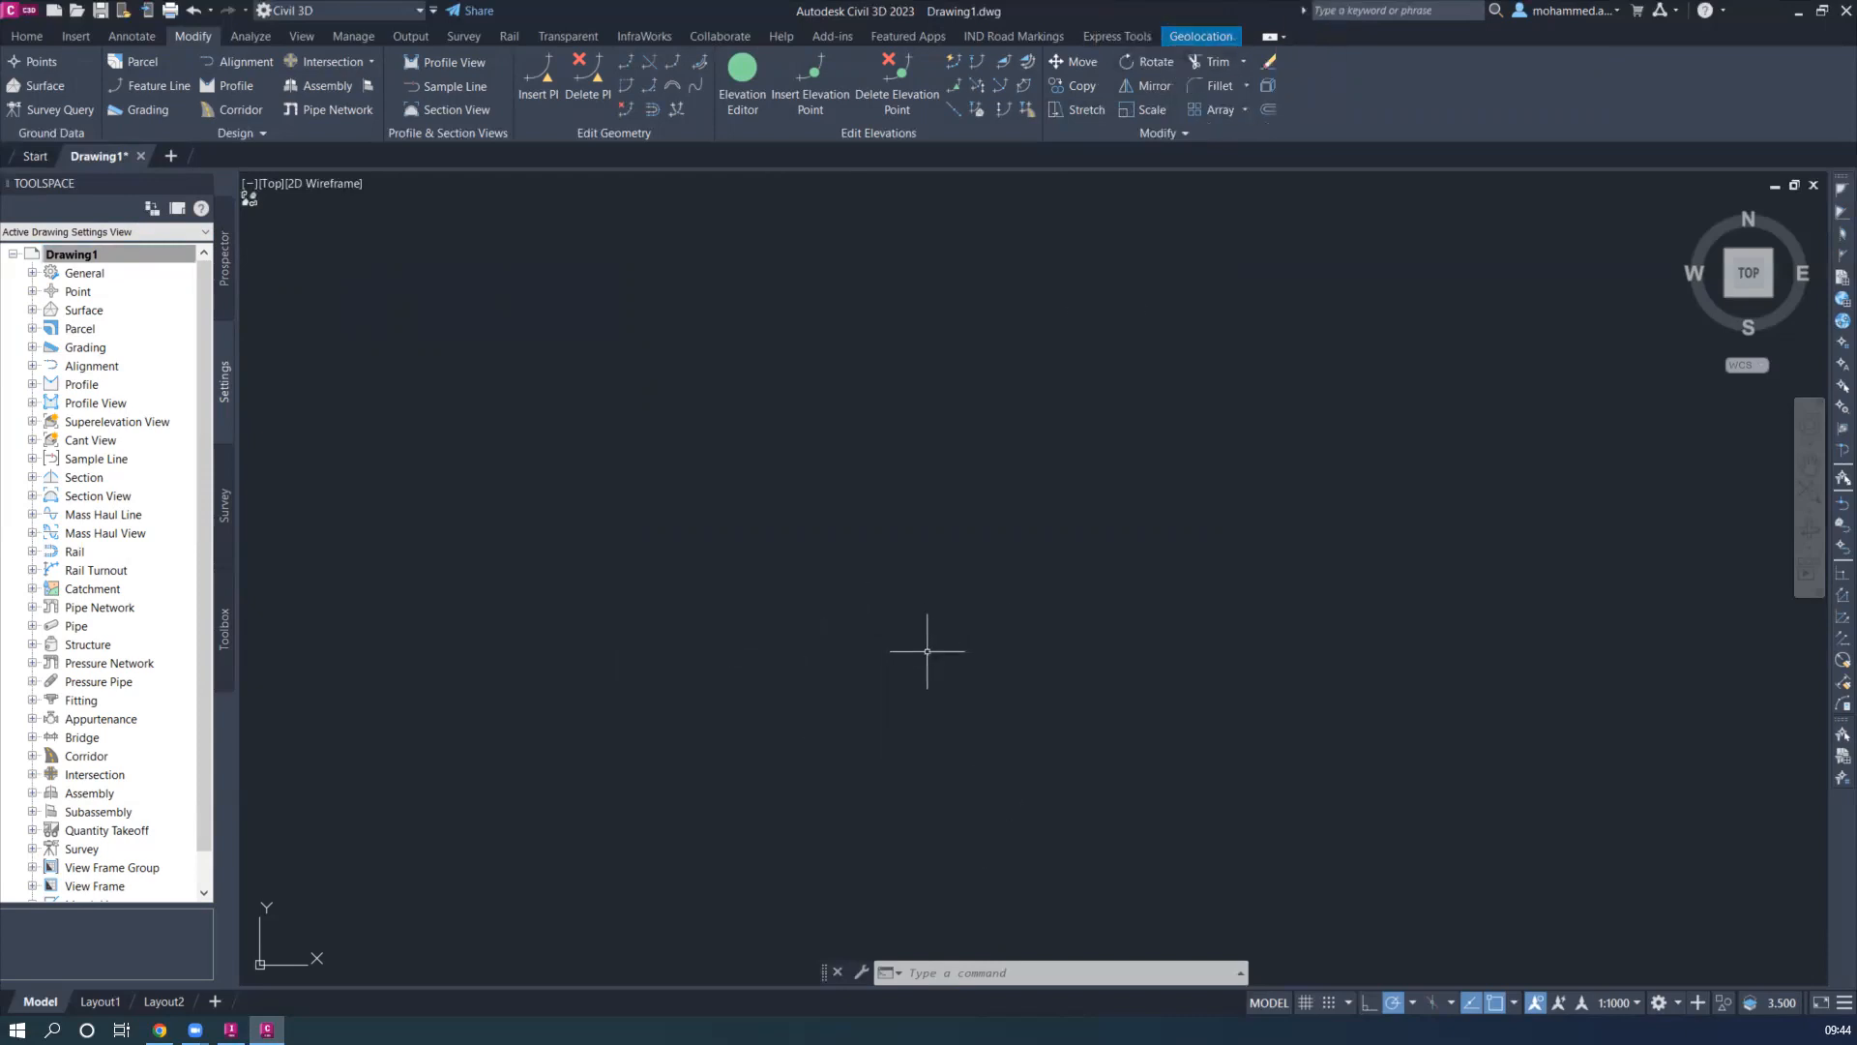
Import the KML file "C3D project- boundry" from the Solar Workflow folder with MAPIMPORT, keeping the default import properties
type("m")
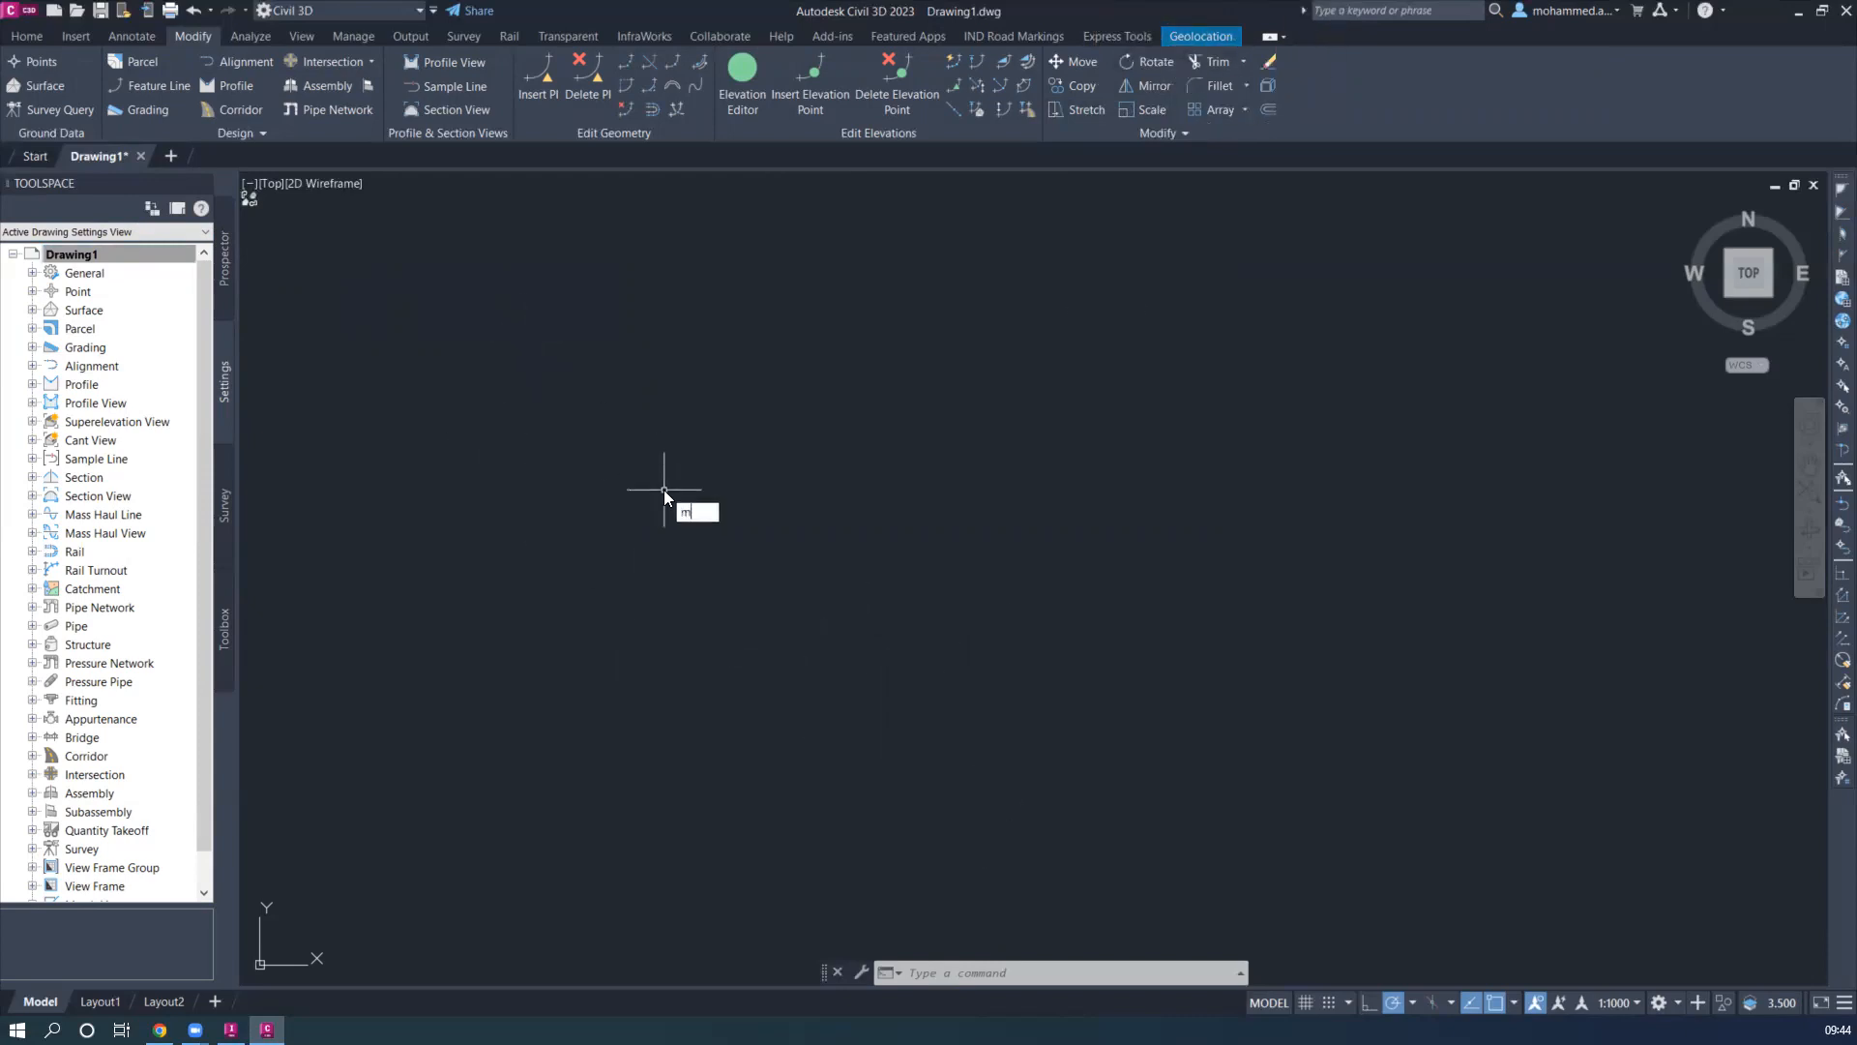
type("apimport")
key("Return")
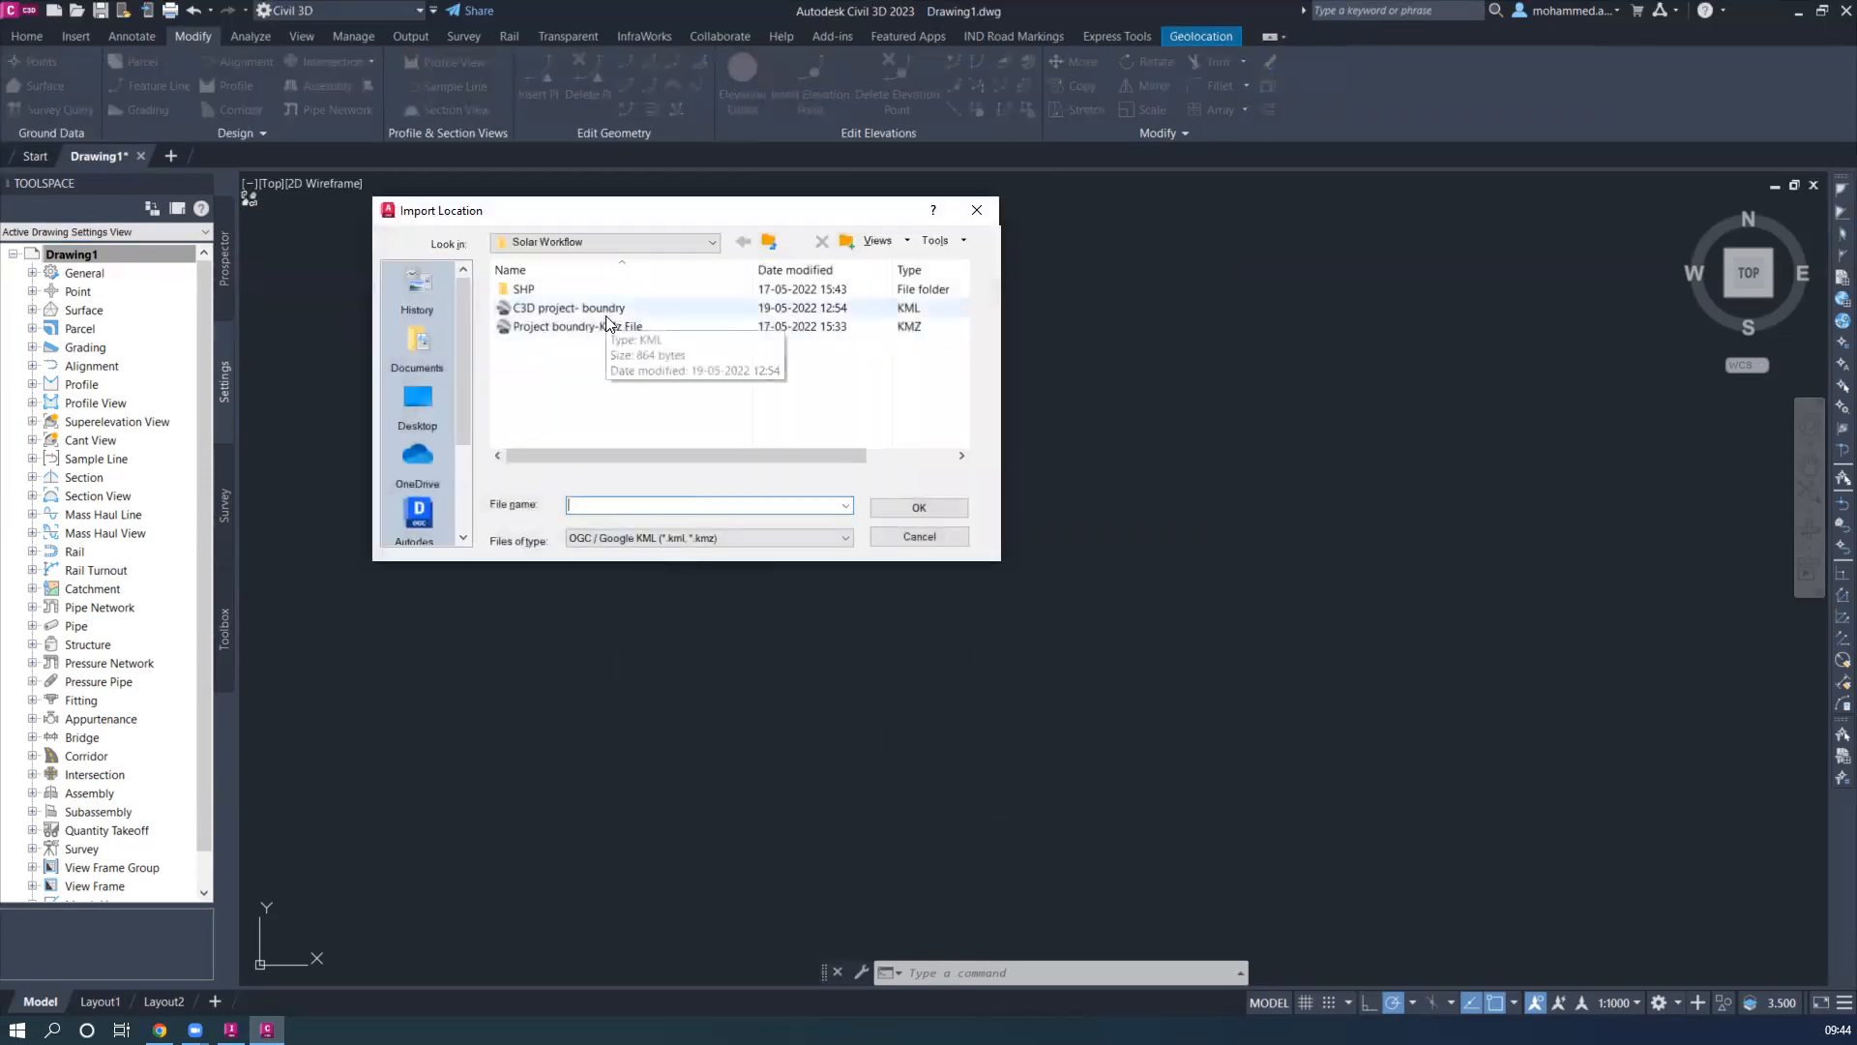
left_click(571, 307)
left_click(935, 512)
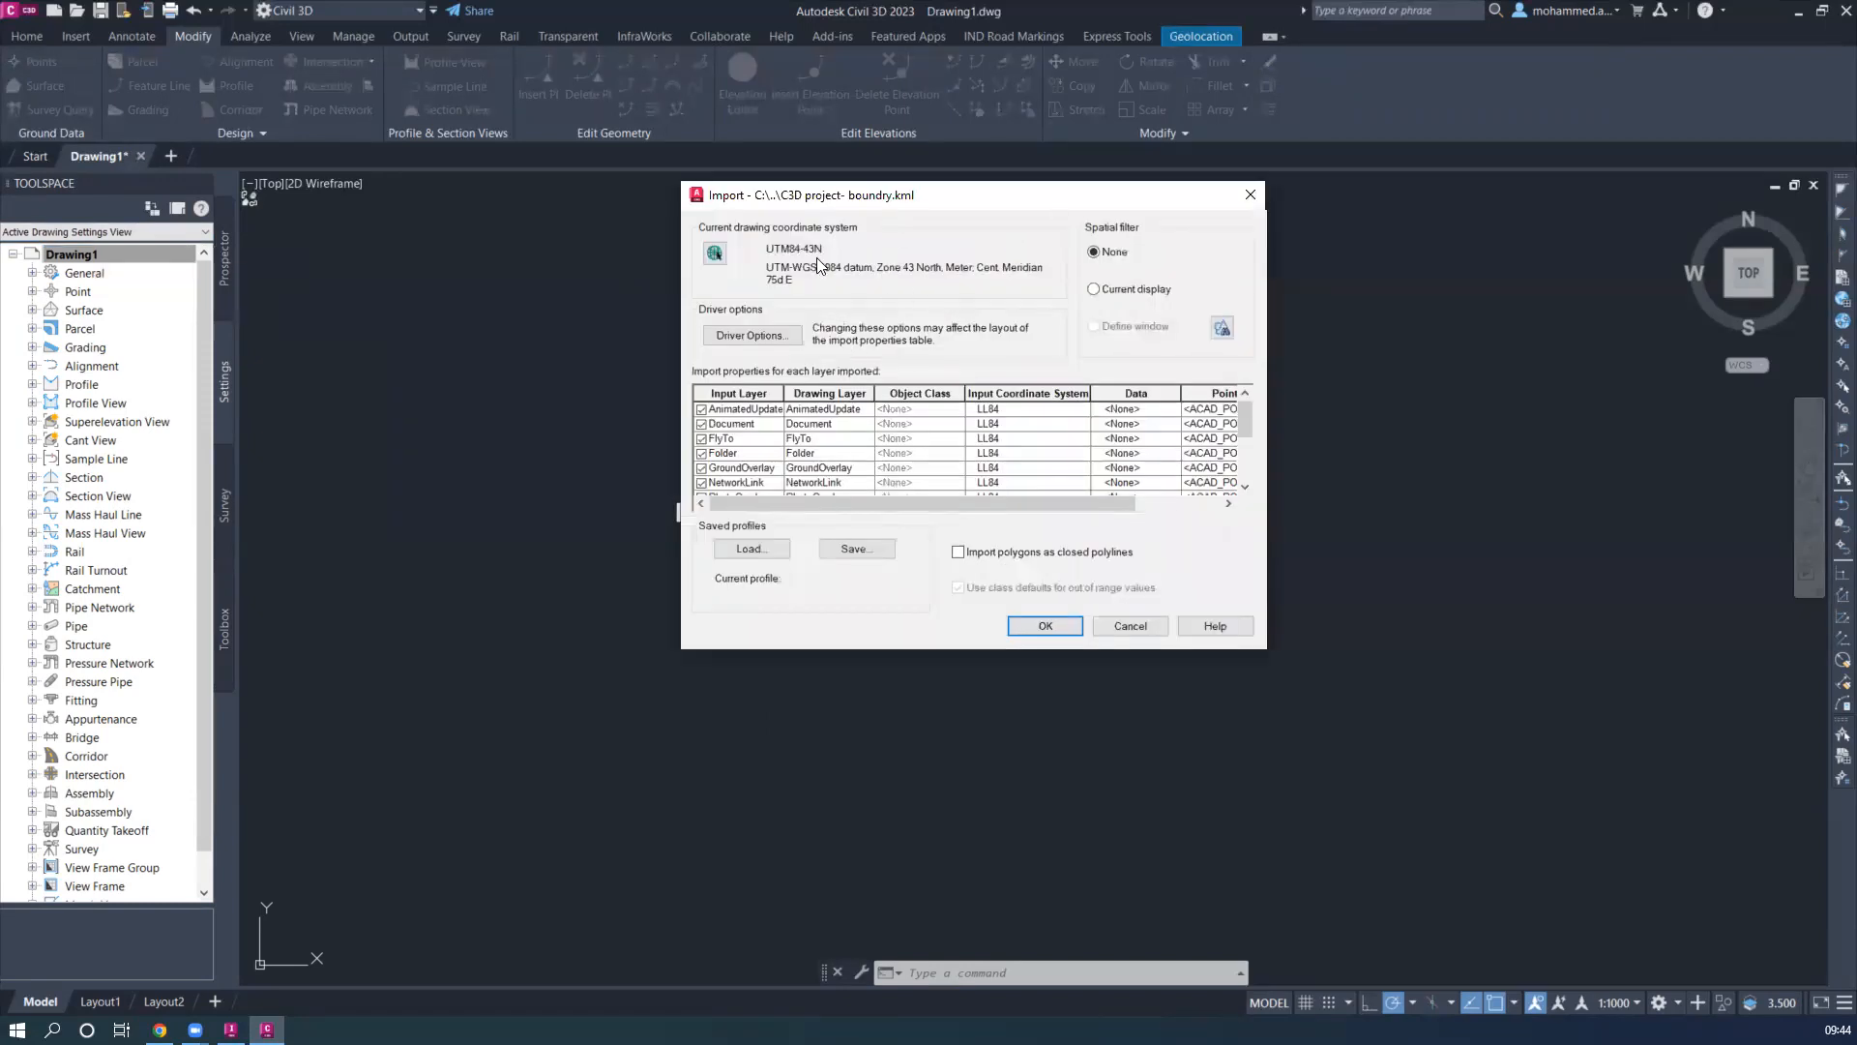
key("ctrl")
key("ctrl")
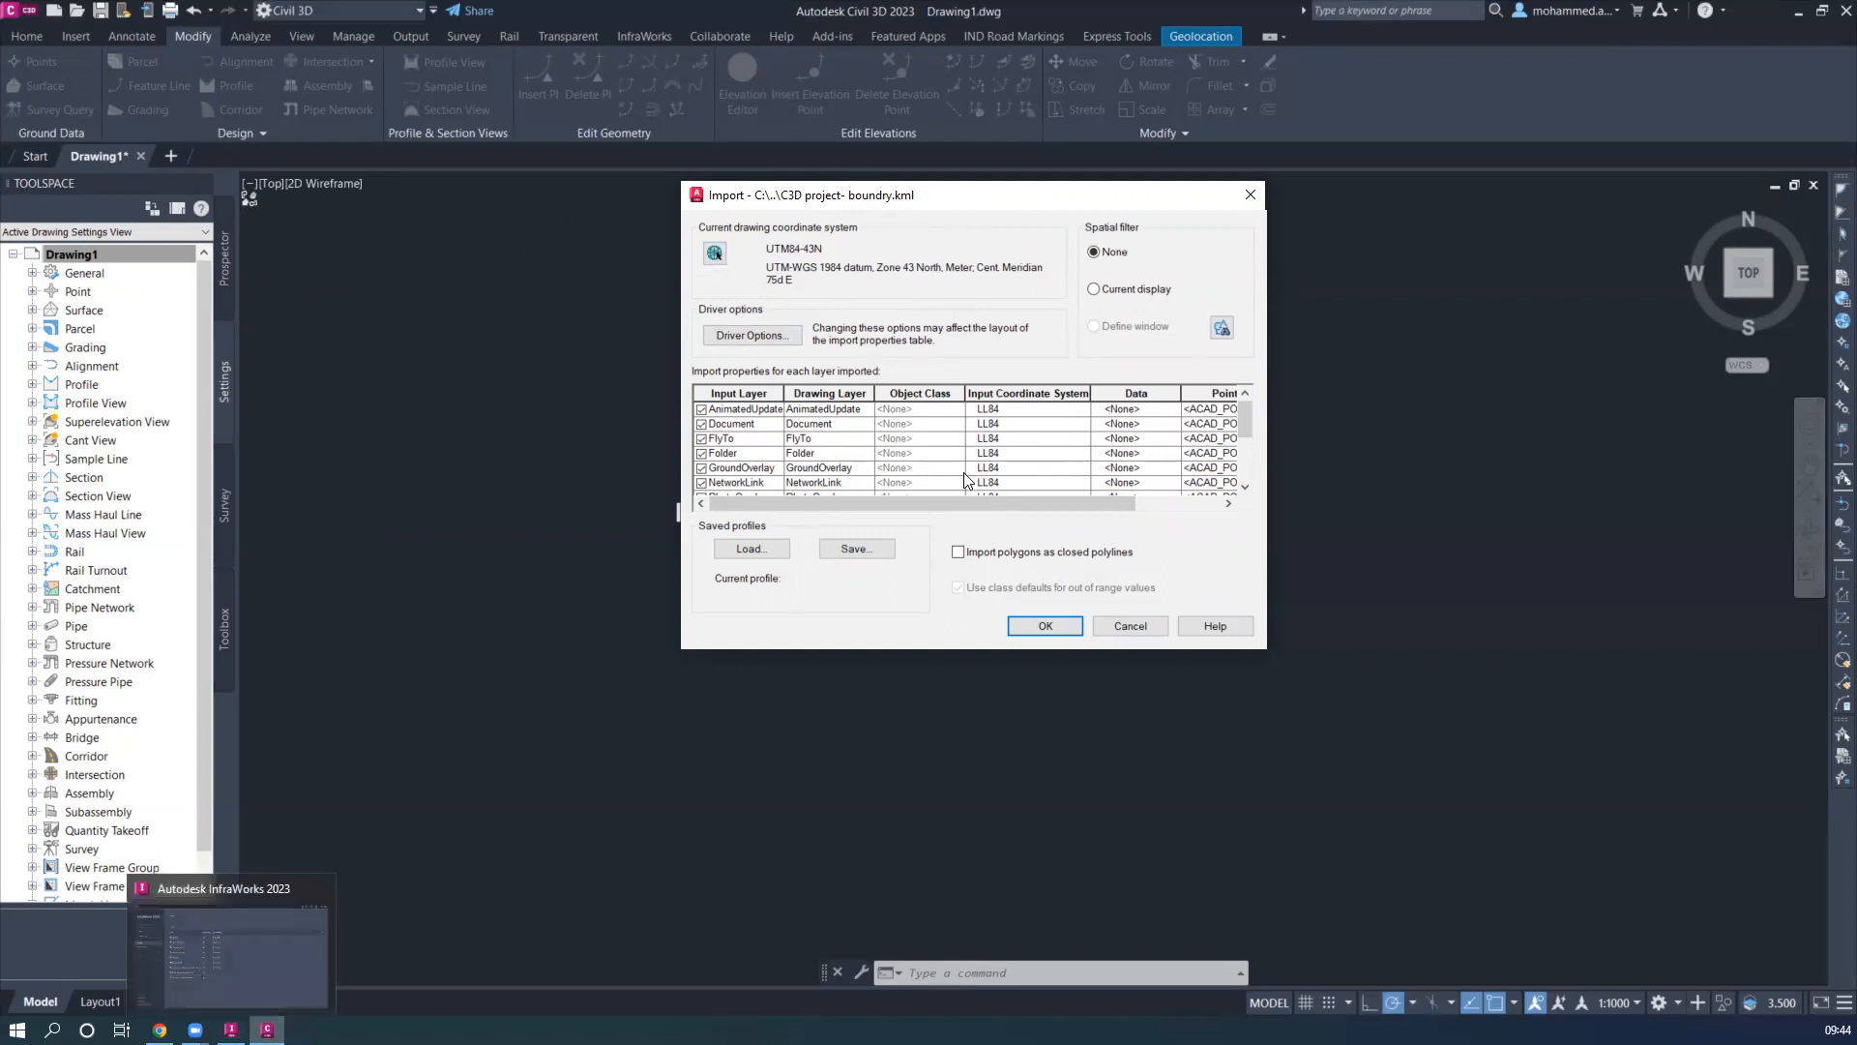
left_click(1045, 626)
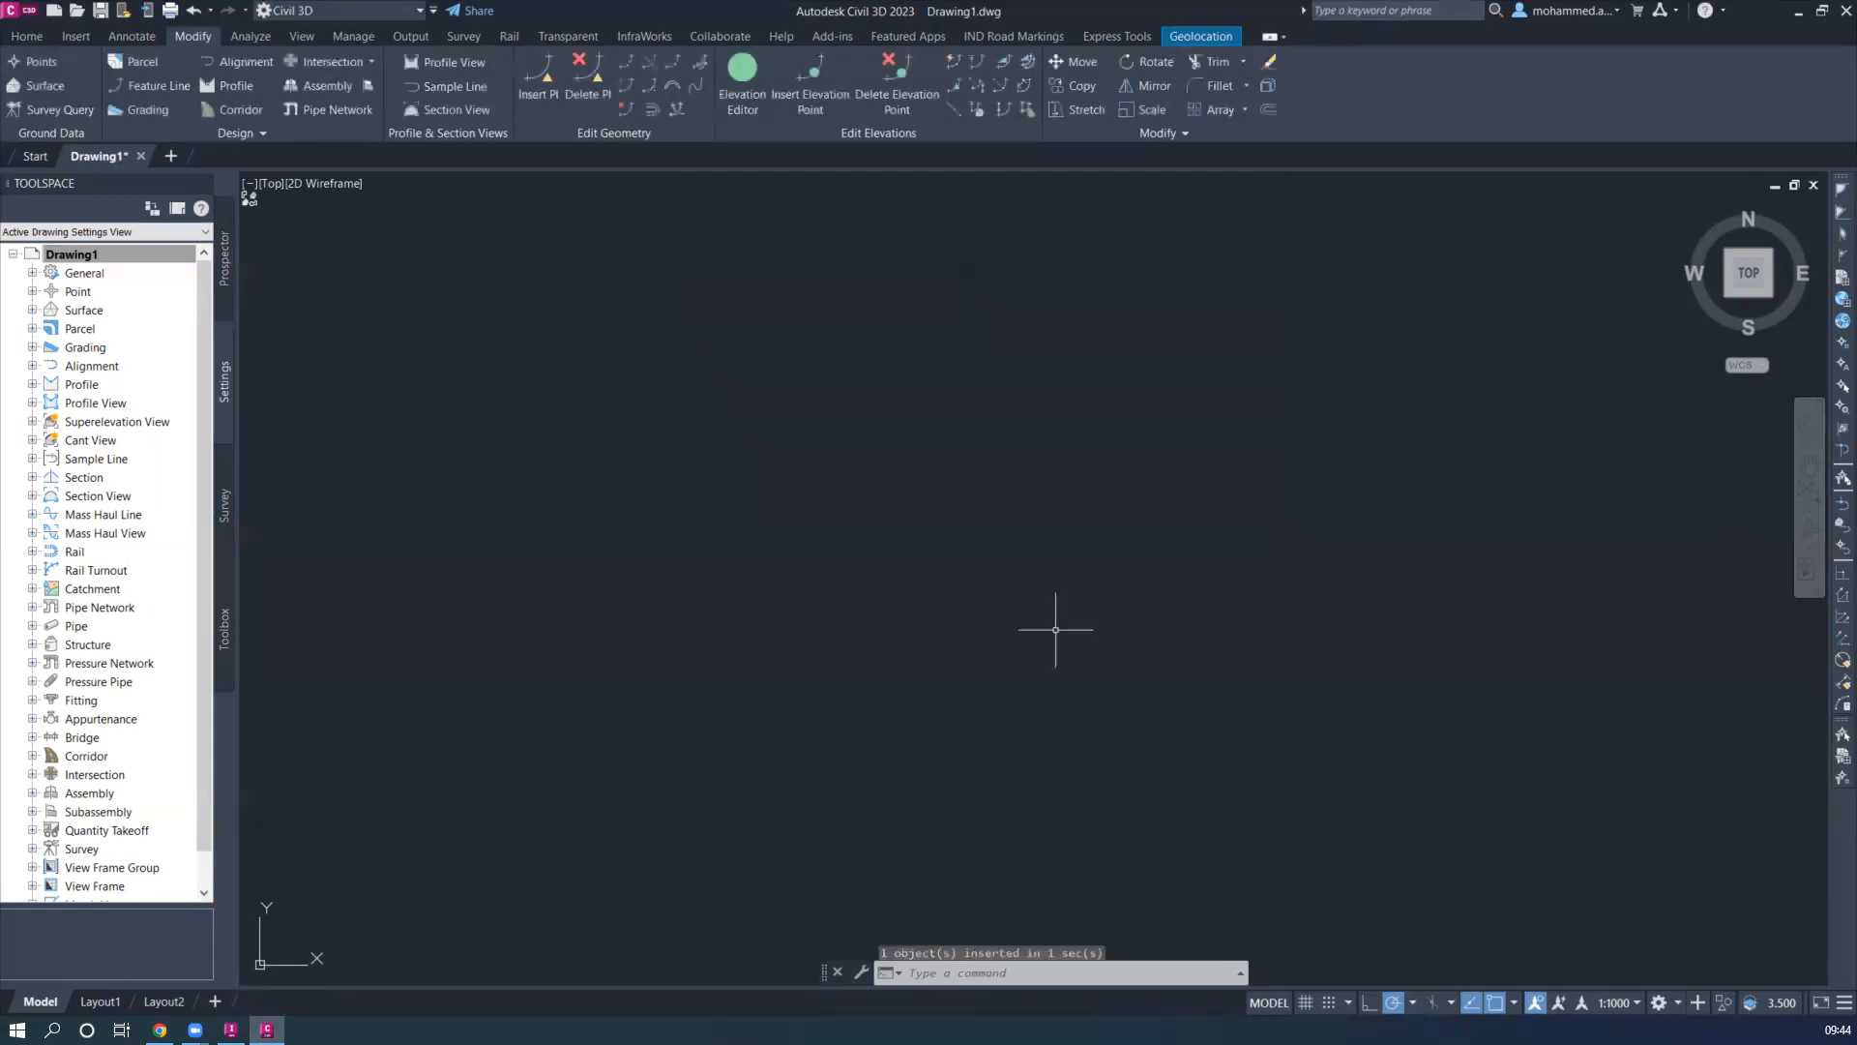
Zoom to the drawing extents to bring the whole imported project boundary into view
type("ZE")
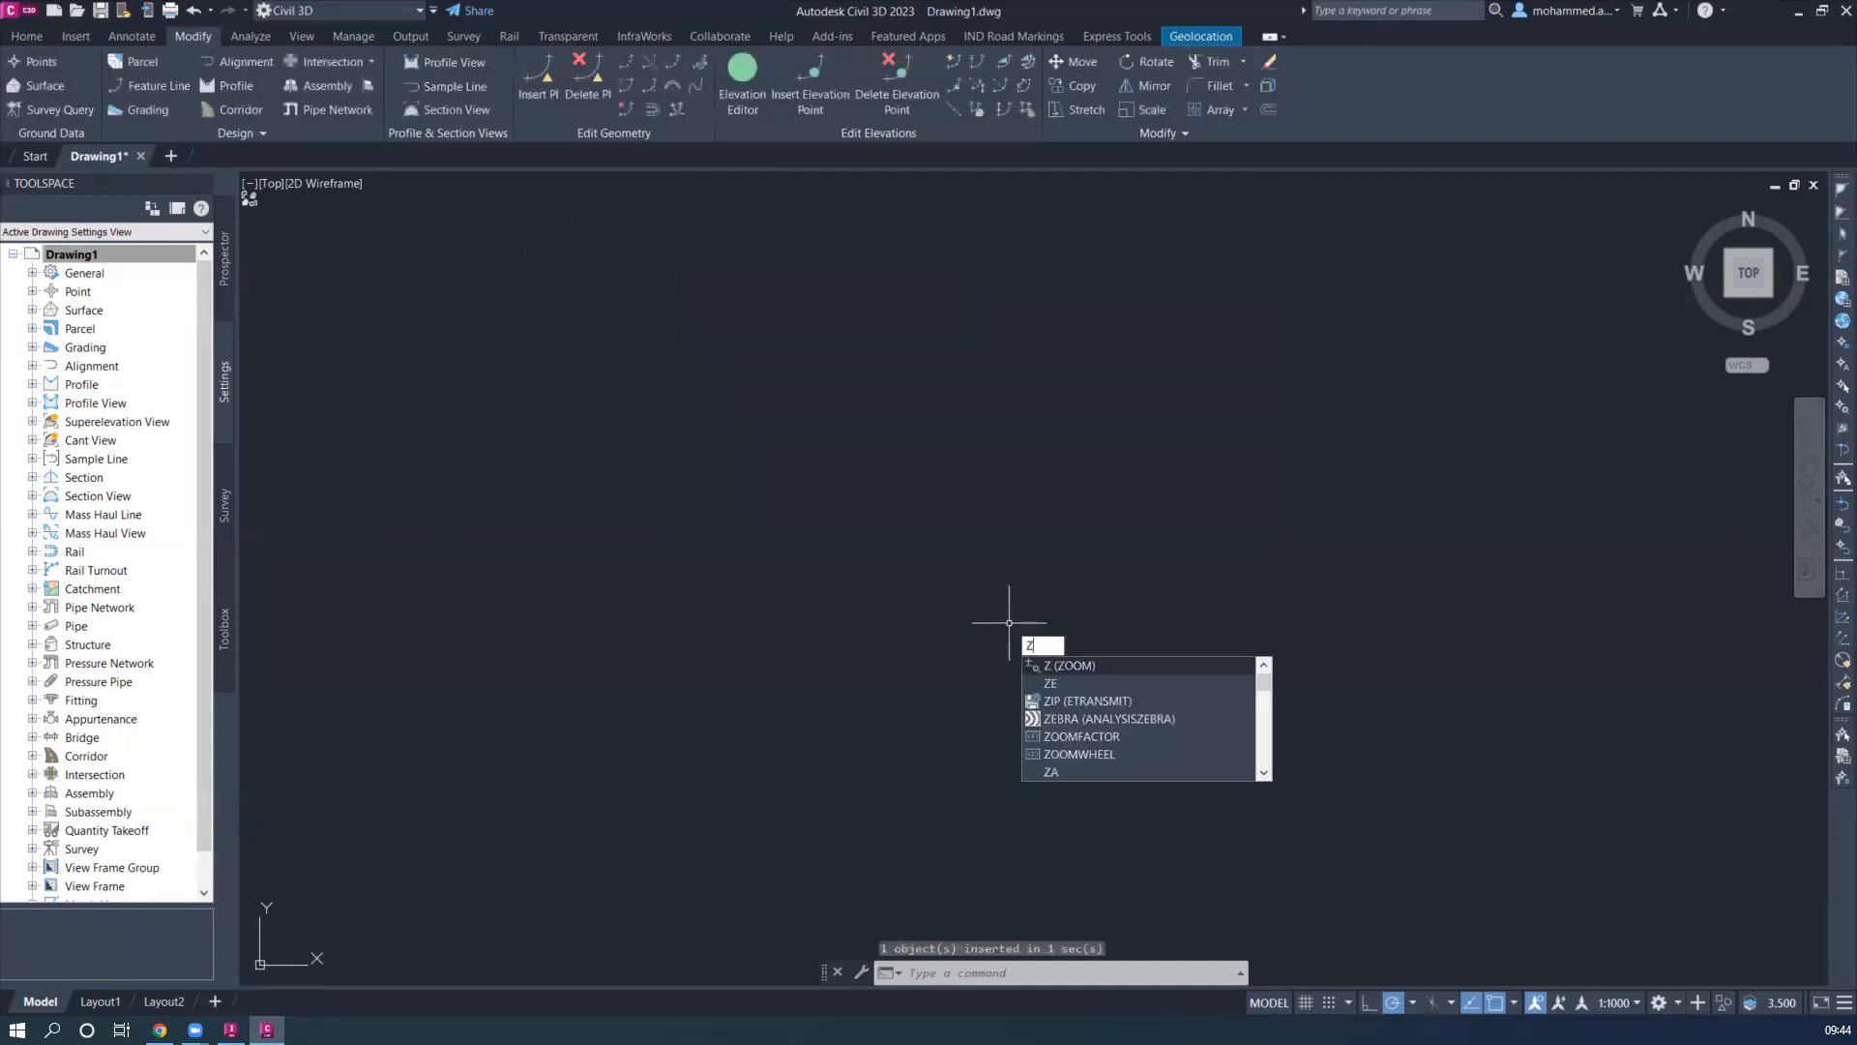
key("Return")
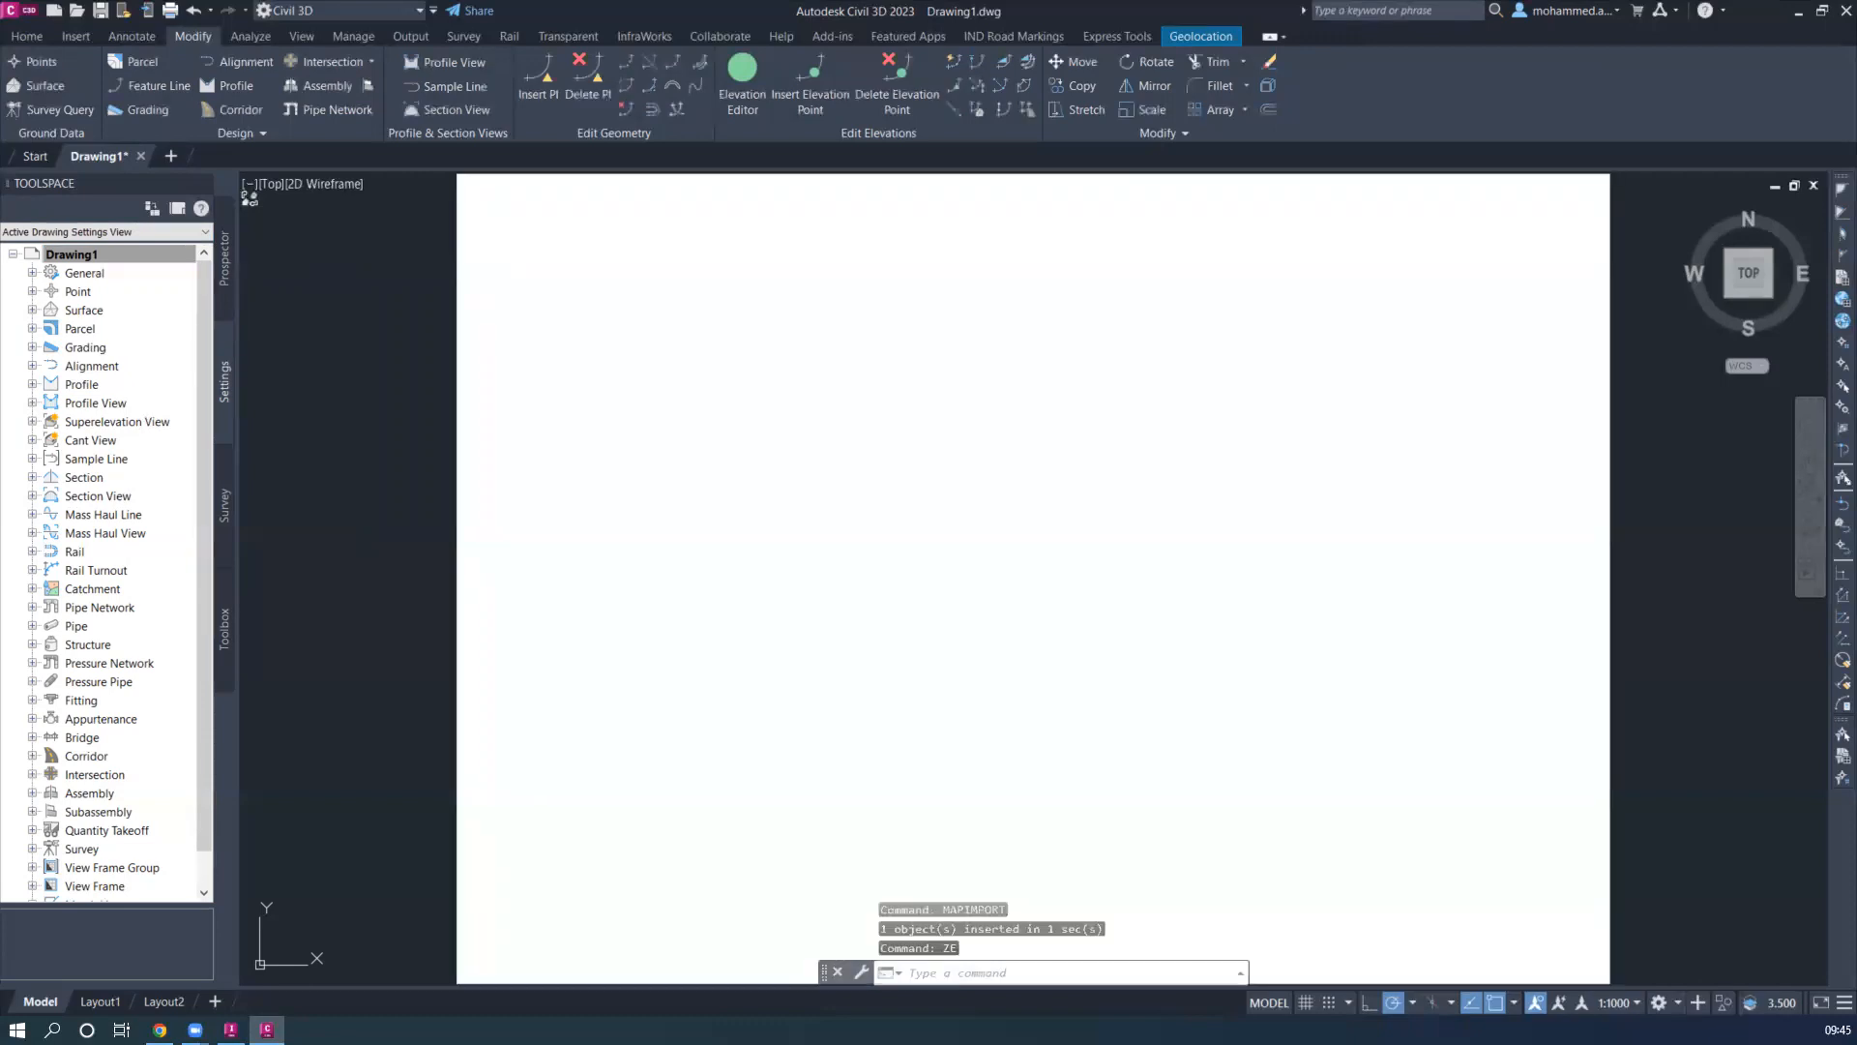
scroll(1799, 571, "down", 2)
scroll(967, 503, "down", 5)
middle_click_drag(878, 521, 588, 549)
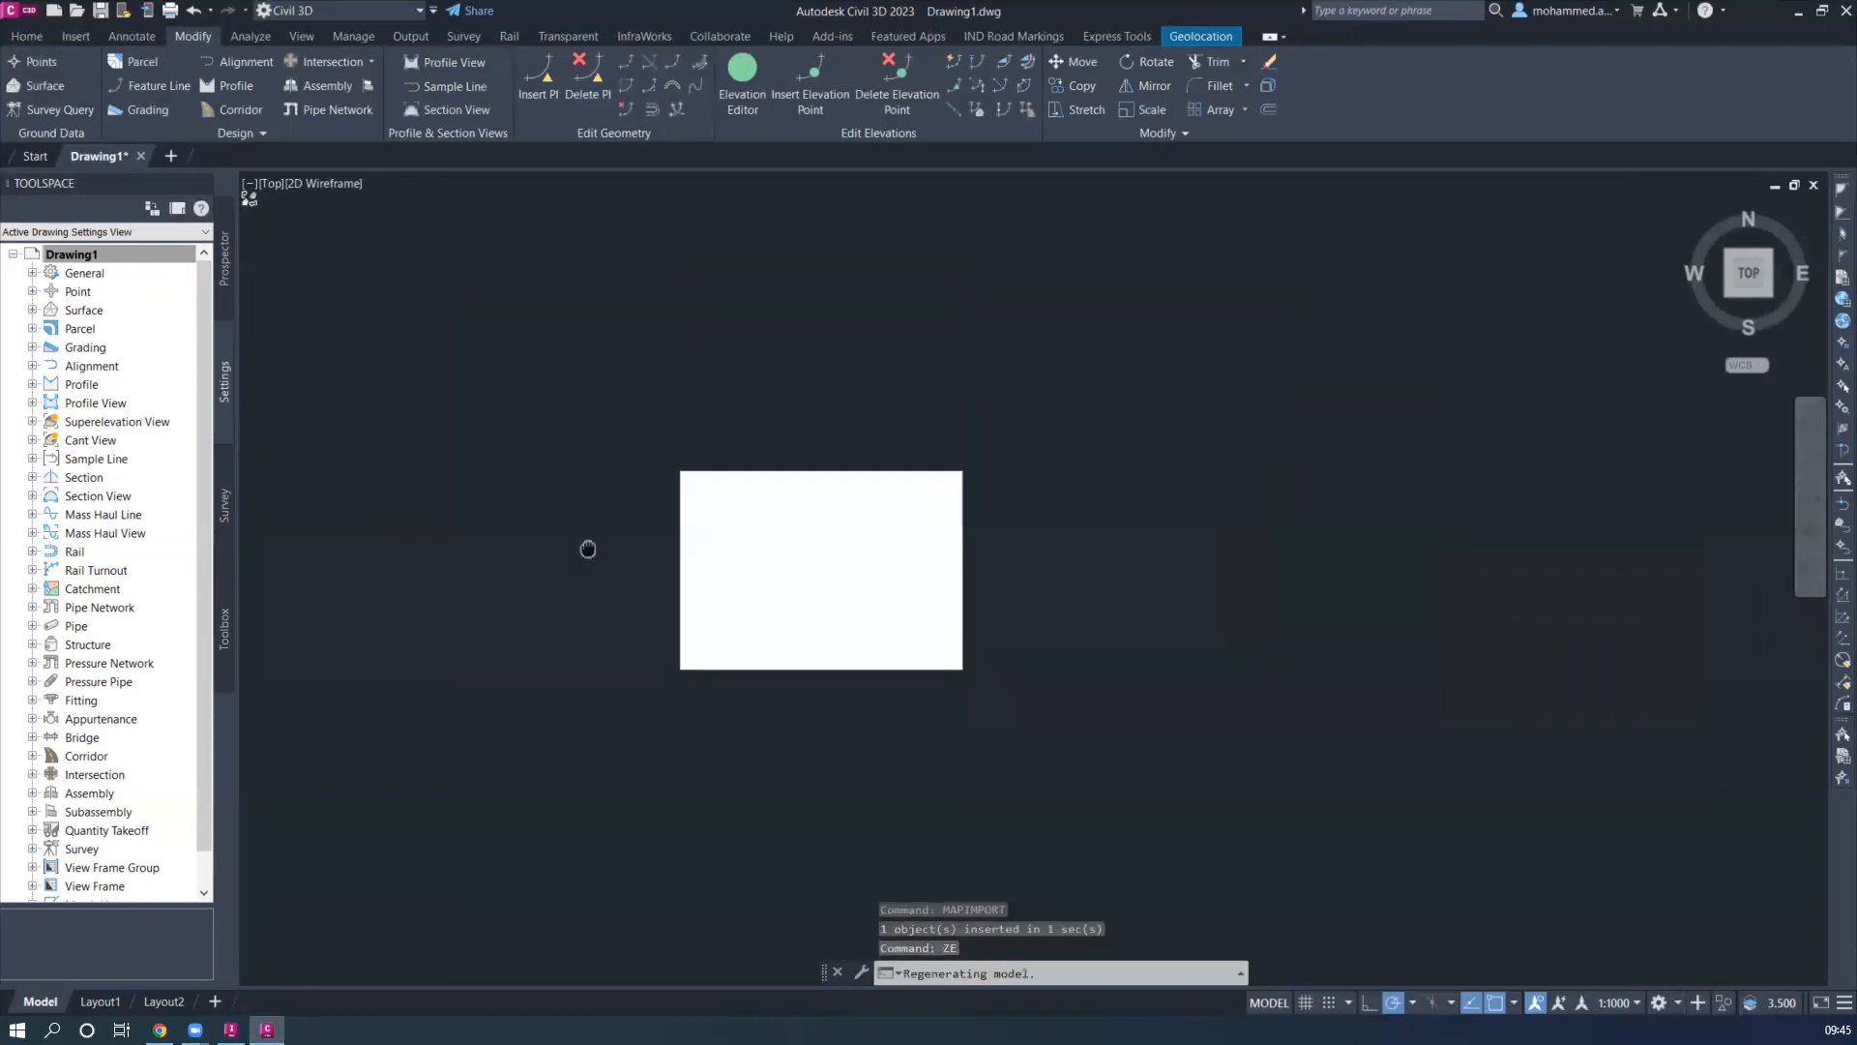
scroll(588, 548, "down", 2)
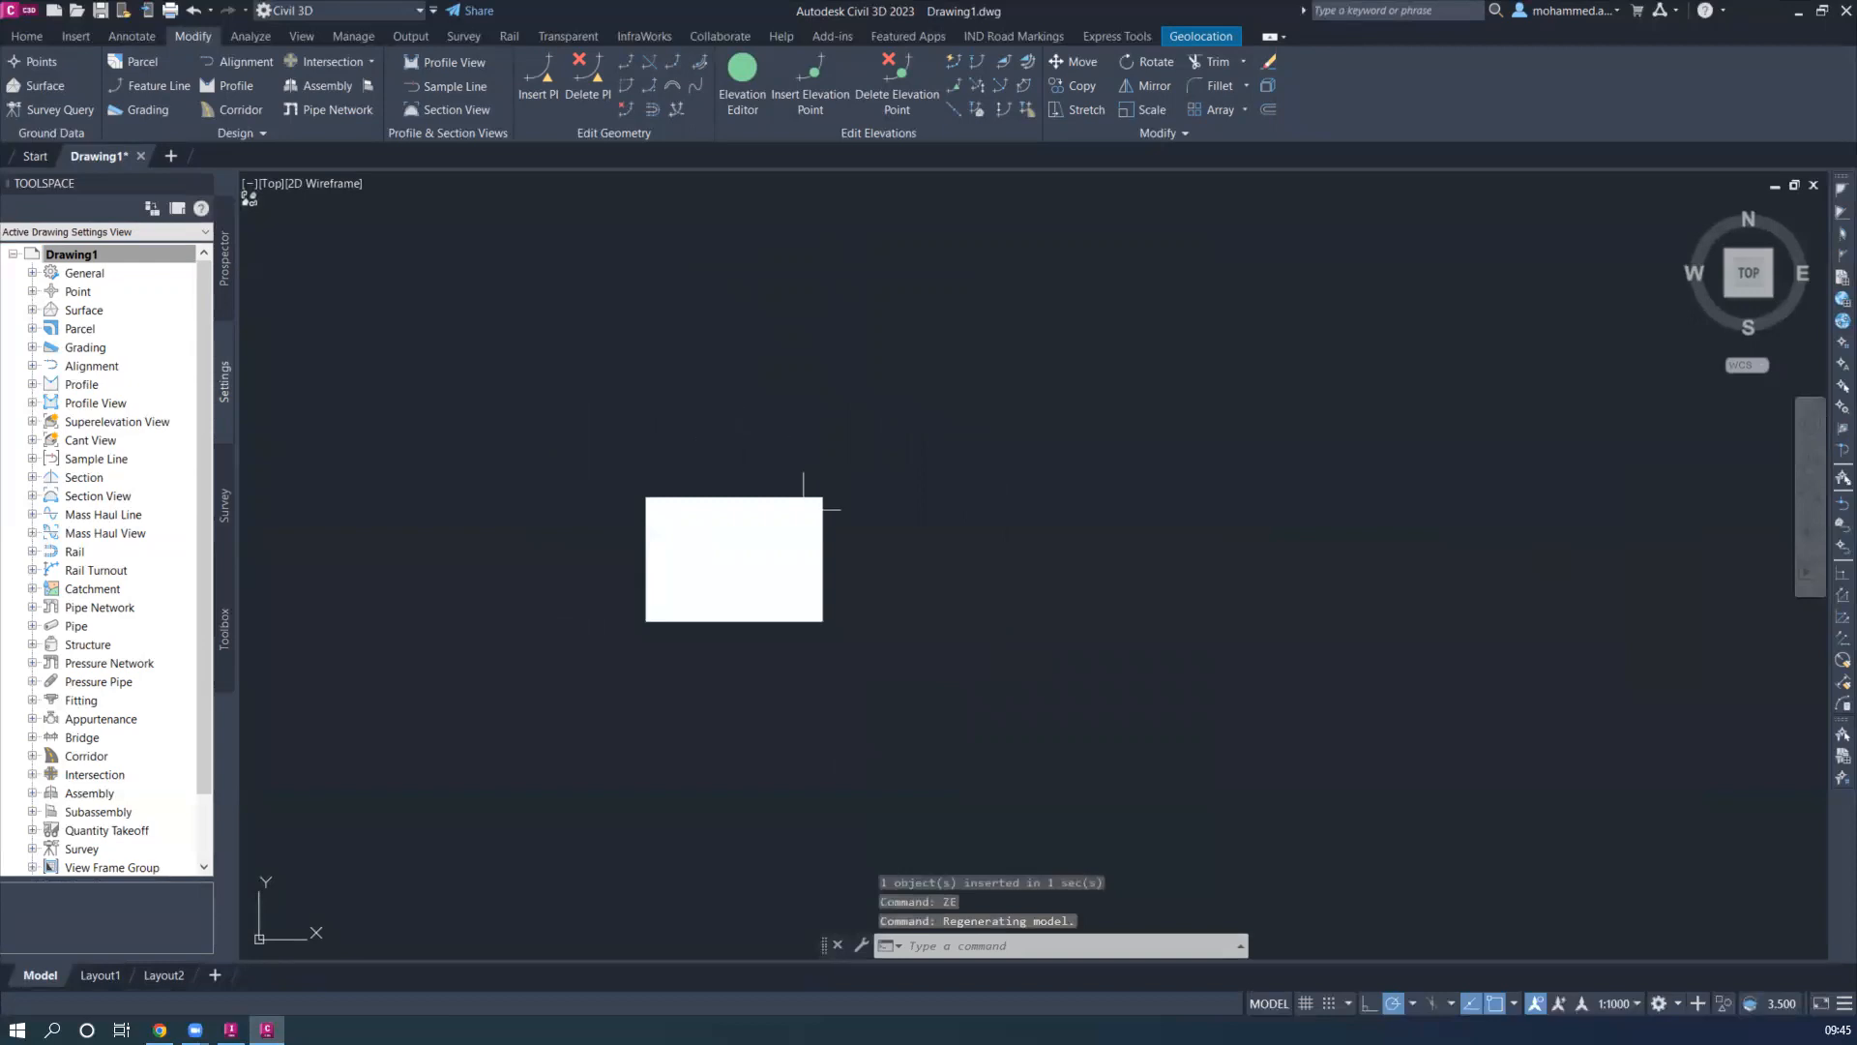
Start MAPEXPORT with the ESRI Shapefile (*.shp) format and name the output "sample" in the SHP folder
type("mapexport")
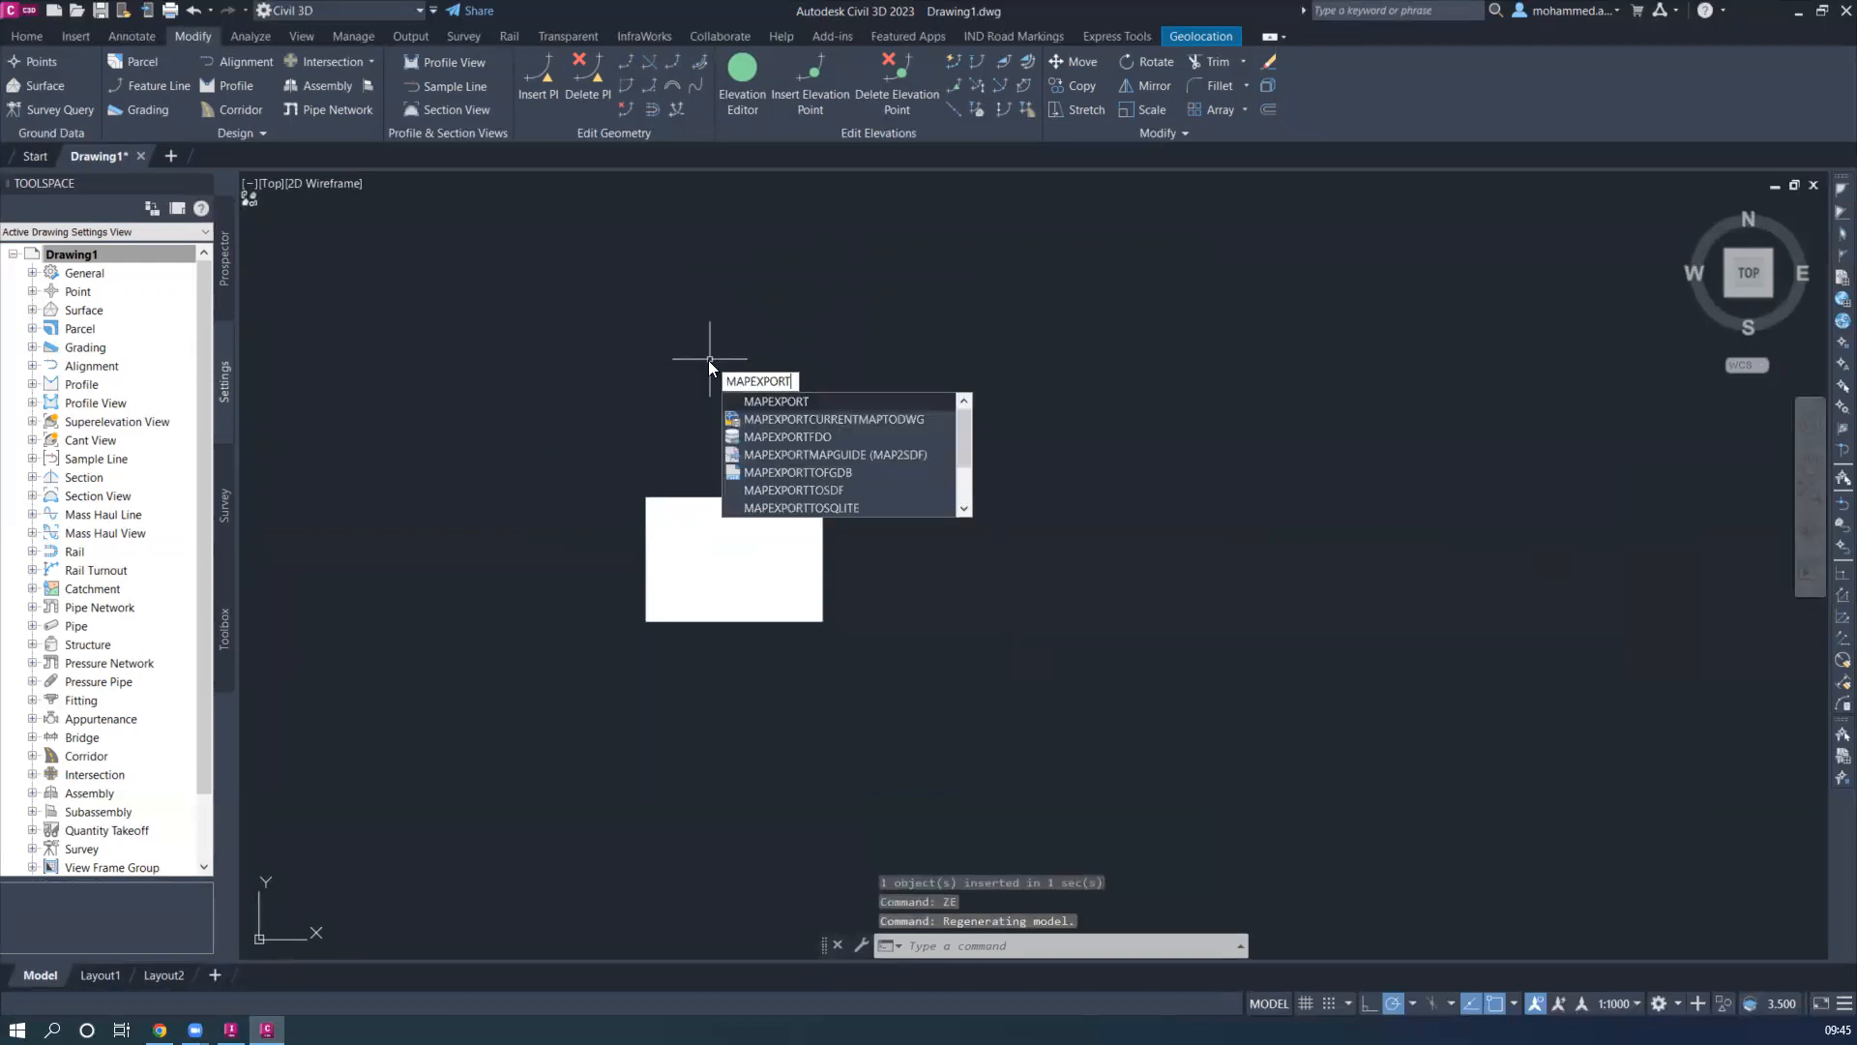
key("Return")
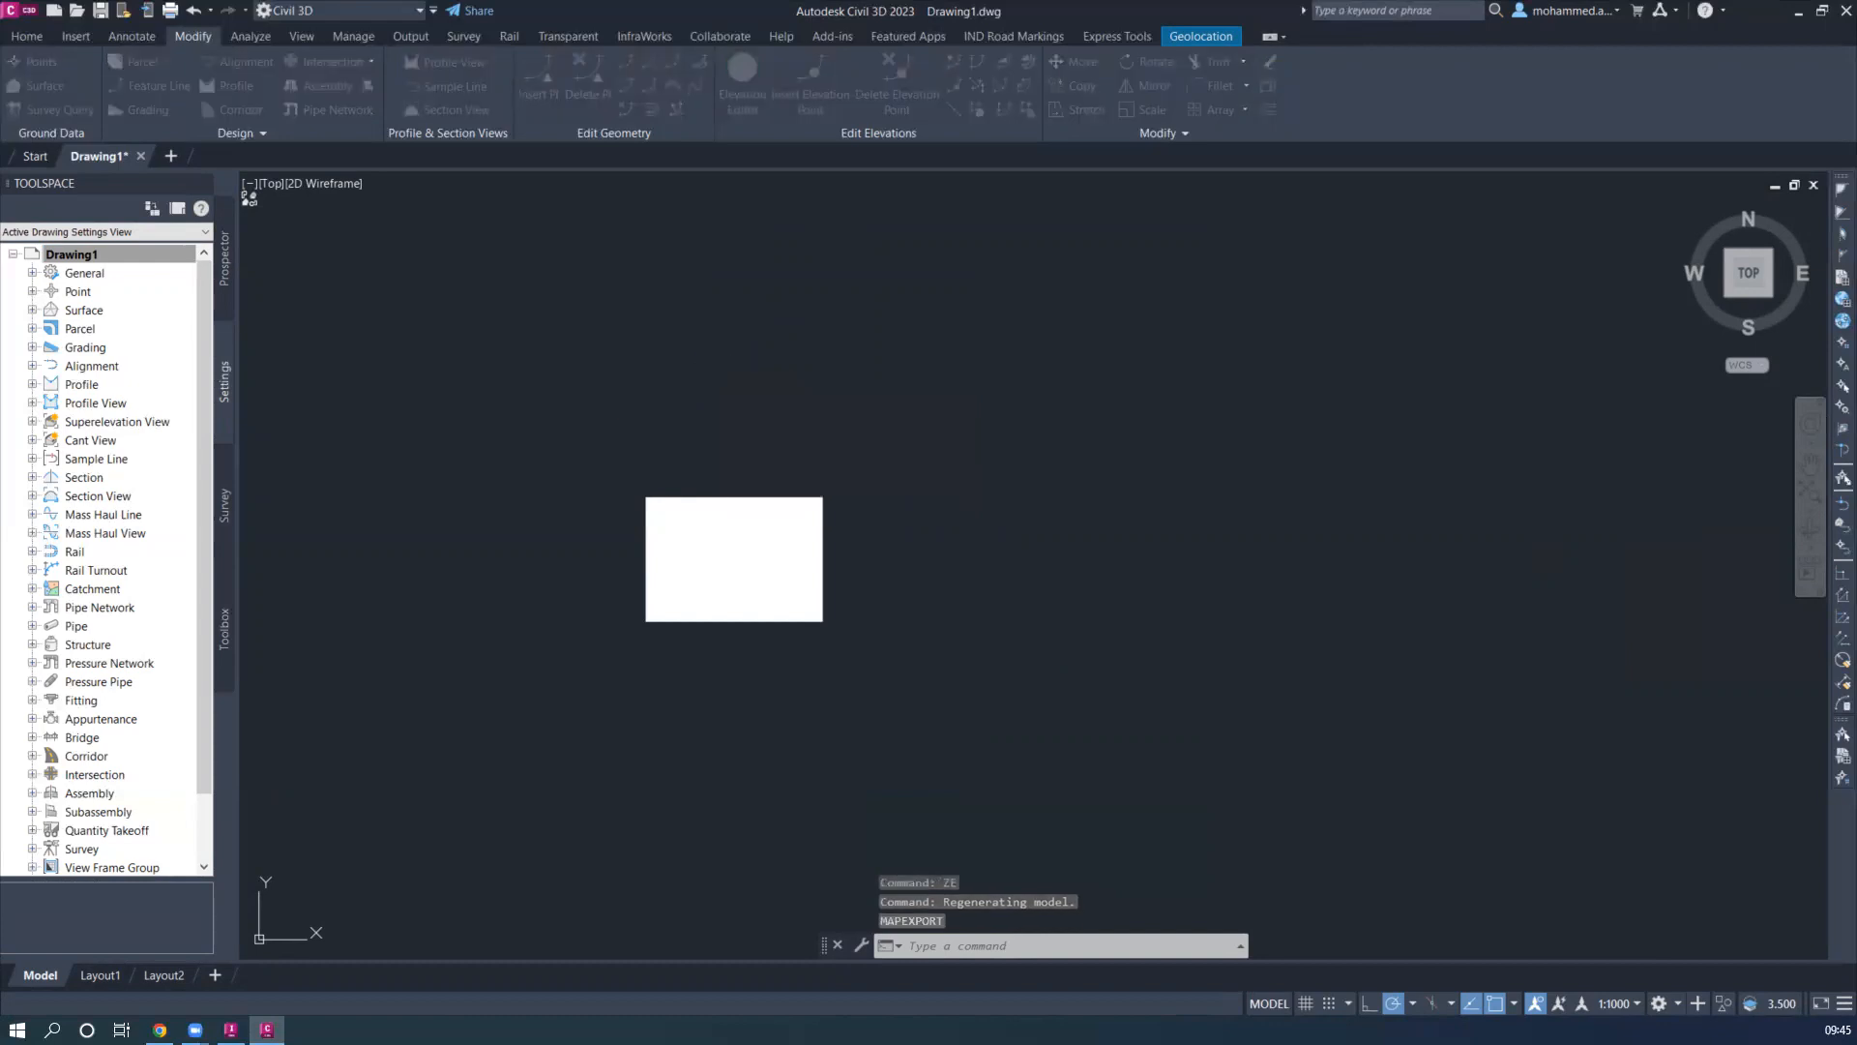
left_click(917, 592)
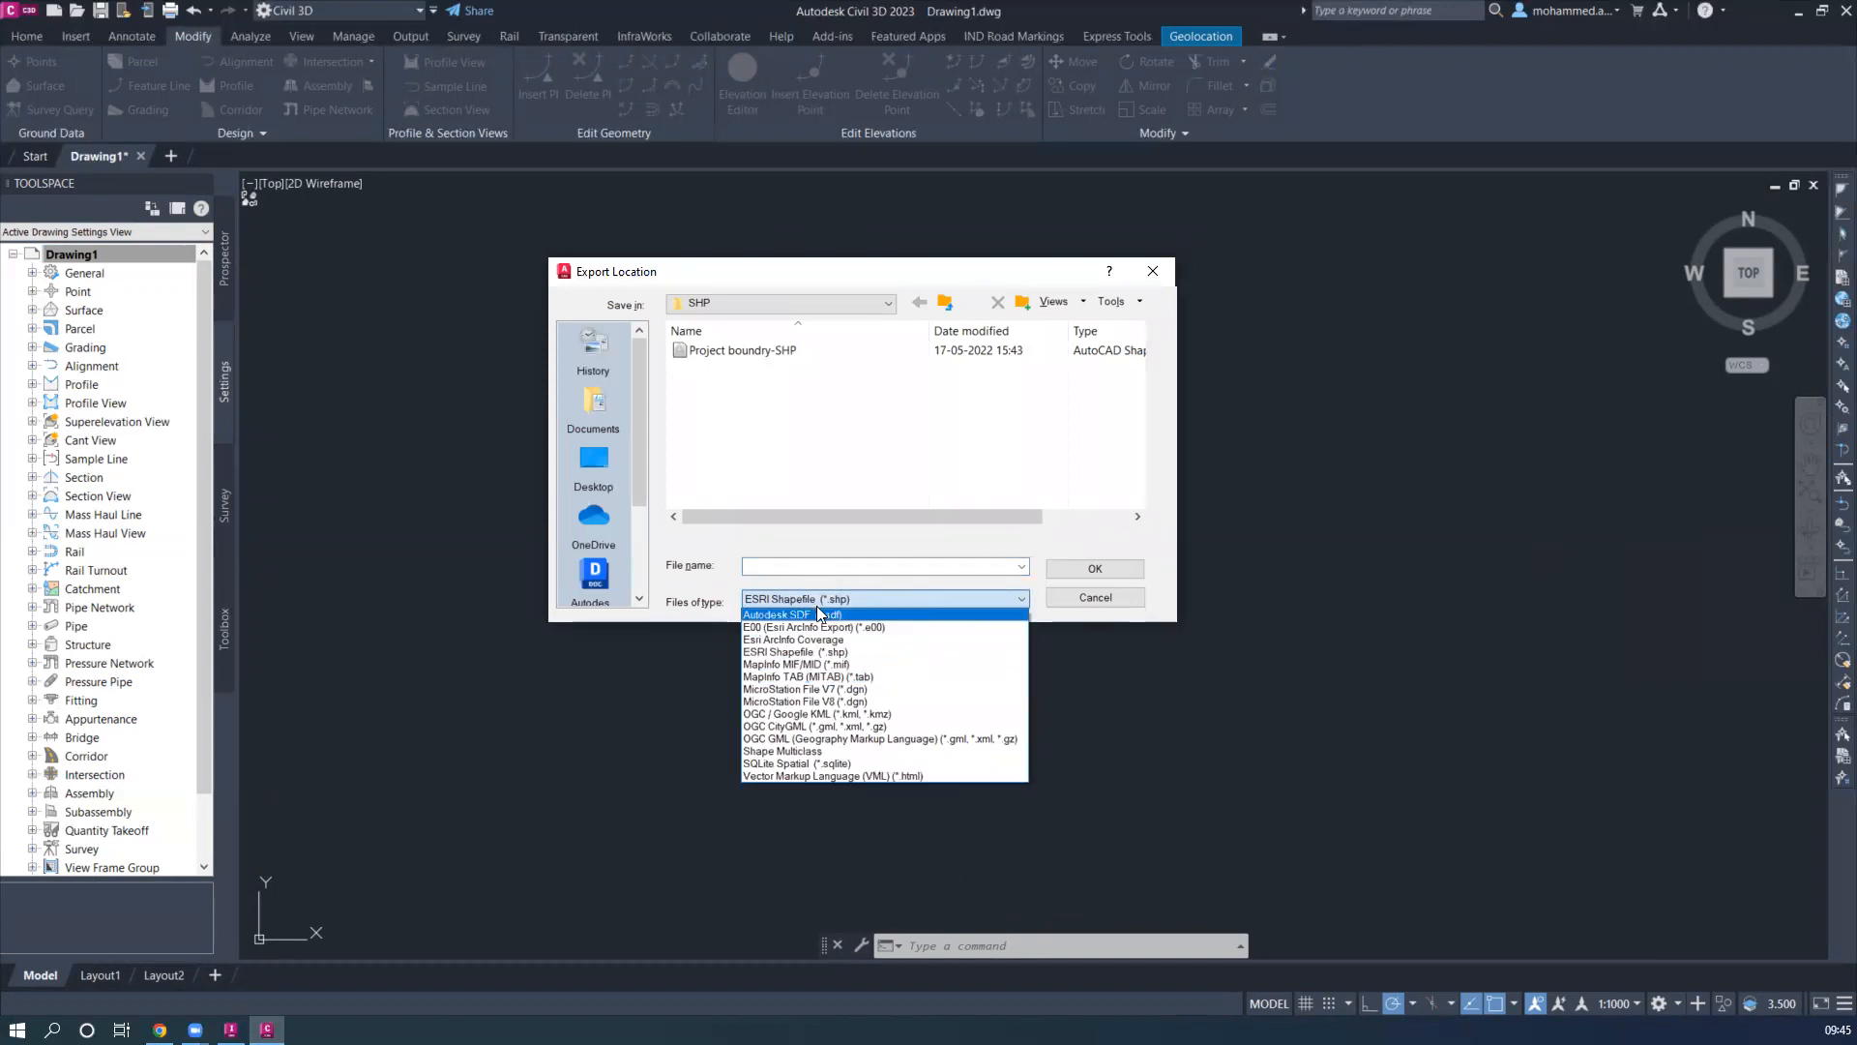
left_click(827, 654)
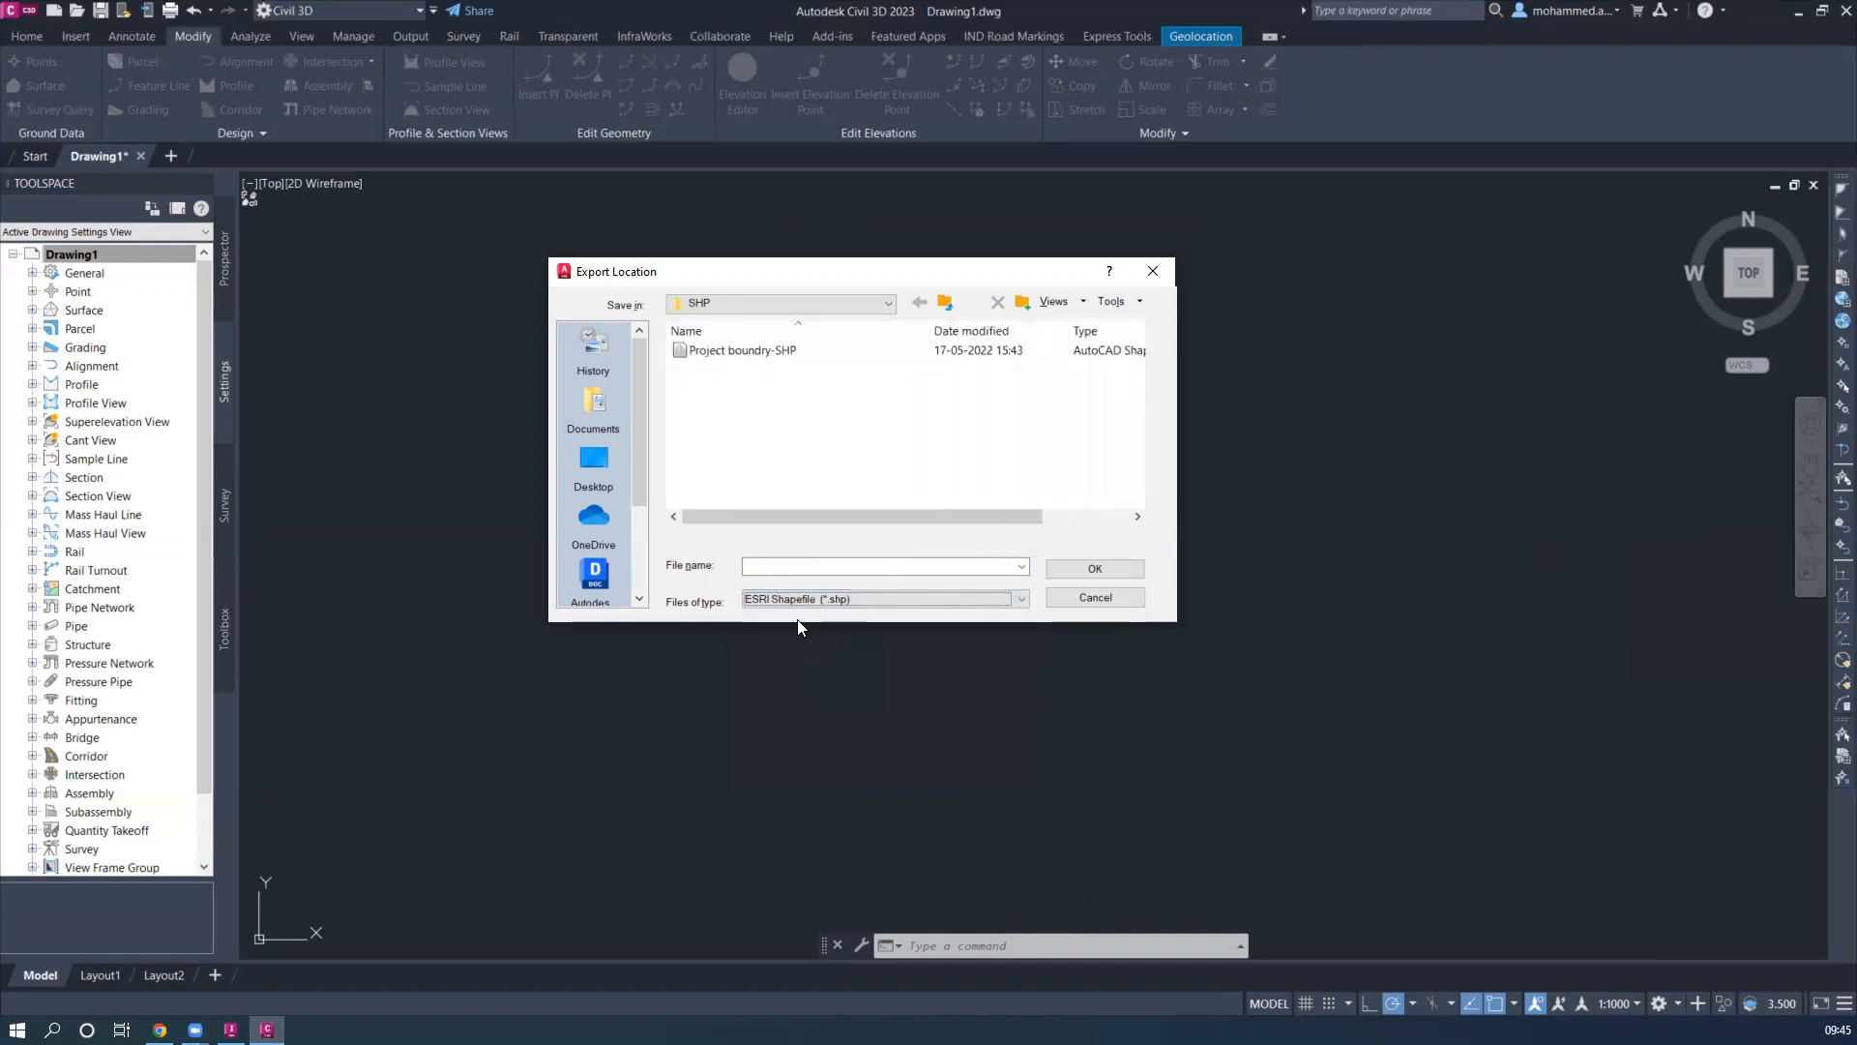
left_click(1121, 574)
left_click(860, 570)
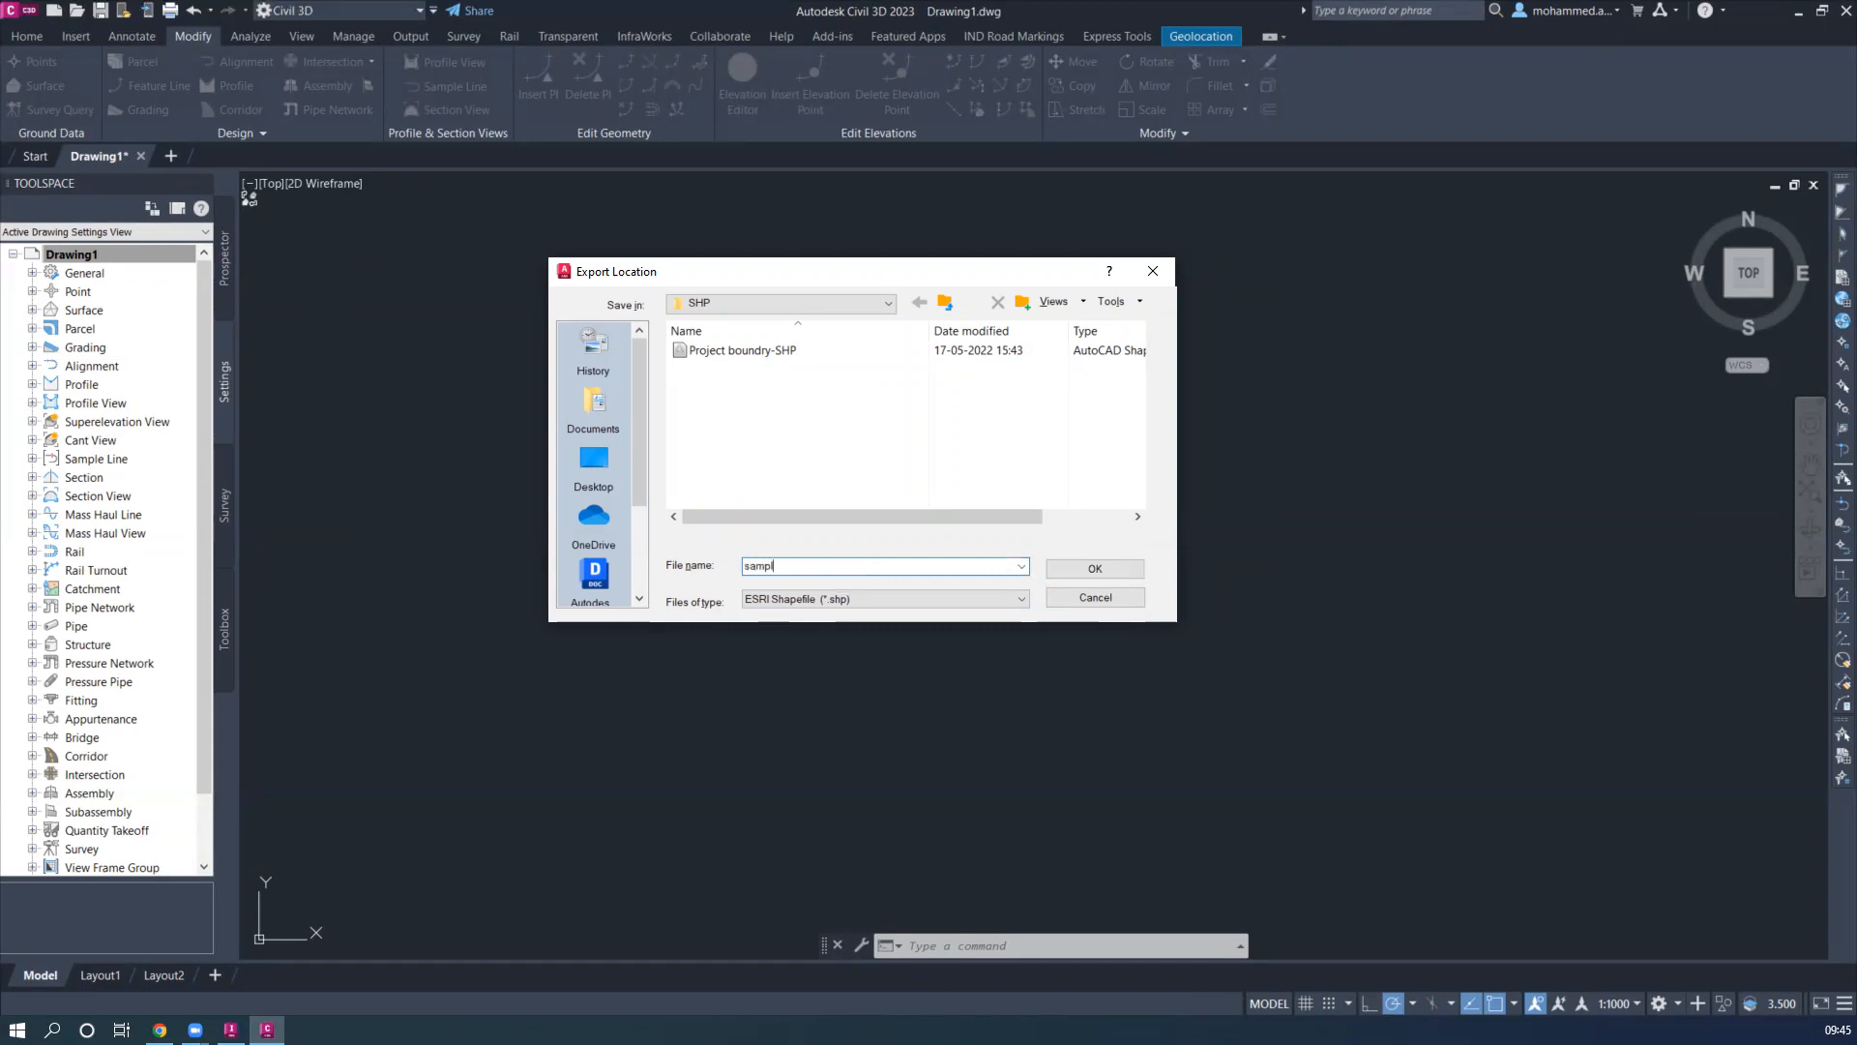
left_click(1072, 569)
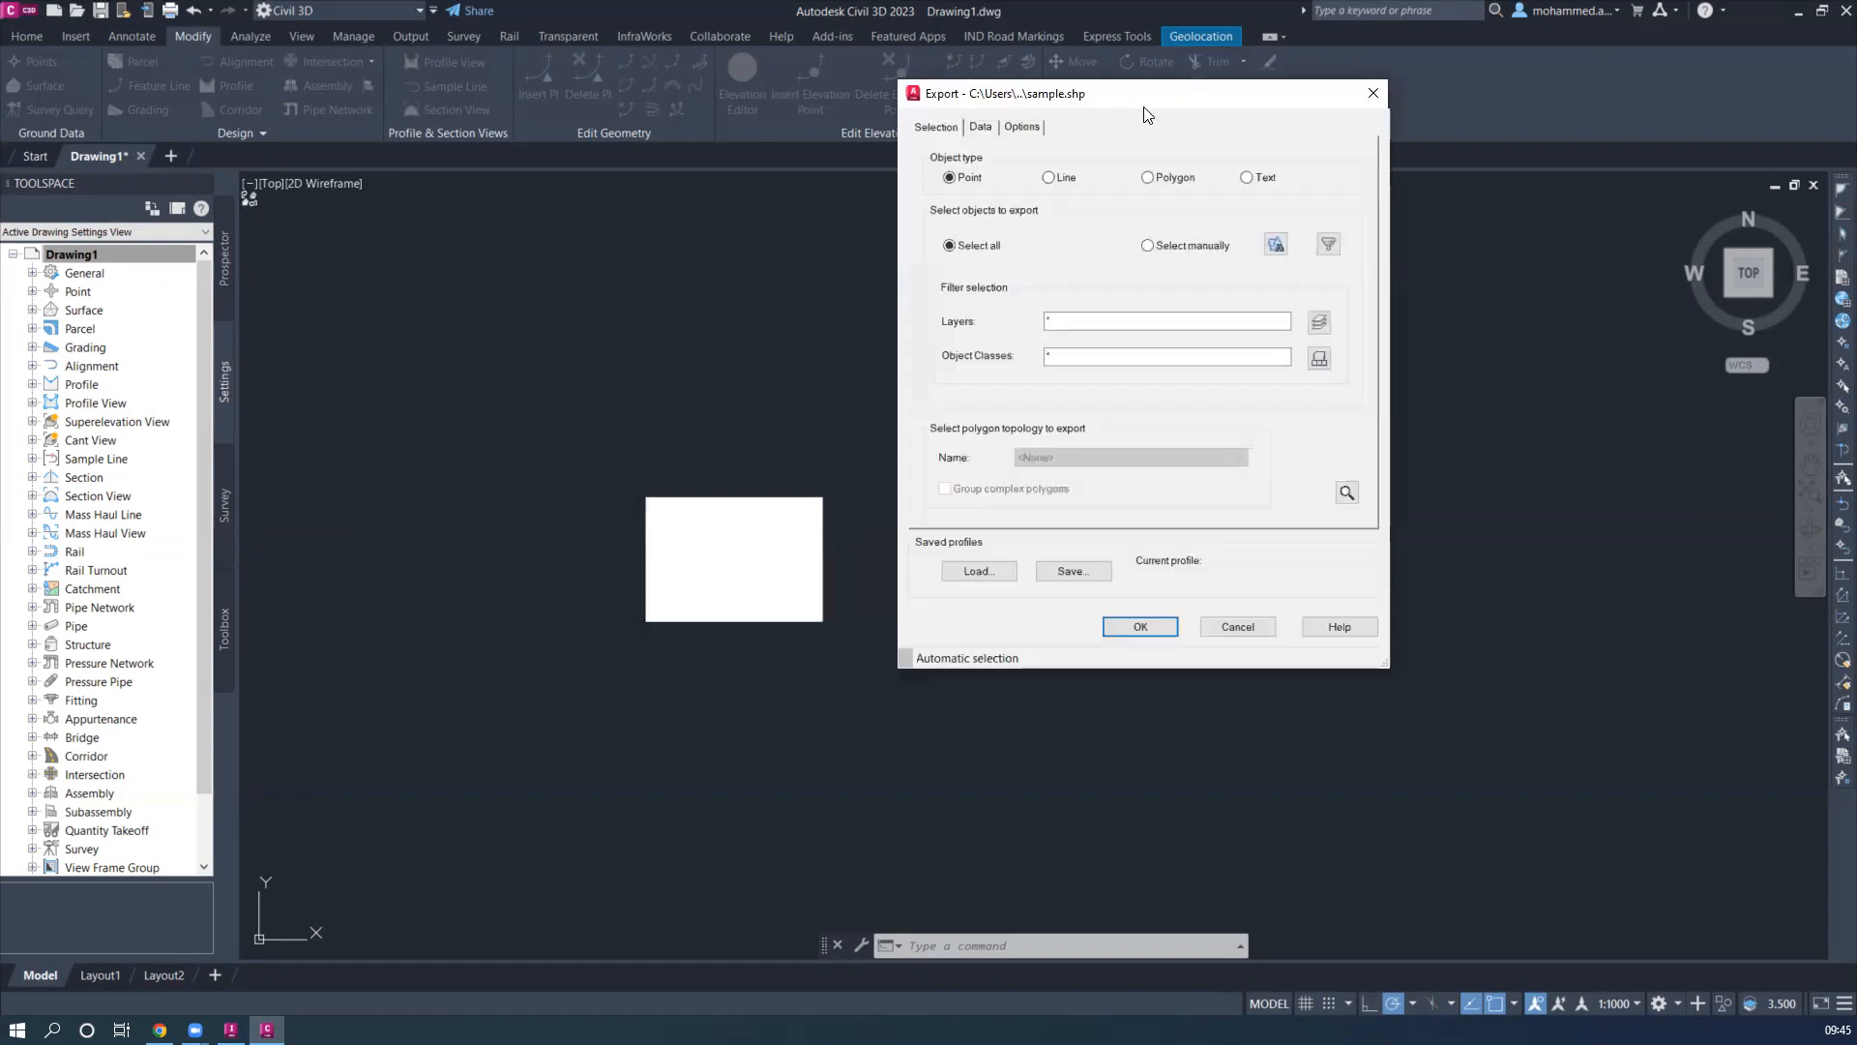
Set the export object type to Polygon and manually select the imported boundary as the object to export
left_click(1151, 179)
left_click(1147, 245)
left_click(1276, 243)
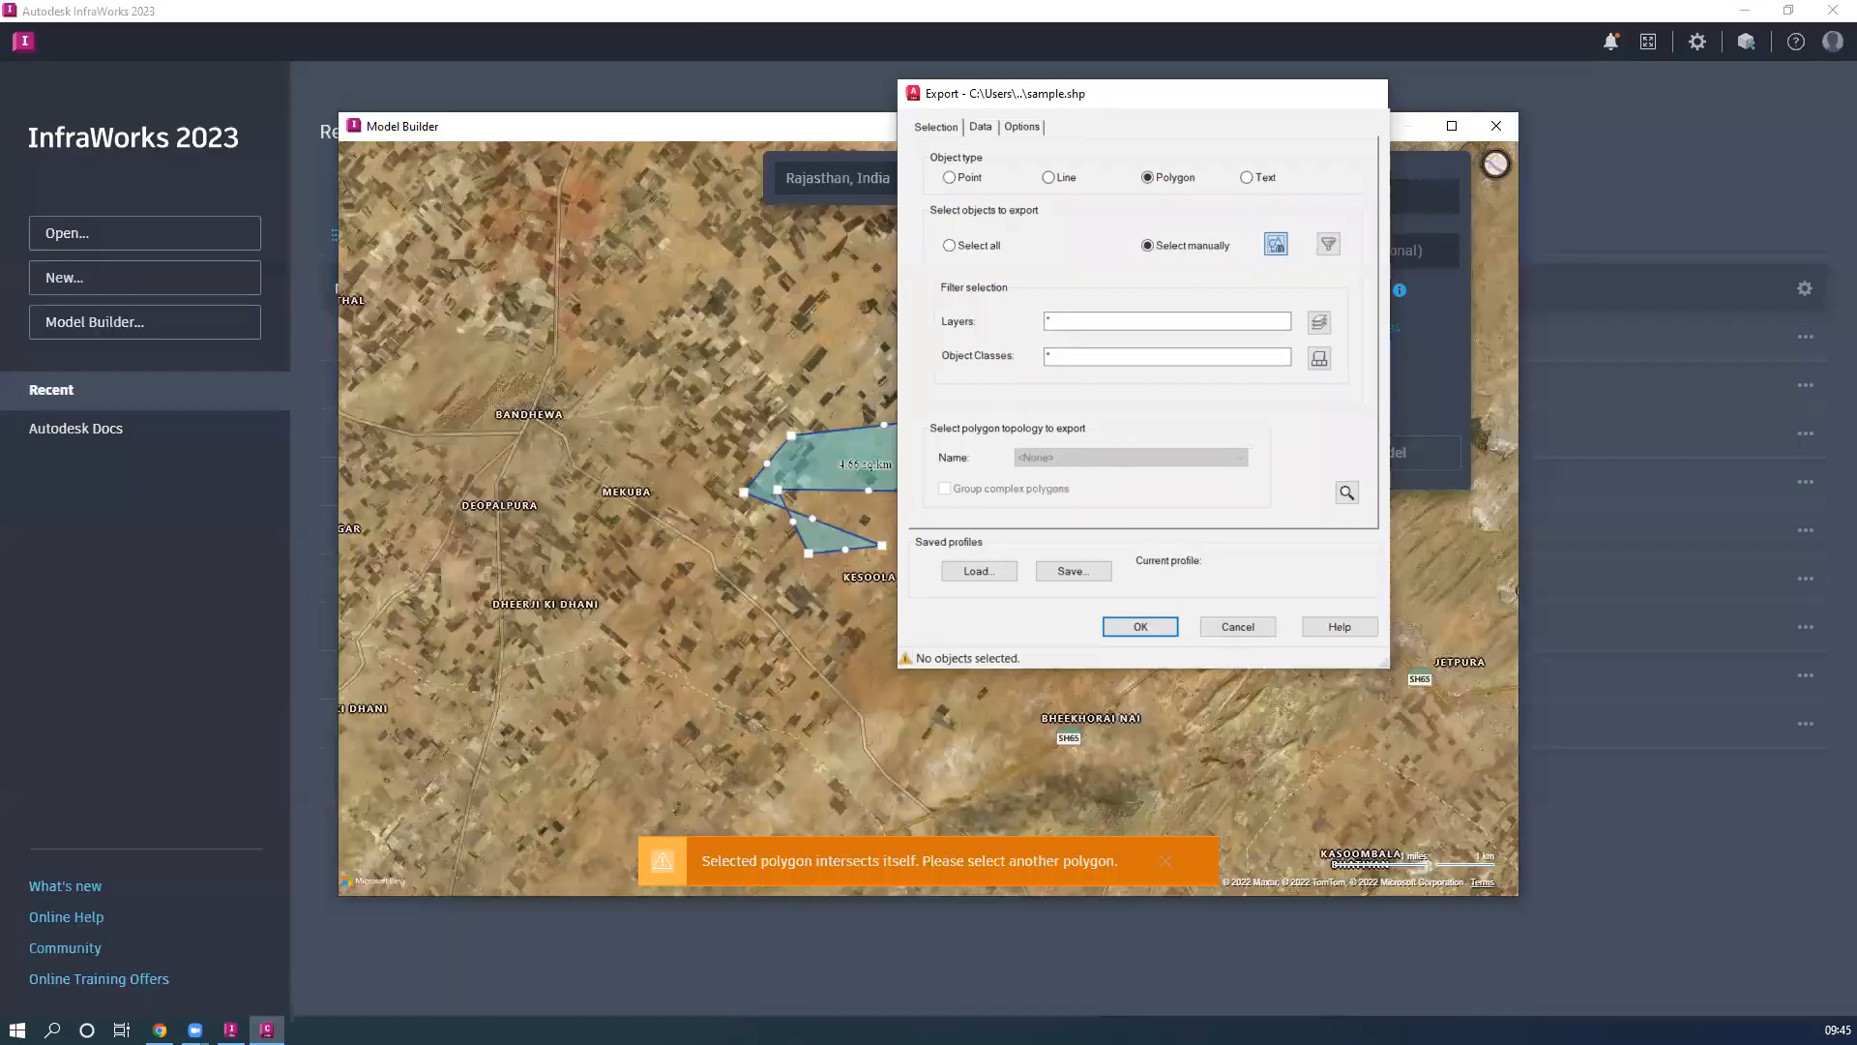
left_click(755, 471)
left_click(744, 505)
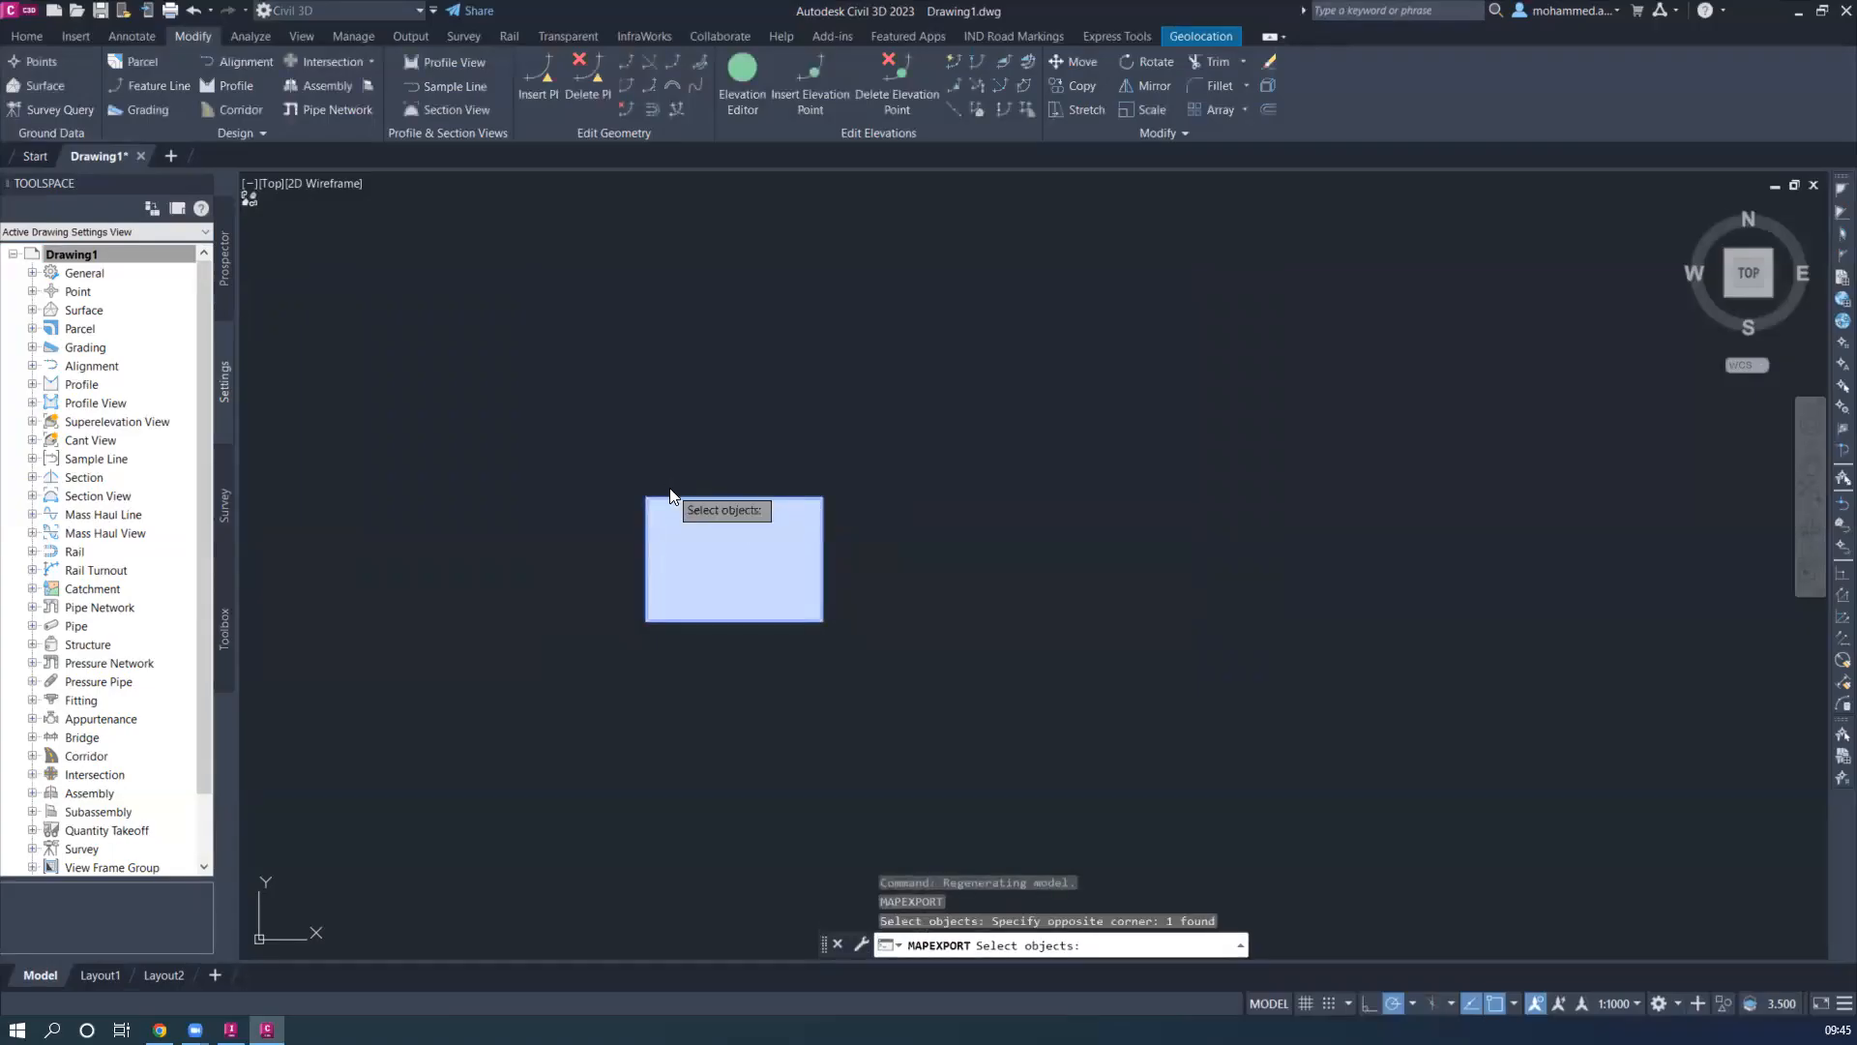
key("Return")
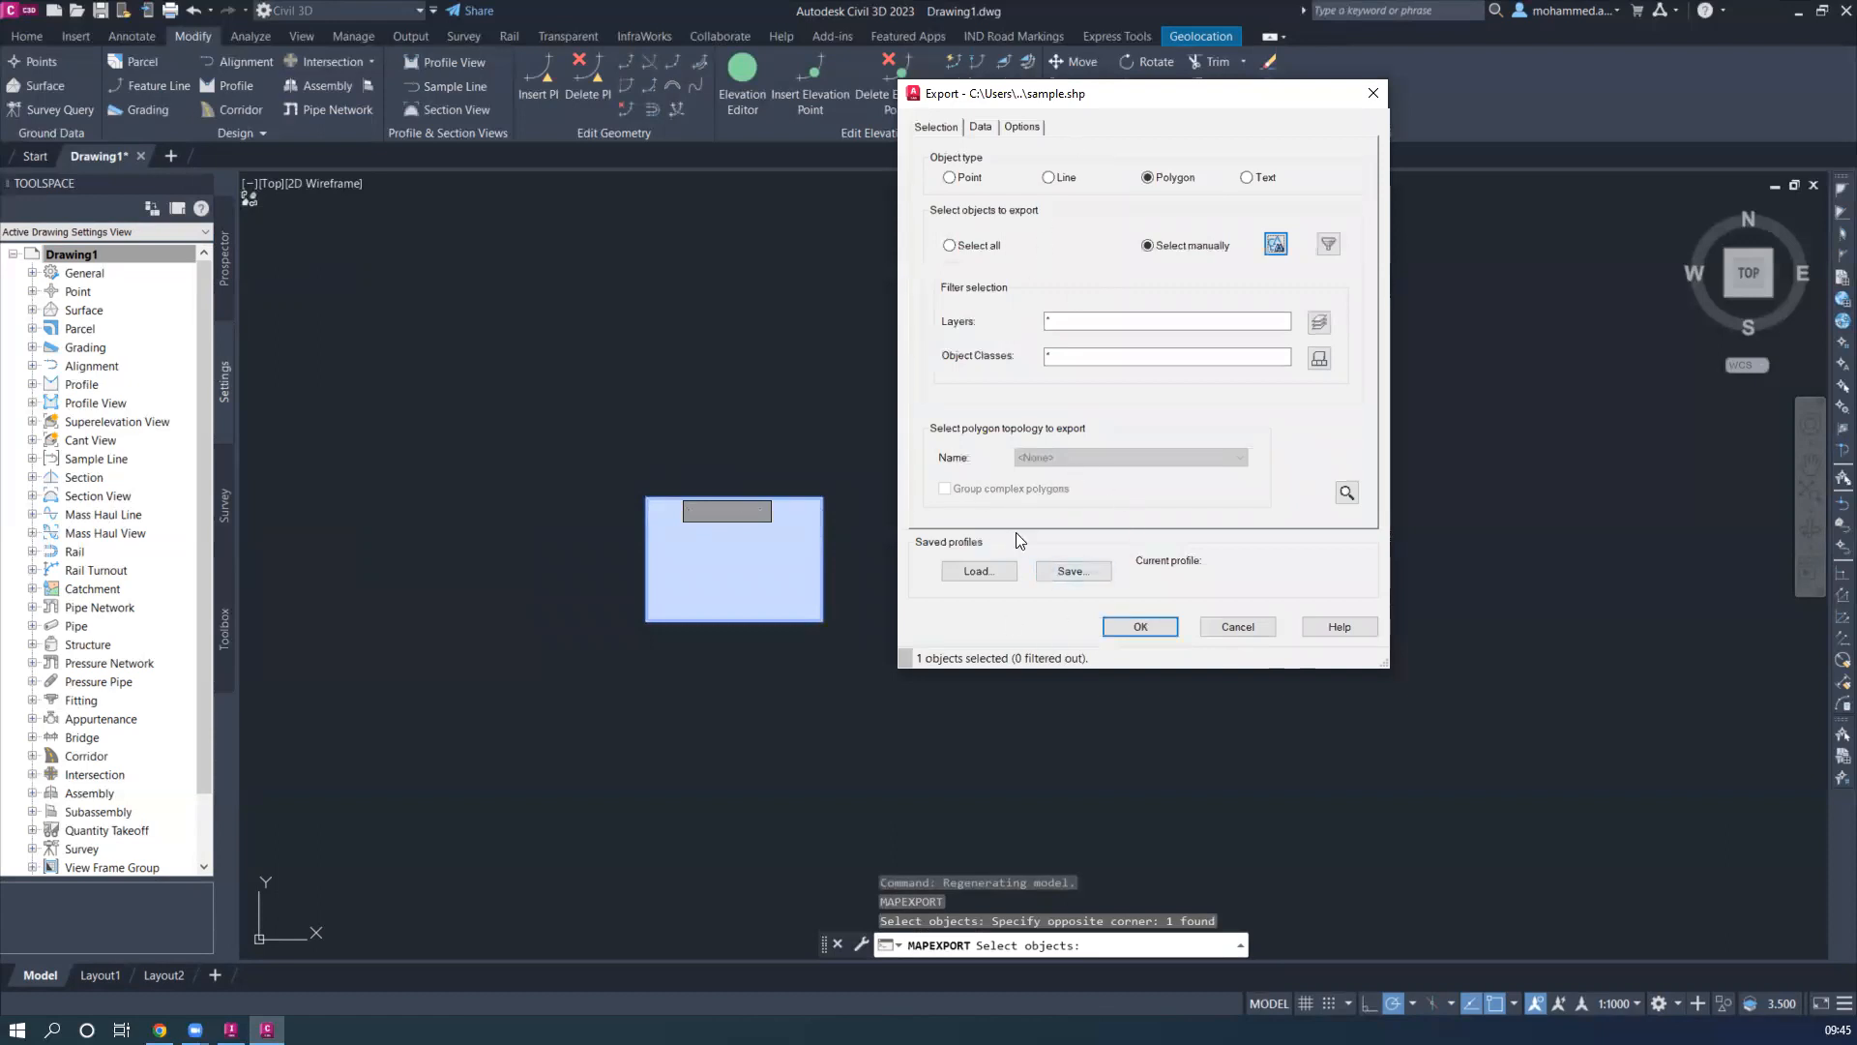
Enable treating closed polylines as polygons in the export options, and cancel the shapefile export
left_click(982, 126)
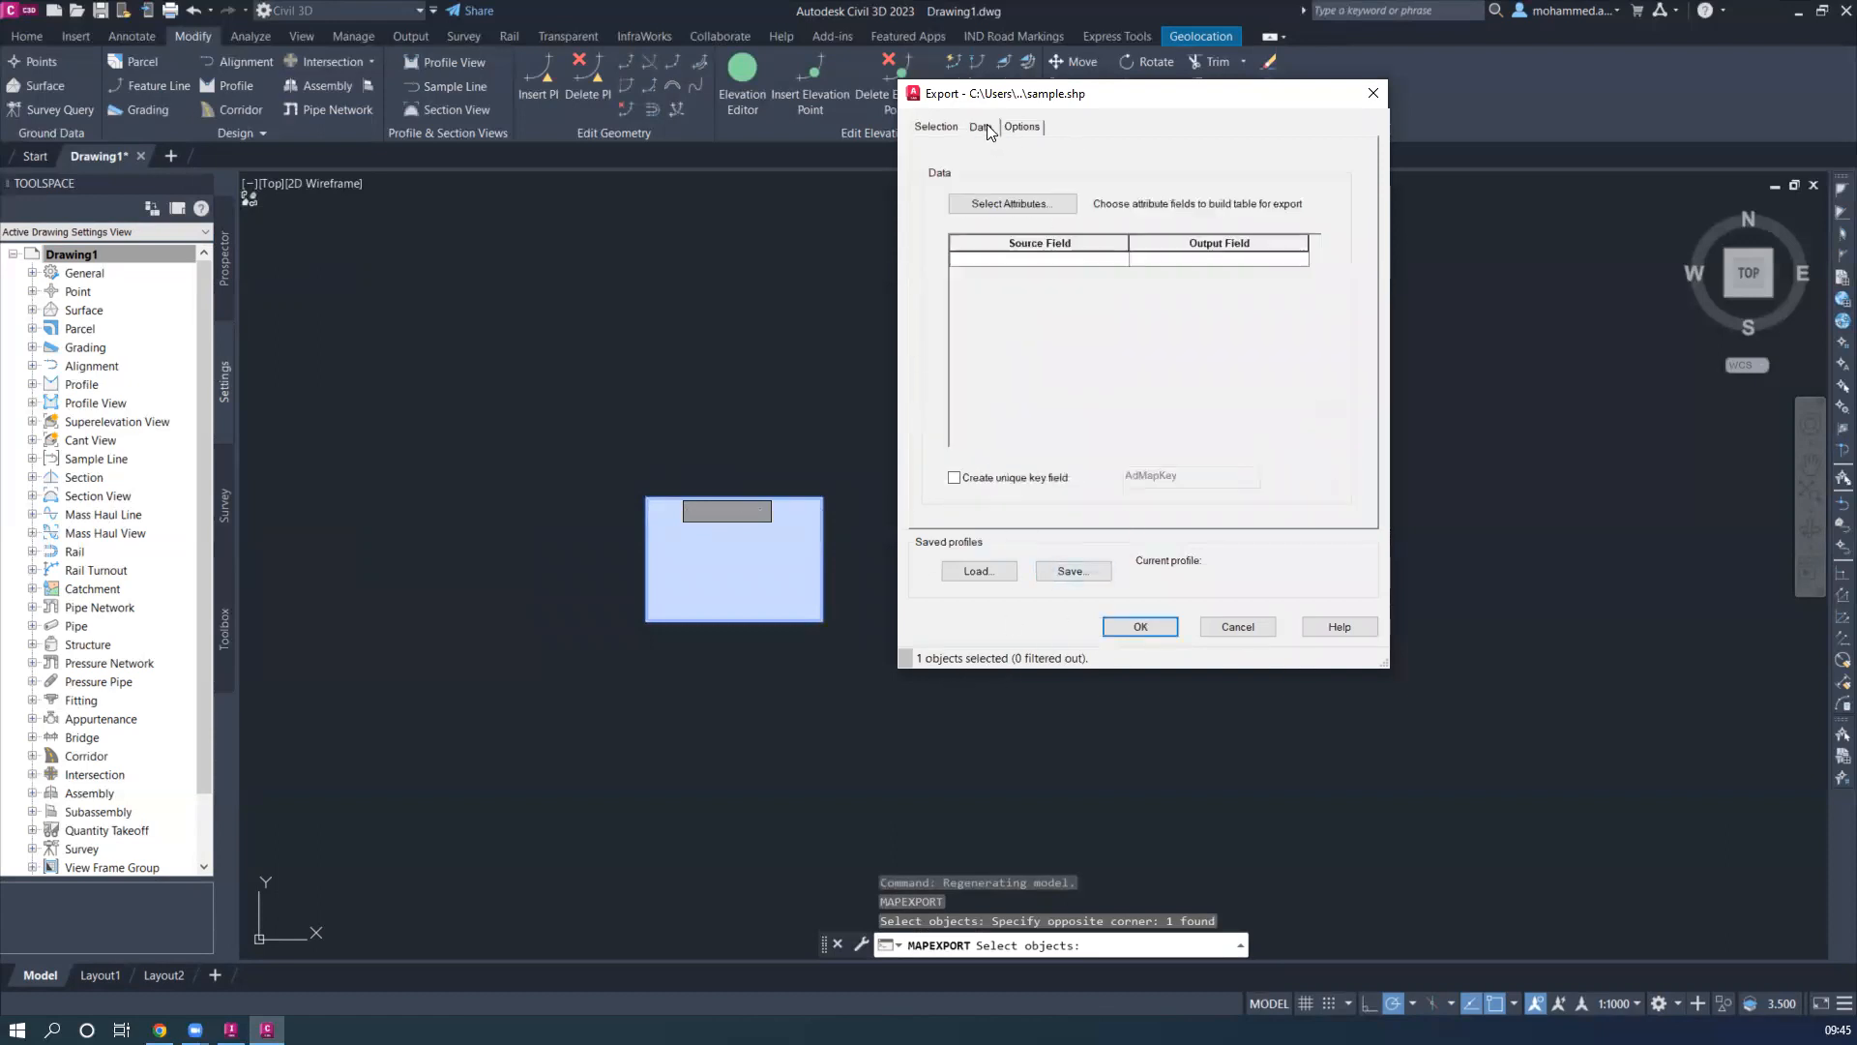
left_click(1024, 128)
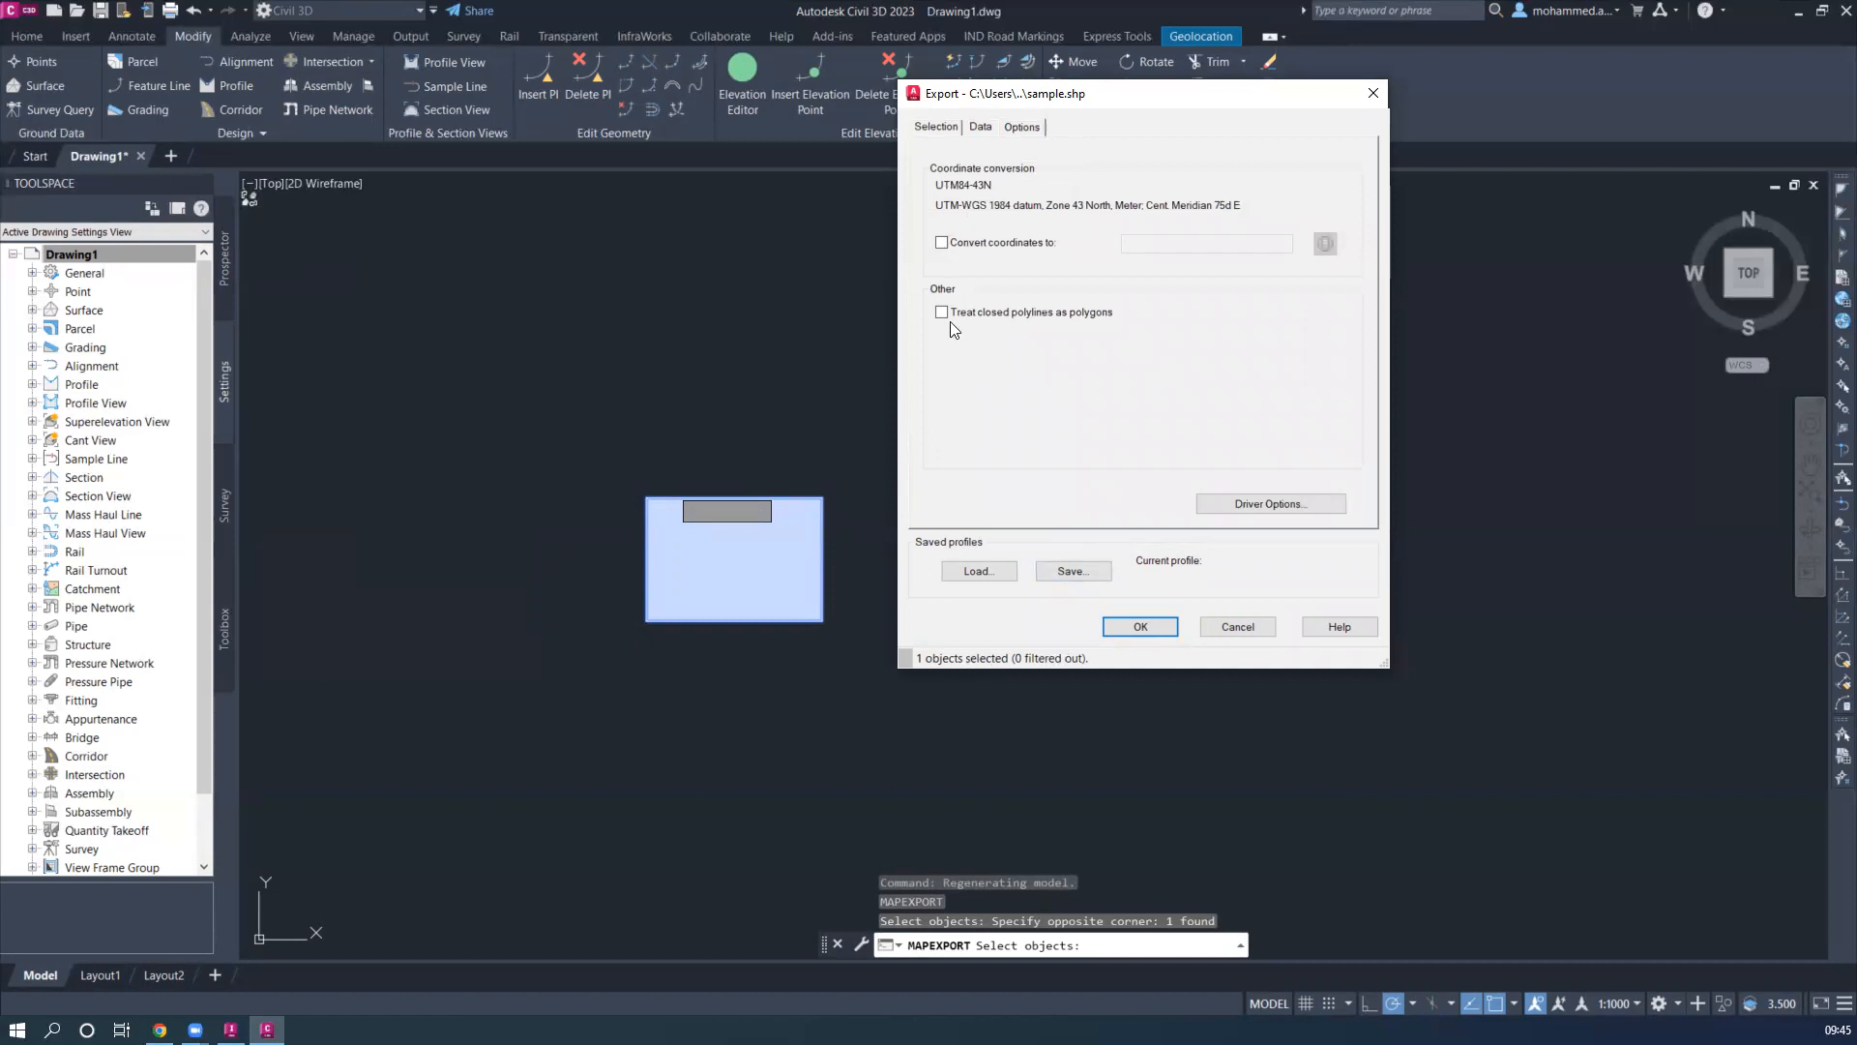
left_click(1012, 319)
left_click(931, 126)
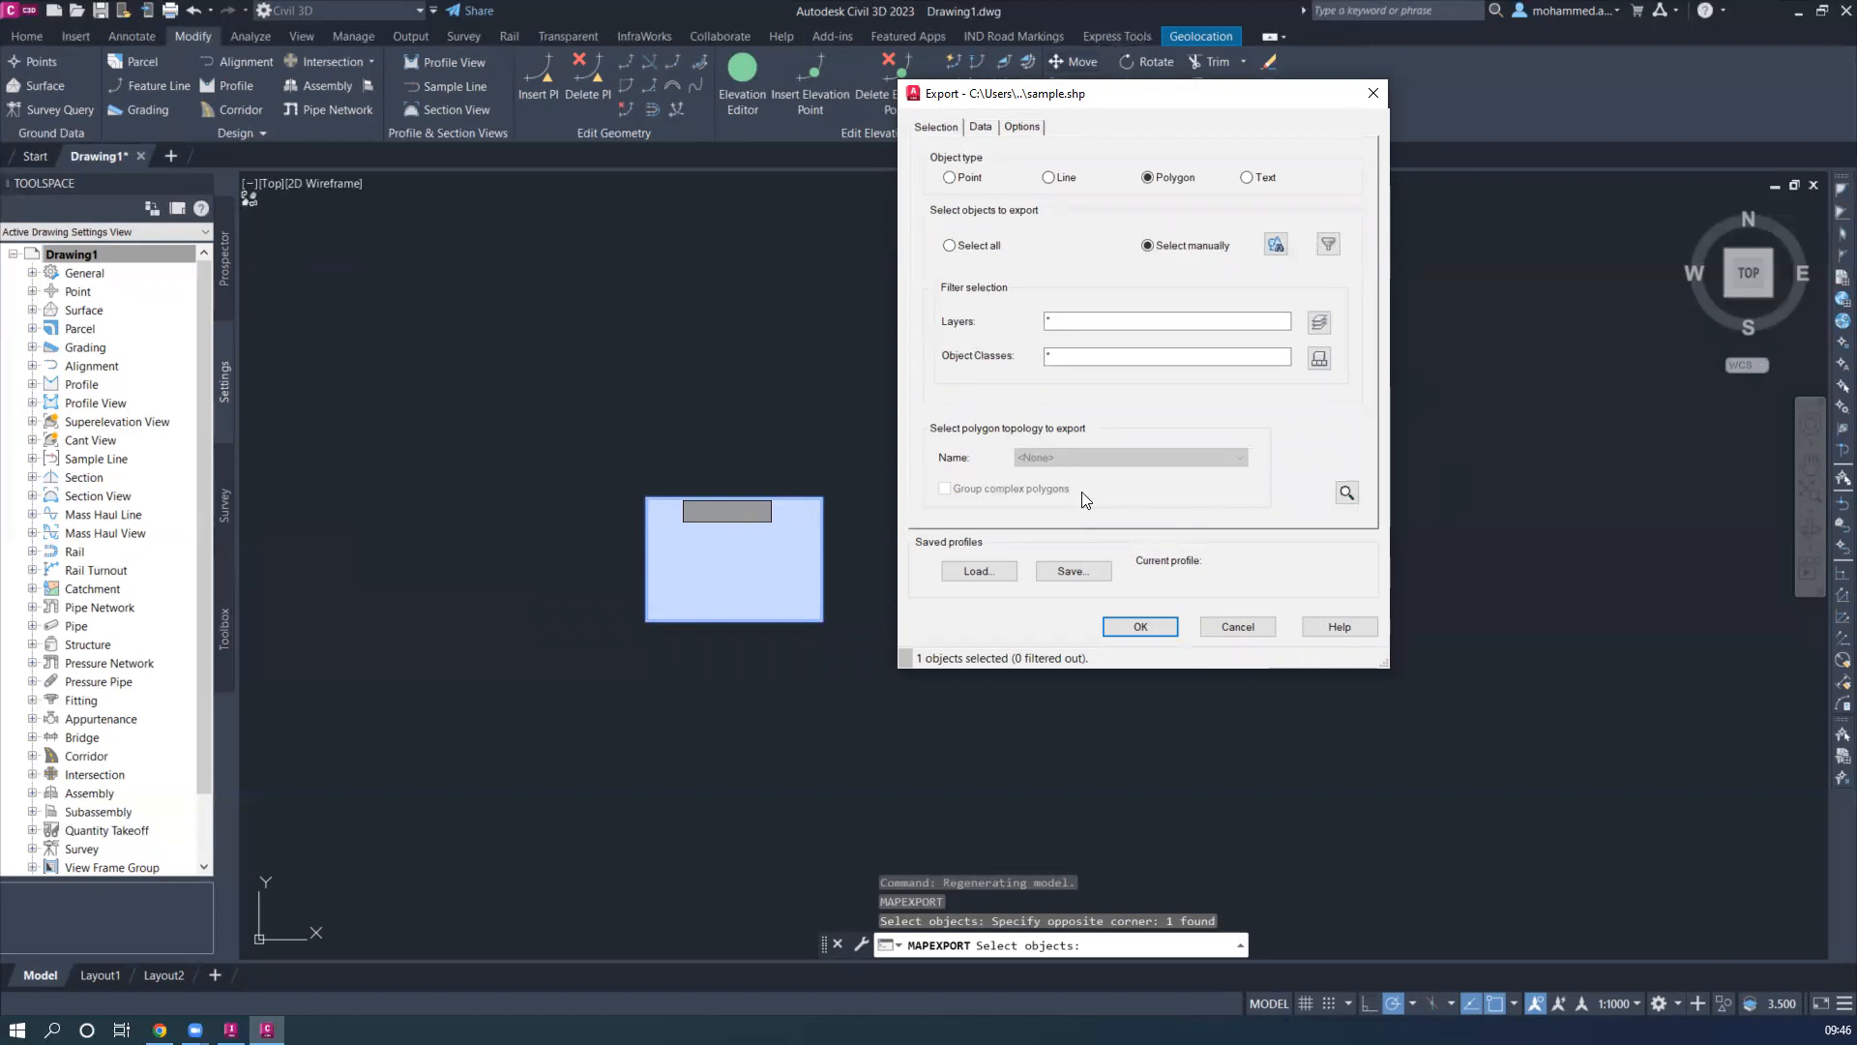
left_click(1238, 627)
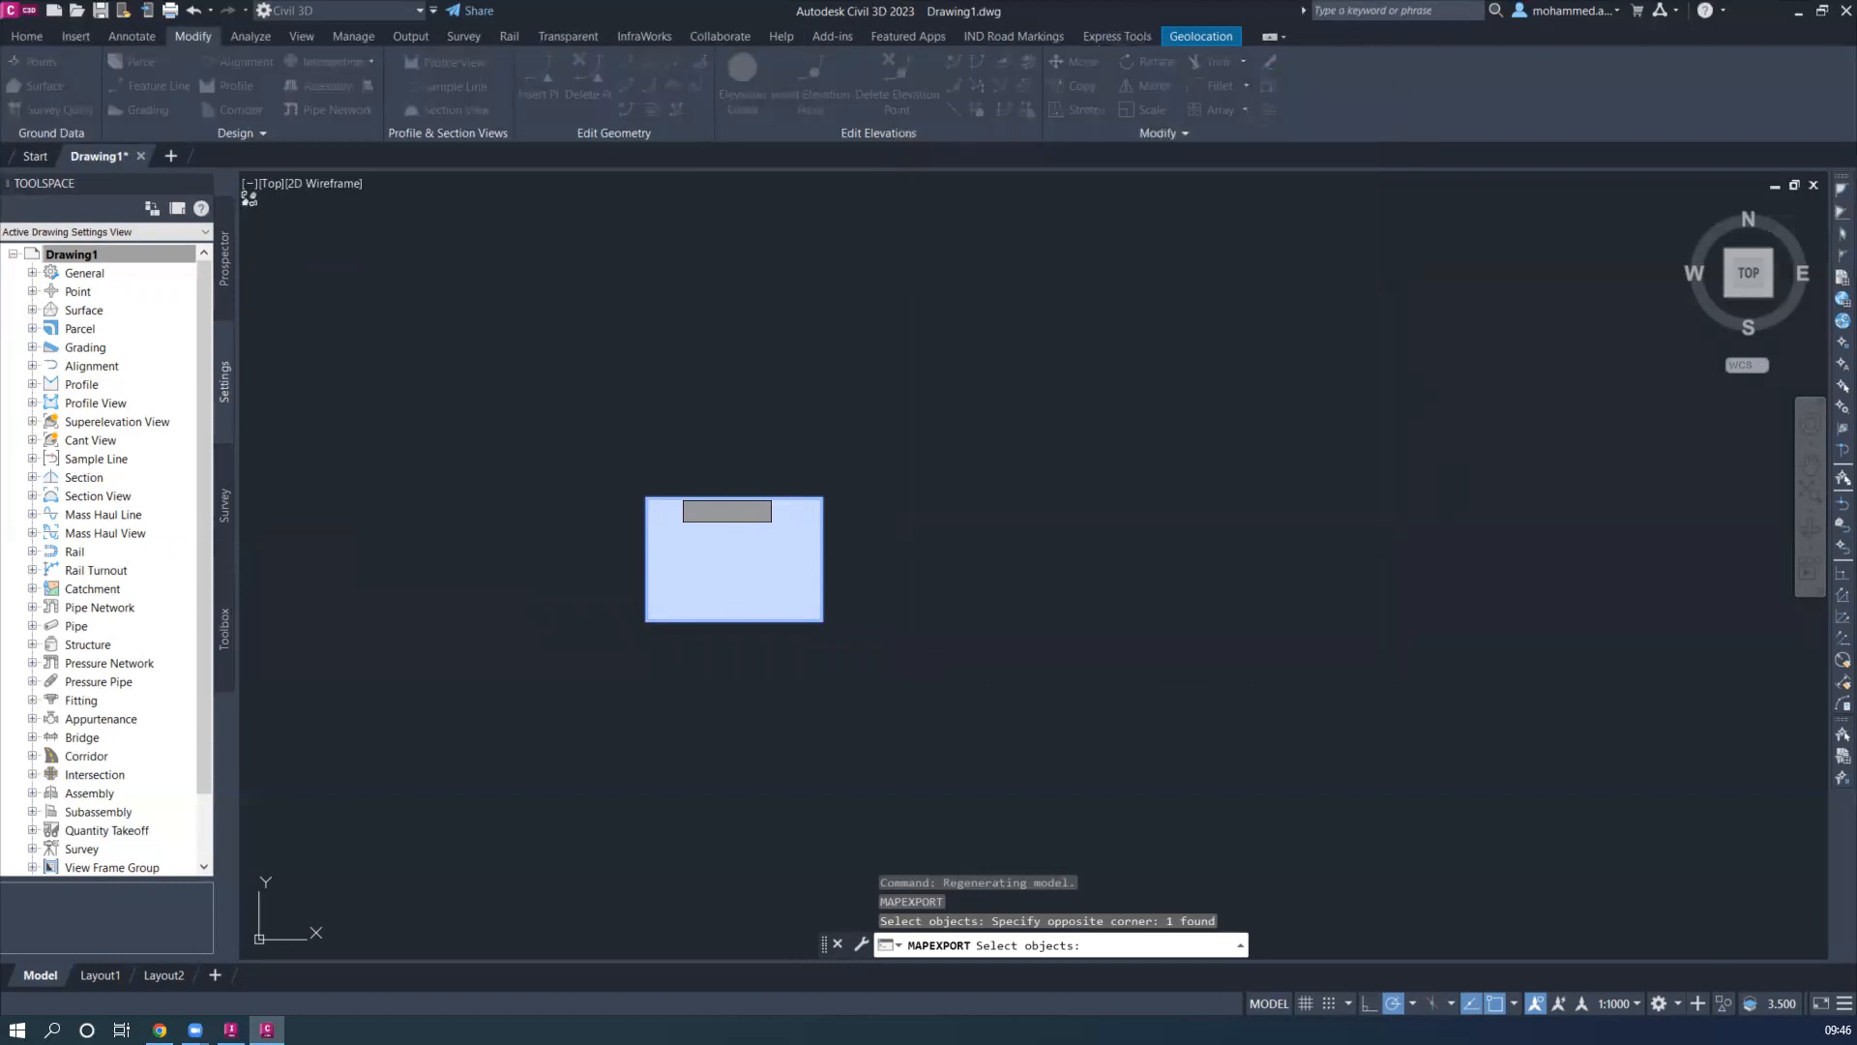
key("Return")
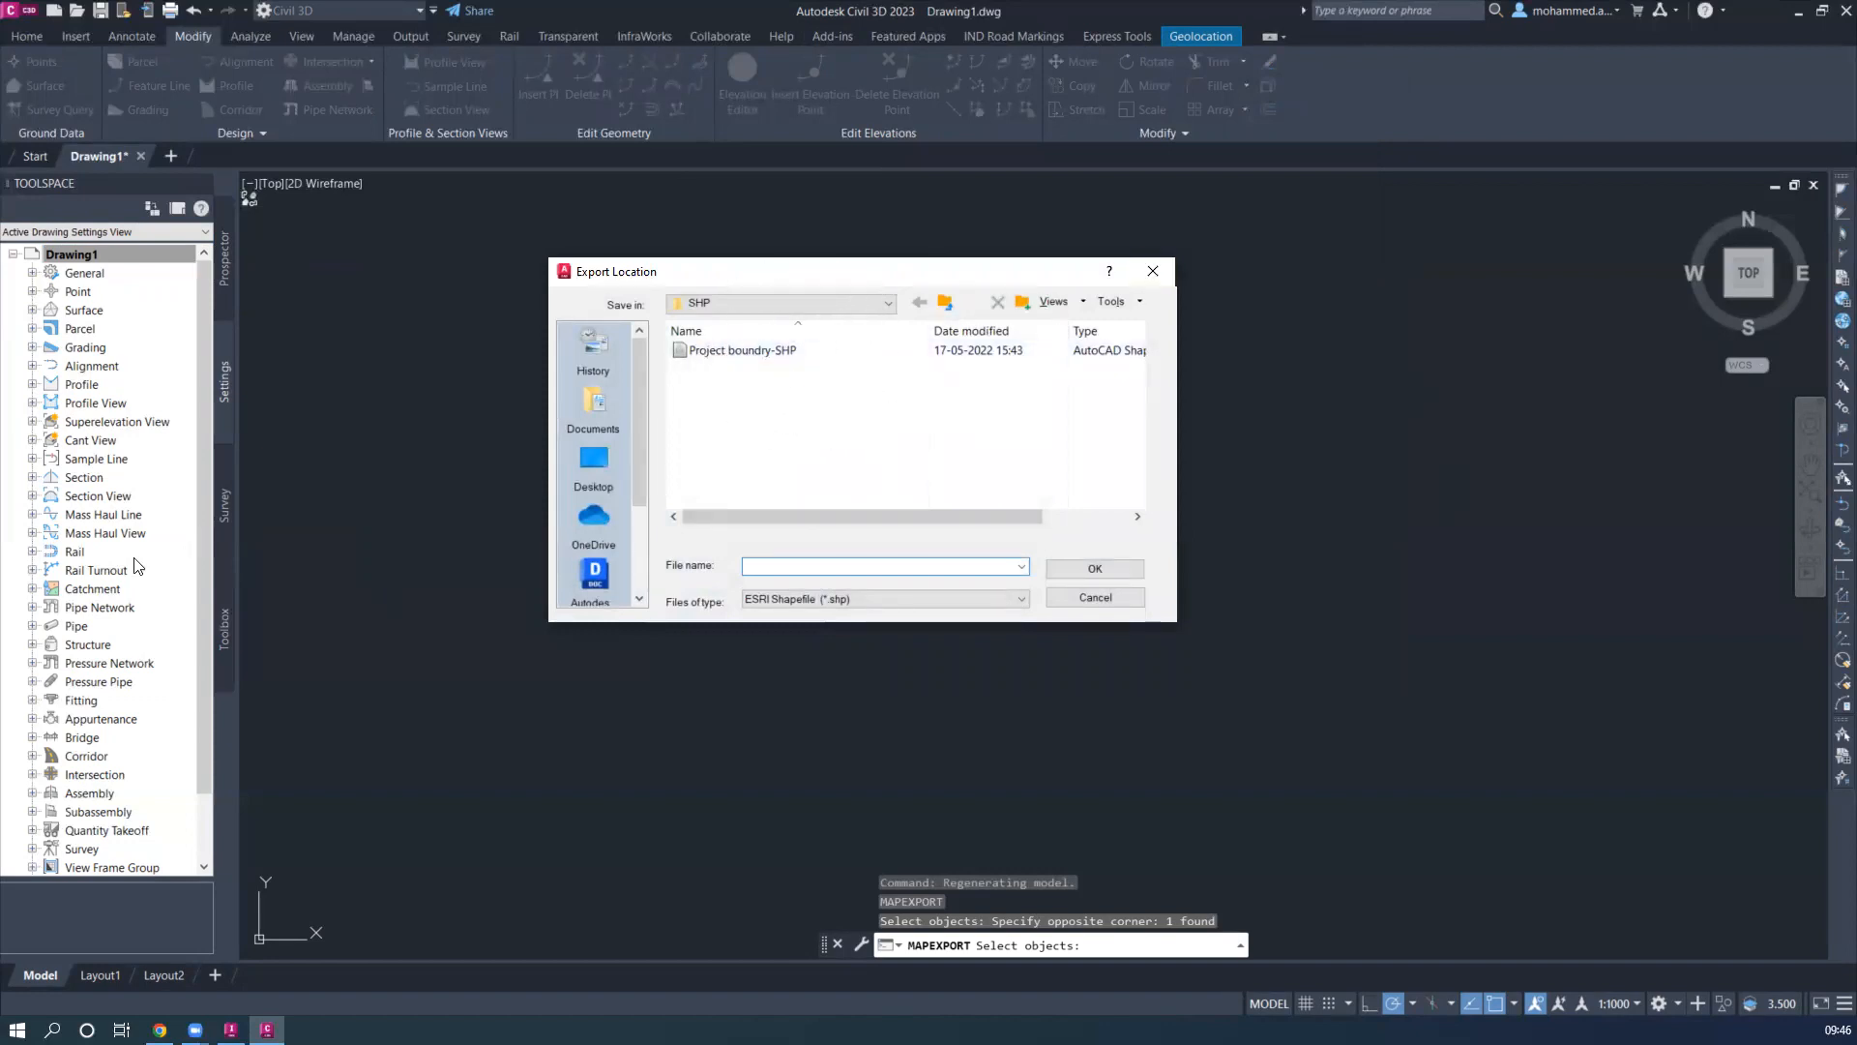
left_click(1152, 271)
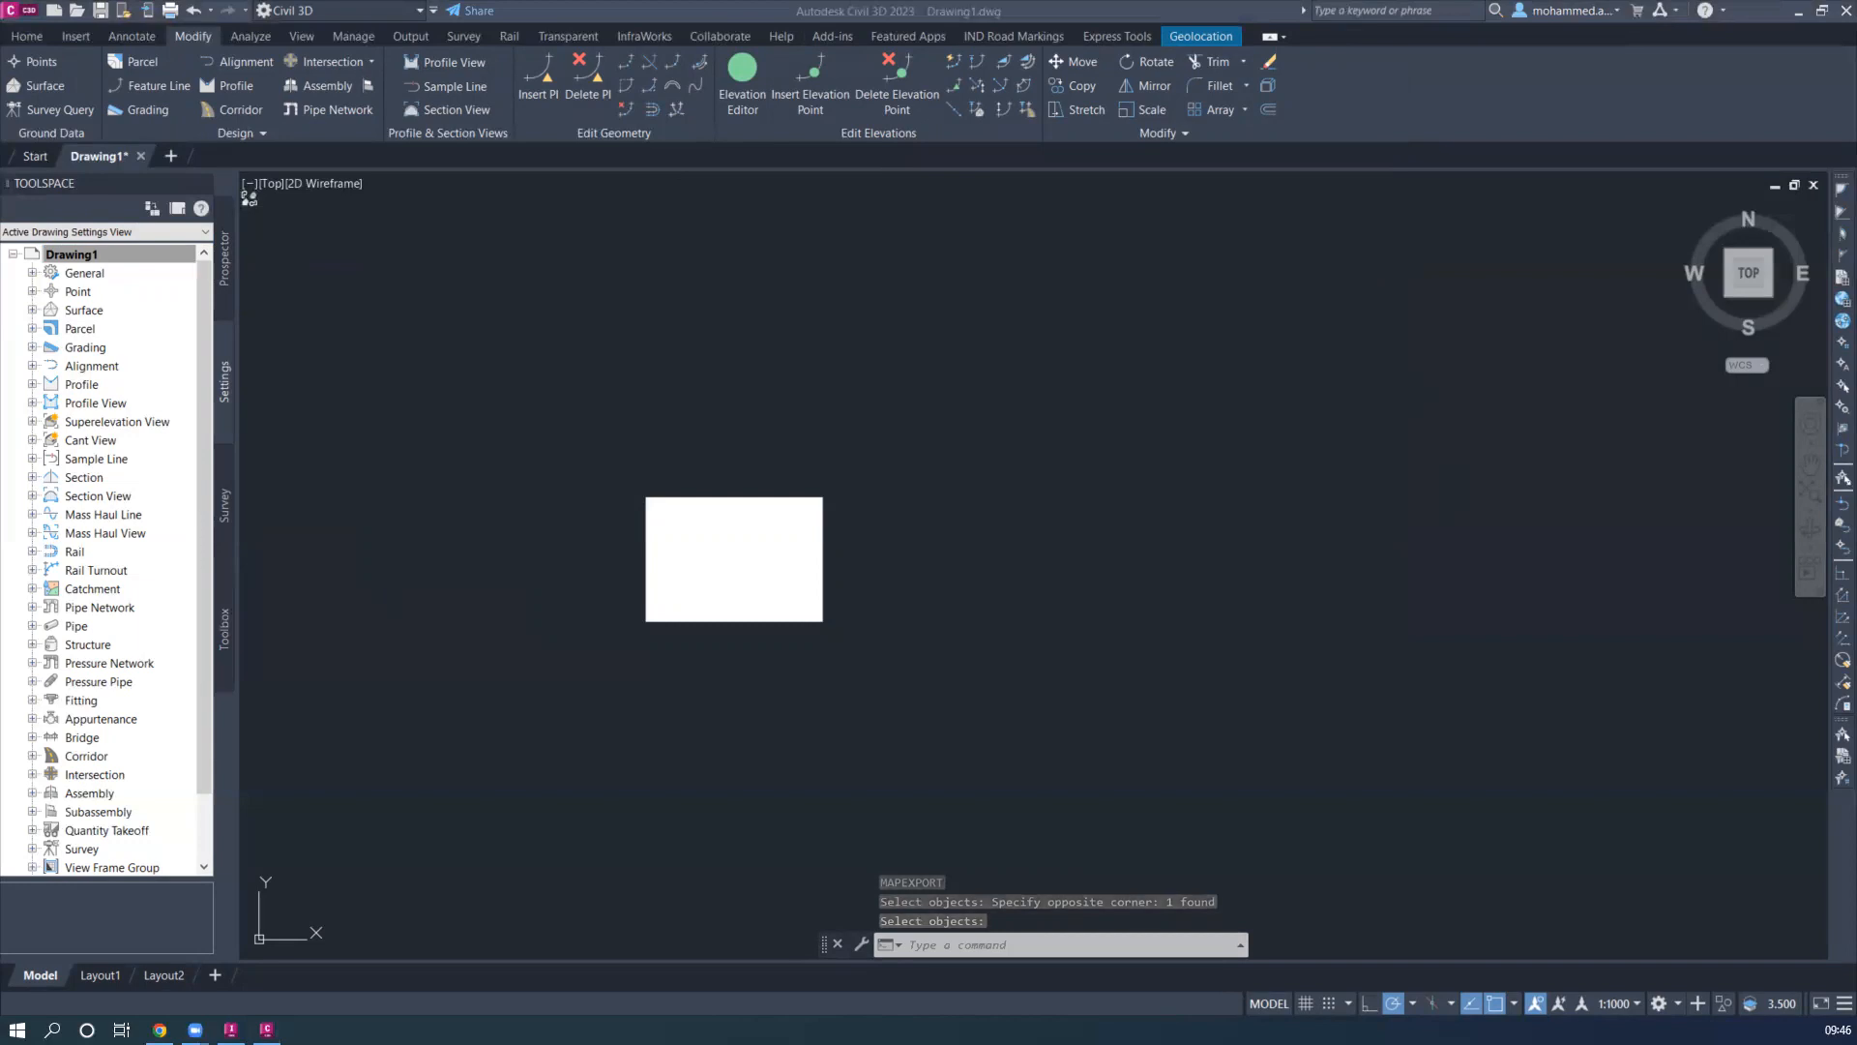
Switch to File Explorer and examine the PROJECT BOUNDRY shapefile components in the Desktop's Solar folder
key("super+e")
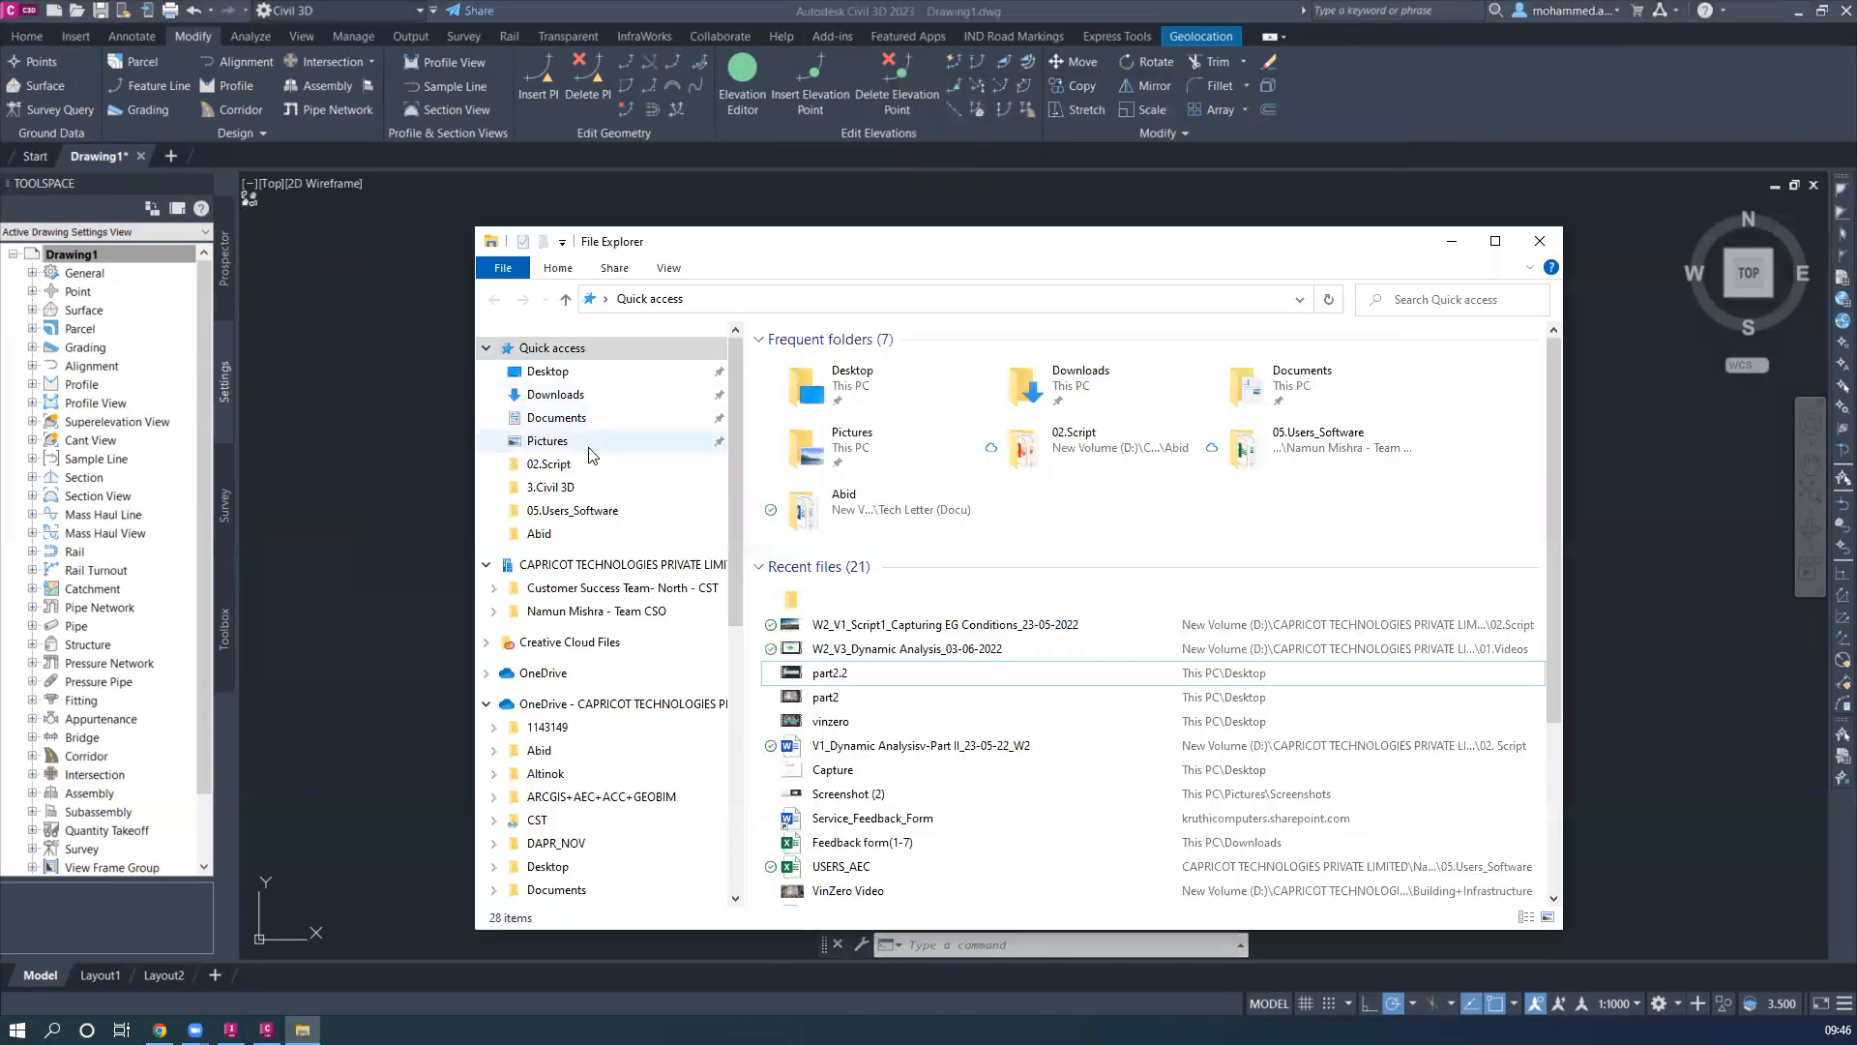
left_click(579, 372)
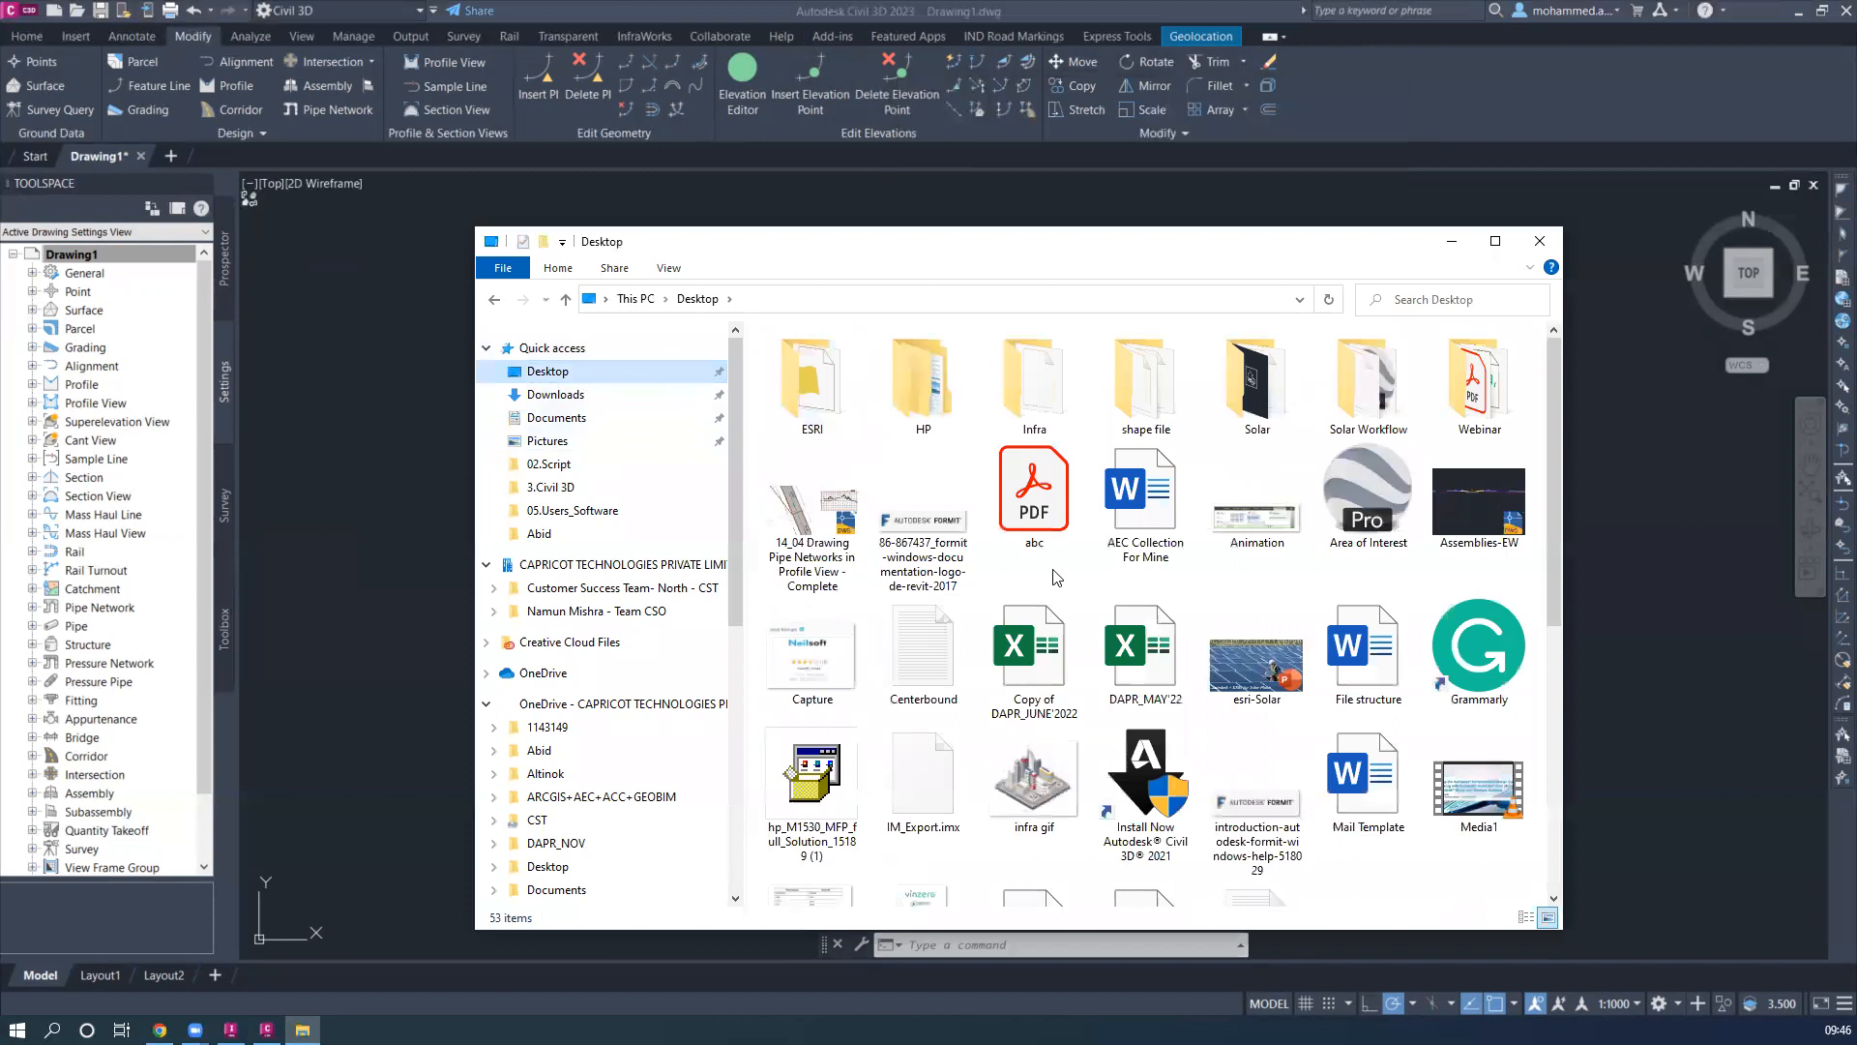
double_click(1269, 411)
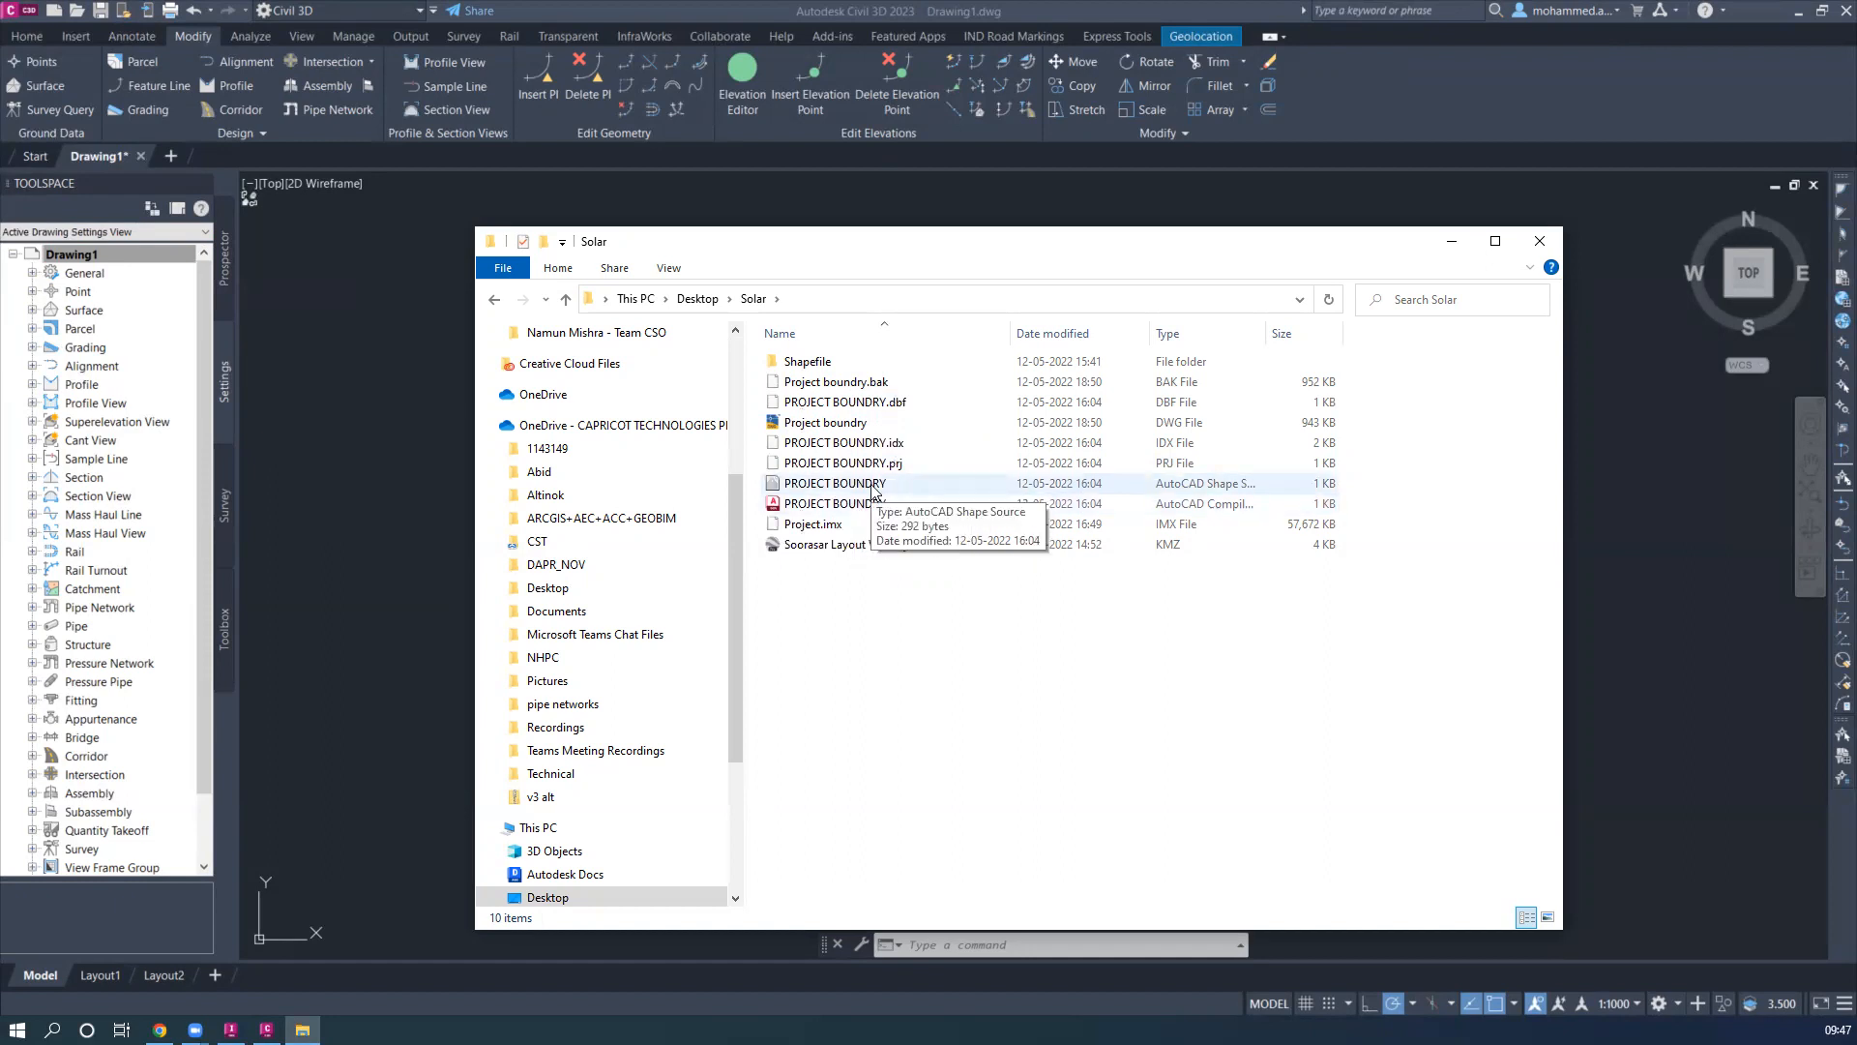
left_click(1541, 240)
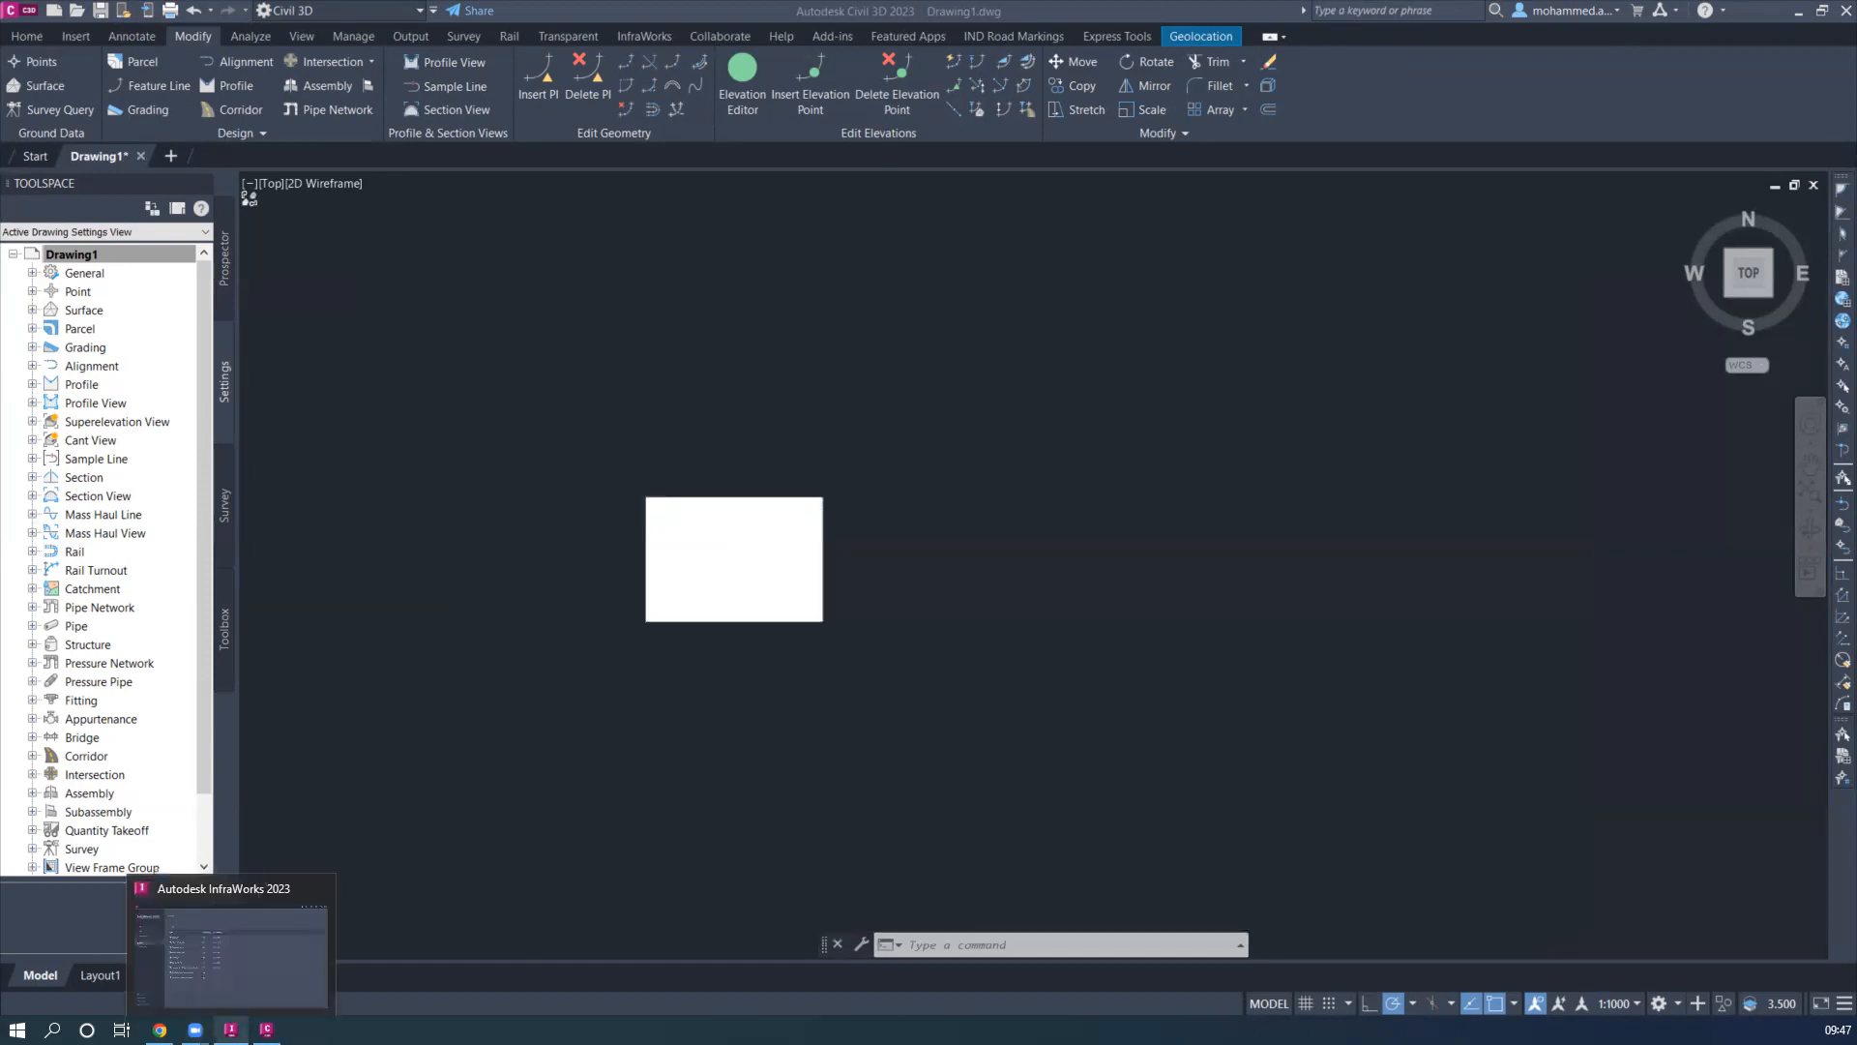
Switch to InfraWorks Model Builder and import the area polygon from "PROJECT BOUNDRY.prj" and the "PROJECT BOUNDRY" shapefile in the Desktop's Solar folder
left_click(230, 1029)
key("ctrl")
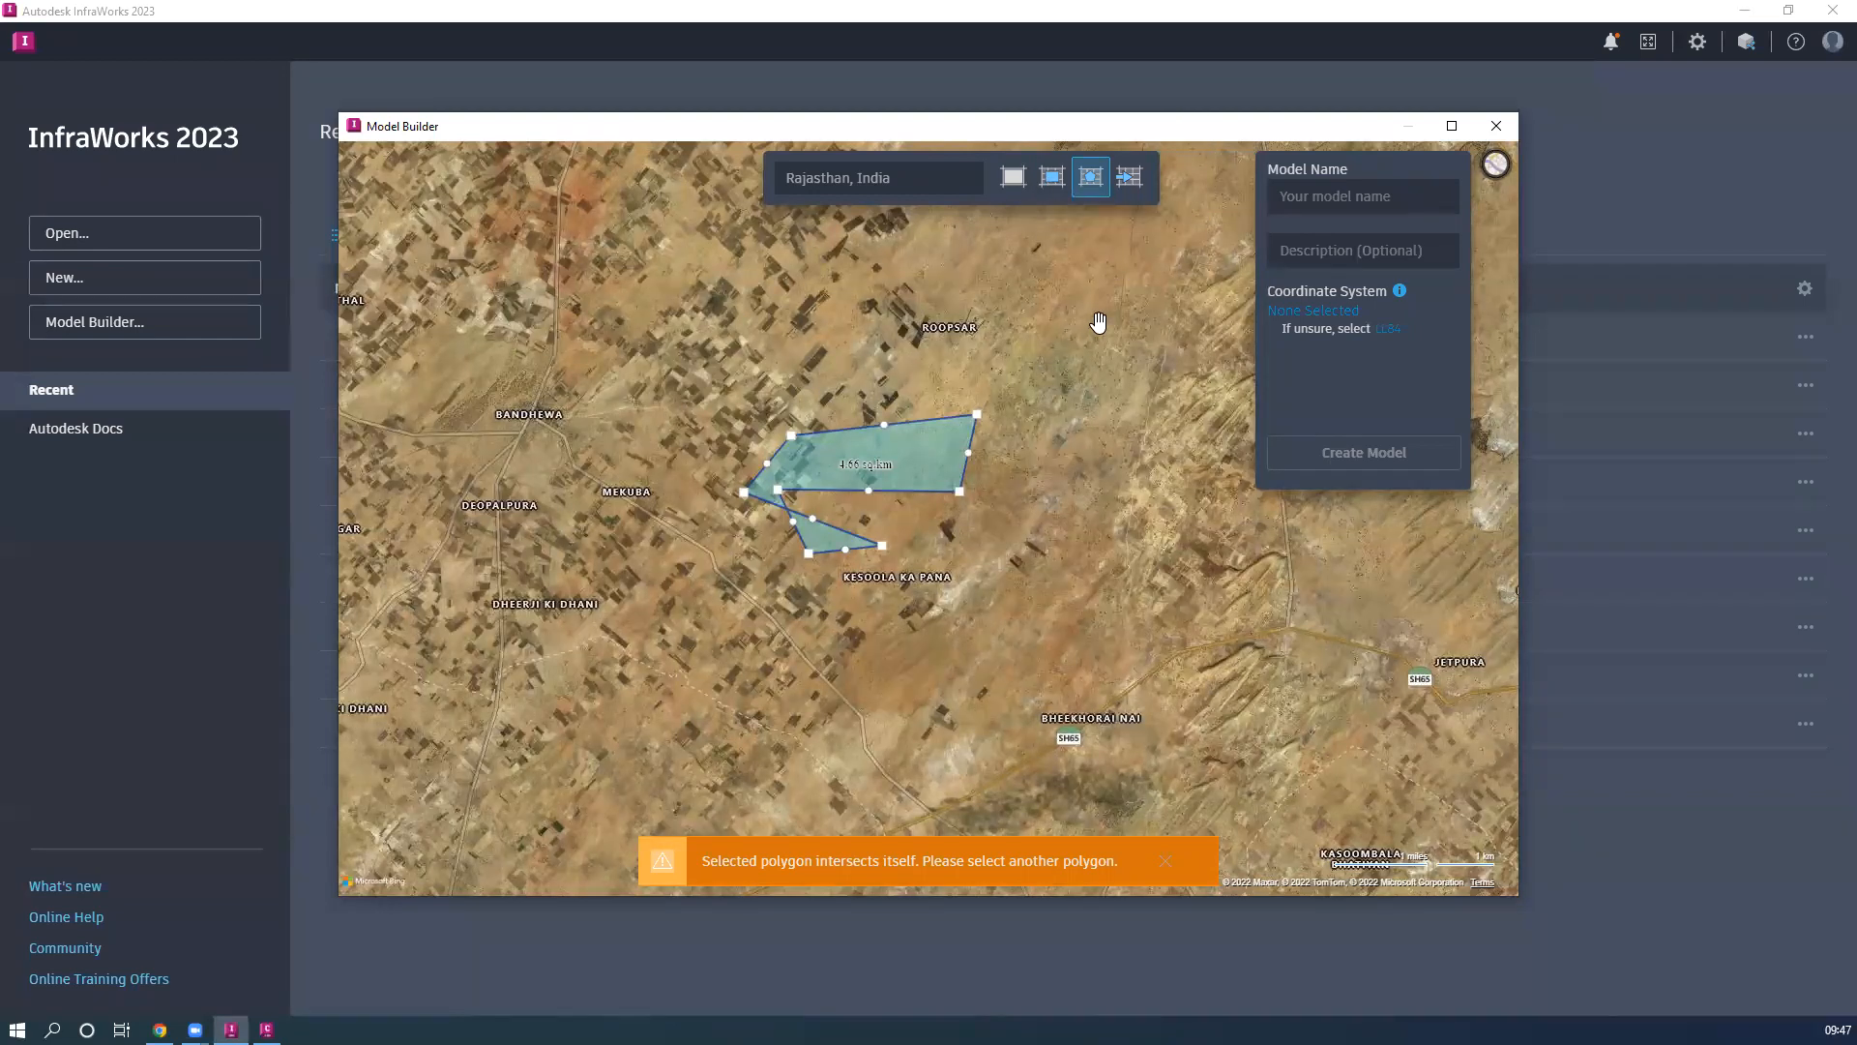
left_click(1130, 182)
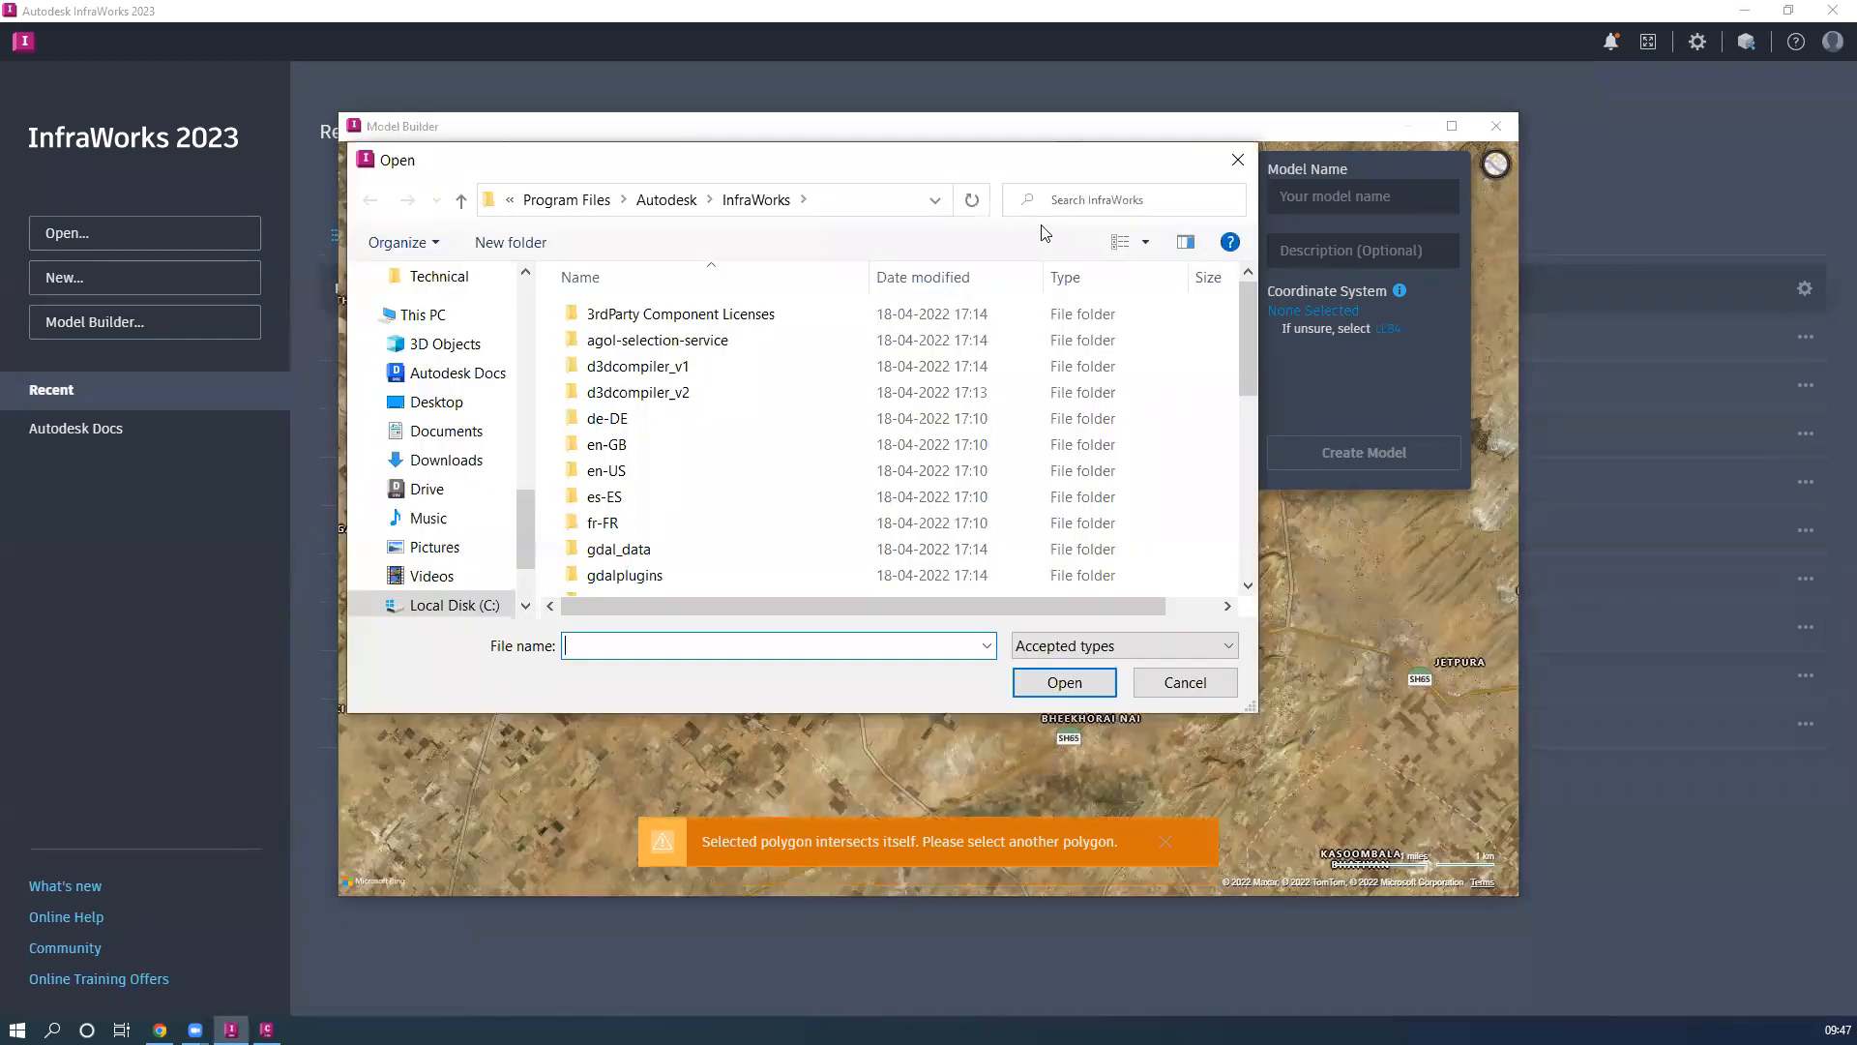
left_click(461, 411)
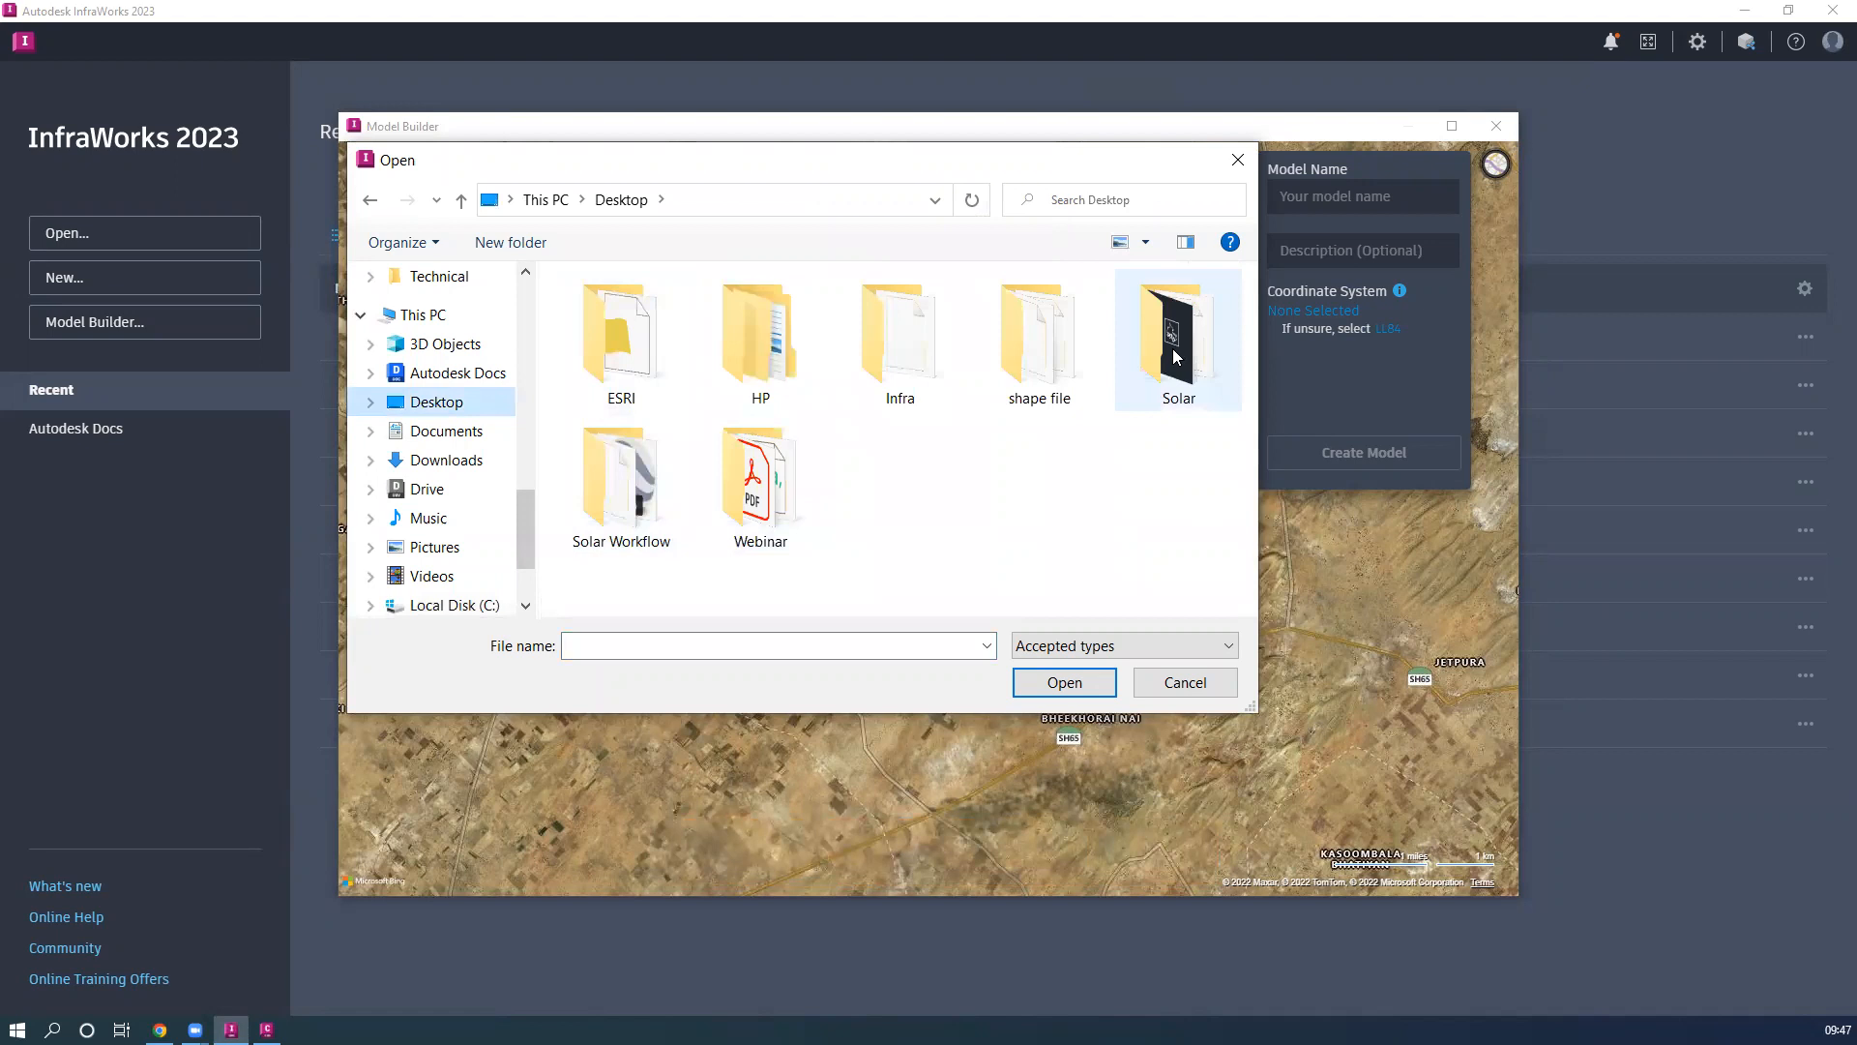
double_click(639, 468)
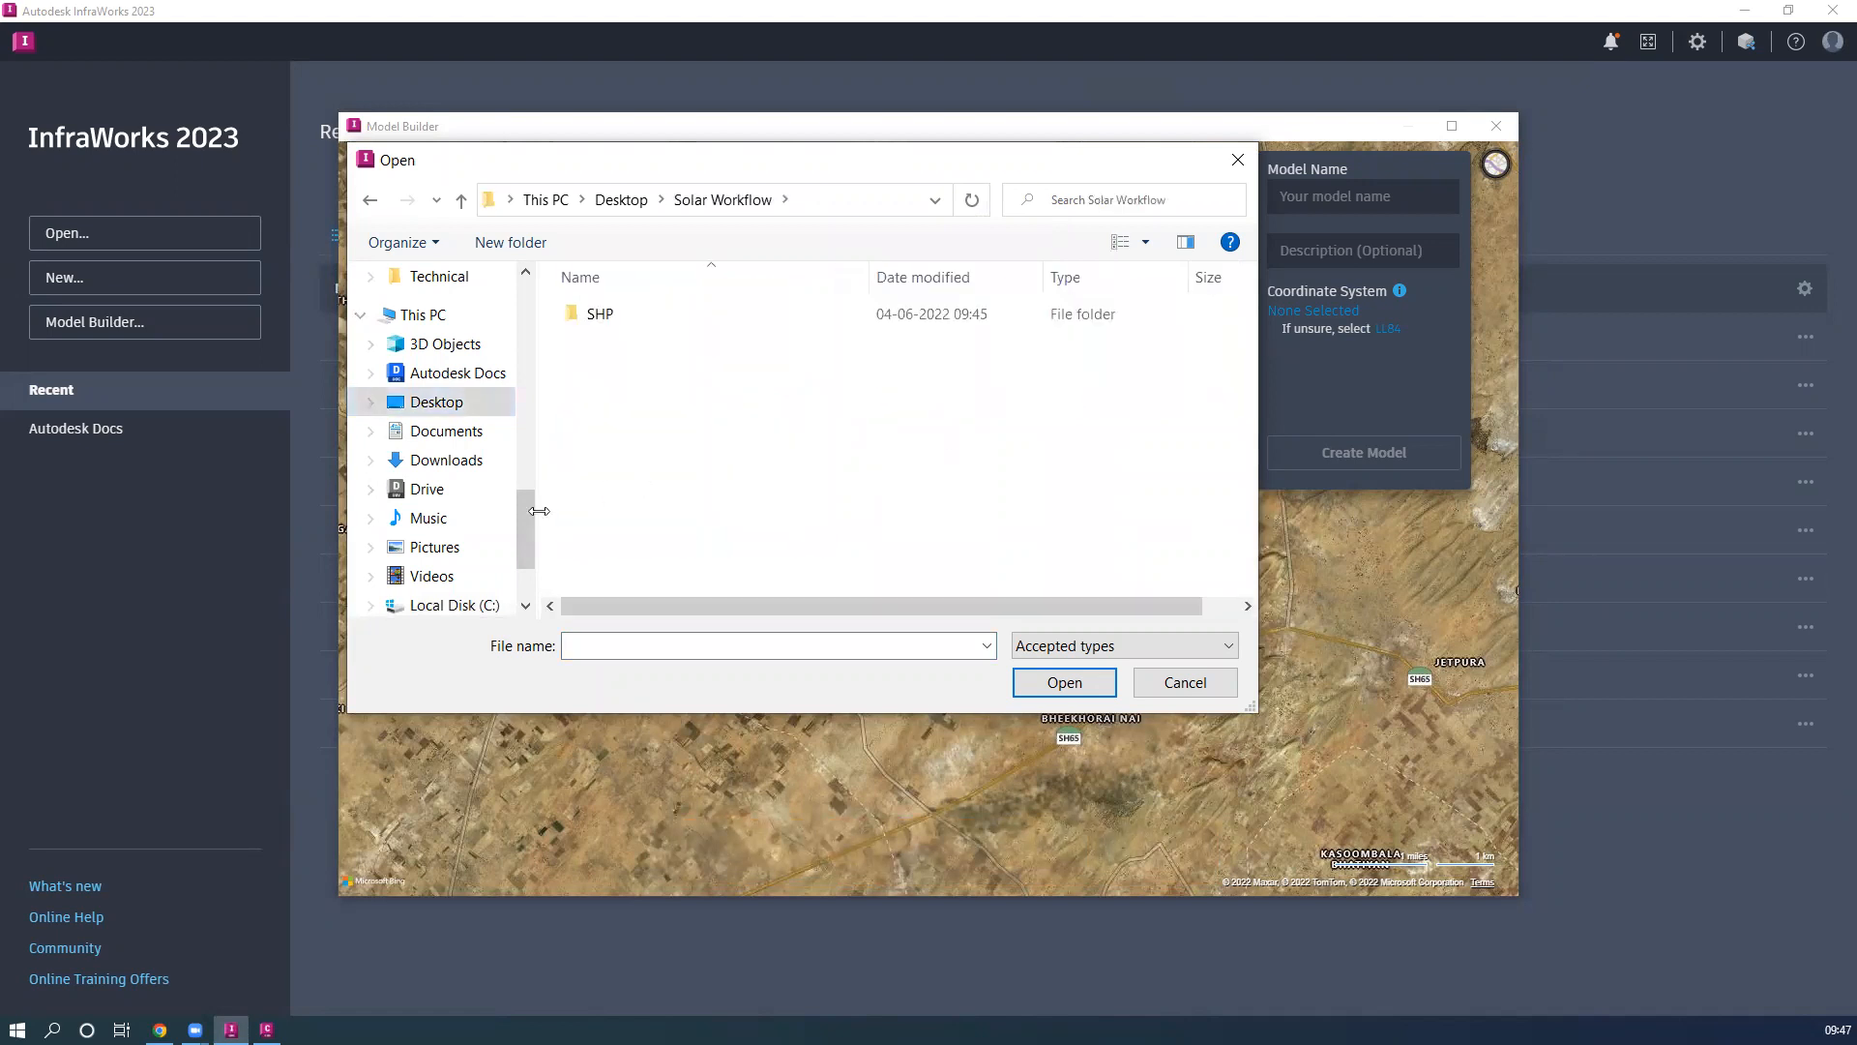
left_click(621, 205)
double_click(1175, 334)
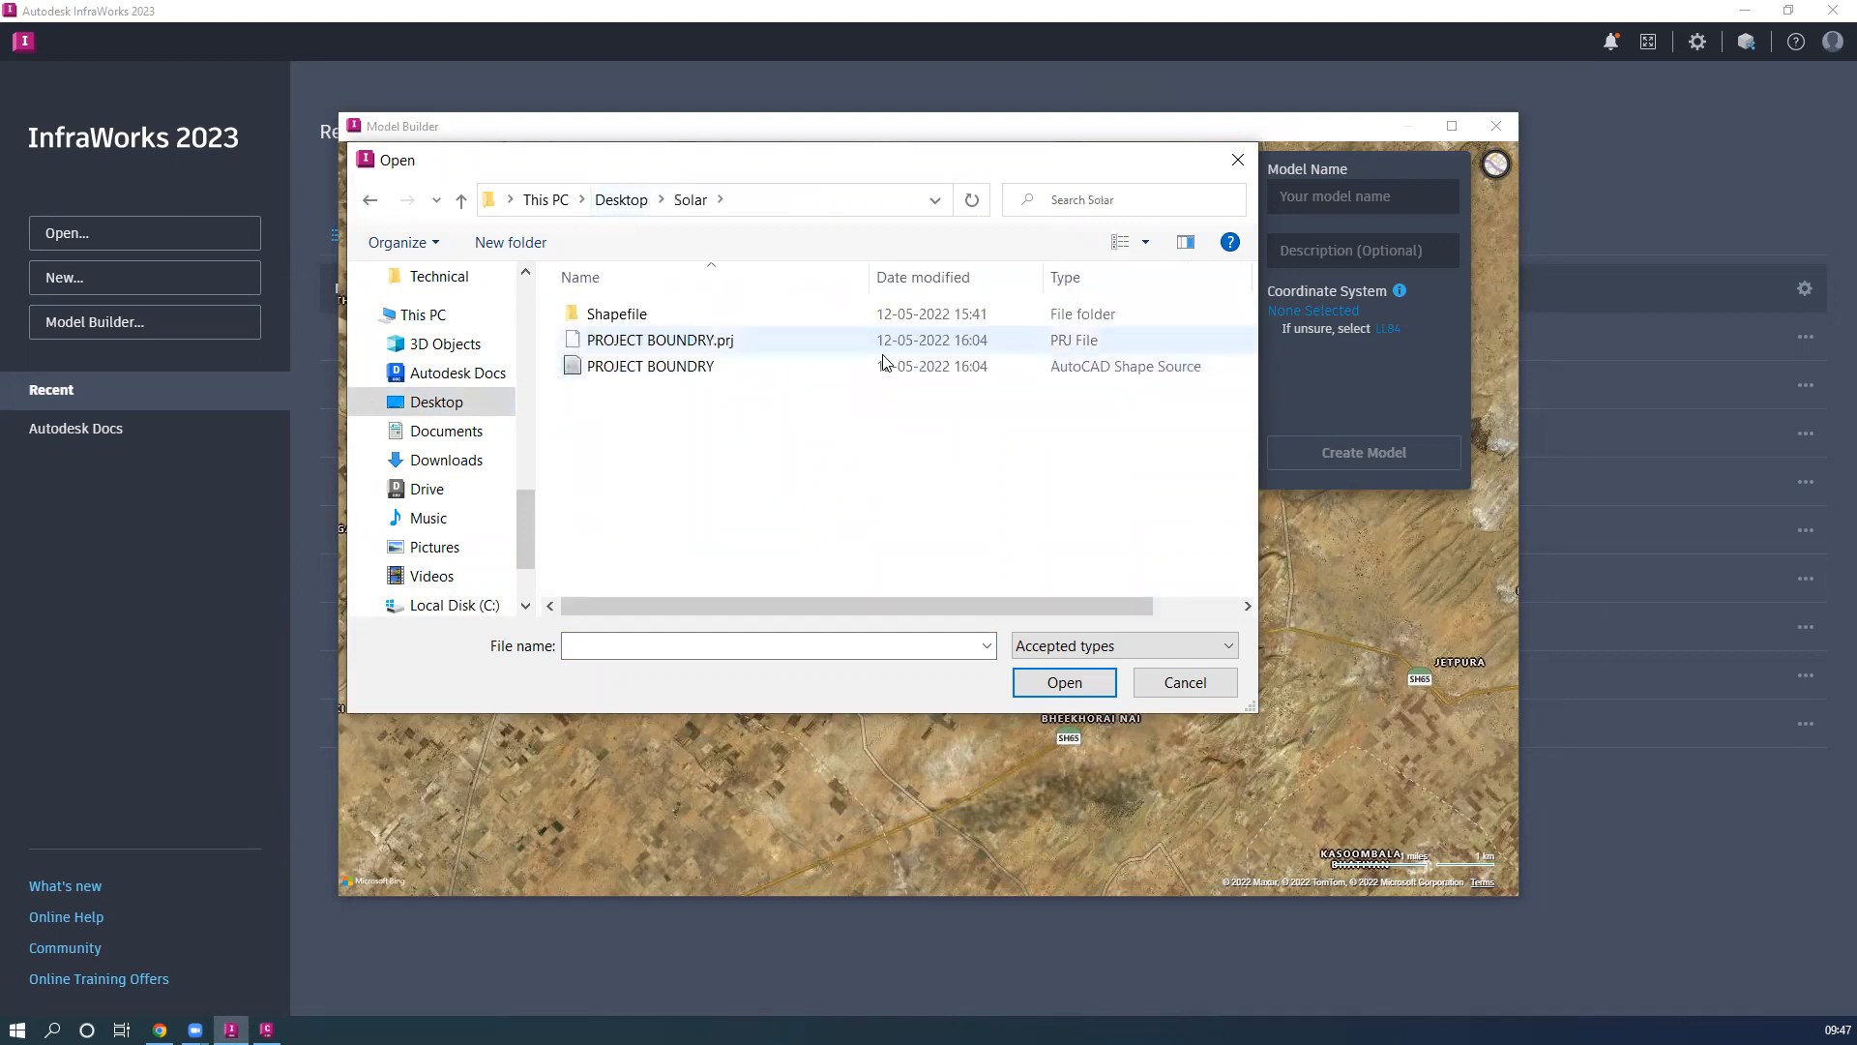
left_click_drag(750, 407, 669, 335)
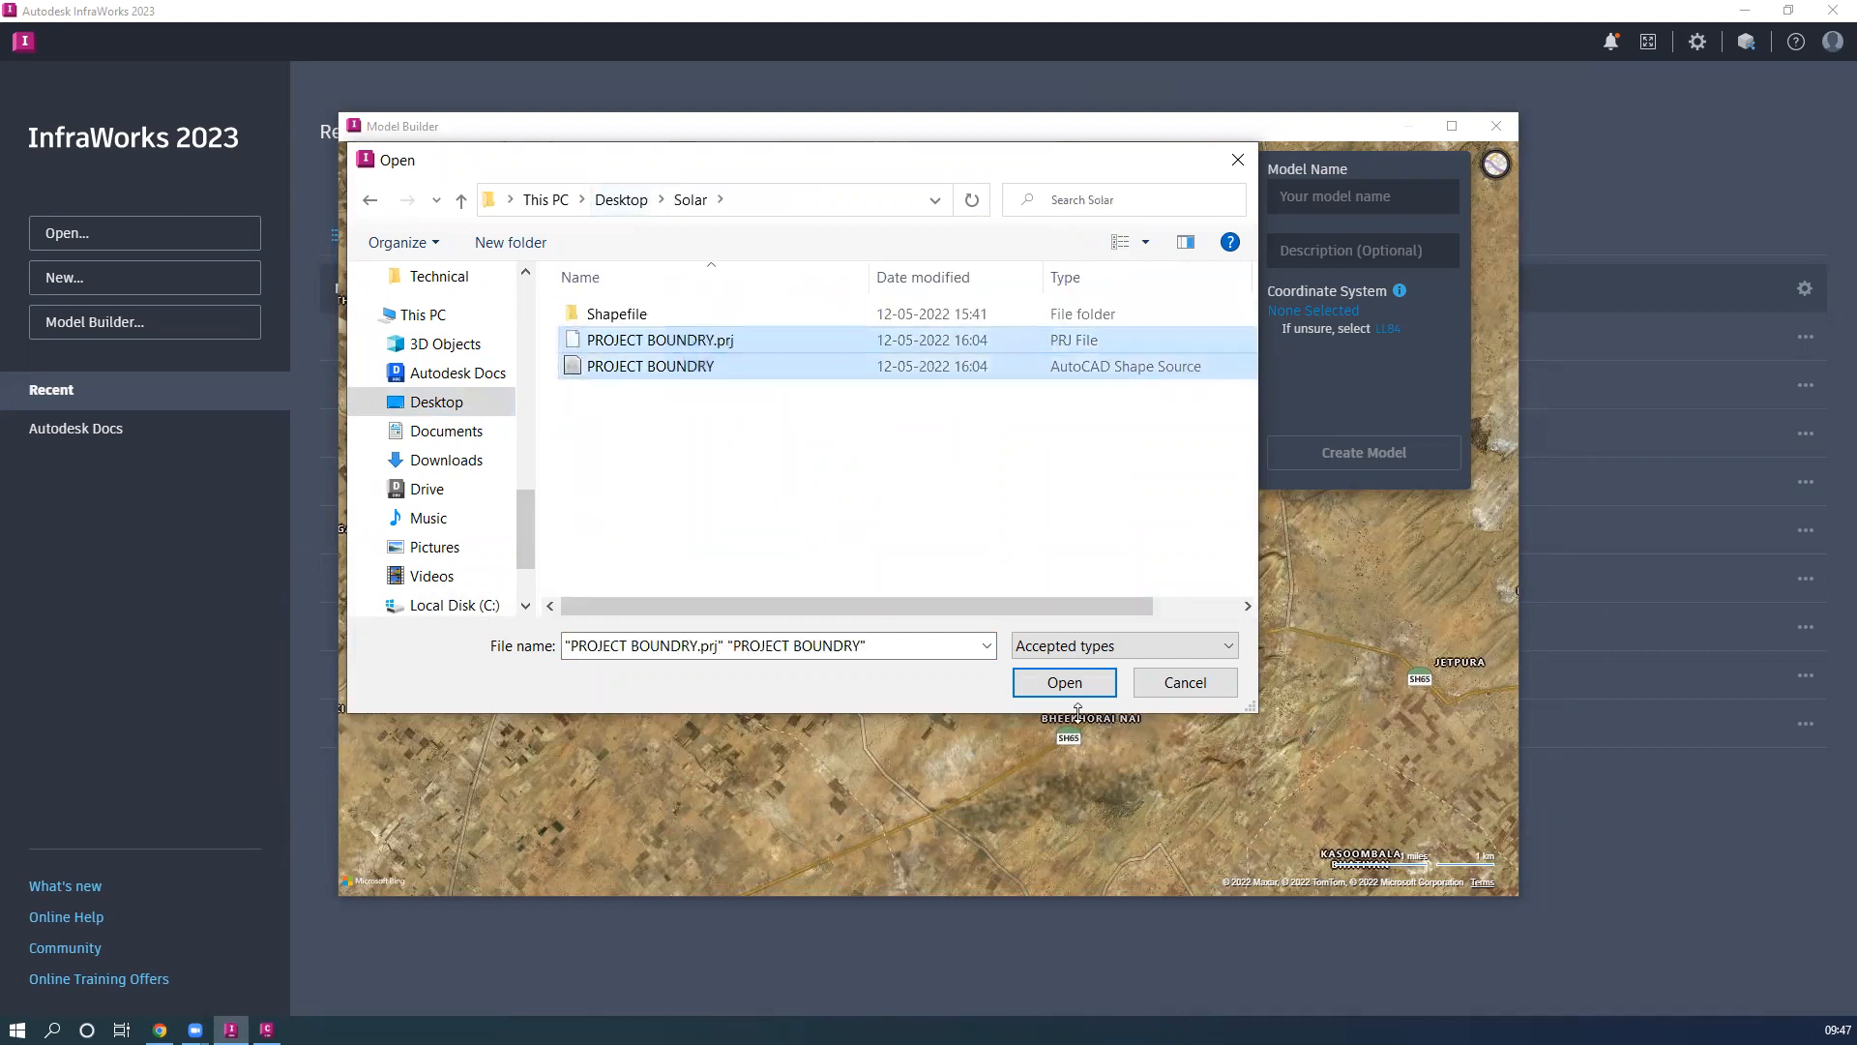
left_click(1063, 683)
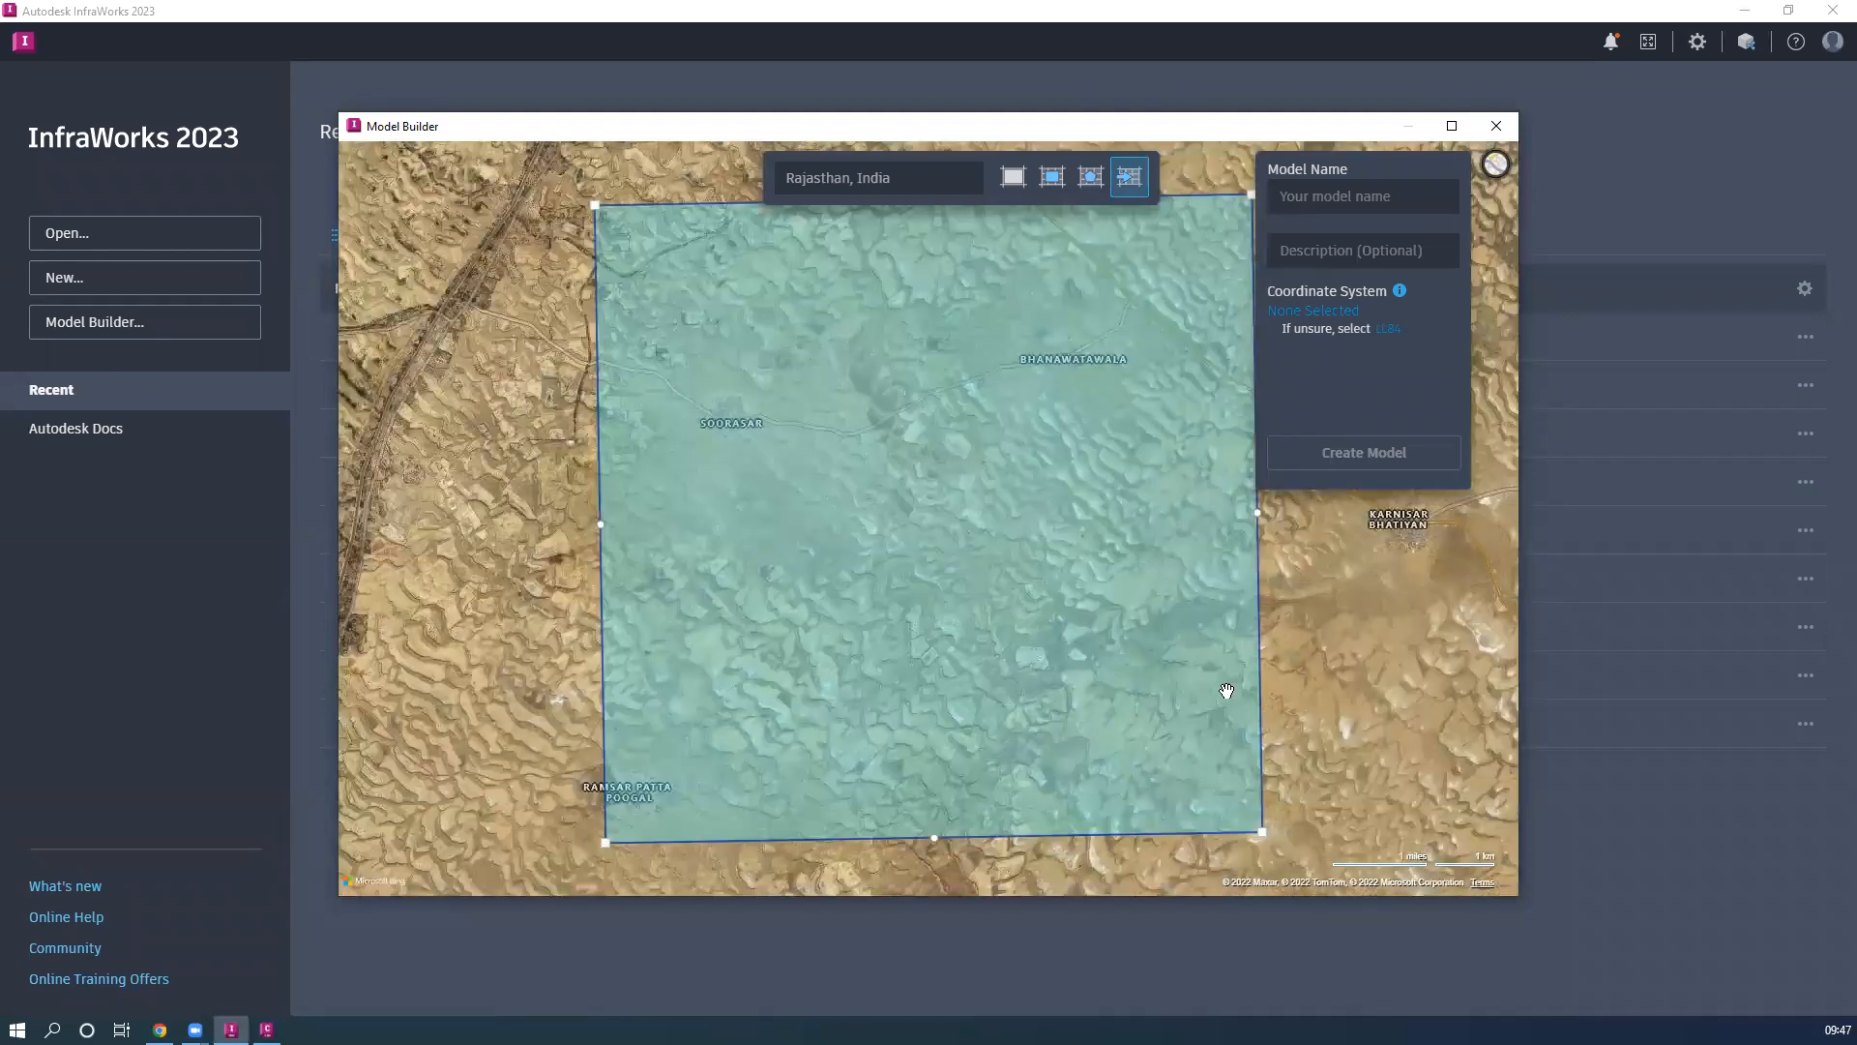
Examine the imported boundary polygon and its surroundings on the Model Builder map
scroll(488, 561, "down", 4)
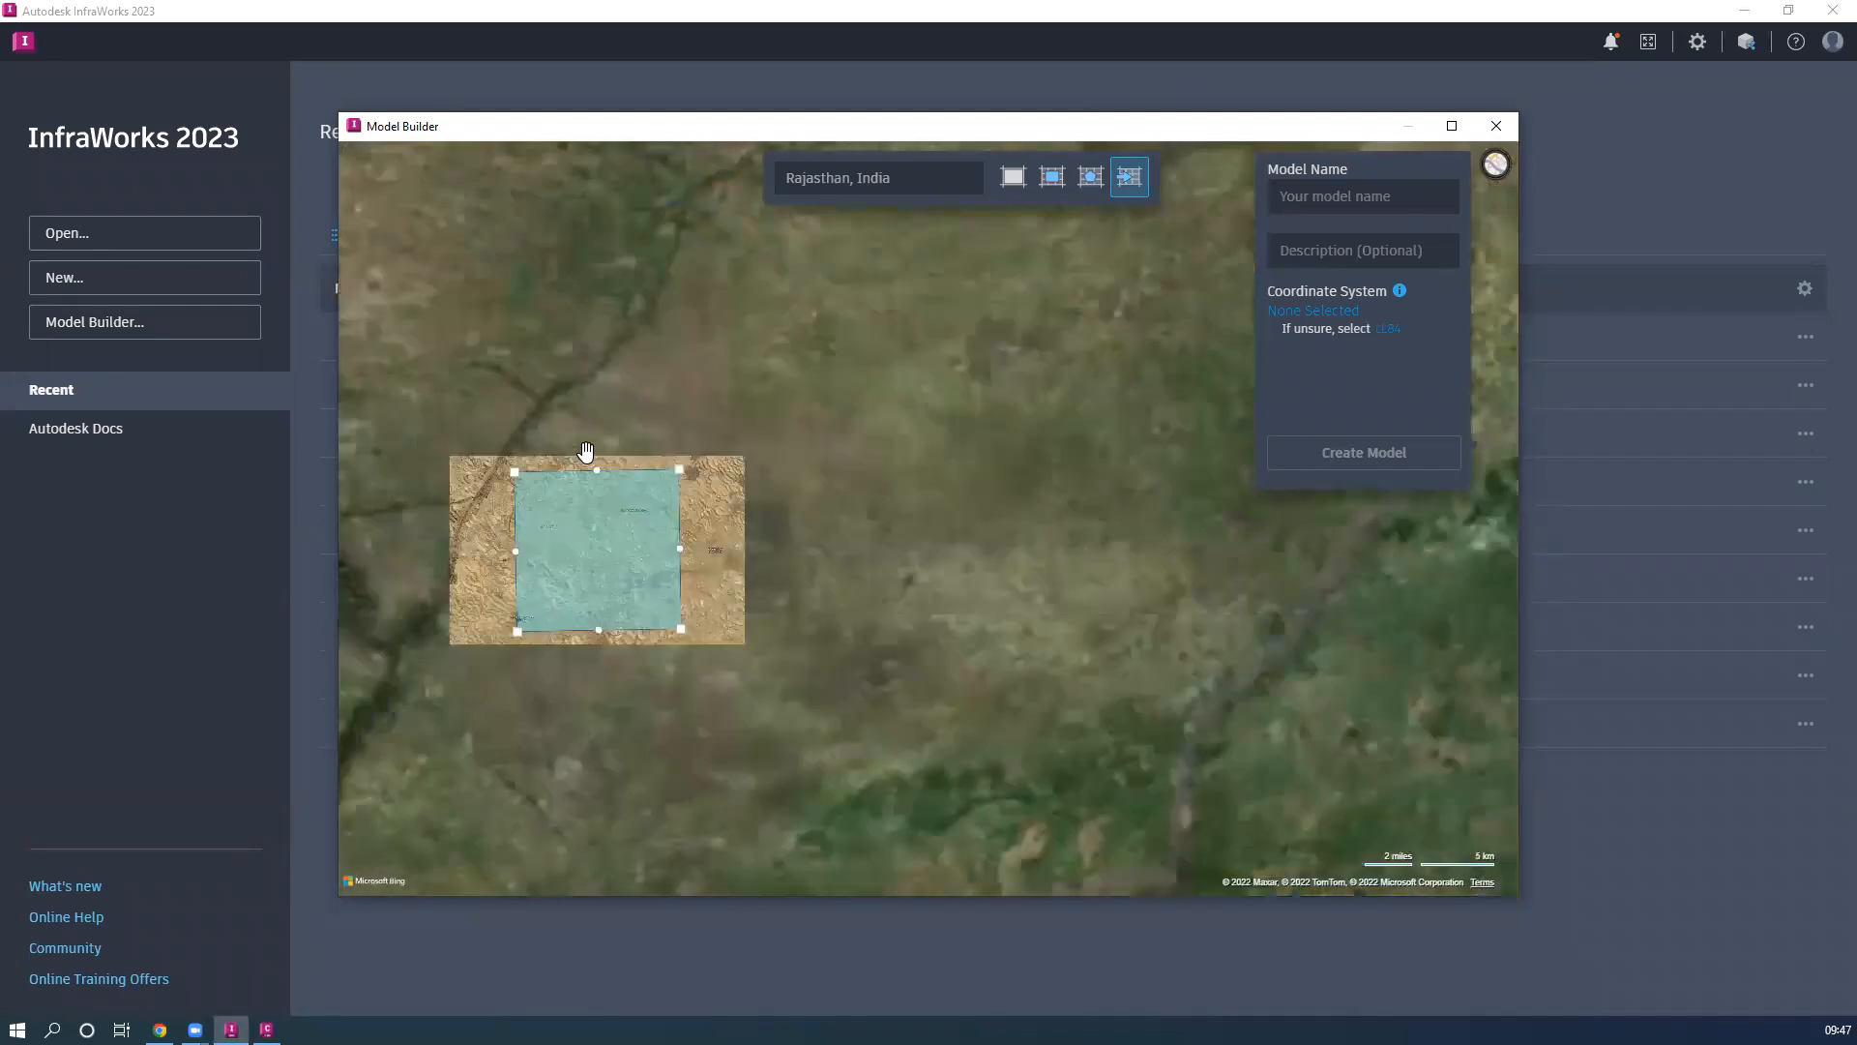
left_click_drag(564, 716, 650, 718)
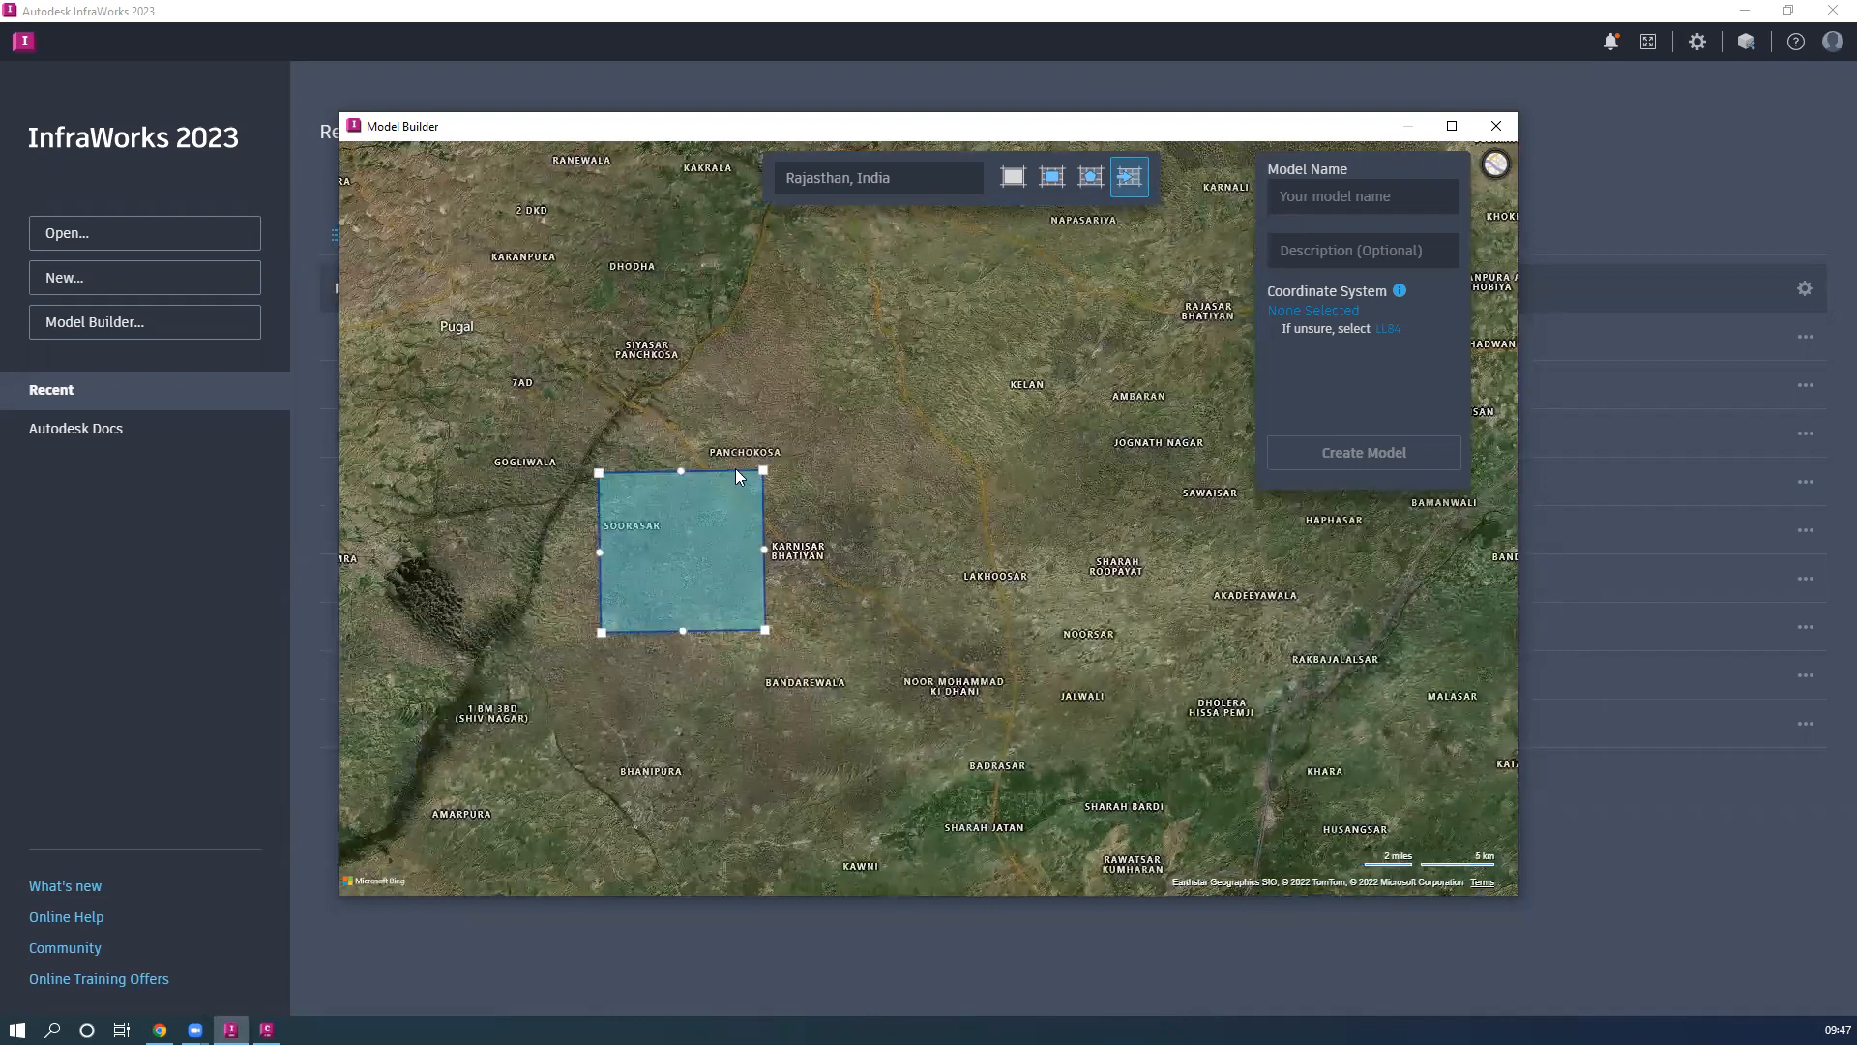
scroll(595, 532, "up", 1)
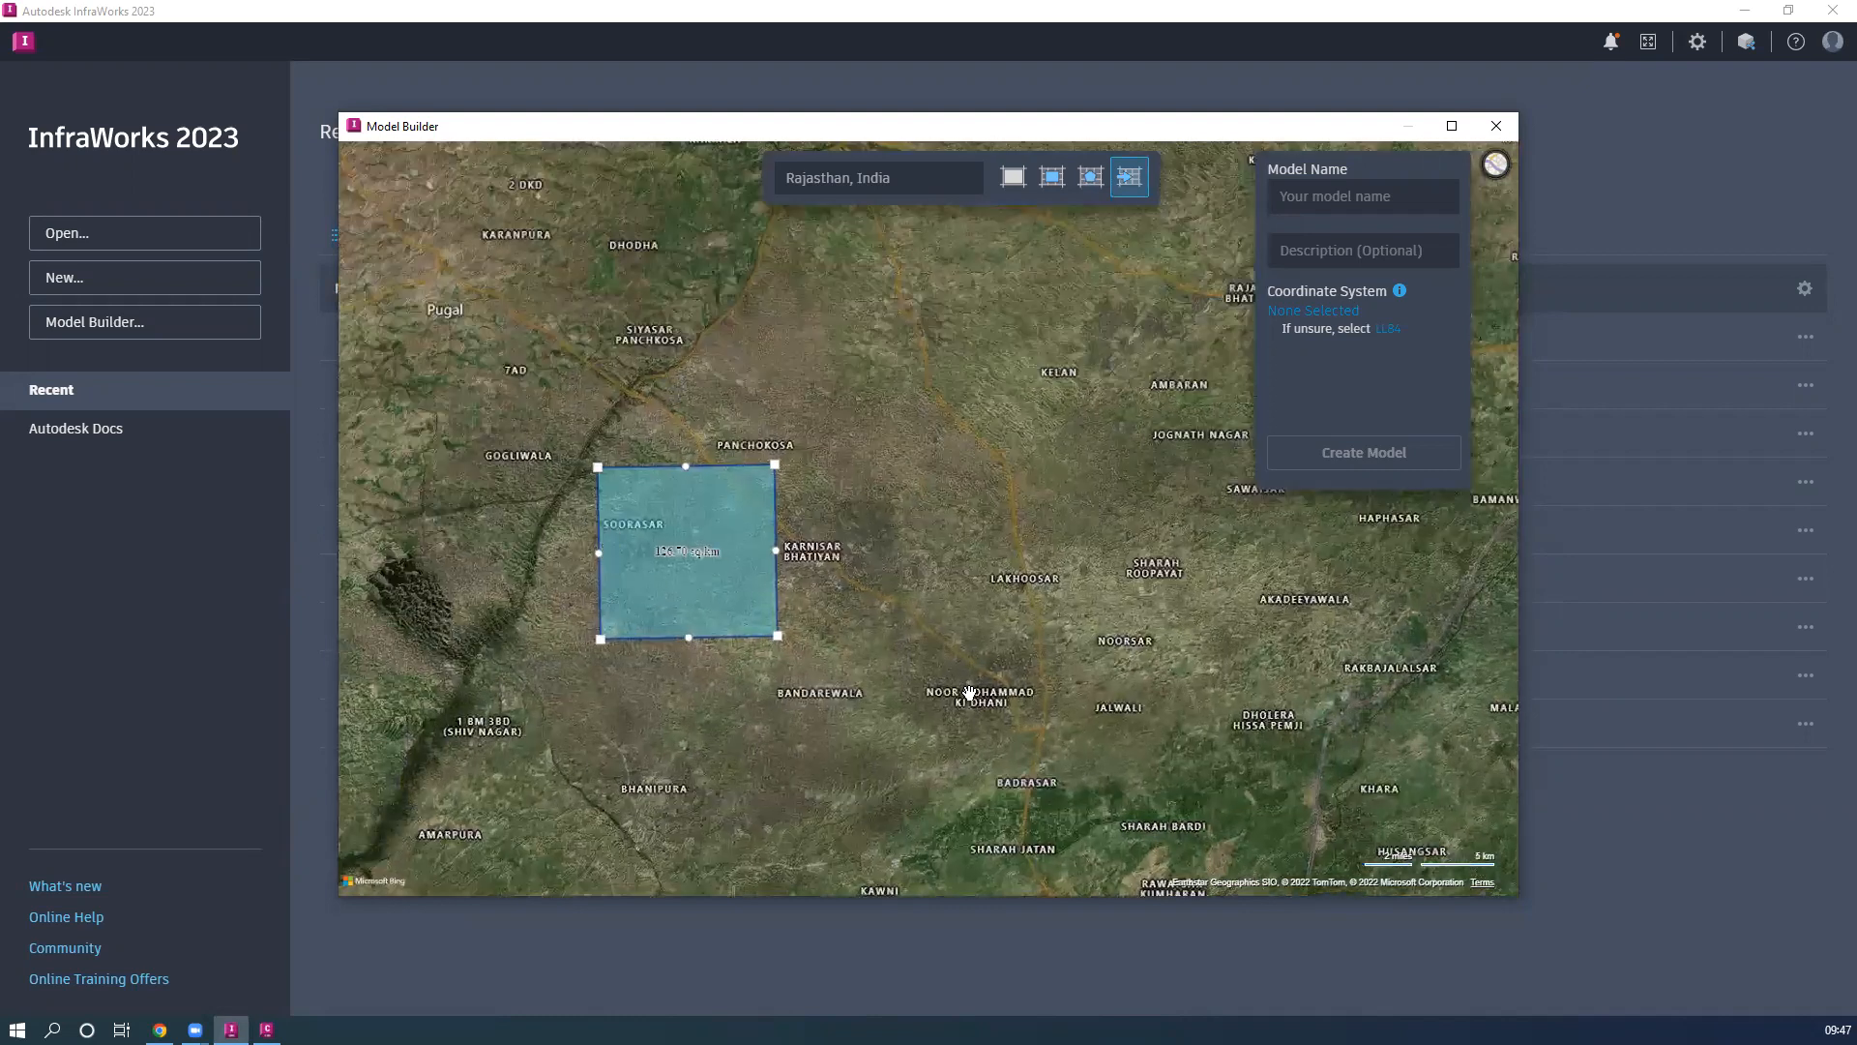
key("ctrl")
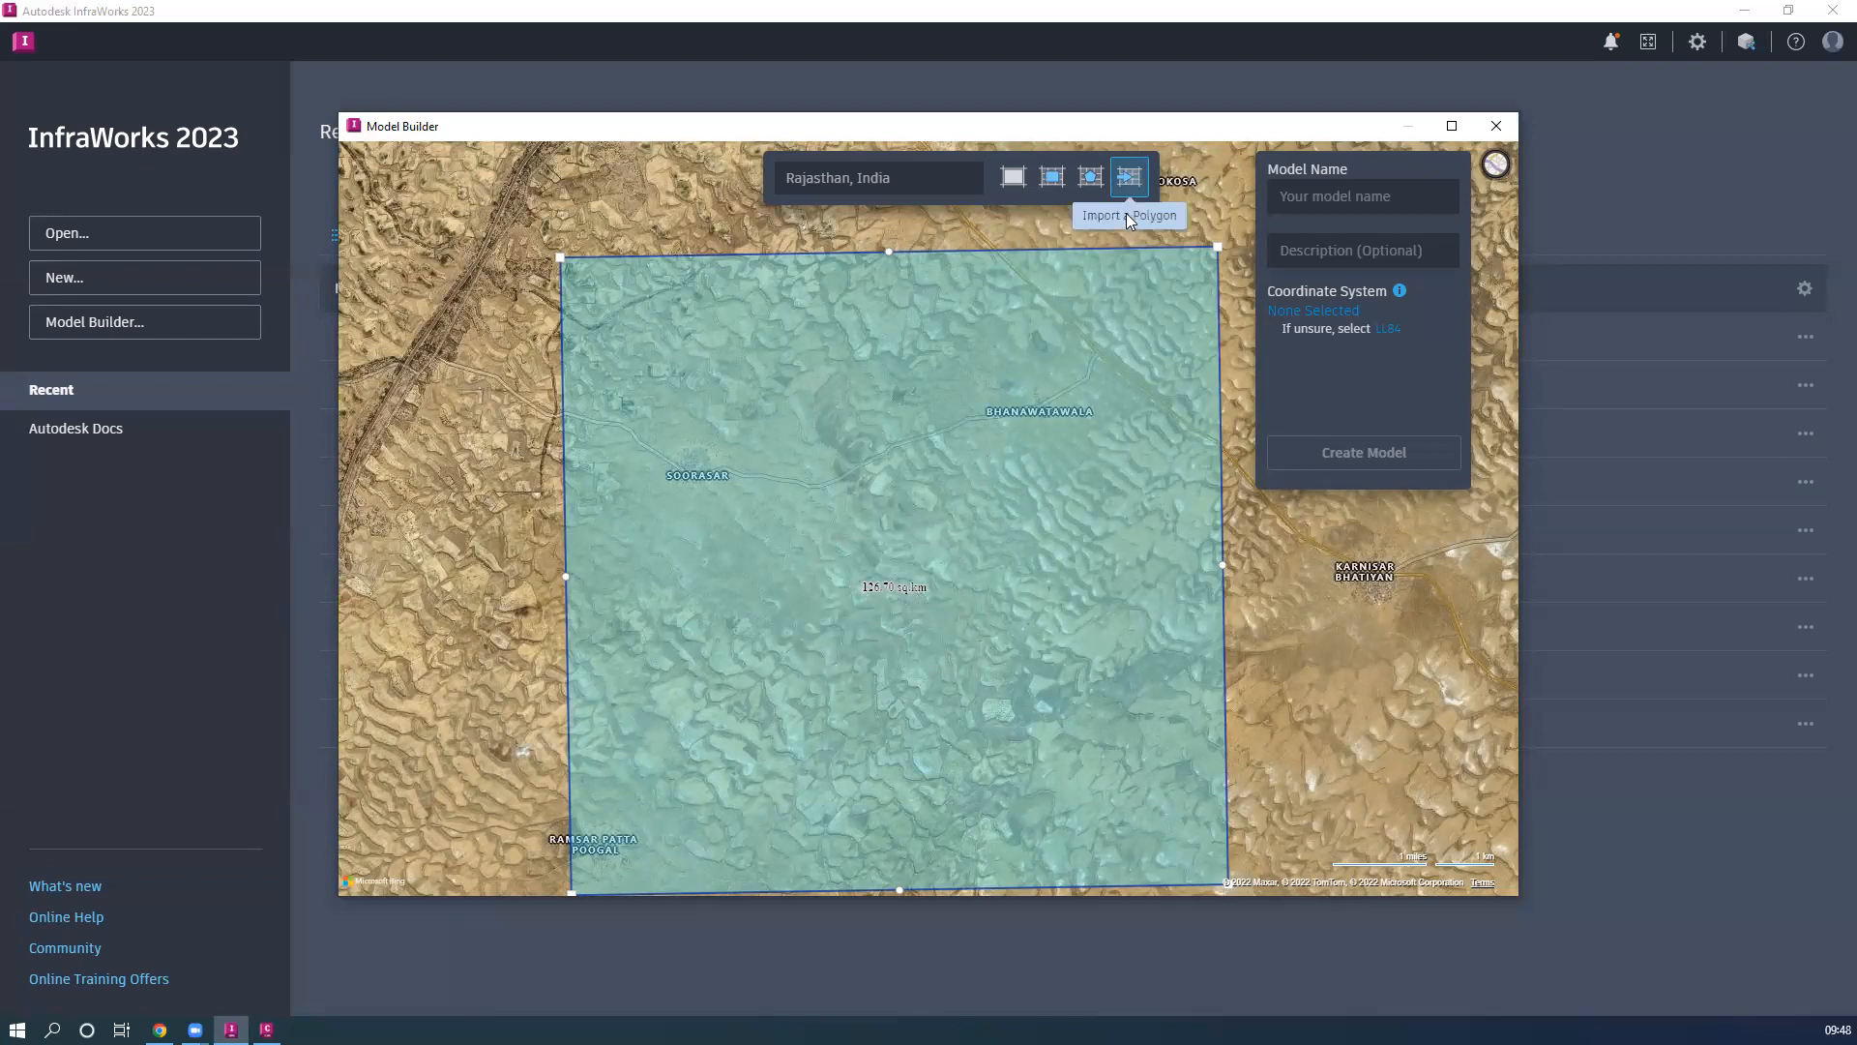
scroll(416, 573, "down", 1)
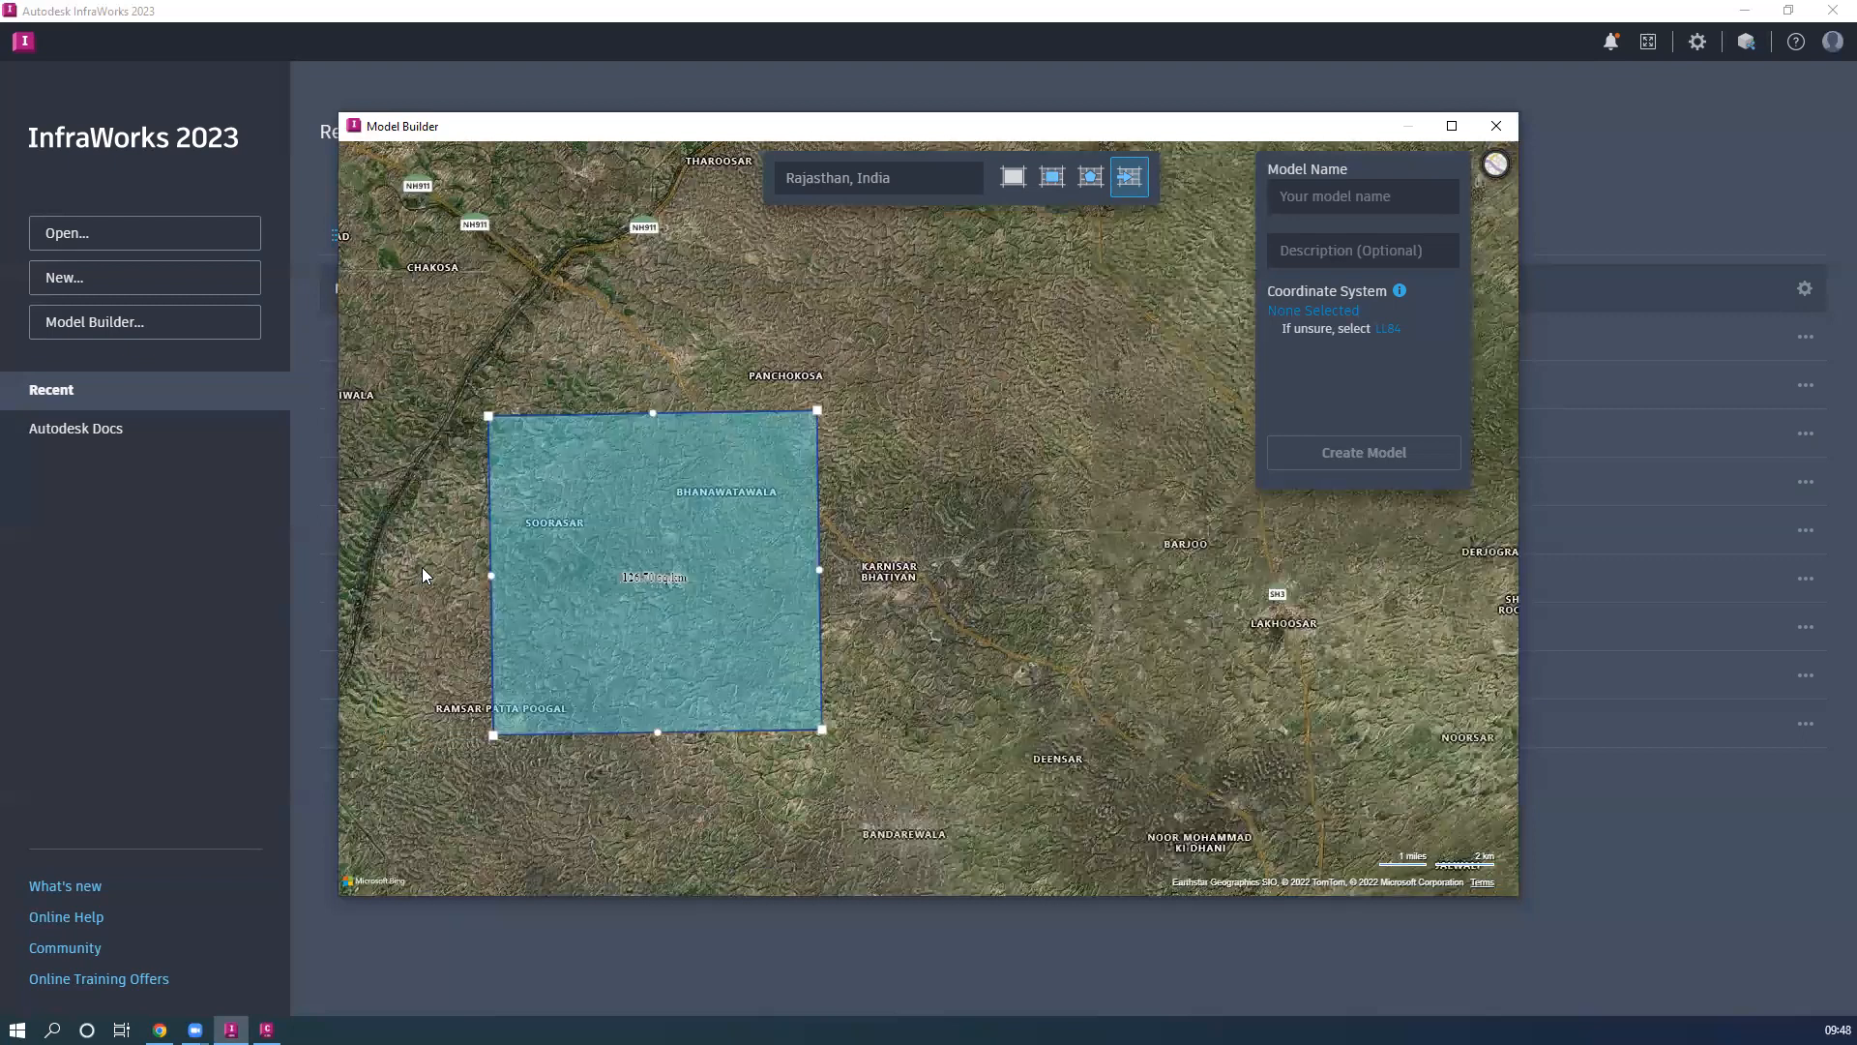
Name the Model Builder model "sampl" and enter "Utm84, rajasthan" as its description
left_click_drag(690, 605, 745, 606)
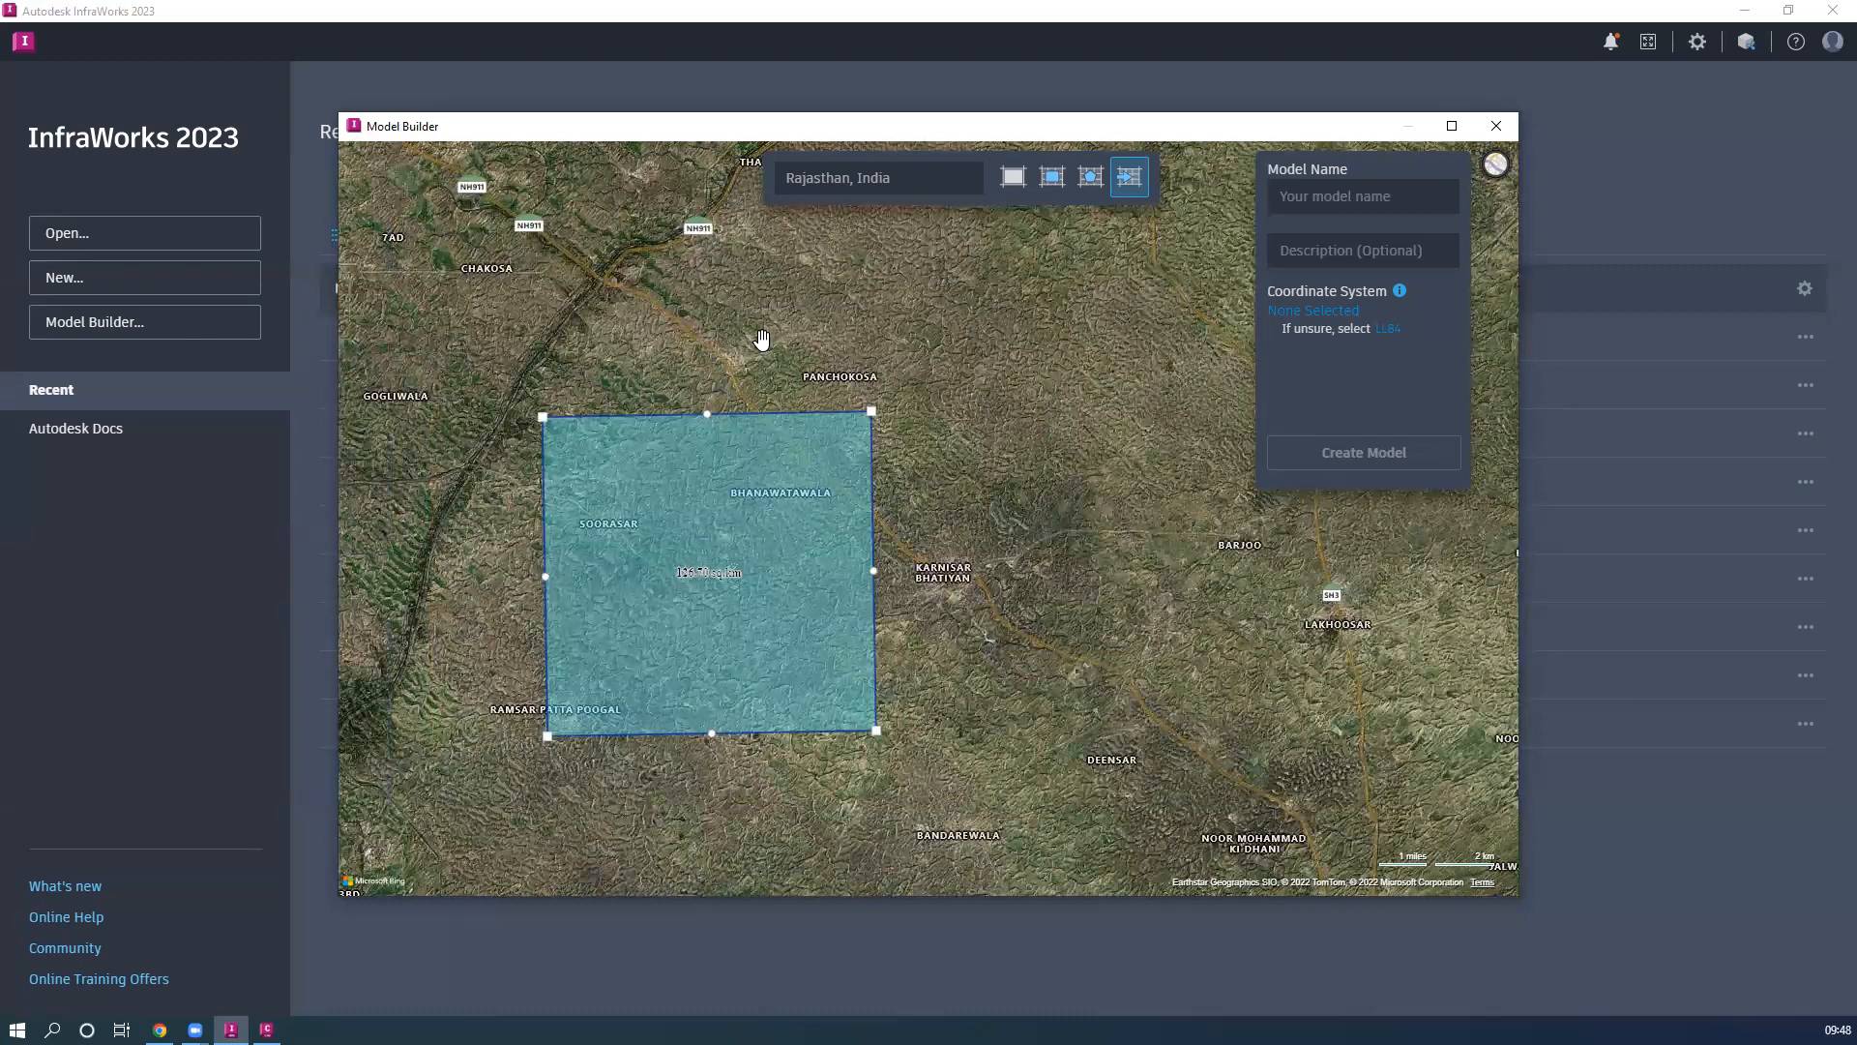
mouse_move(266, 1029)
left_click_drag(958, 519, 984, 485)
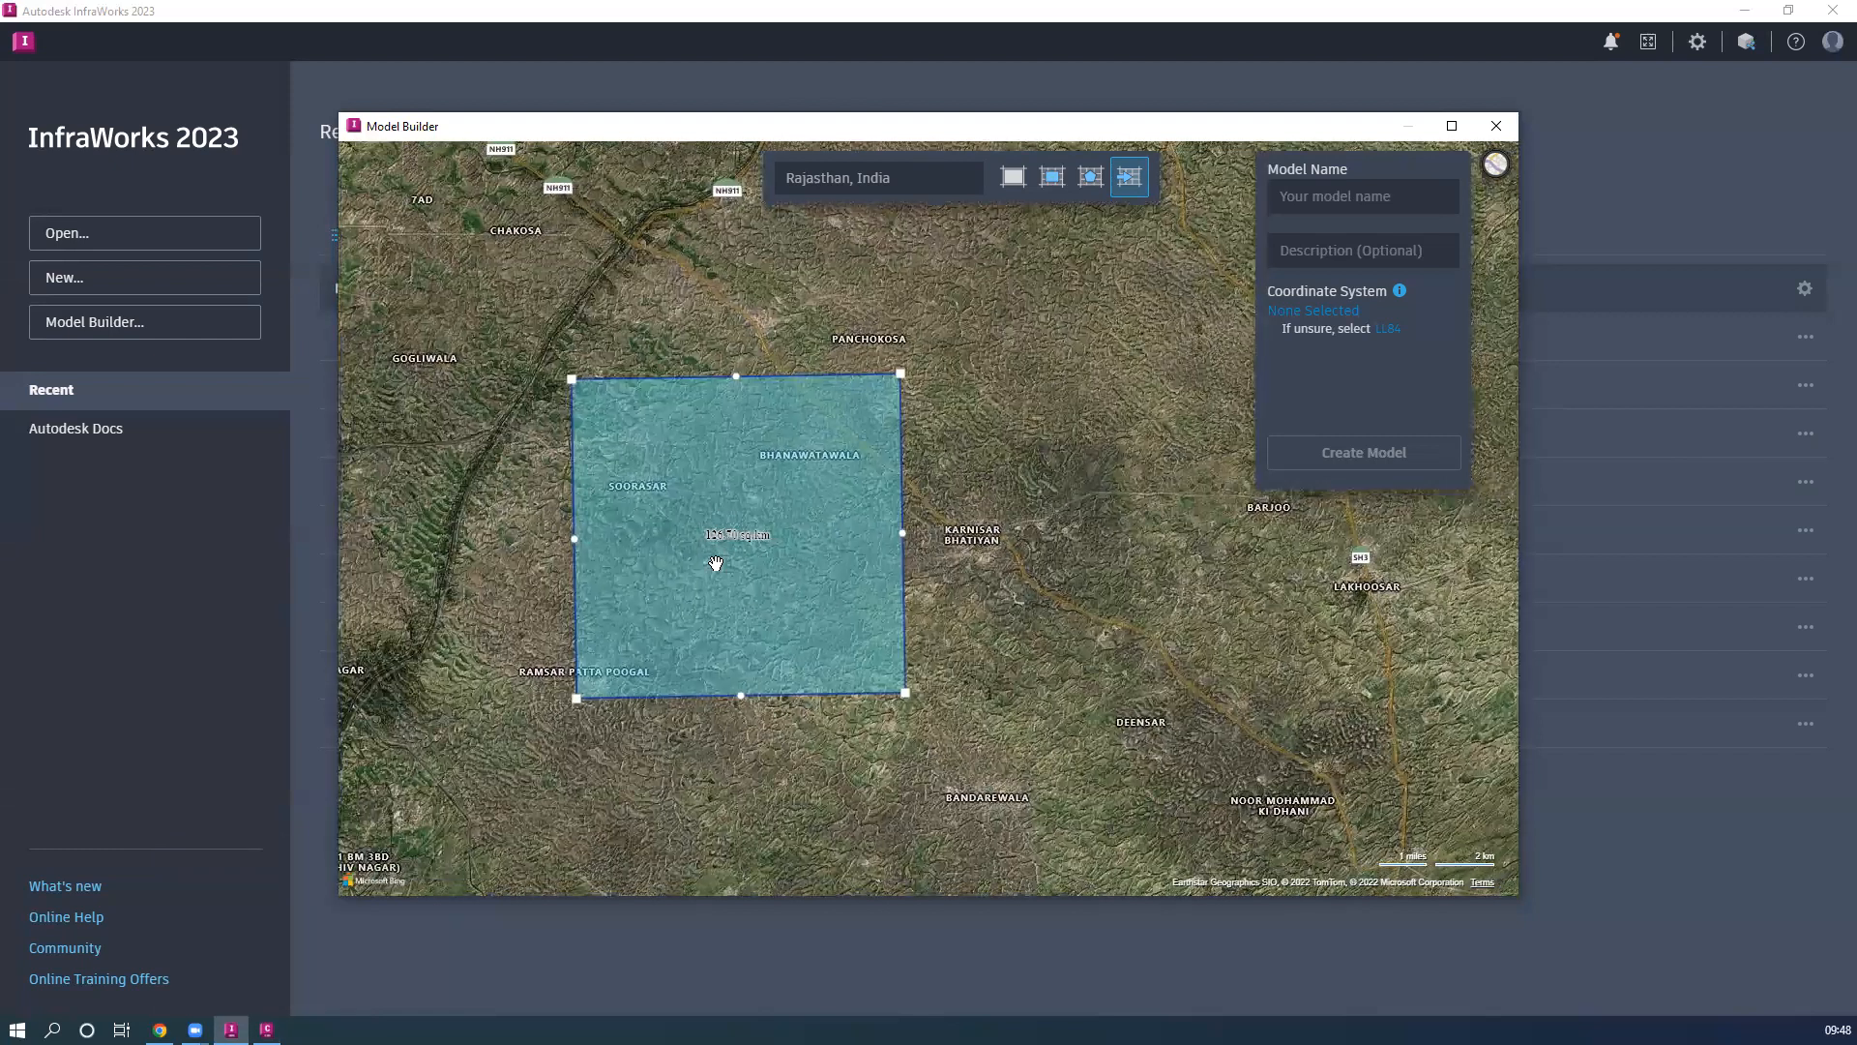
left_click(1327, 198)
type("sampl")
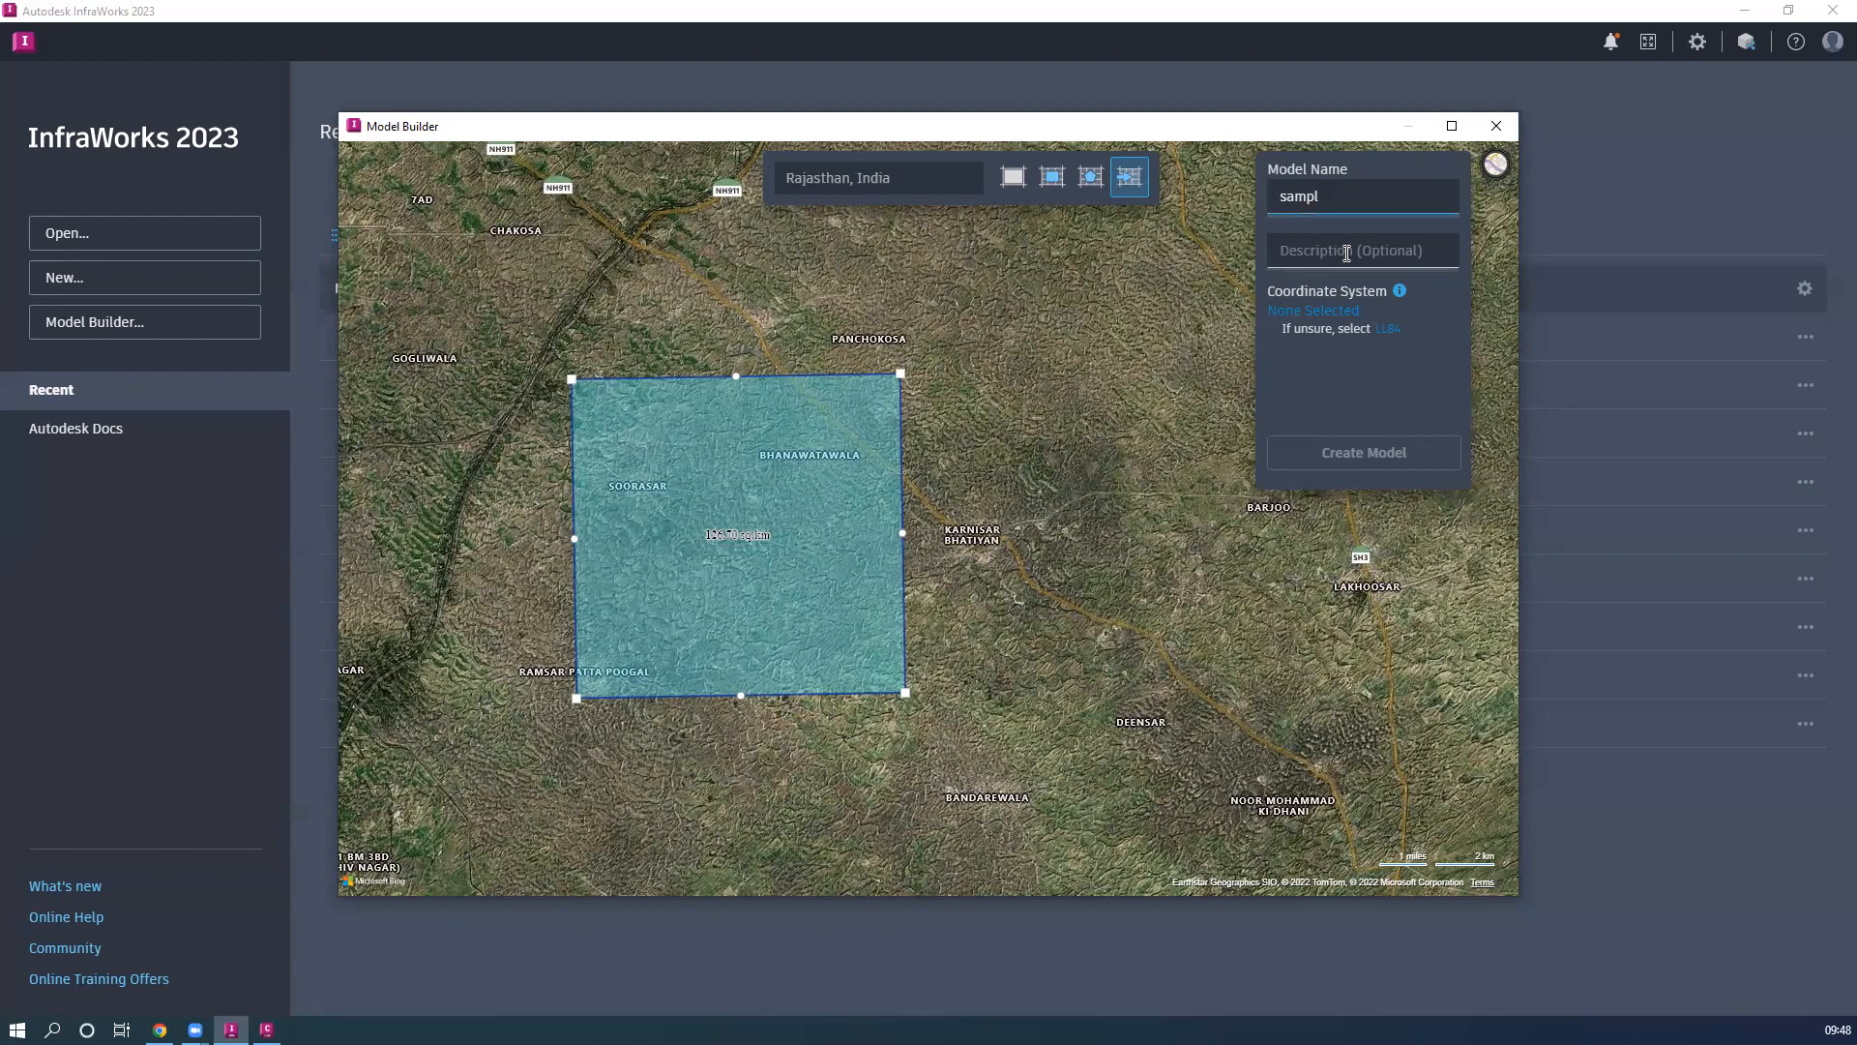
left_click(1347, 251)
left_click(1337, 190)
left_click(1340, 188)
left_click(1405, 259)
type("Ut")
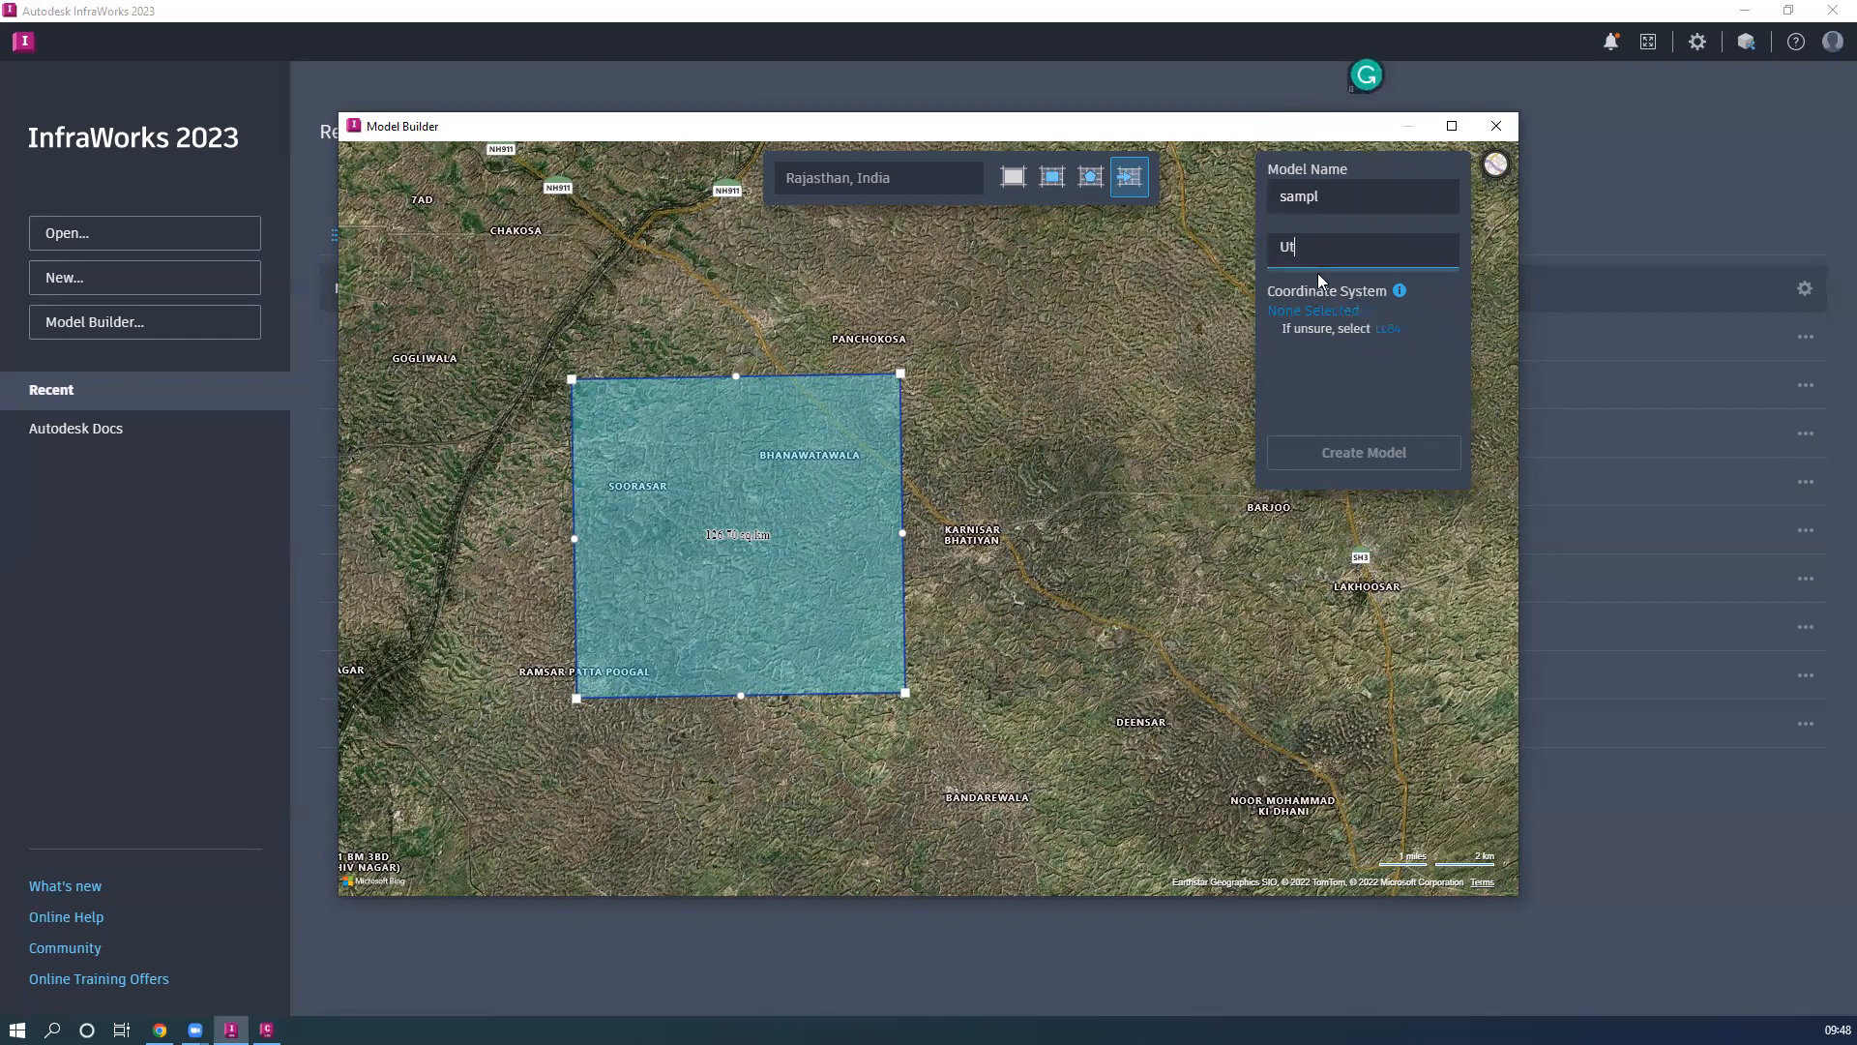
type("m84, rajasthan")
left_click(1315, 271)
left_click(1352, 242)
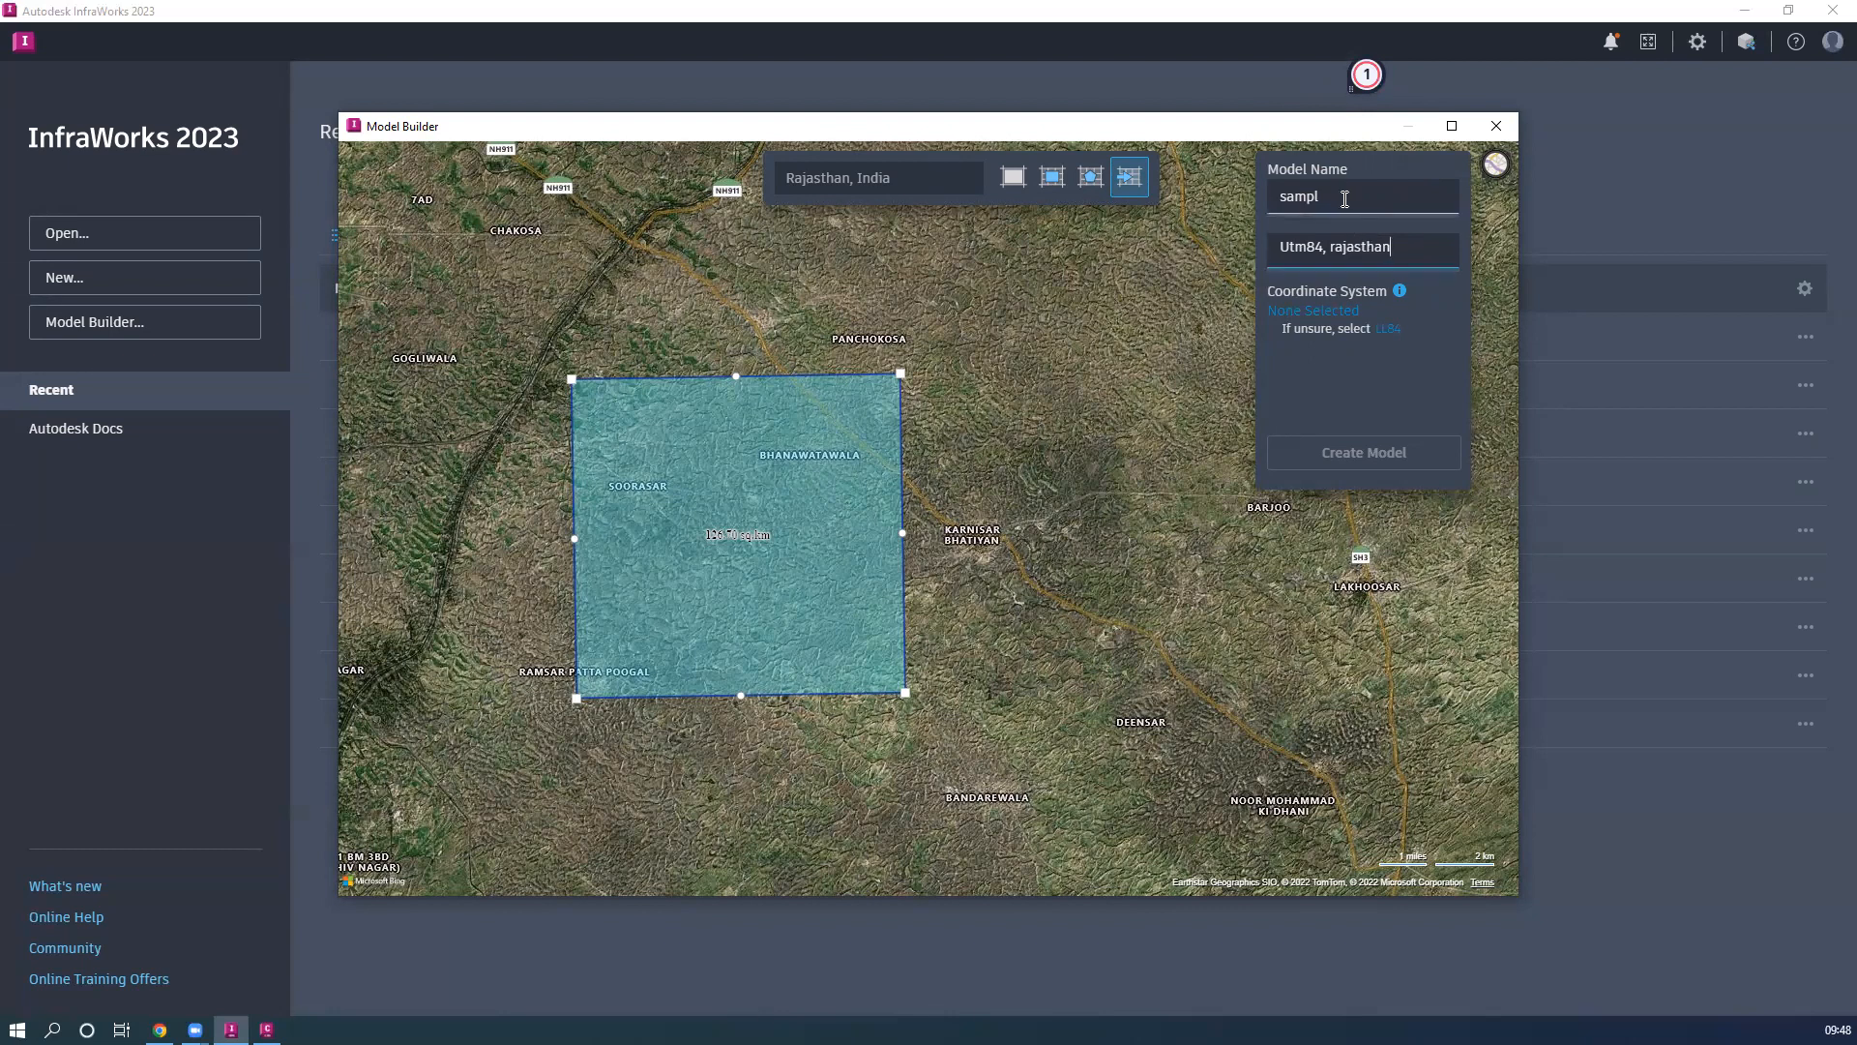
left_click(1375, 253)
left_click(1346, 311)
key("ctrl")
key("ctrl")
key("ctrl")
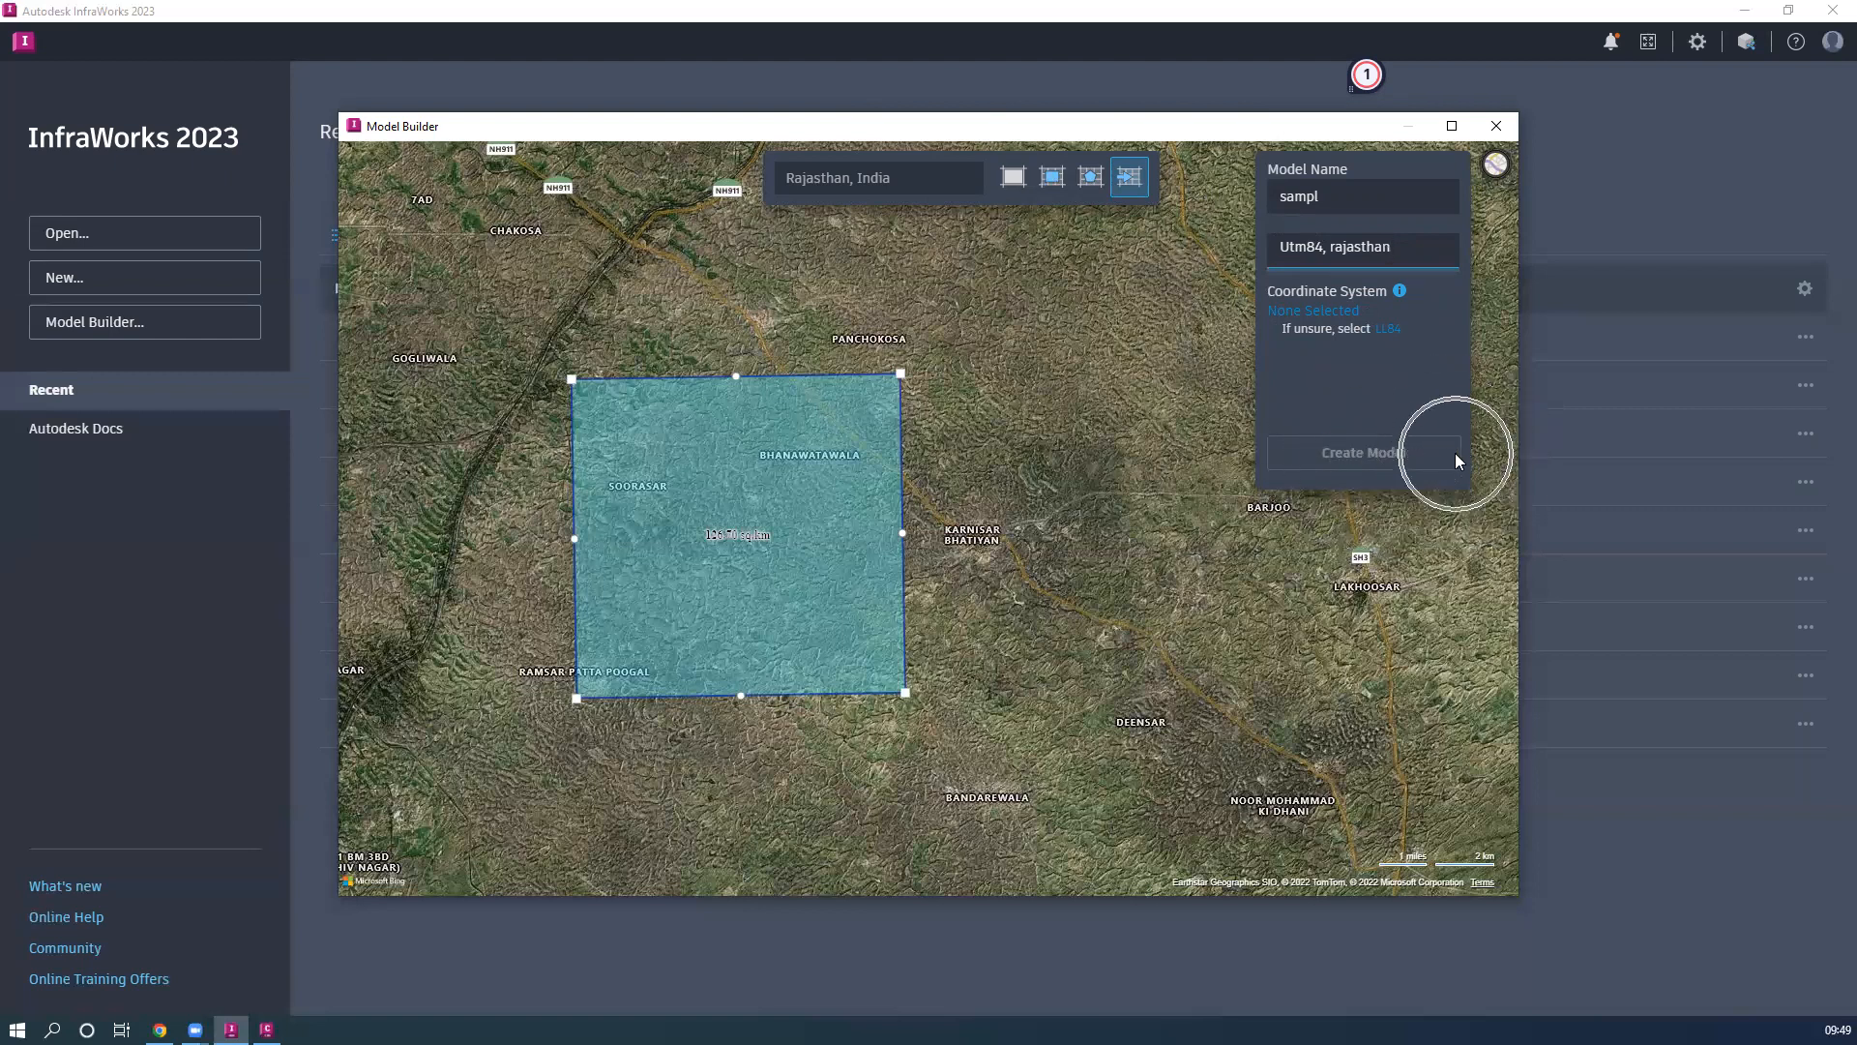
mouse_move(1388, 334)
key("ctrl")
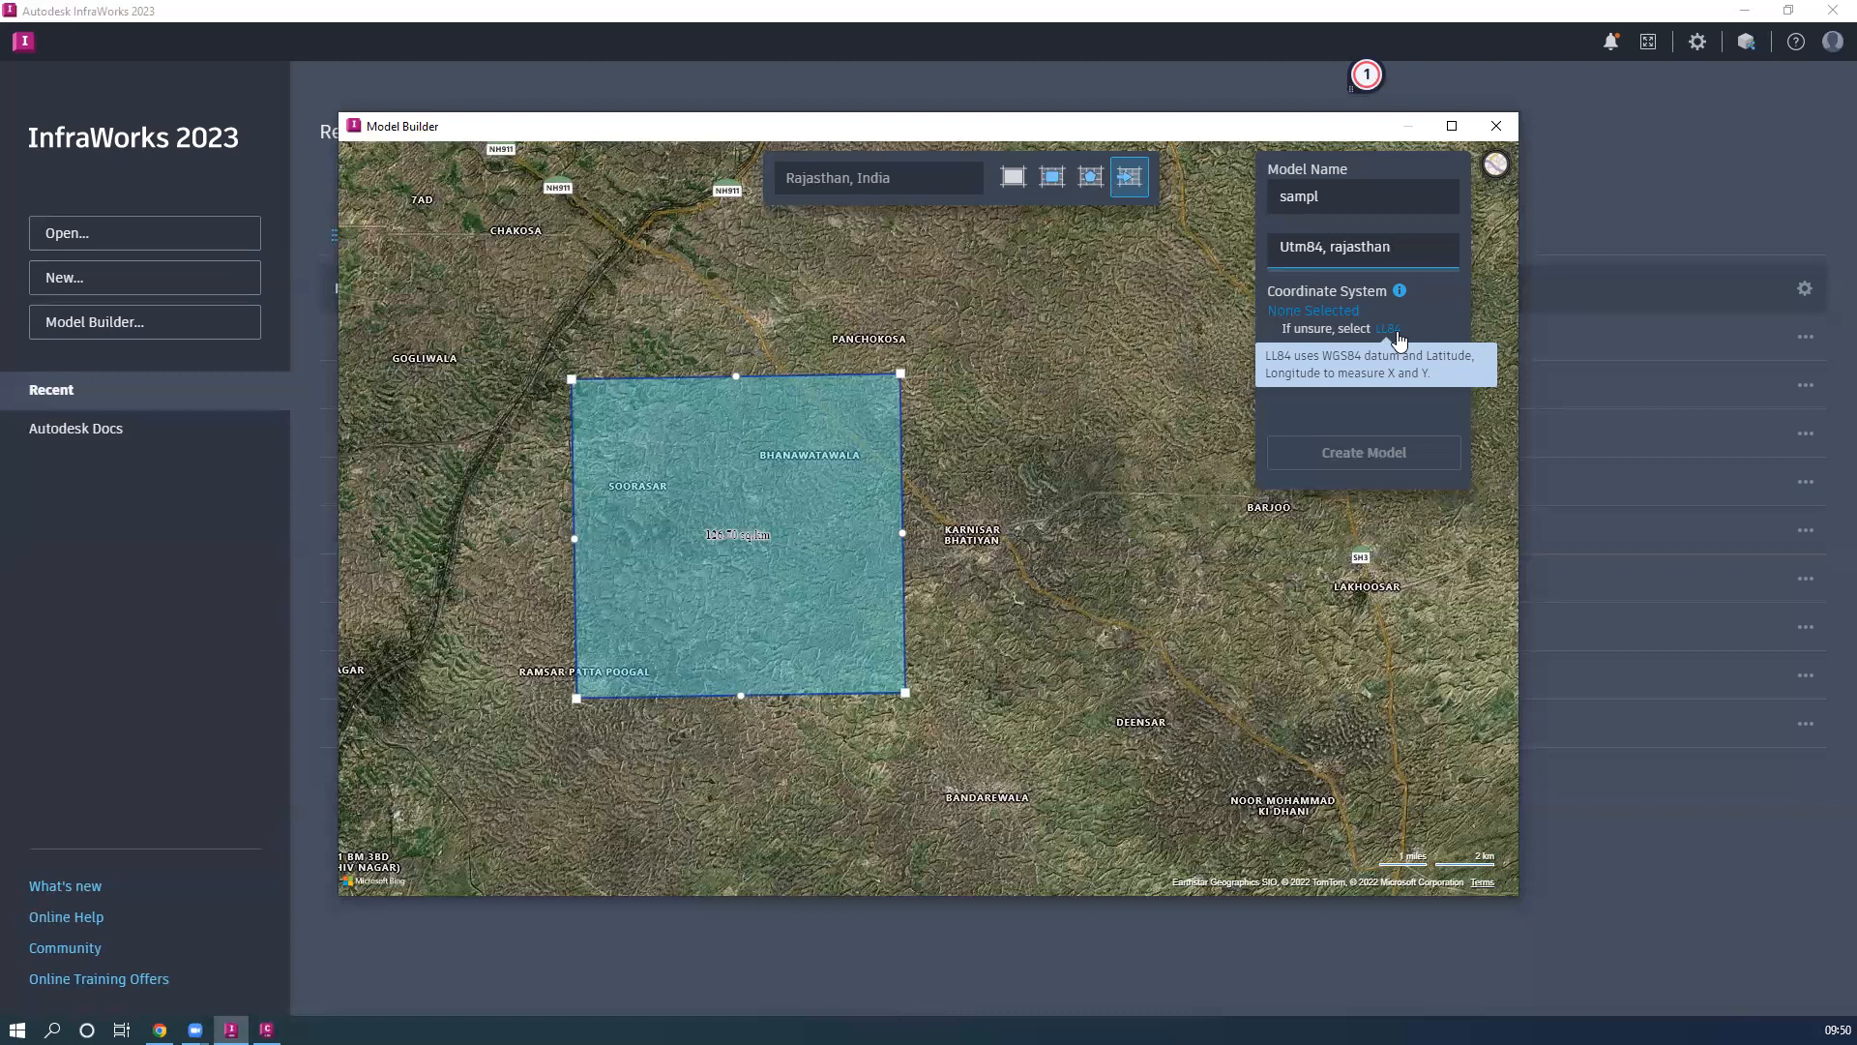
left_click(1388, 330)
left_click(1390, 332)
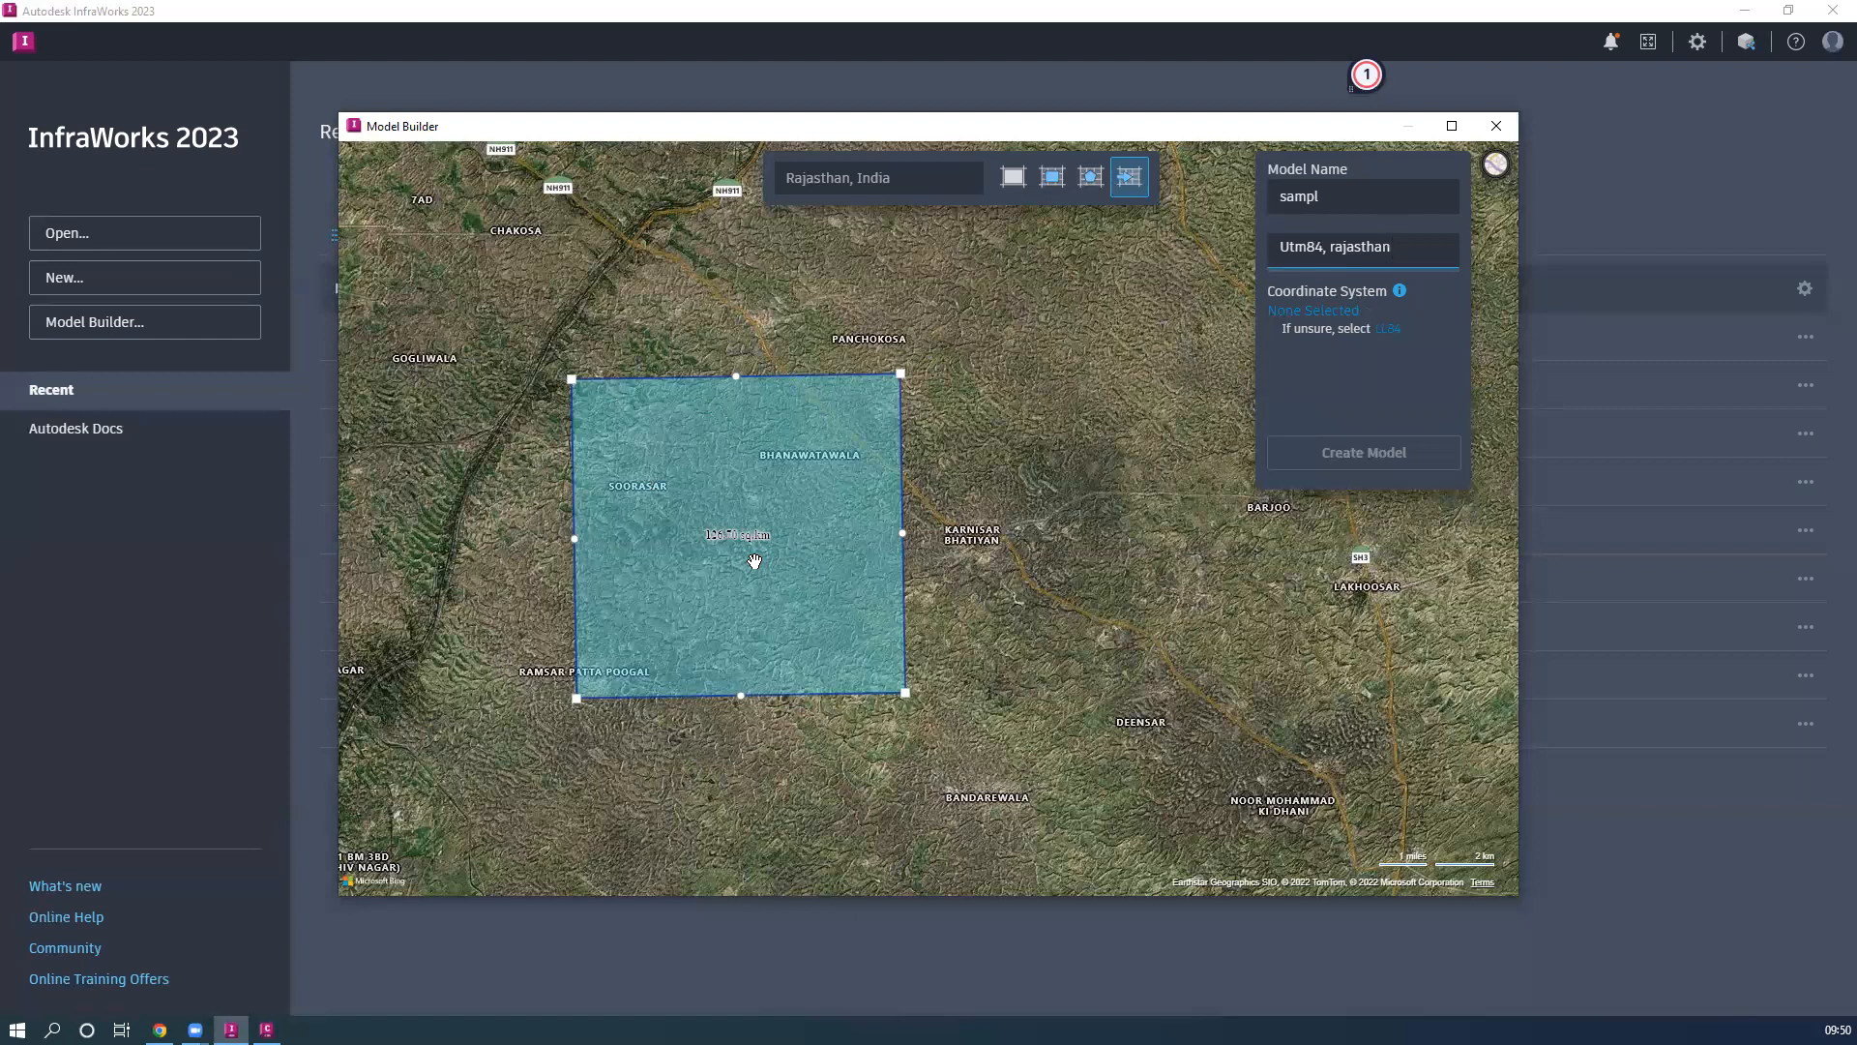
Open the coordinate system selection for the model and browse its country categories
left_click(1352, 312)
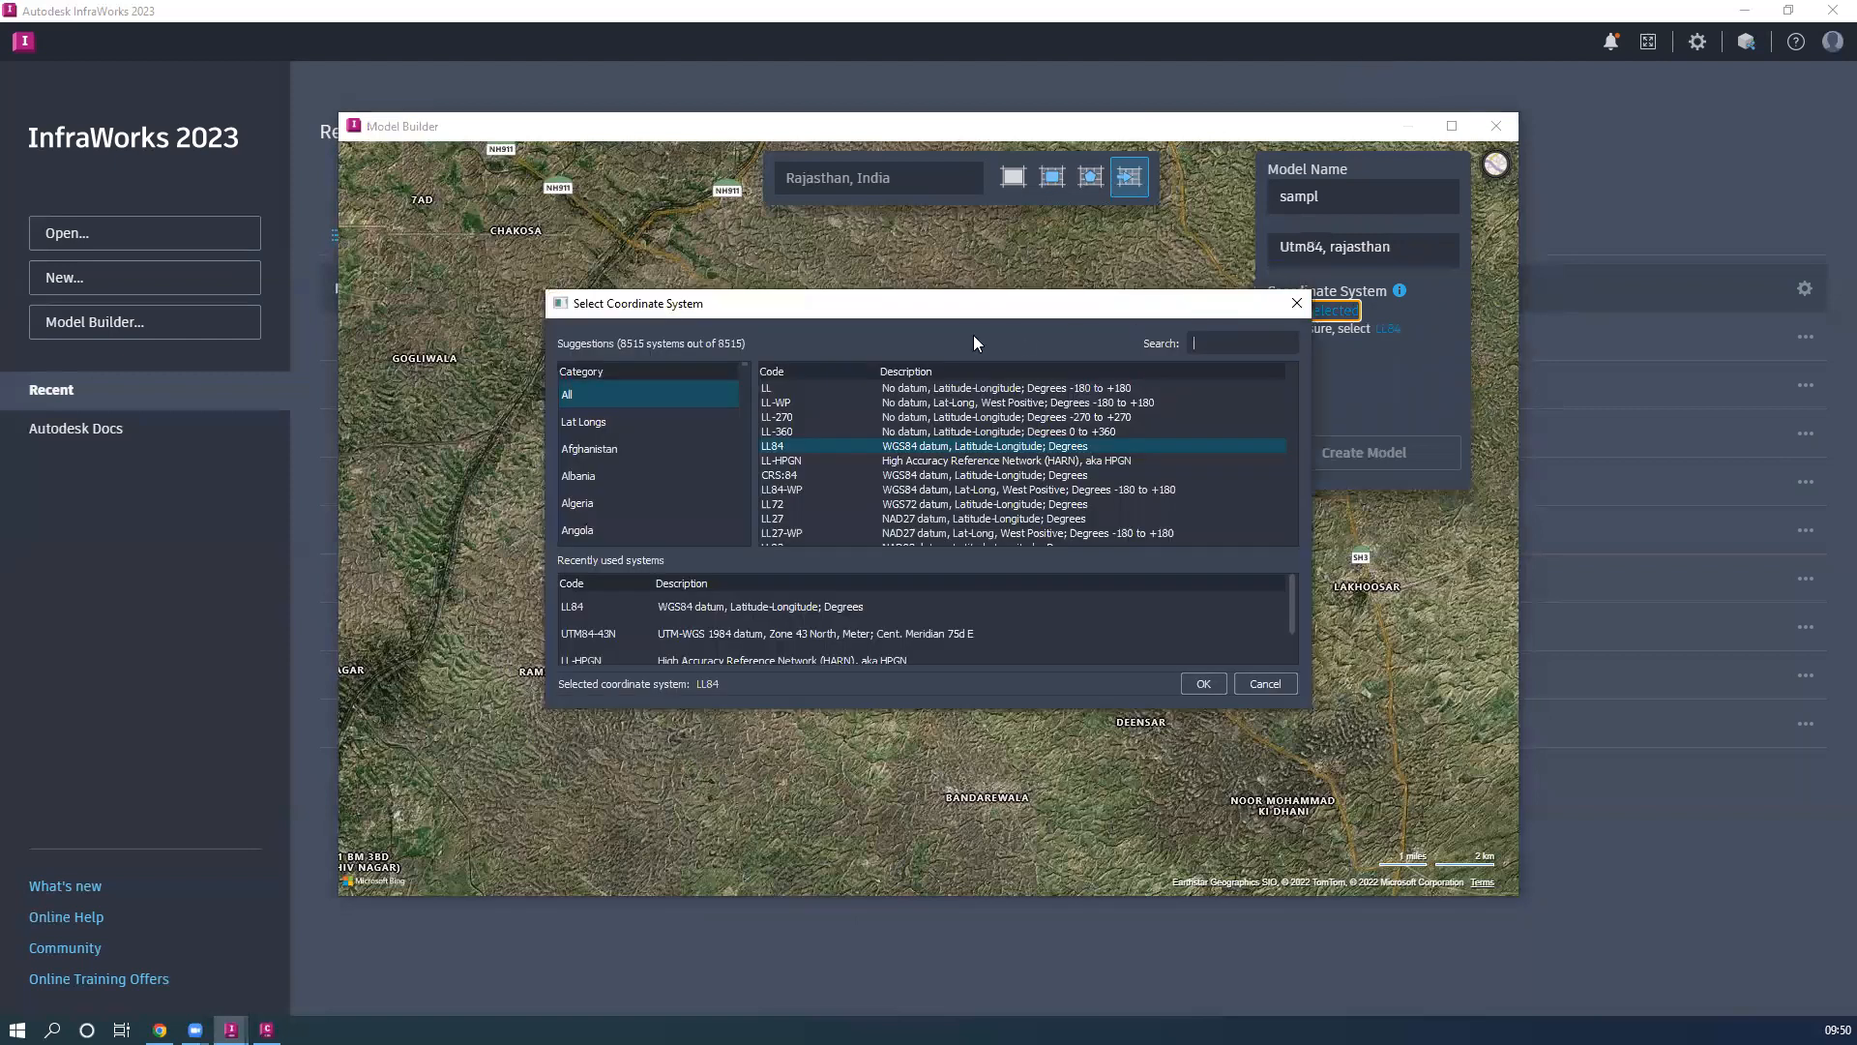
left_click_drag(956, 306, 934, 218)
scroll(587, 305, "down", 20)
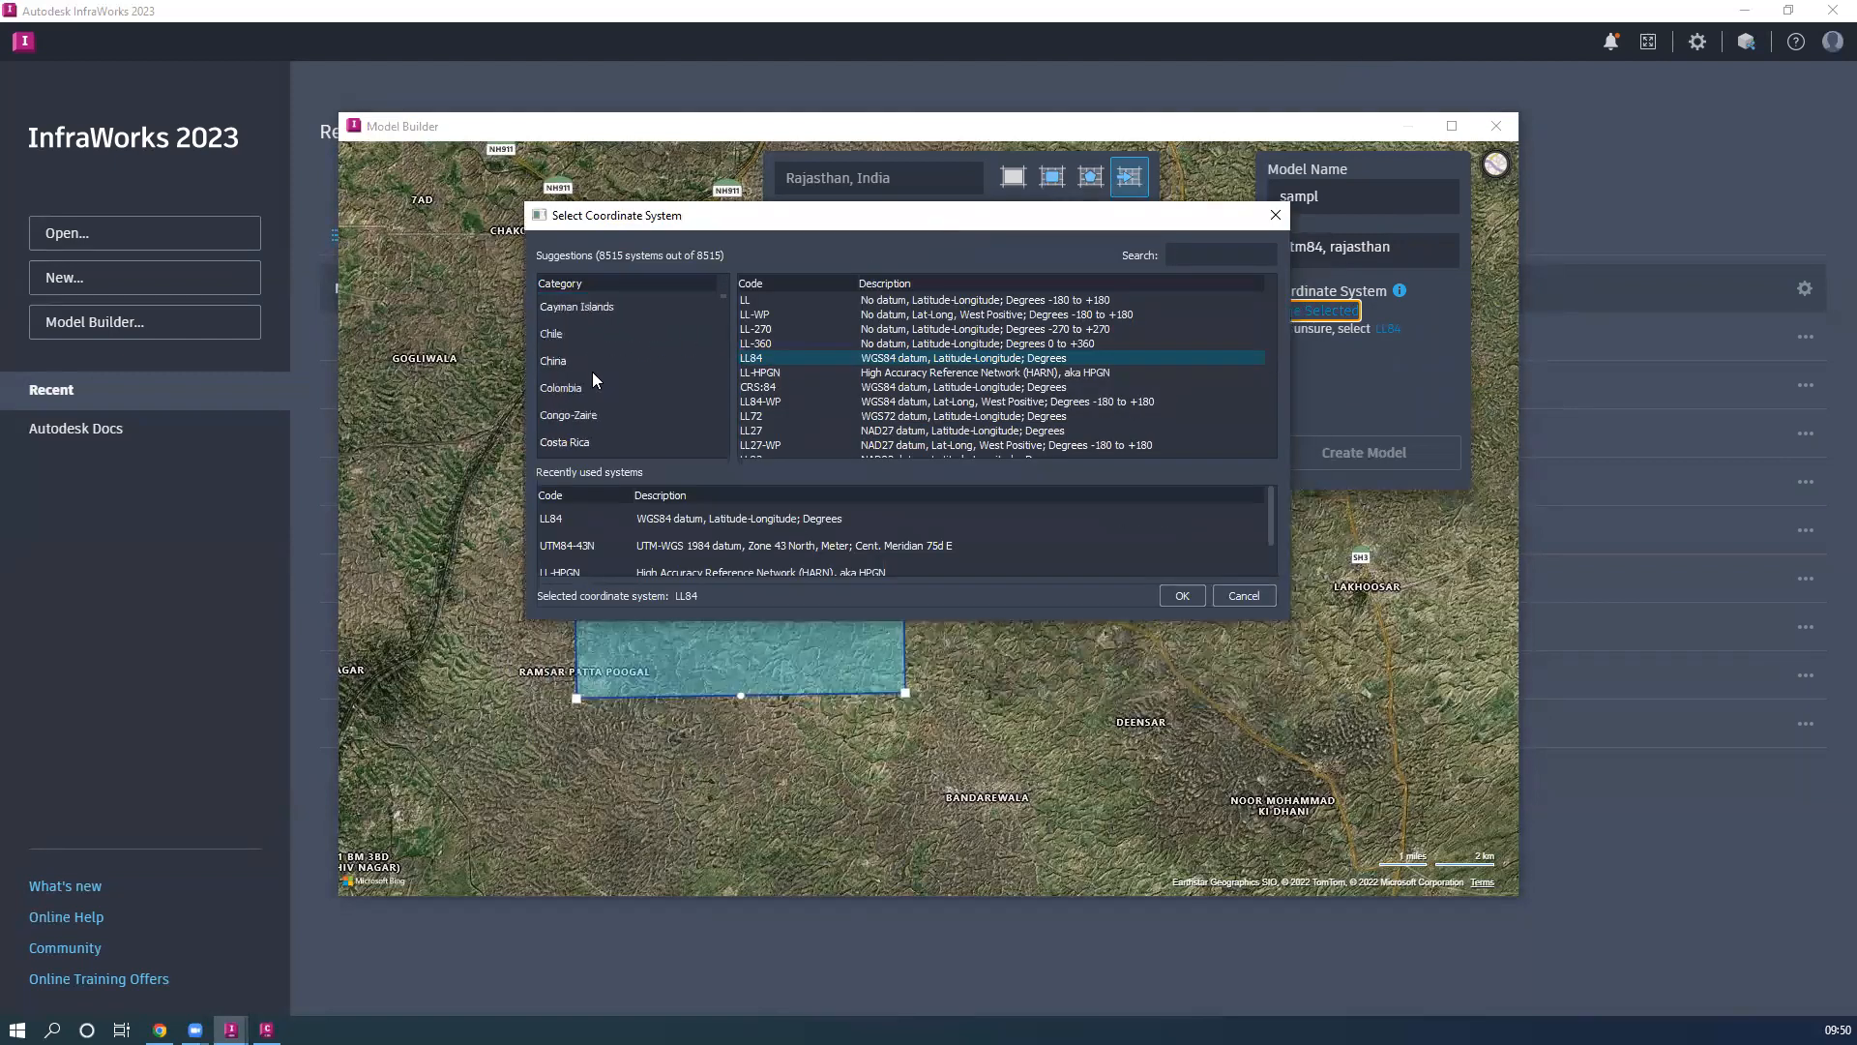
scroll(594, 377, "down", 5)
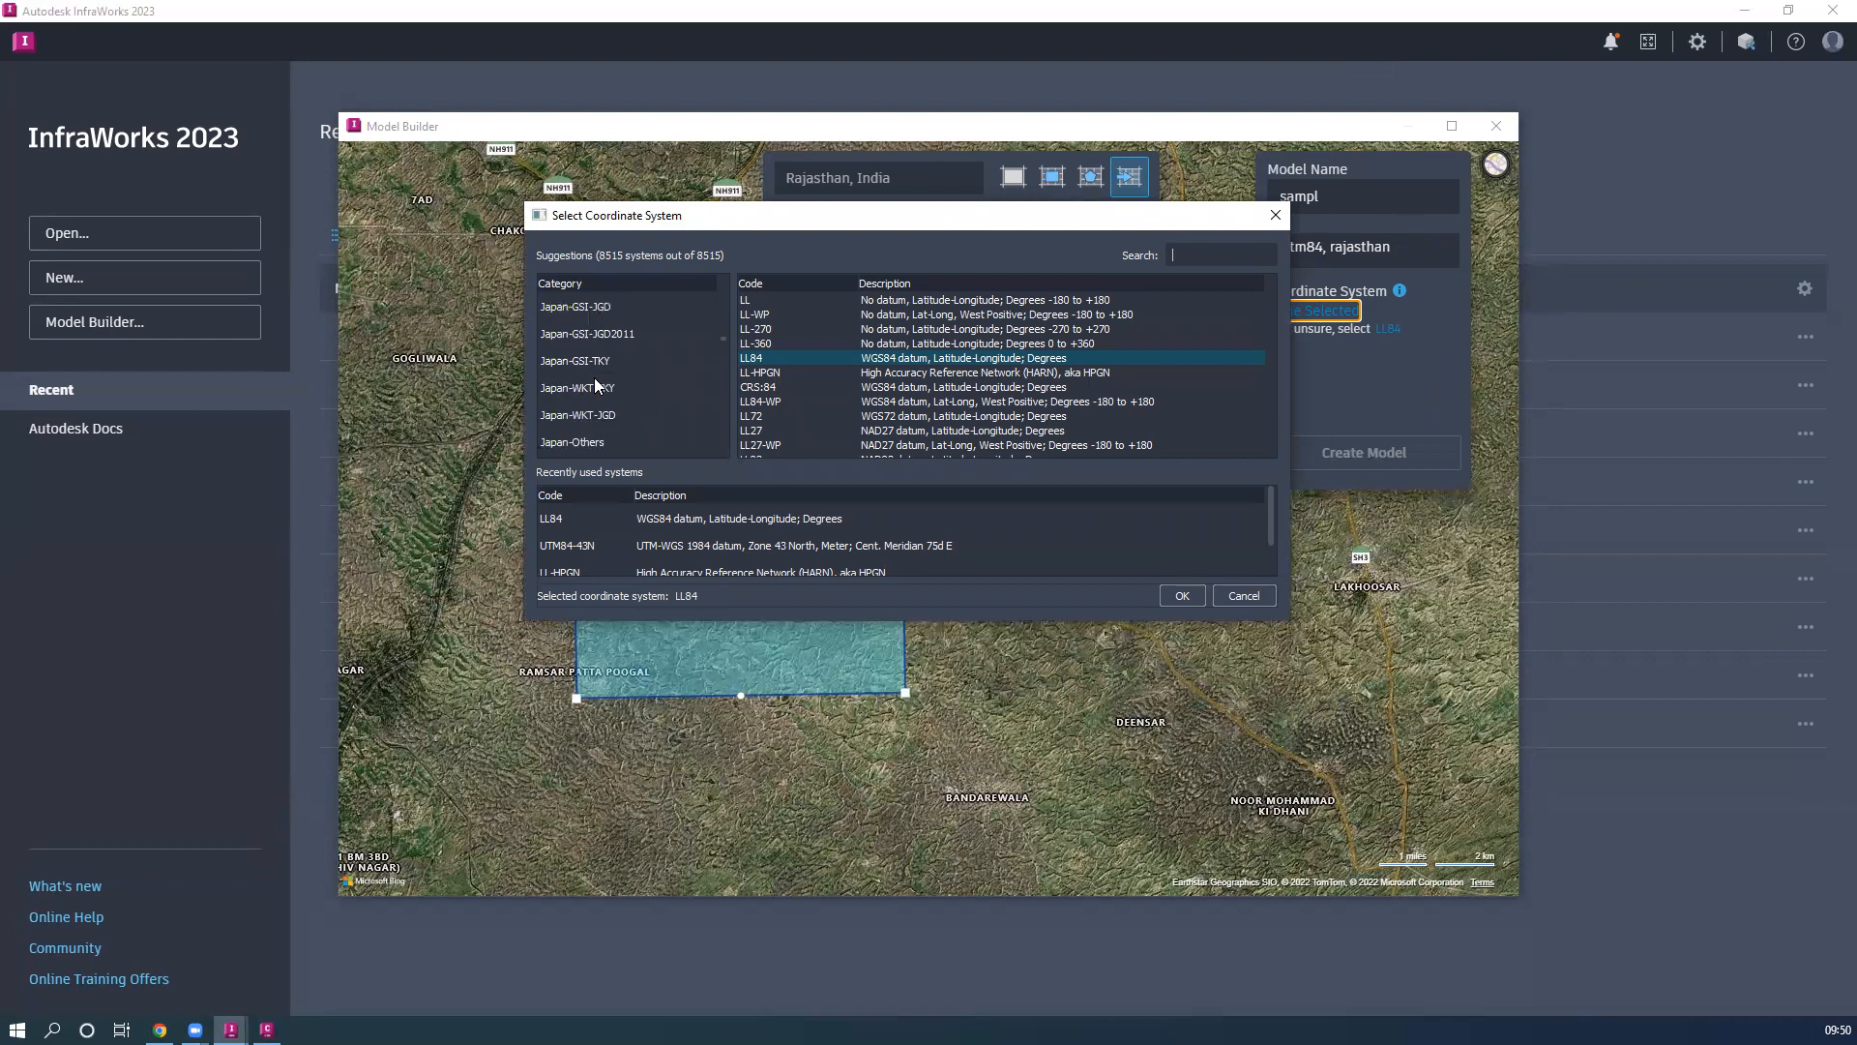
left_click(1400, 335)
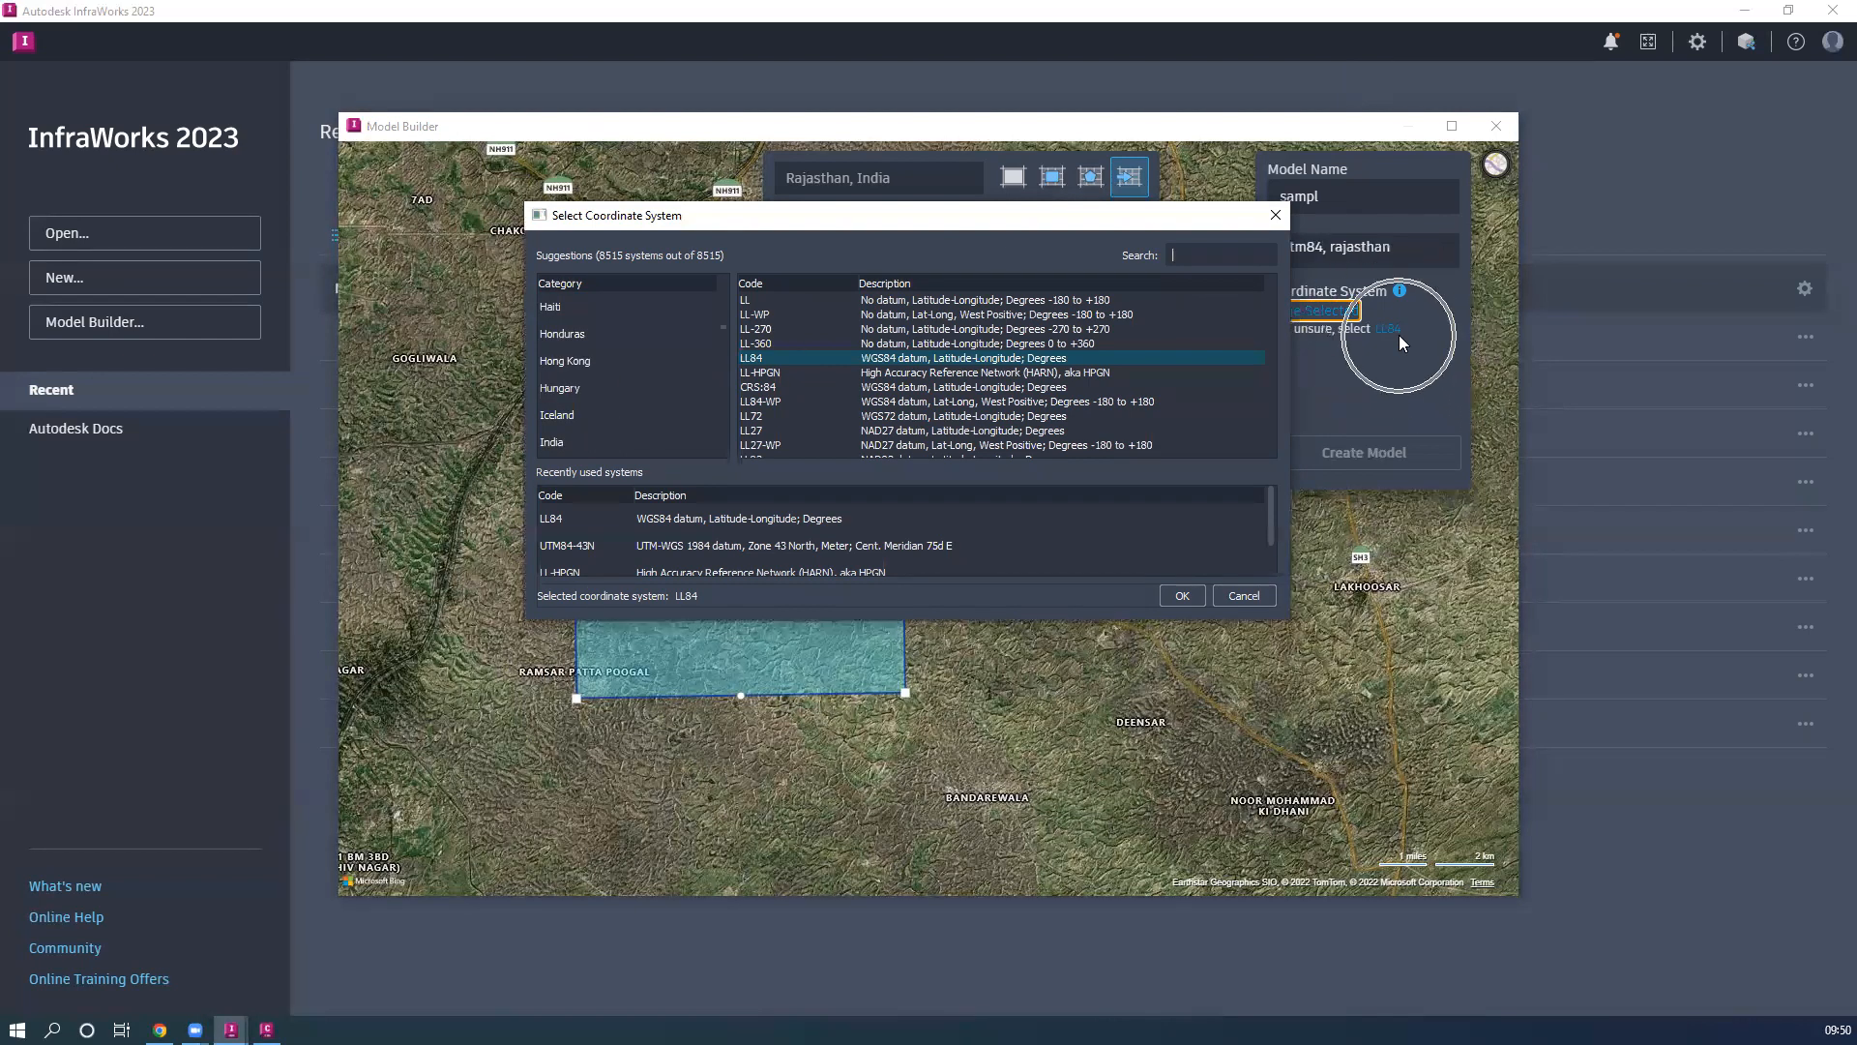
left_click(1393, 331)
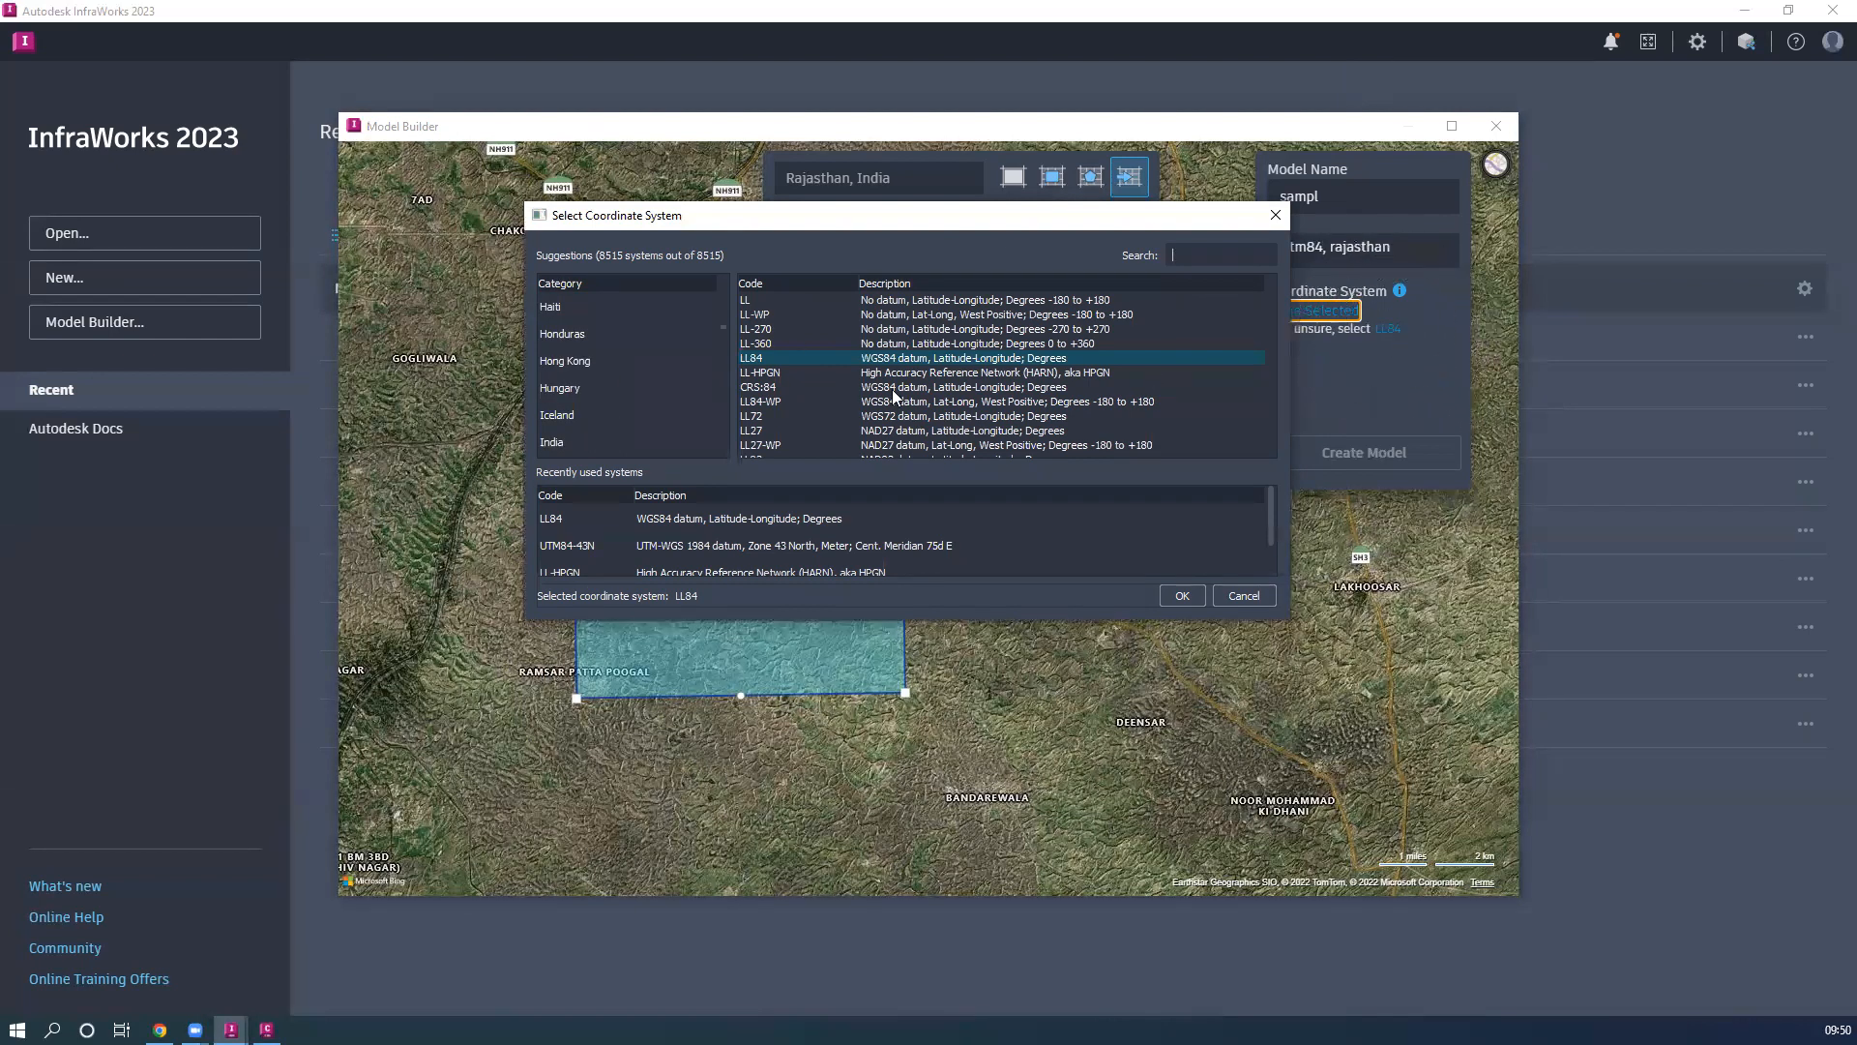
scroll(623, 343, "down", 20)
scroll(609, 416, "up", 10)
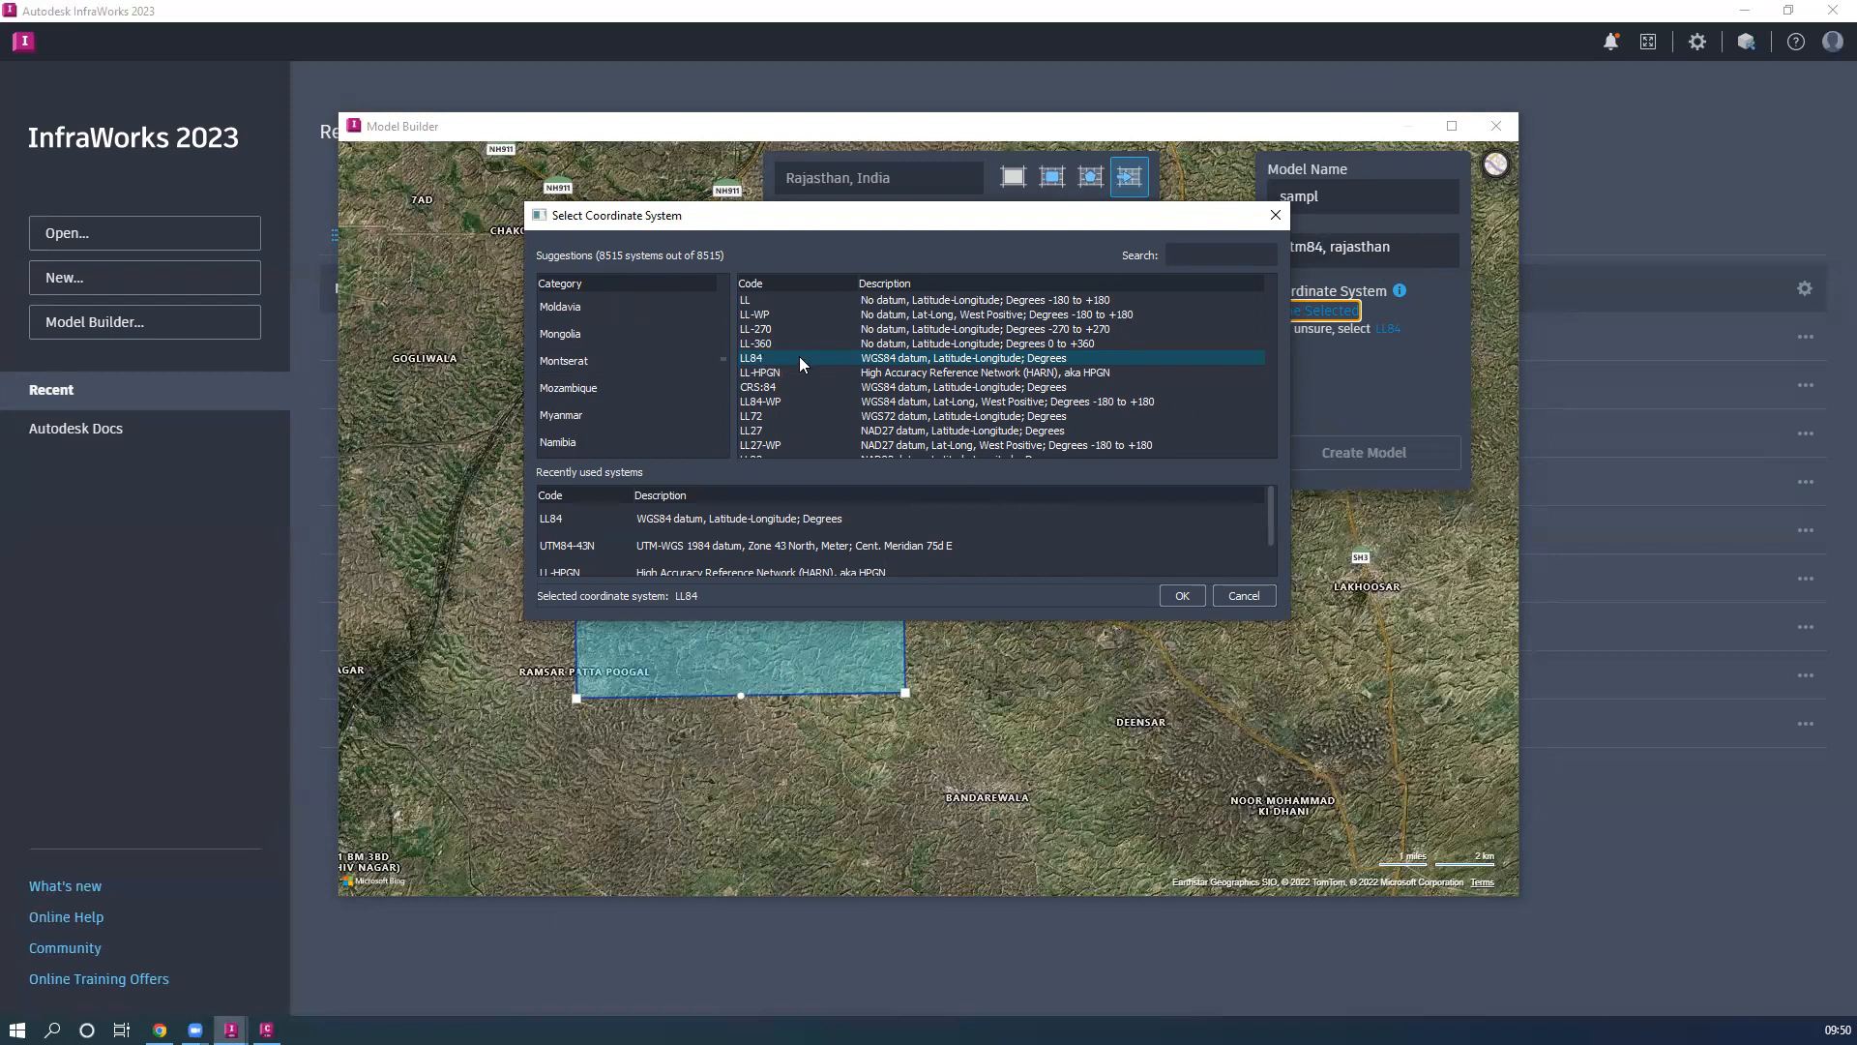
Set the model's coordinate system to LL84 from the recently used systems
key("ctrl")
key("ctrl")
key("ctrl")
key("ctrl")
key("ctrl")
left_click(644, 555)
key("ctrl")
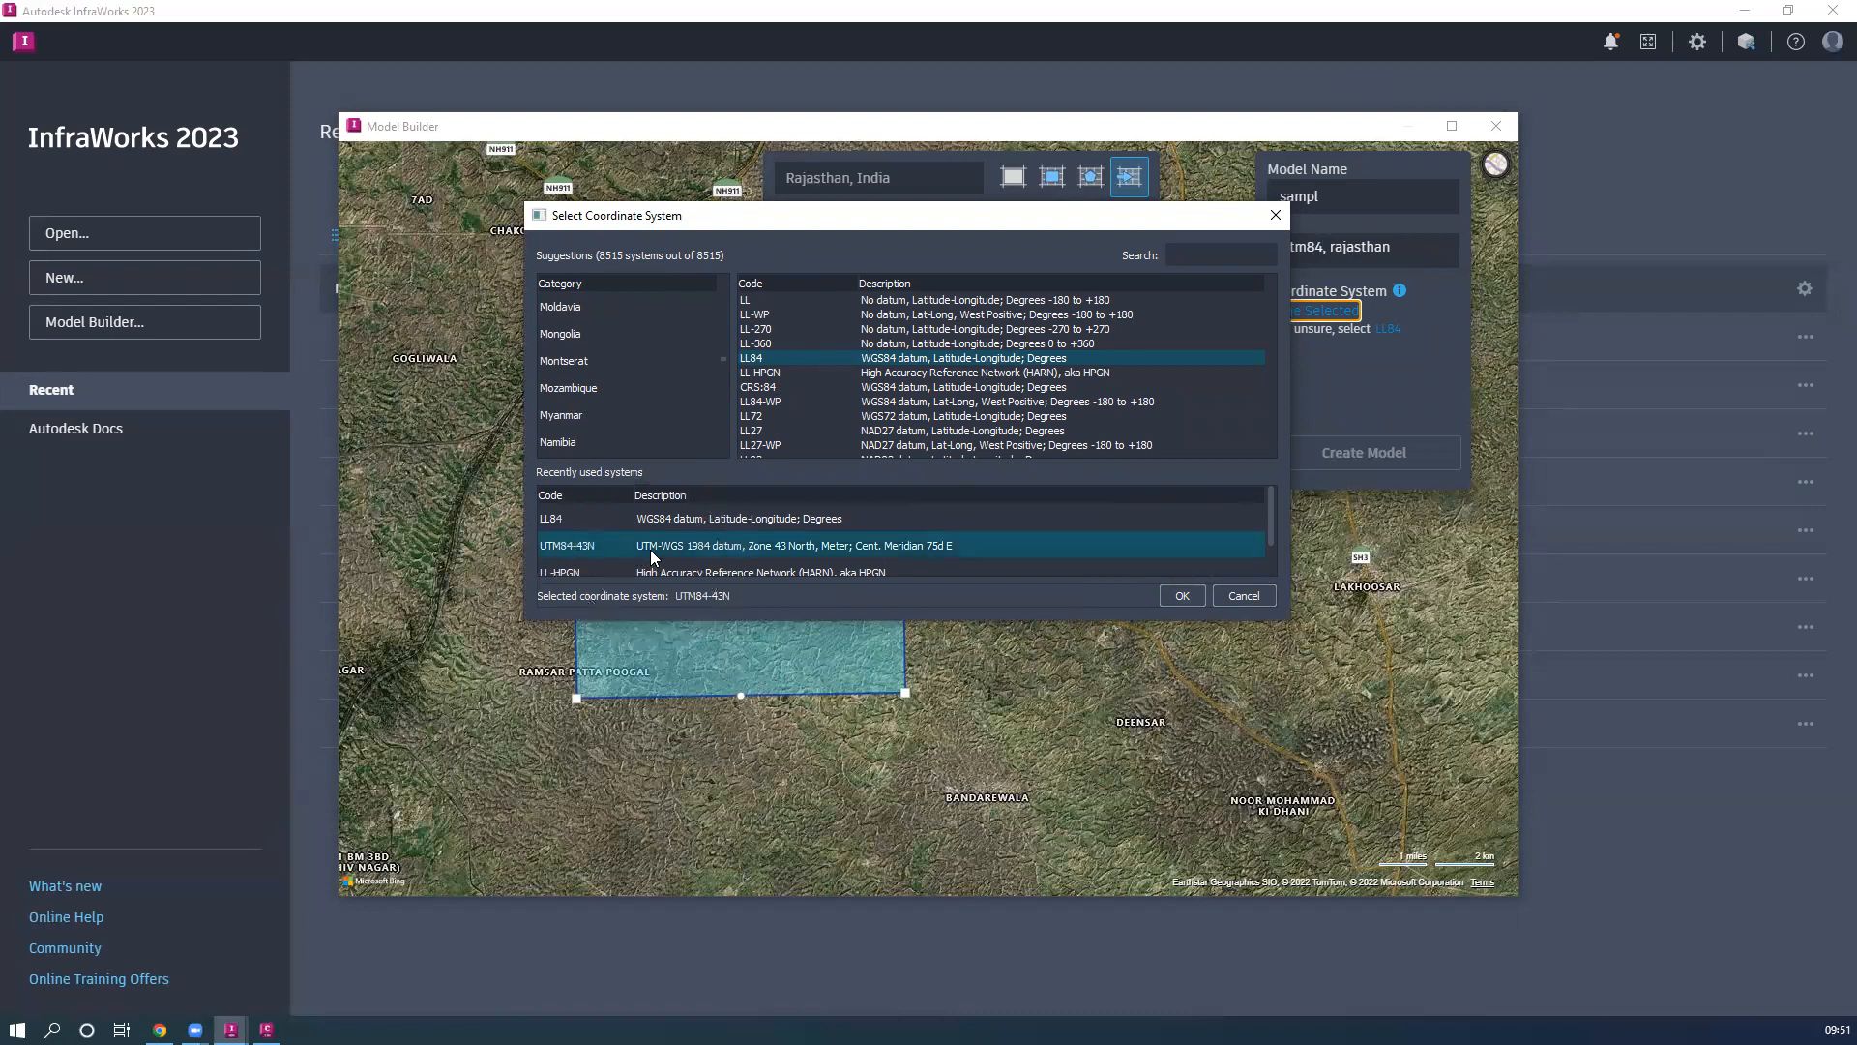
left_click(796, 520)
key("ctrl")
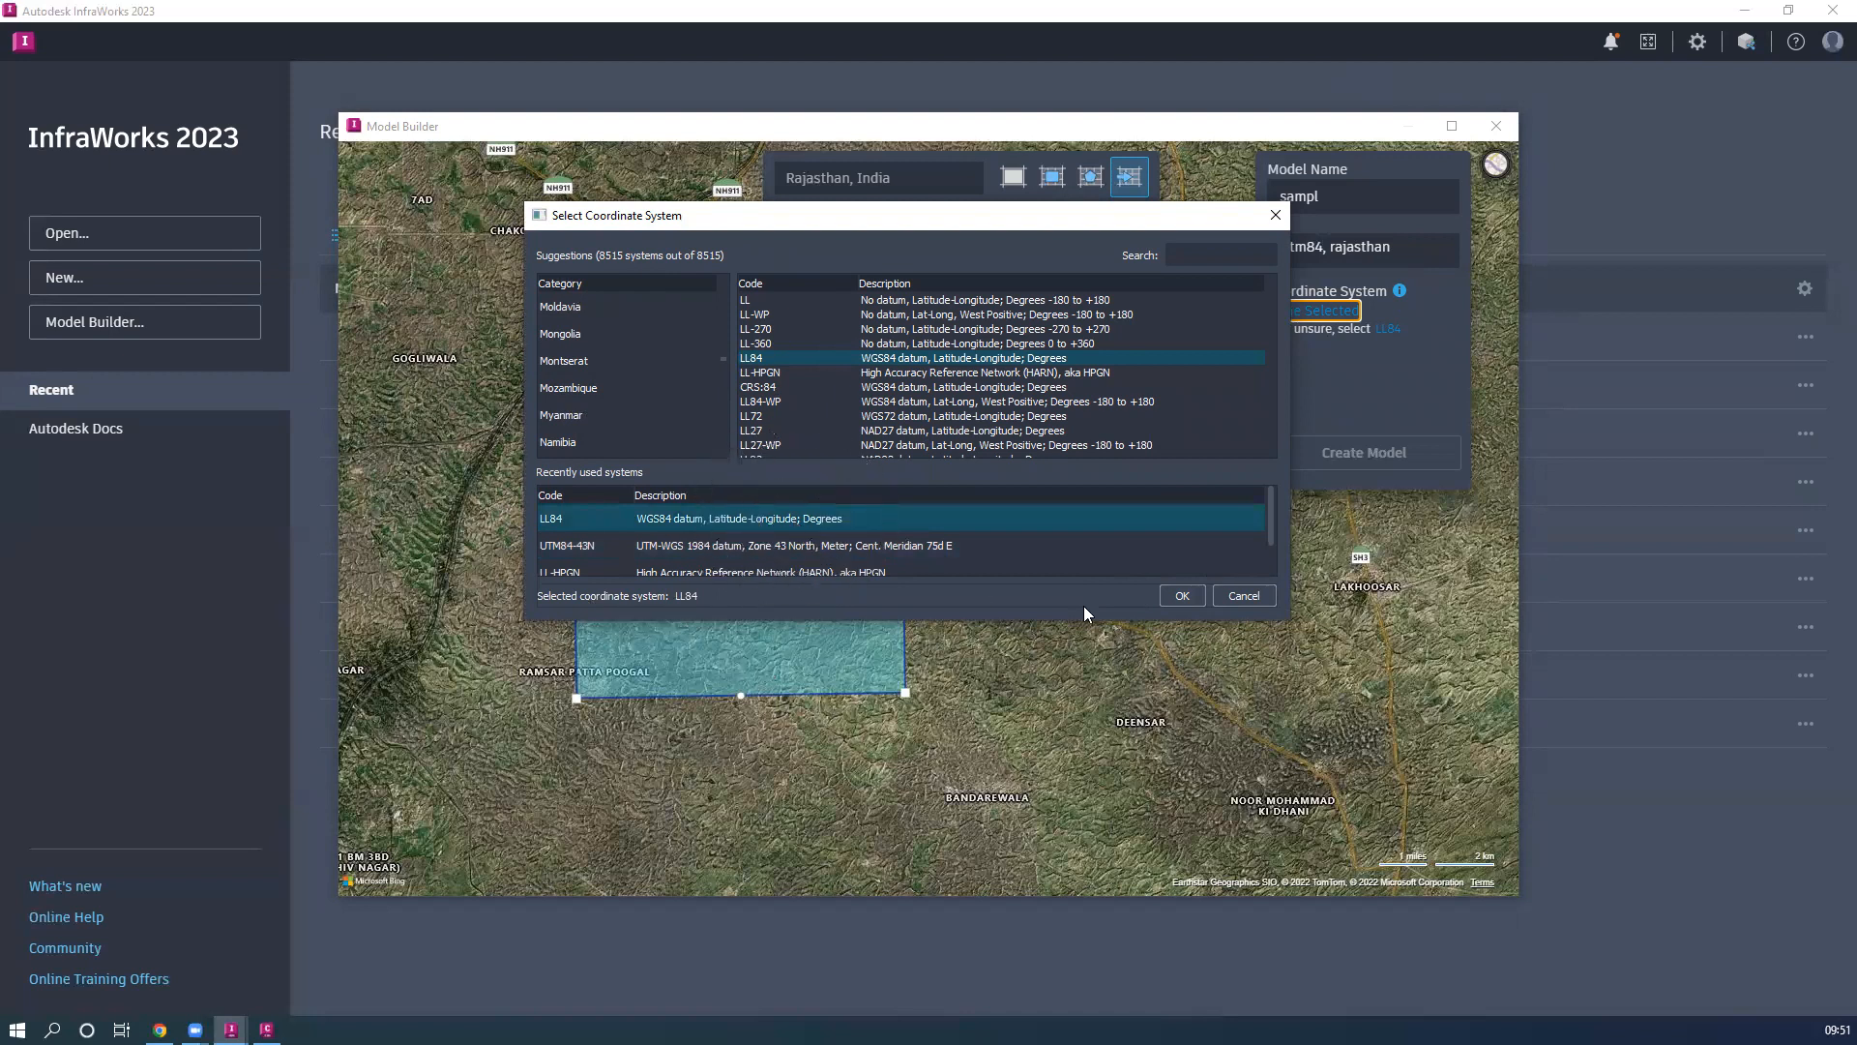
left_click(1166, 595)
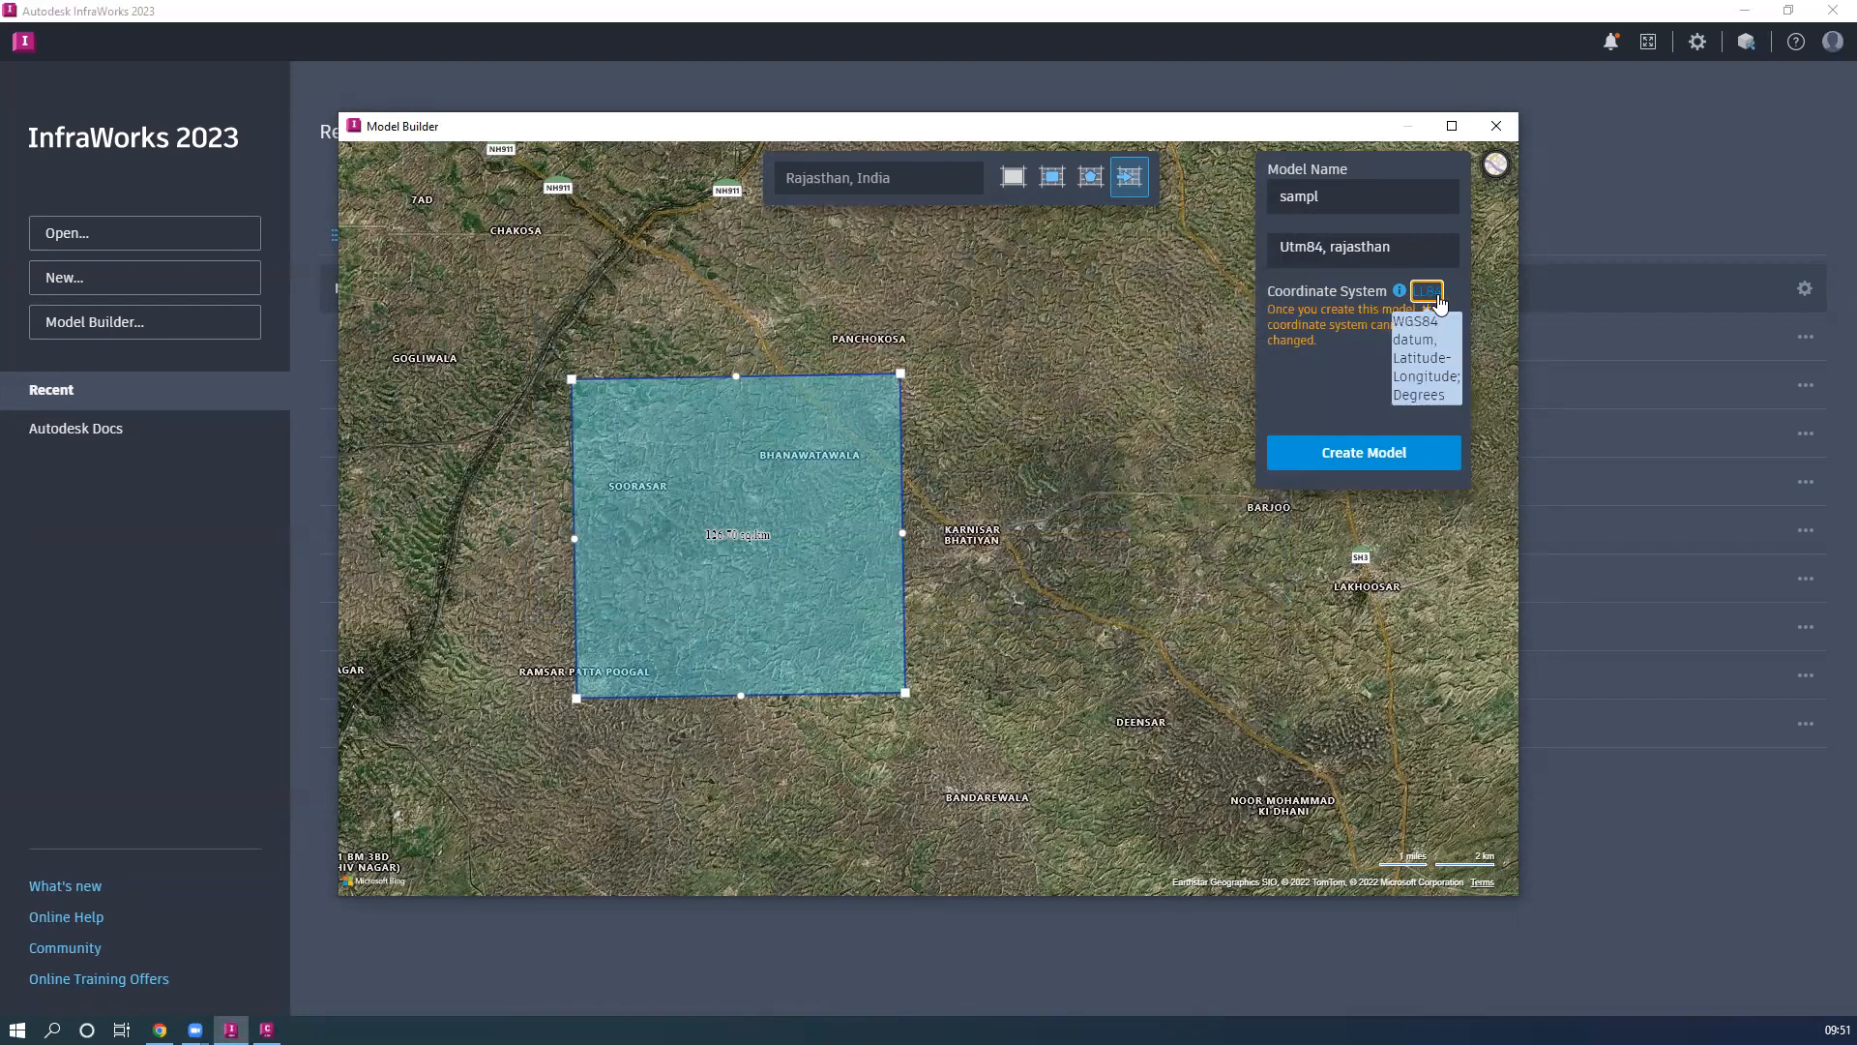
Close Model Builder without creating the model
left_click(1349, 470)
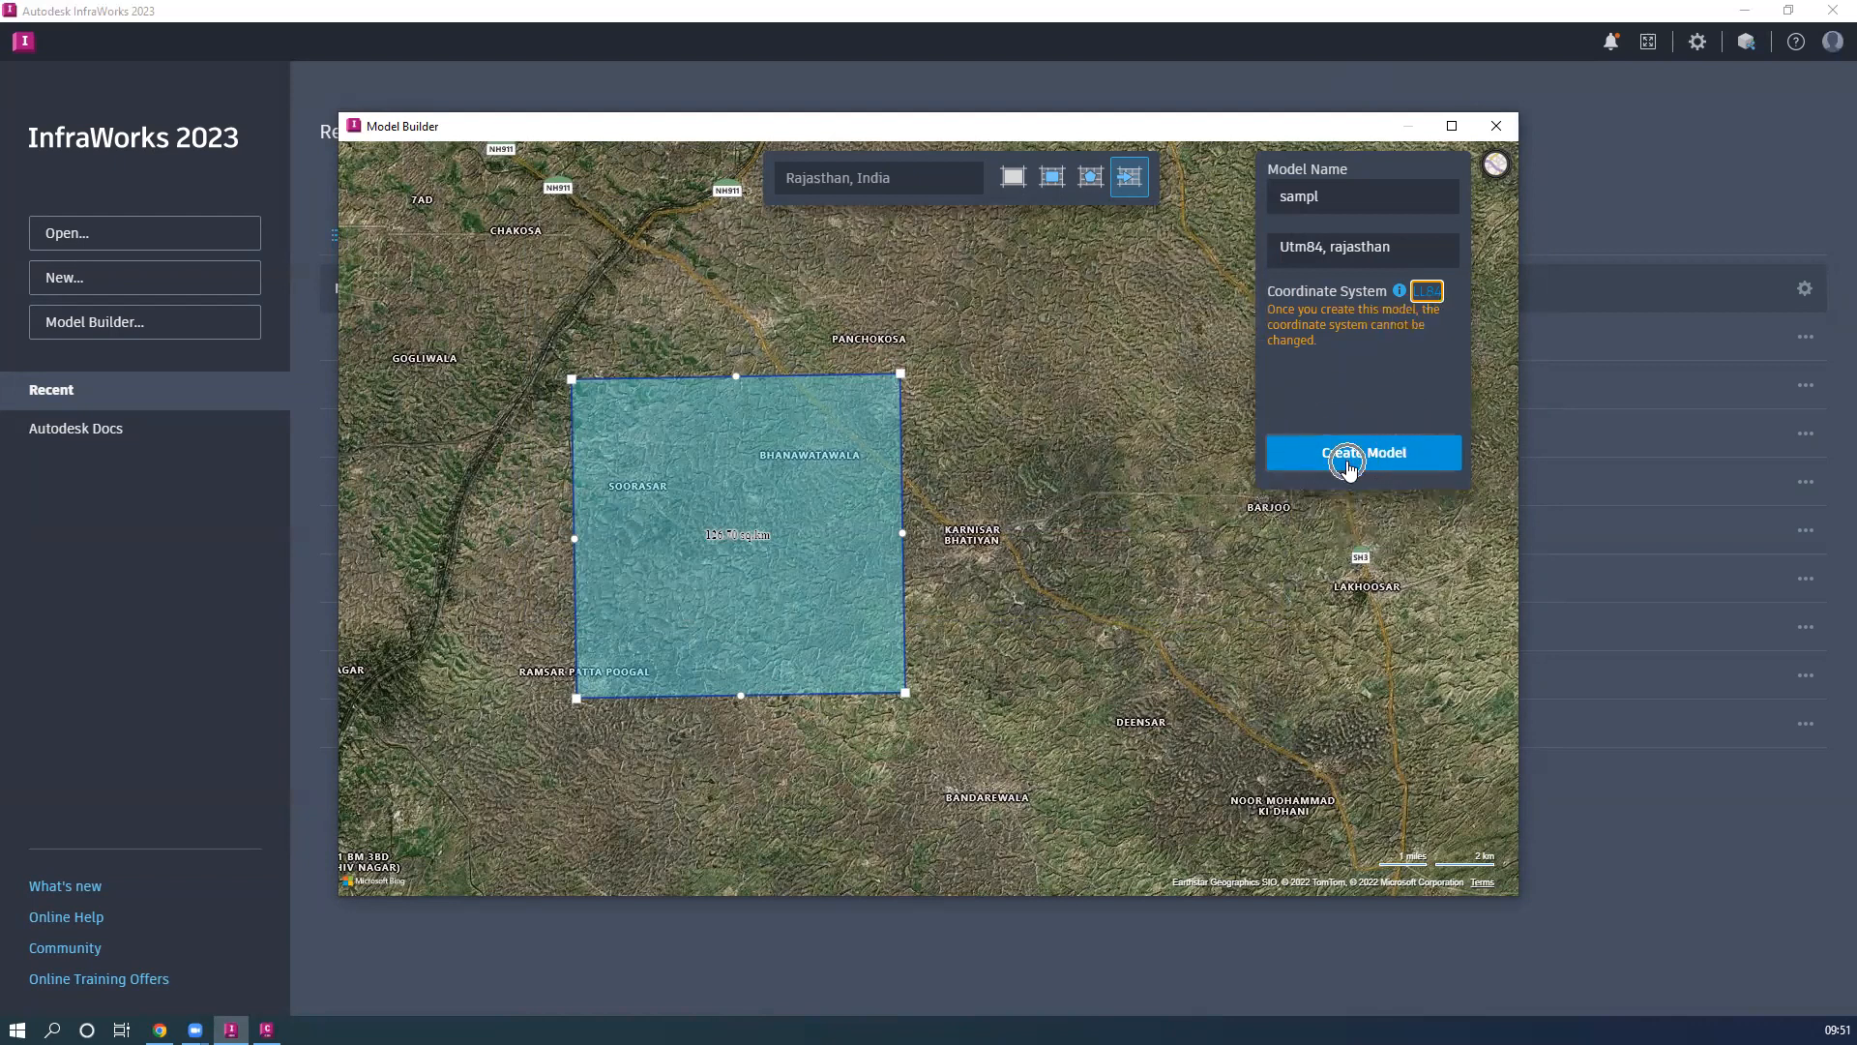
left_click(1350, 470)
left_click(1349, 470)
left_click(1350, 470)
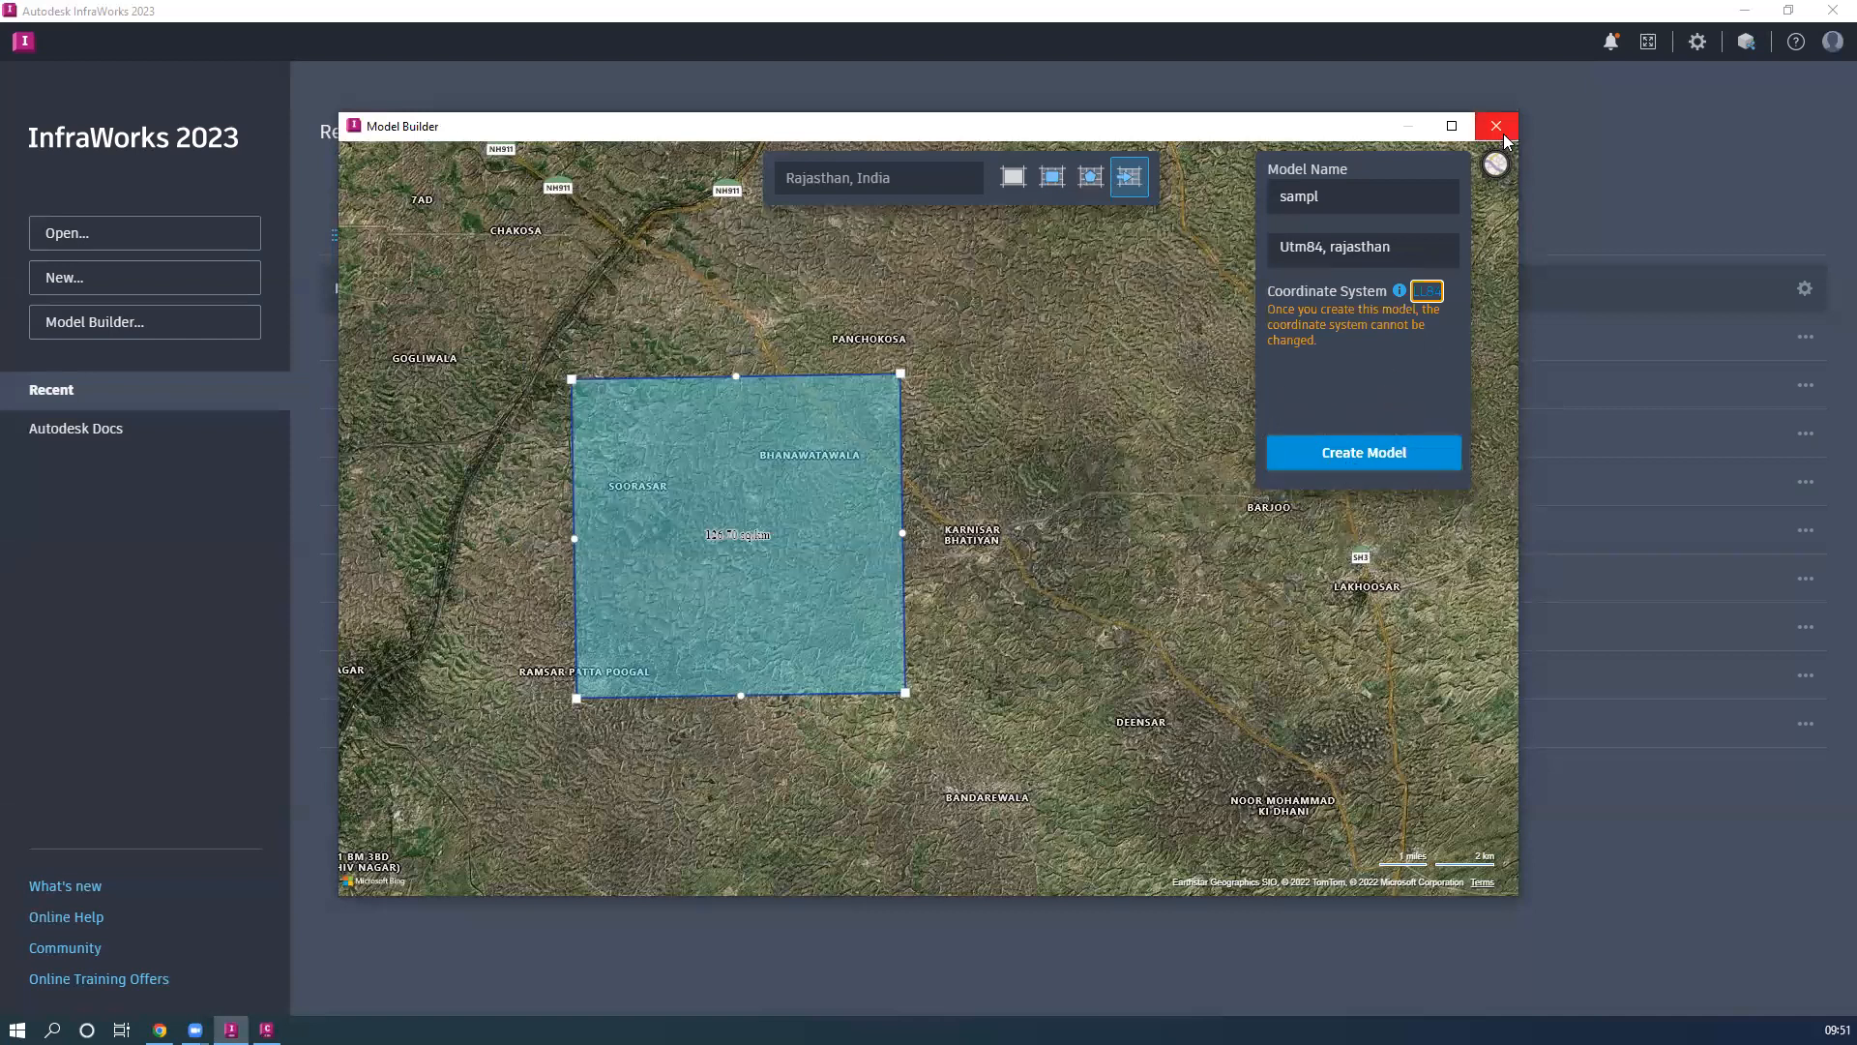
left_click(1496, 127)
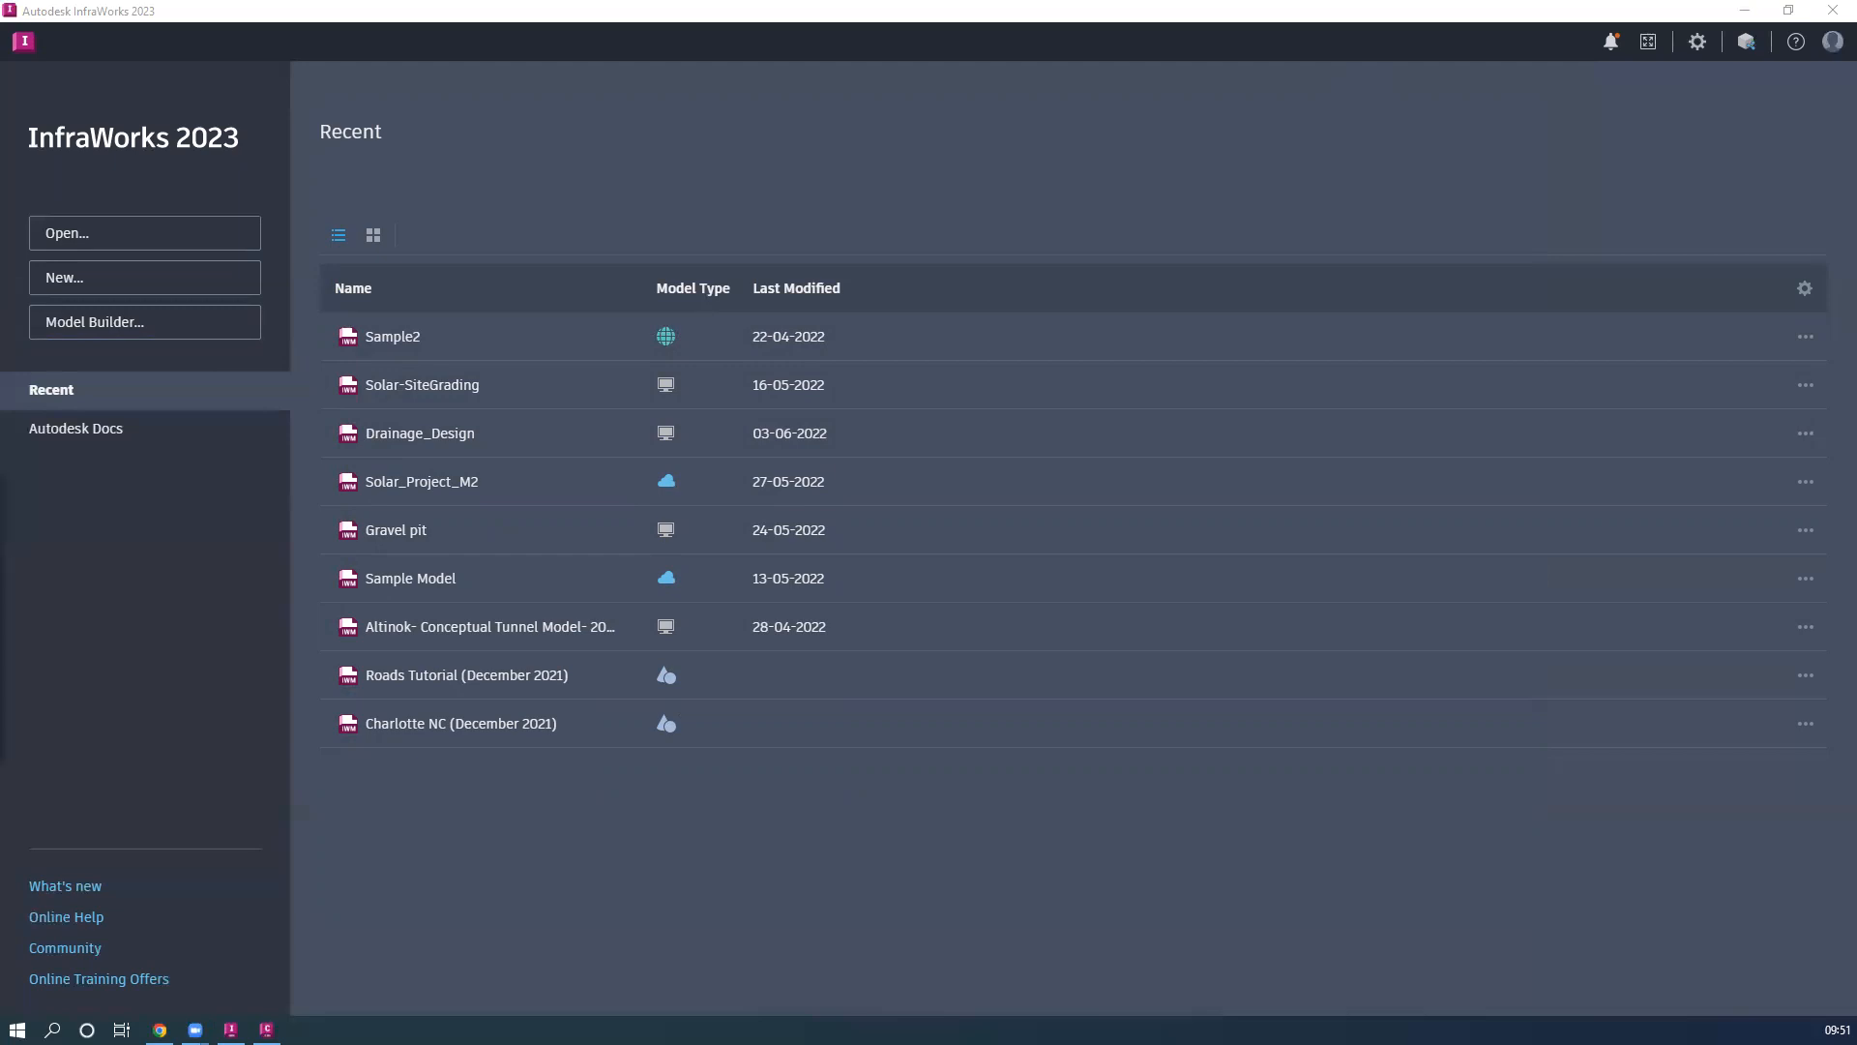
Switch to Outlook, read the "Your InfraWorks Model is Ready" message, and minimize it to return to InfraWorks
left_click_drag(0, 523, 979, 389)
left_click(1036, 379)
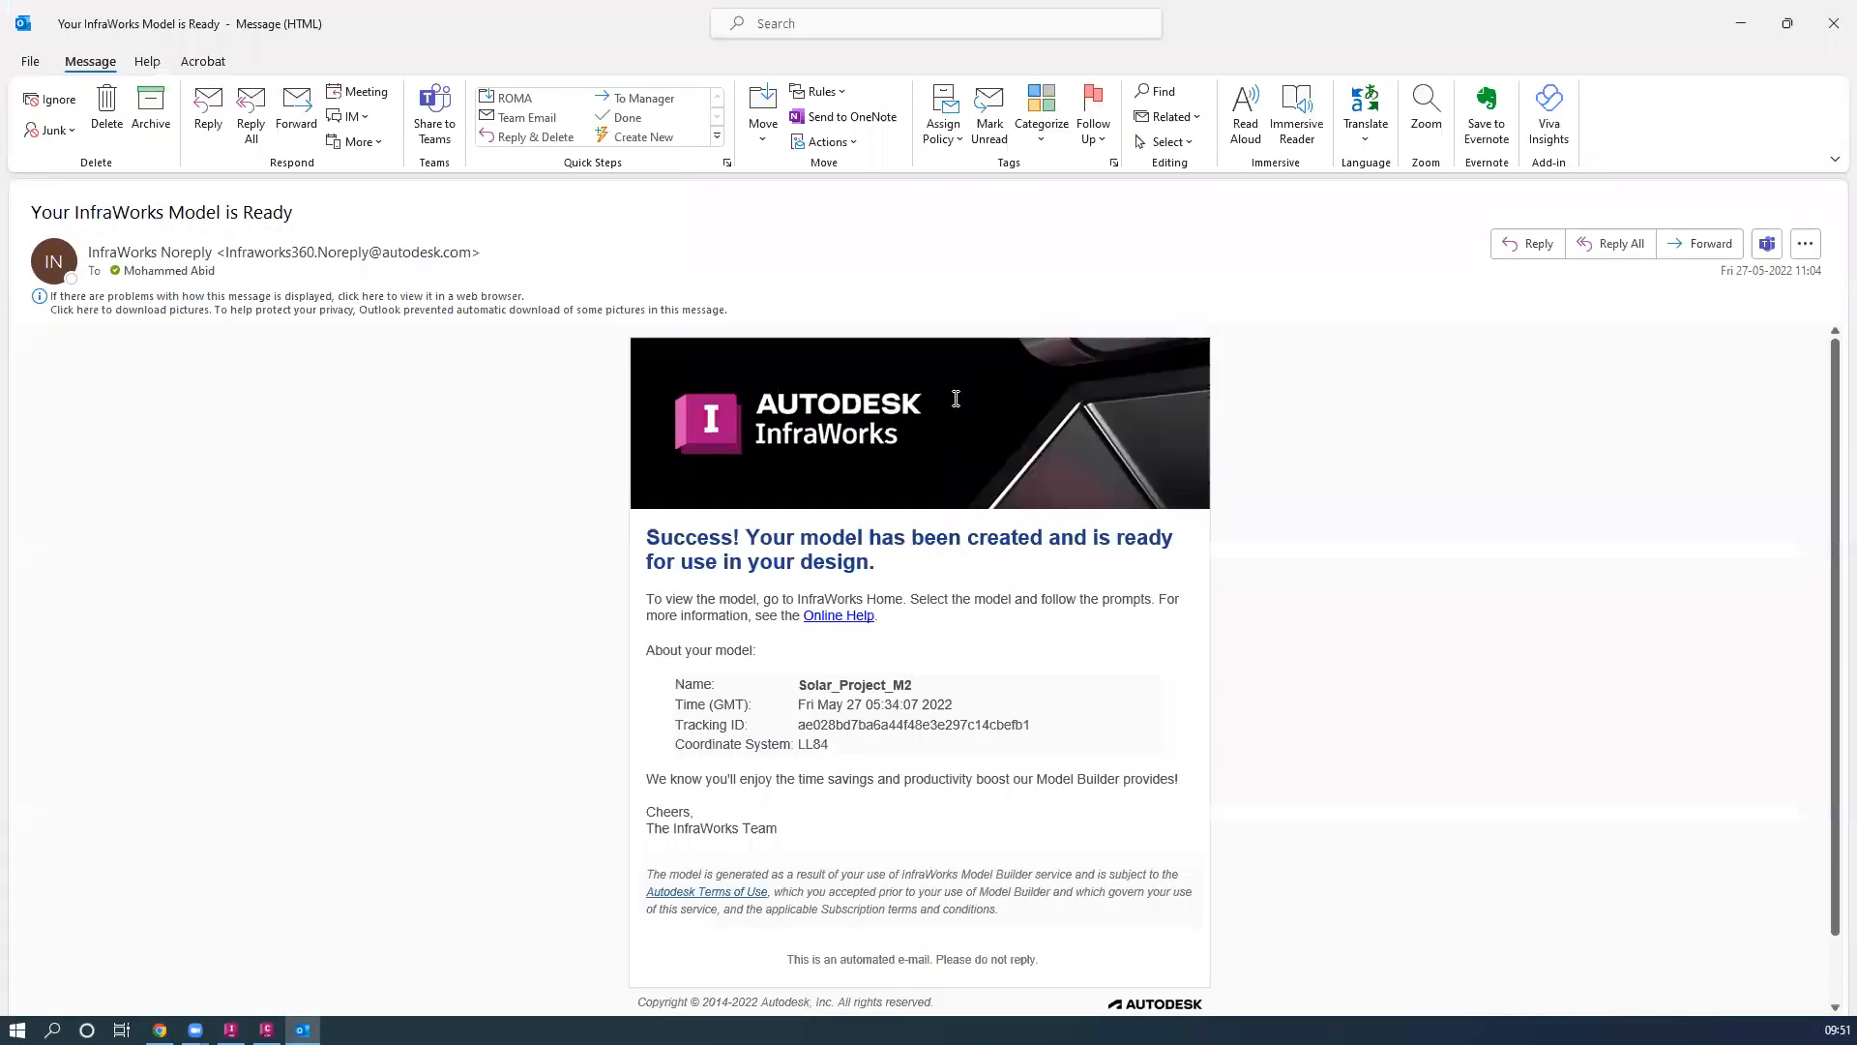
scroll(836, 444, "down", 1)
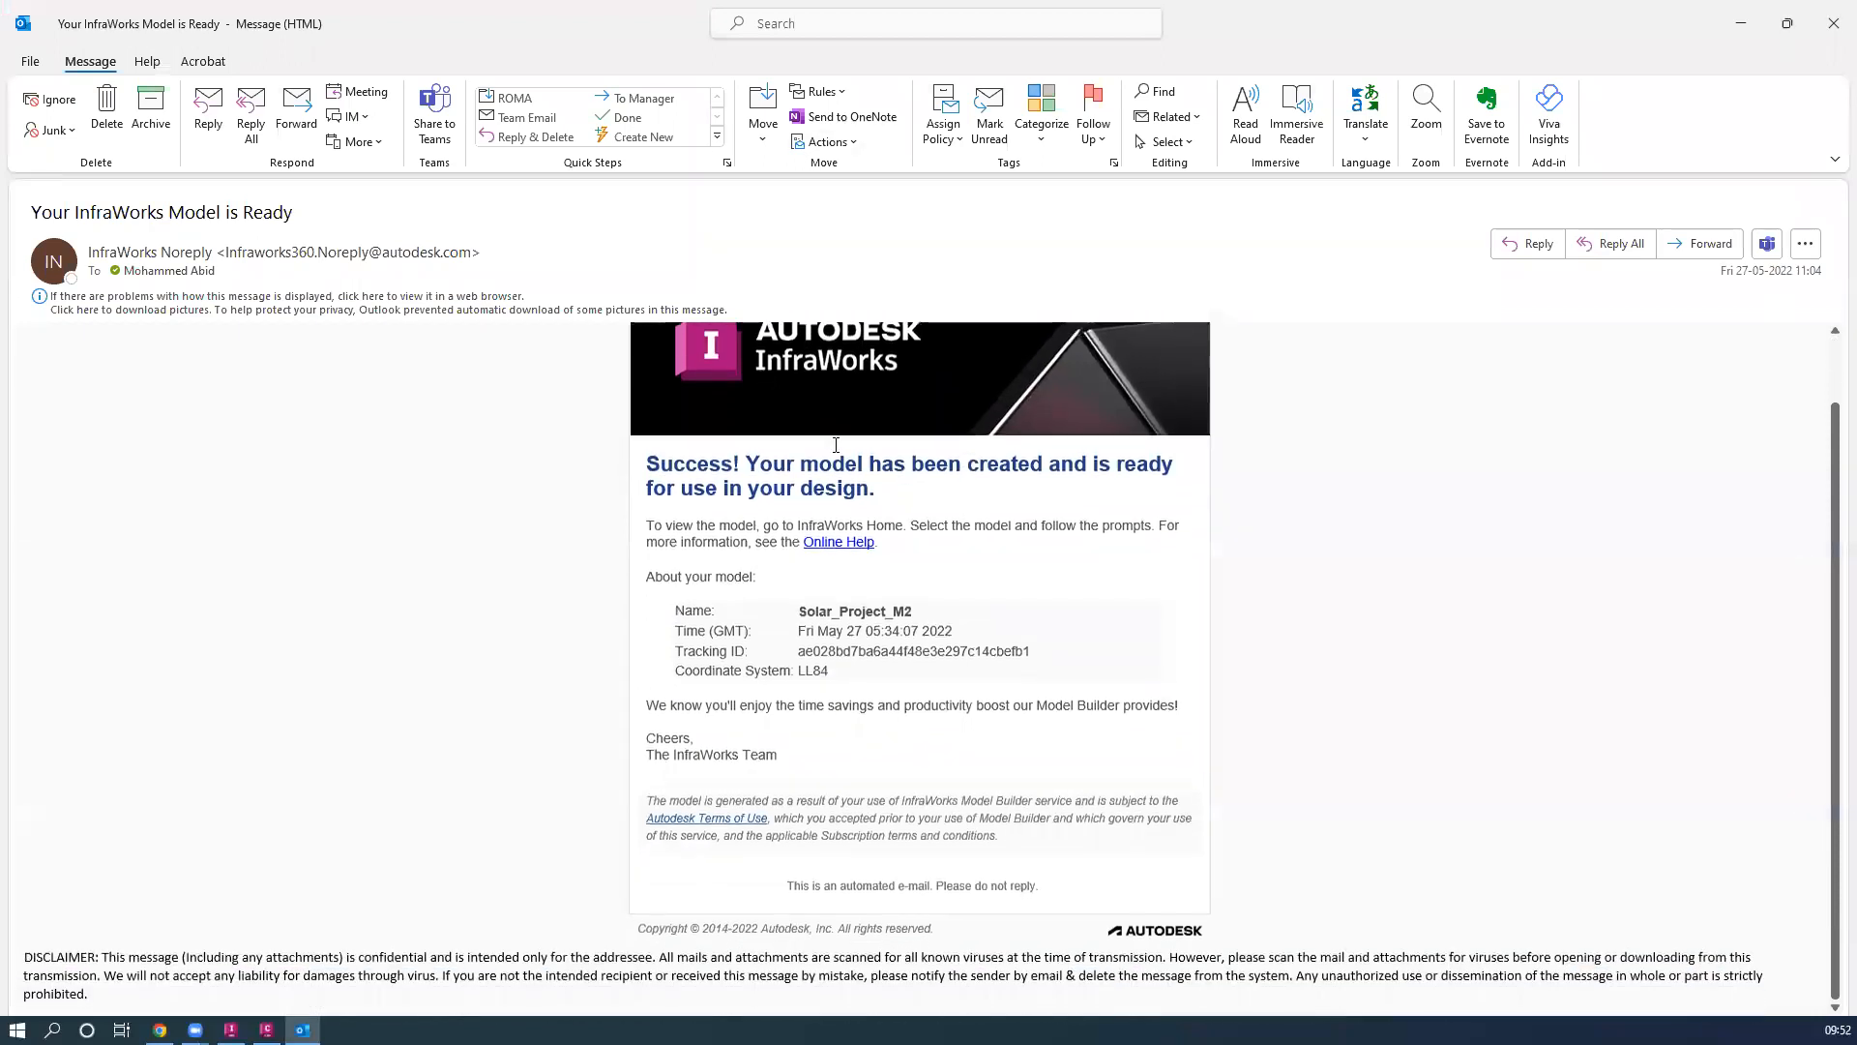
scroll(835, 444, "up", 1)
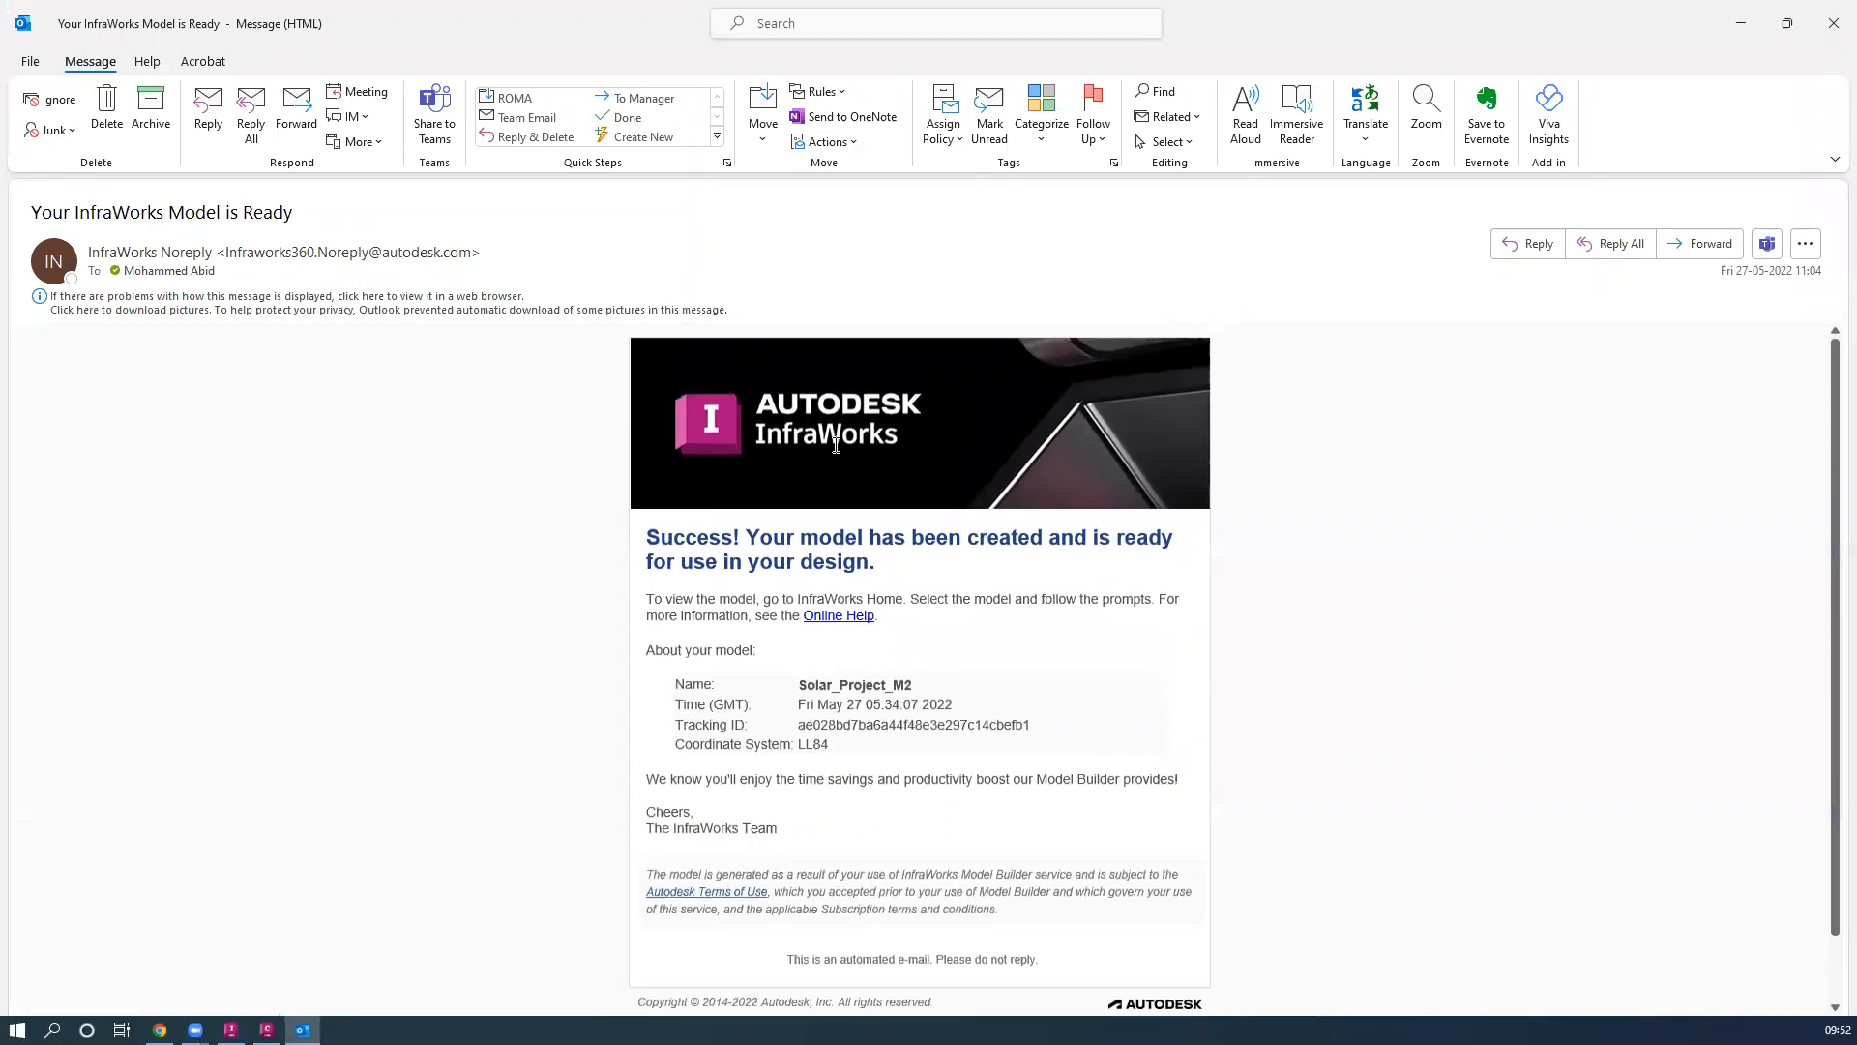
scroll(768, 588, "down", 1)
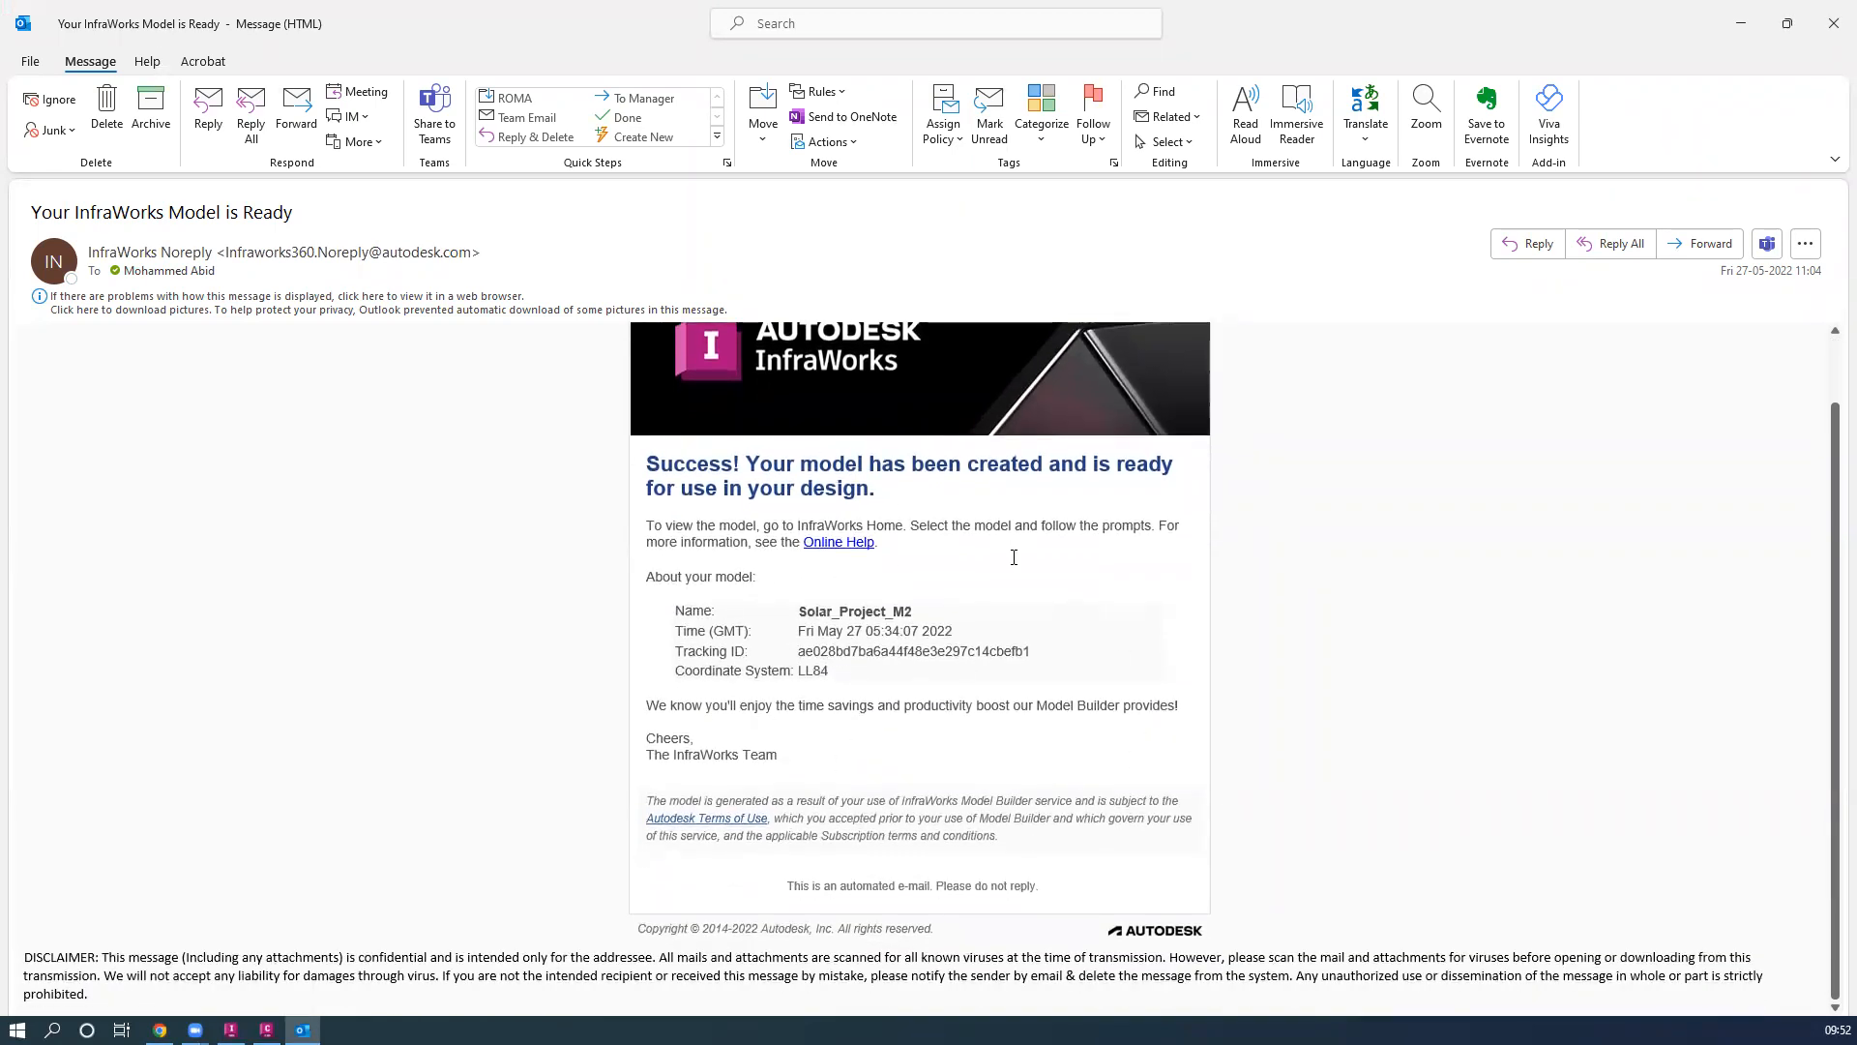
left_click(1740, 23)
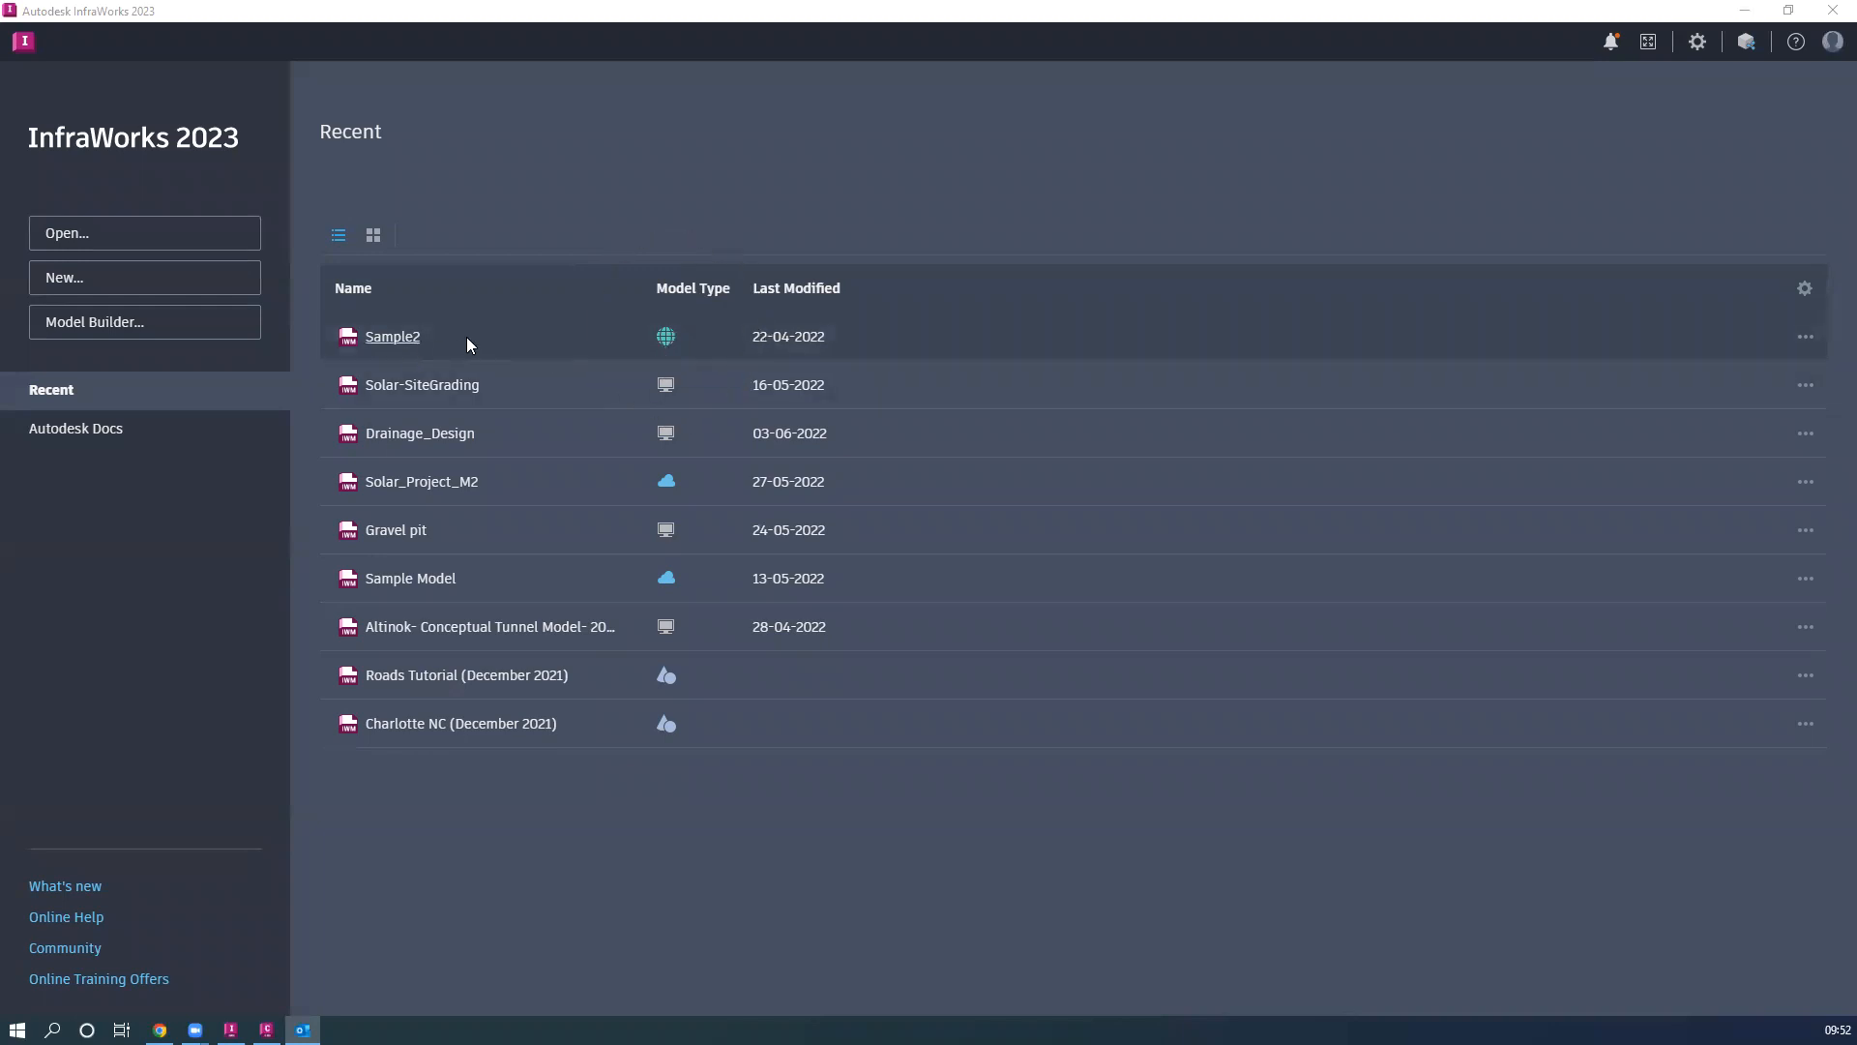
Review the Autodesk Docs and Local storage options for the Sample2 model, and cancel opening it
left_click(394, 341)
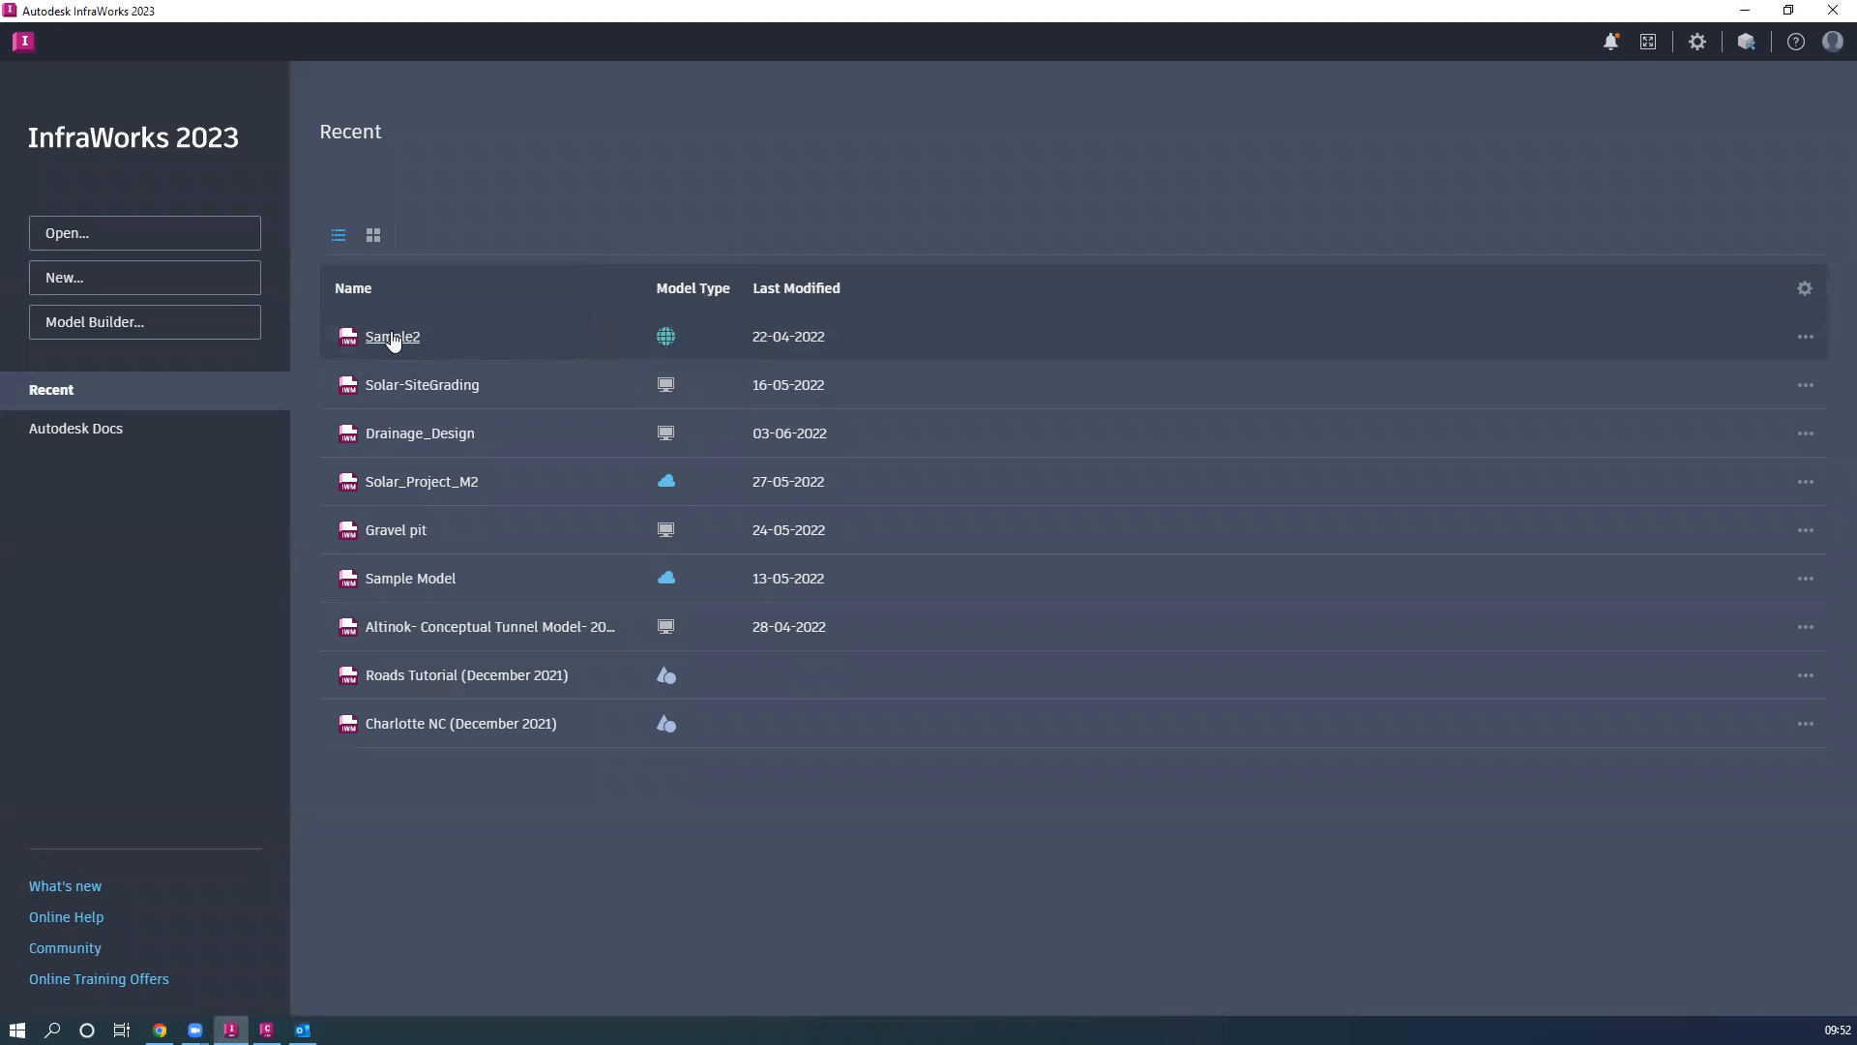
left_click(394, 339)
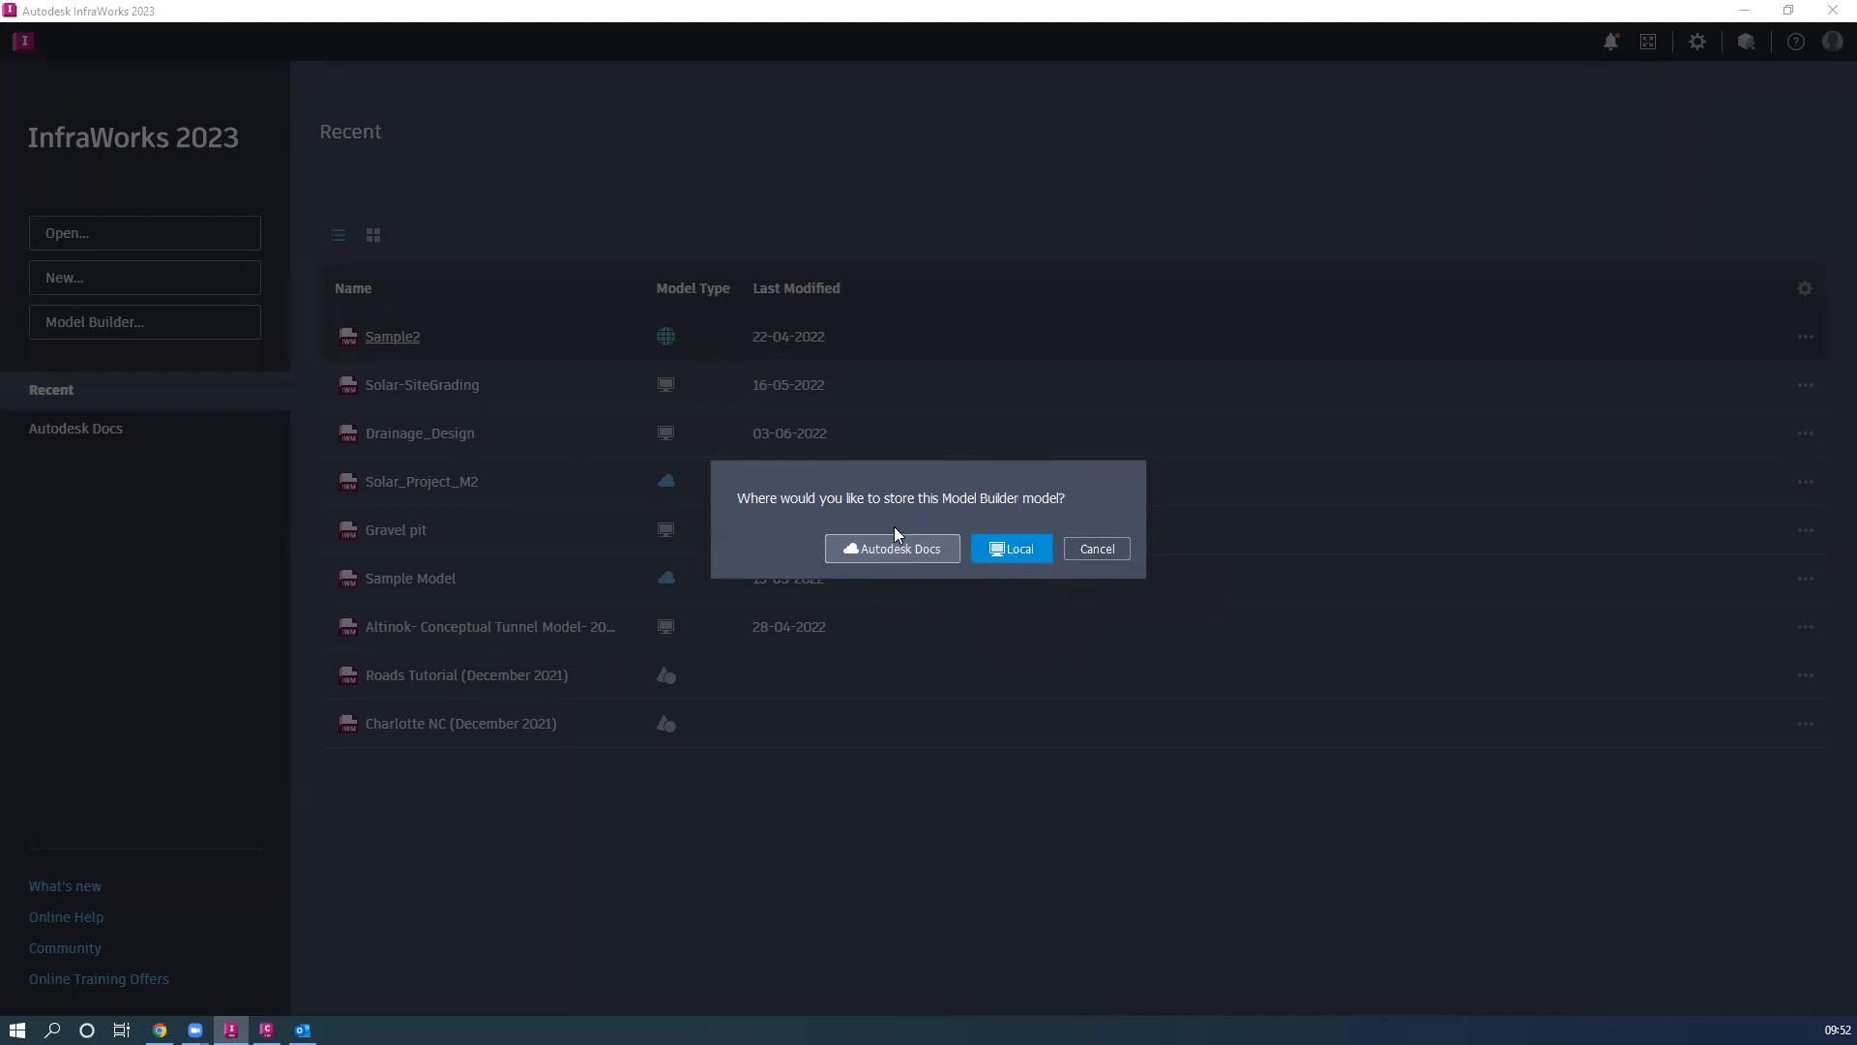
left_click(882, 559)
left_click(882, 560)
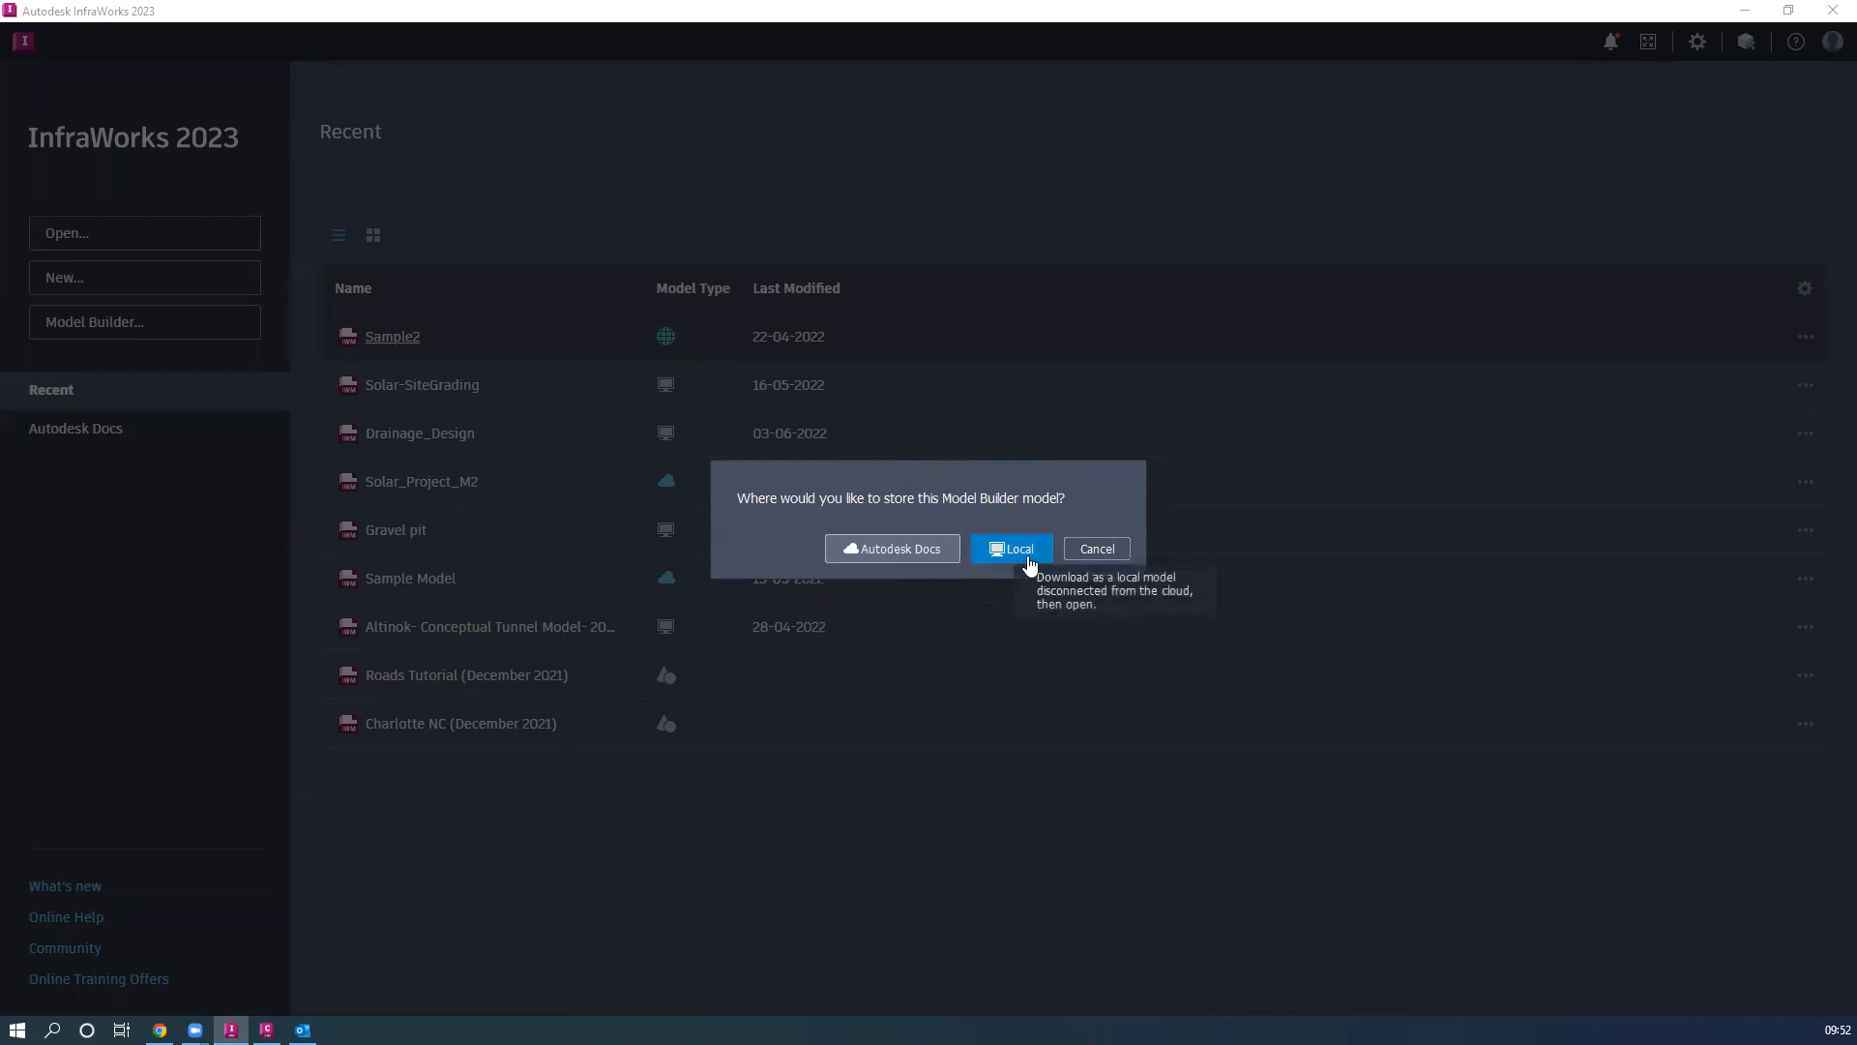
left_click(1027, 559)
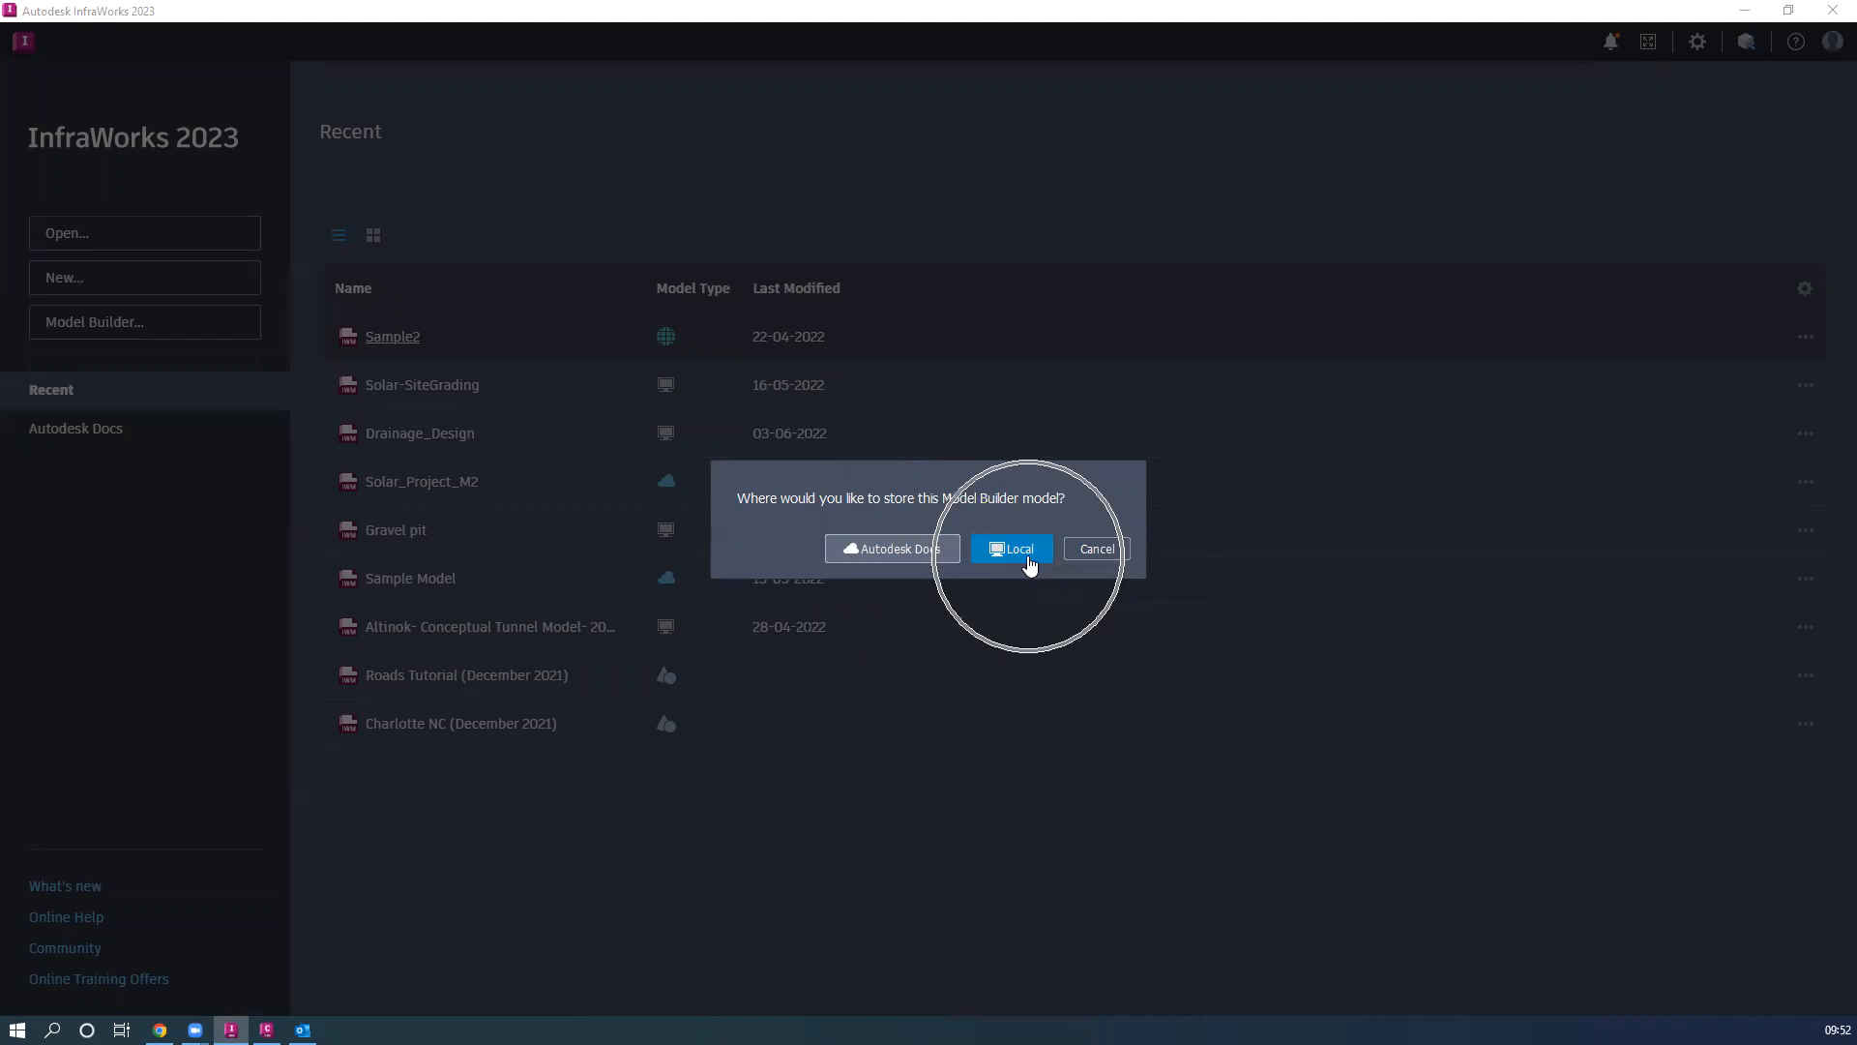
left_click(1096, 550)
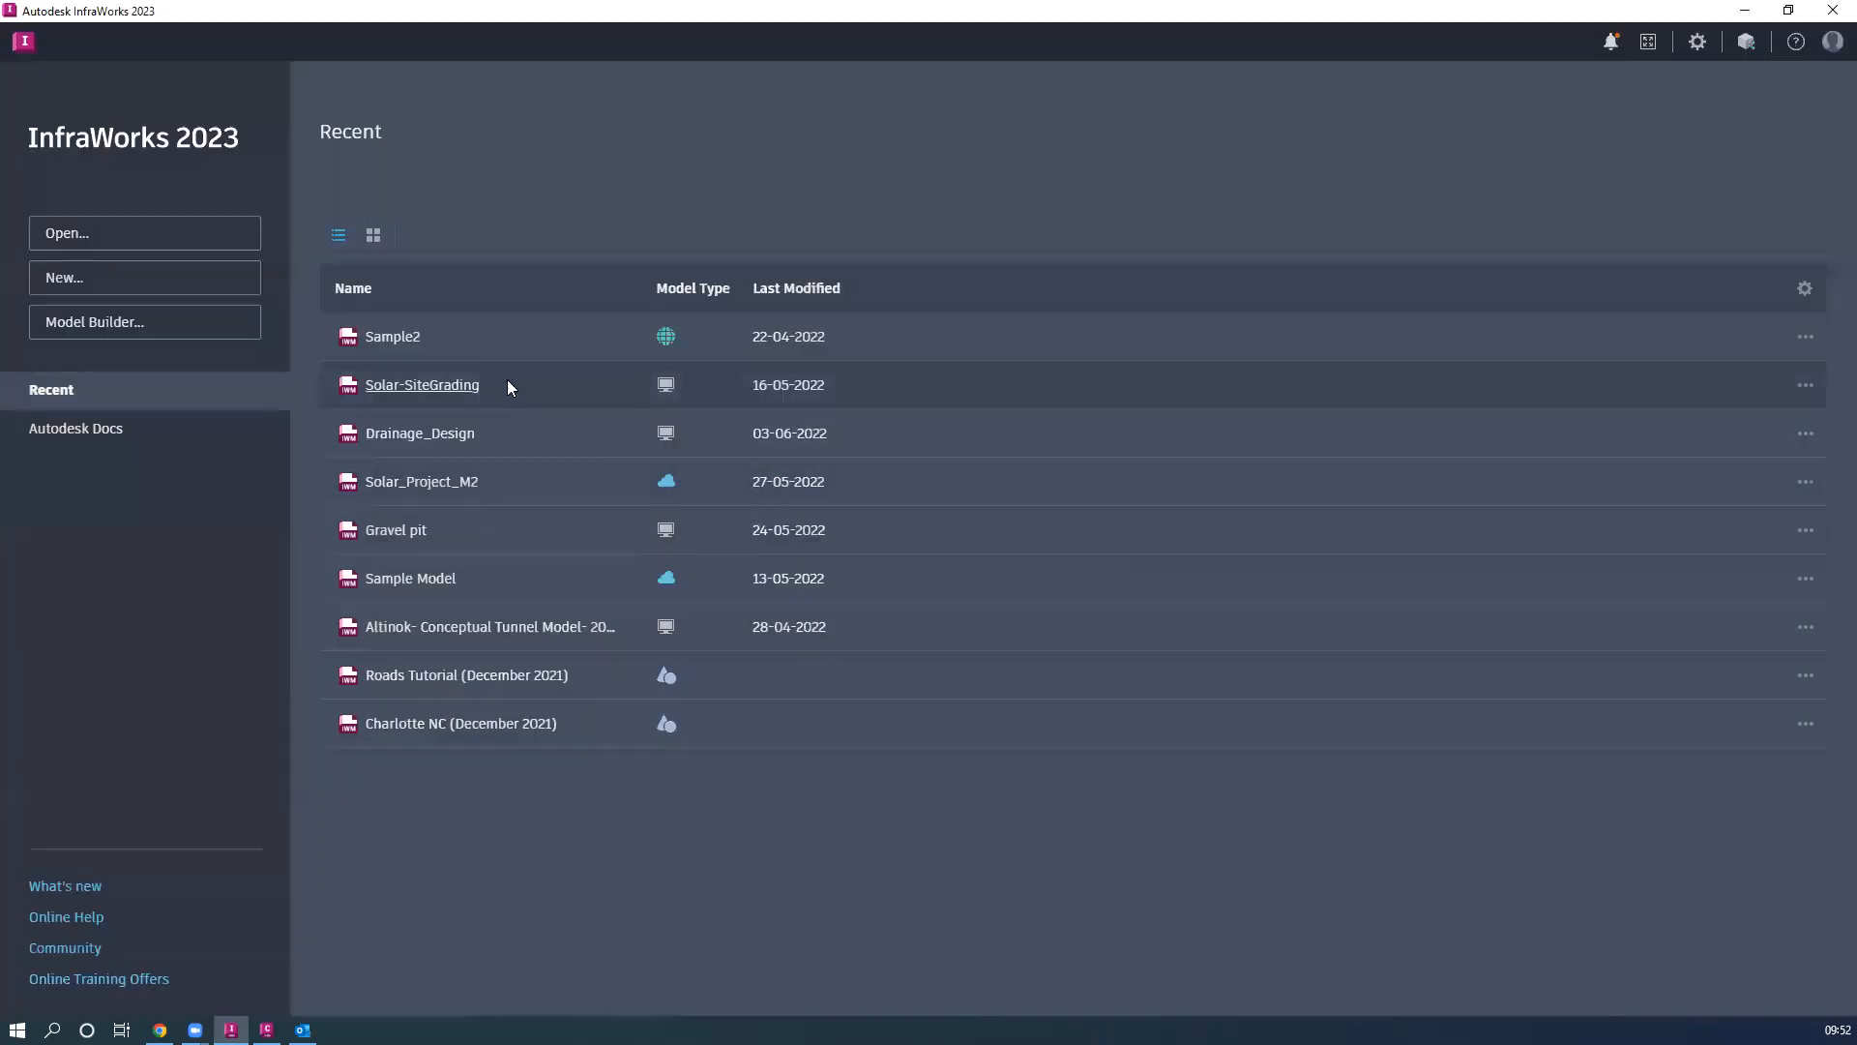
Open the local Solar-SiteGrading model from the recent models and view its whole terrain from above
left_click(668, 390)
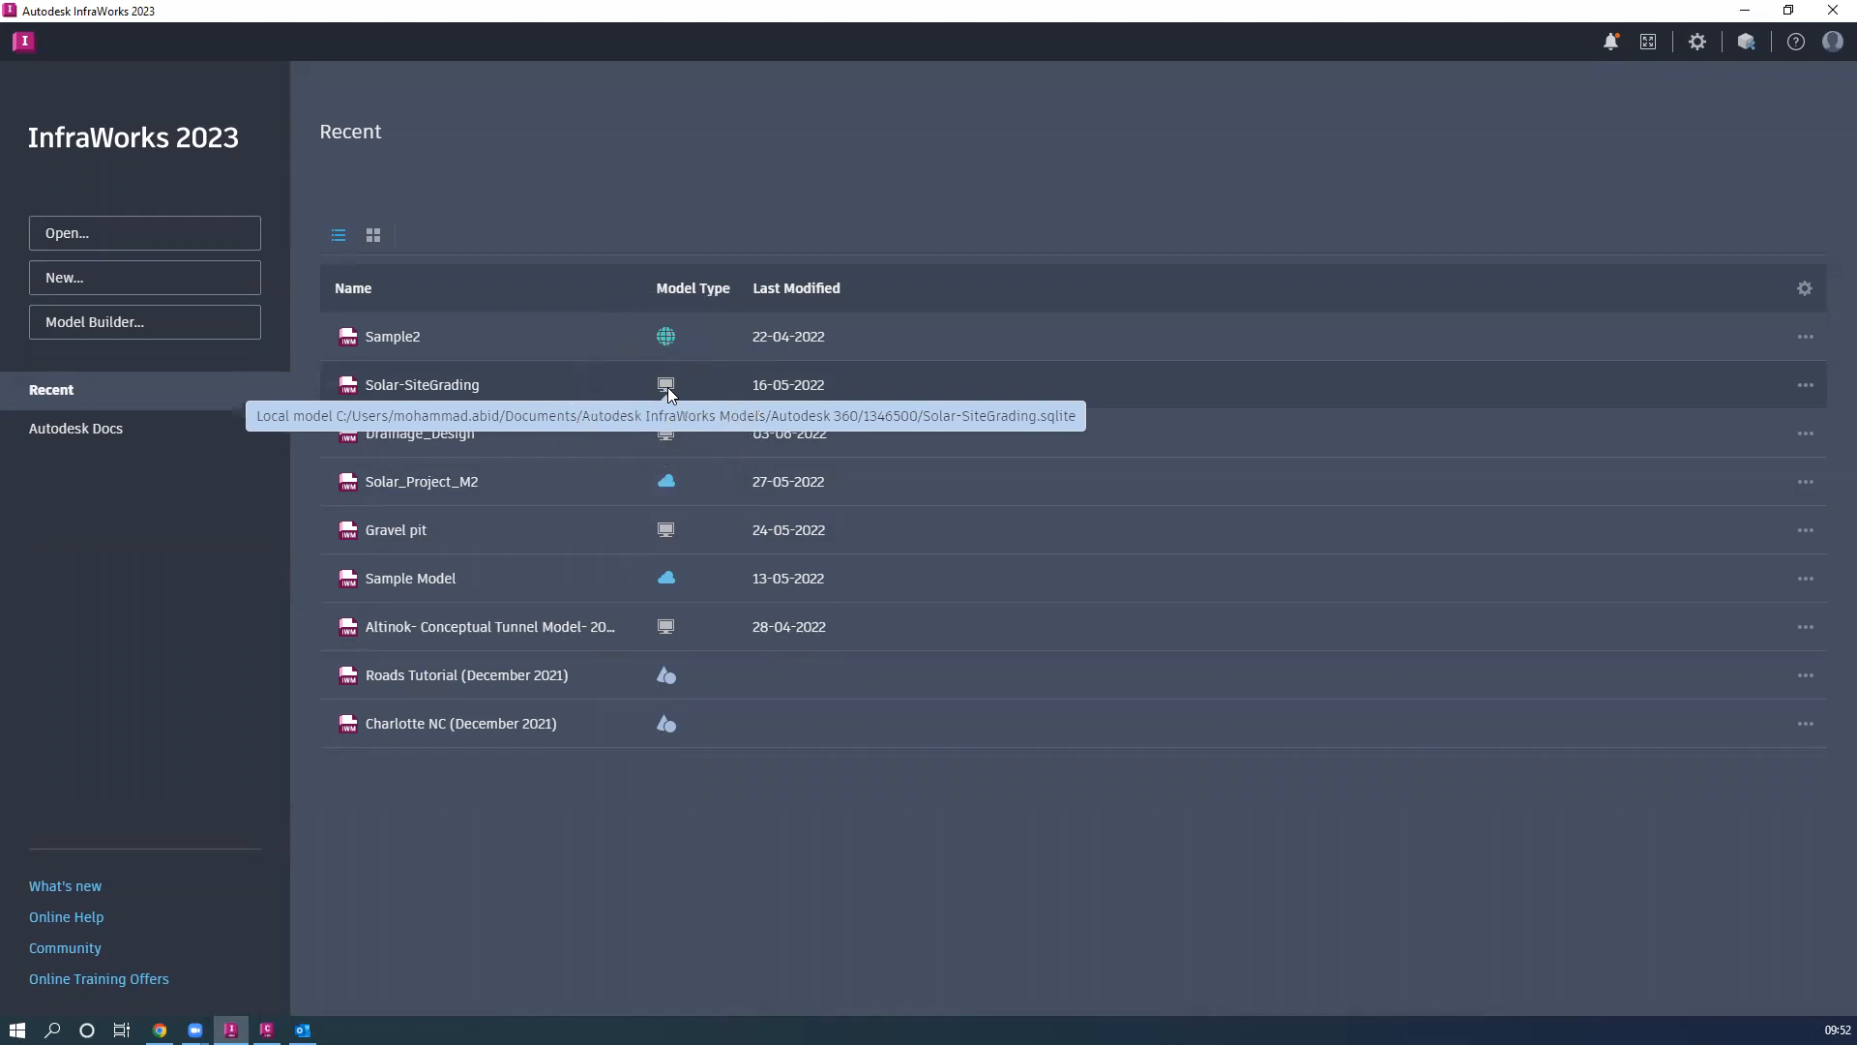
left_click(666, 485)
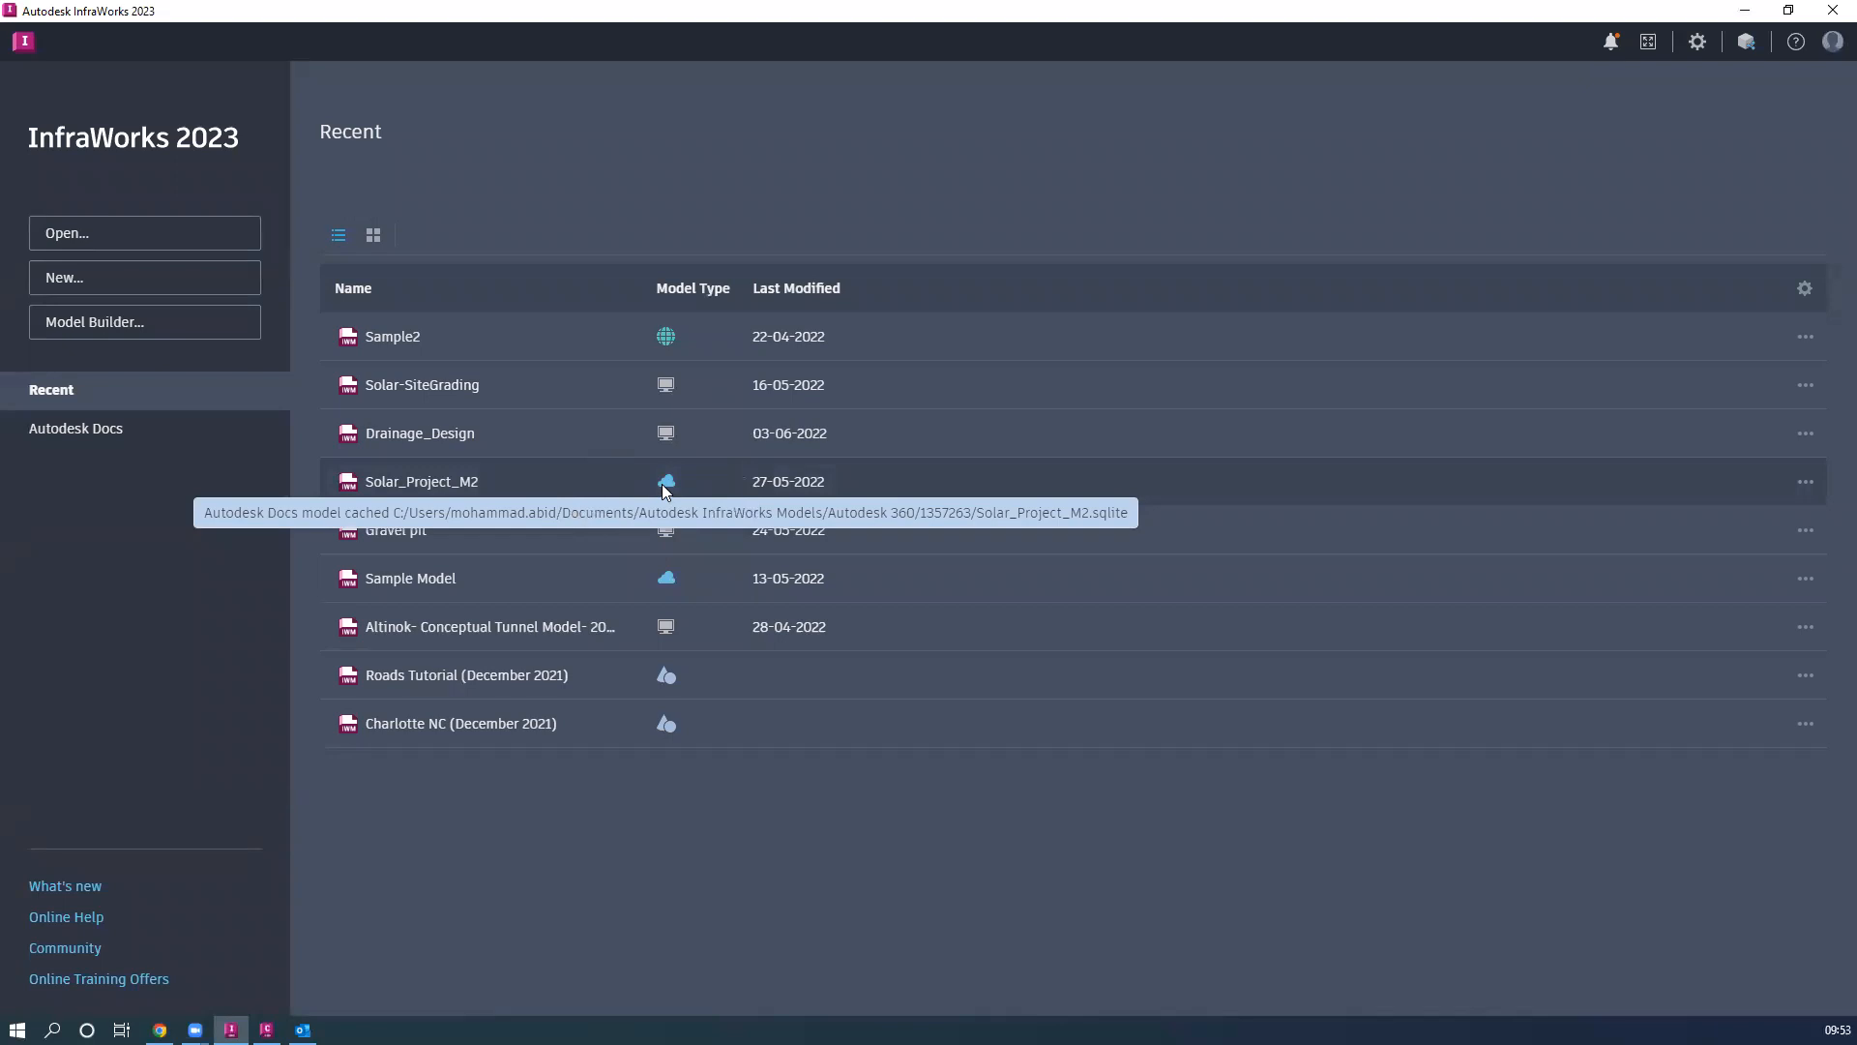
left_click(438, 385)
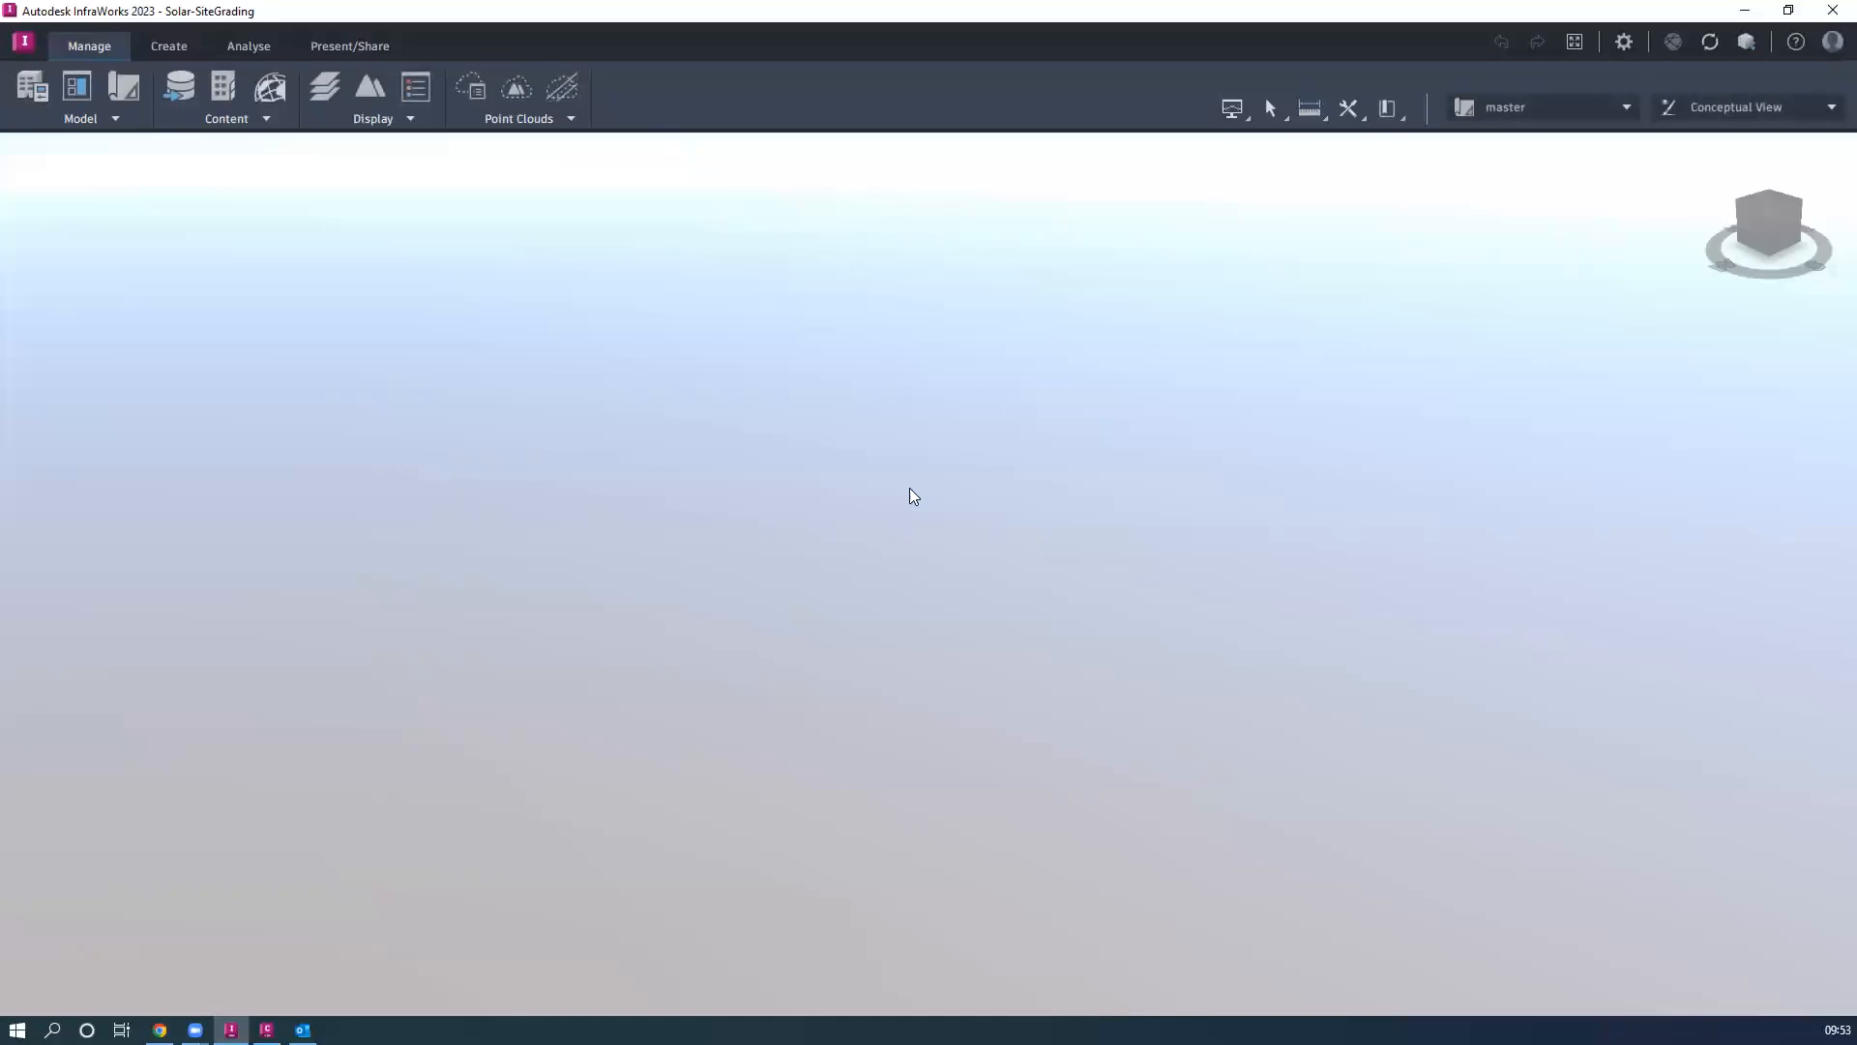
scroll(605, 501, "down", 2)
left_click_drag(914, 447, 786, 507)
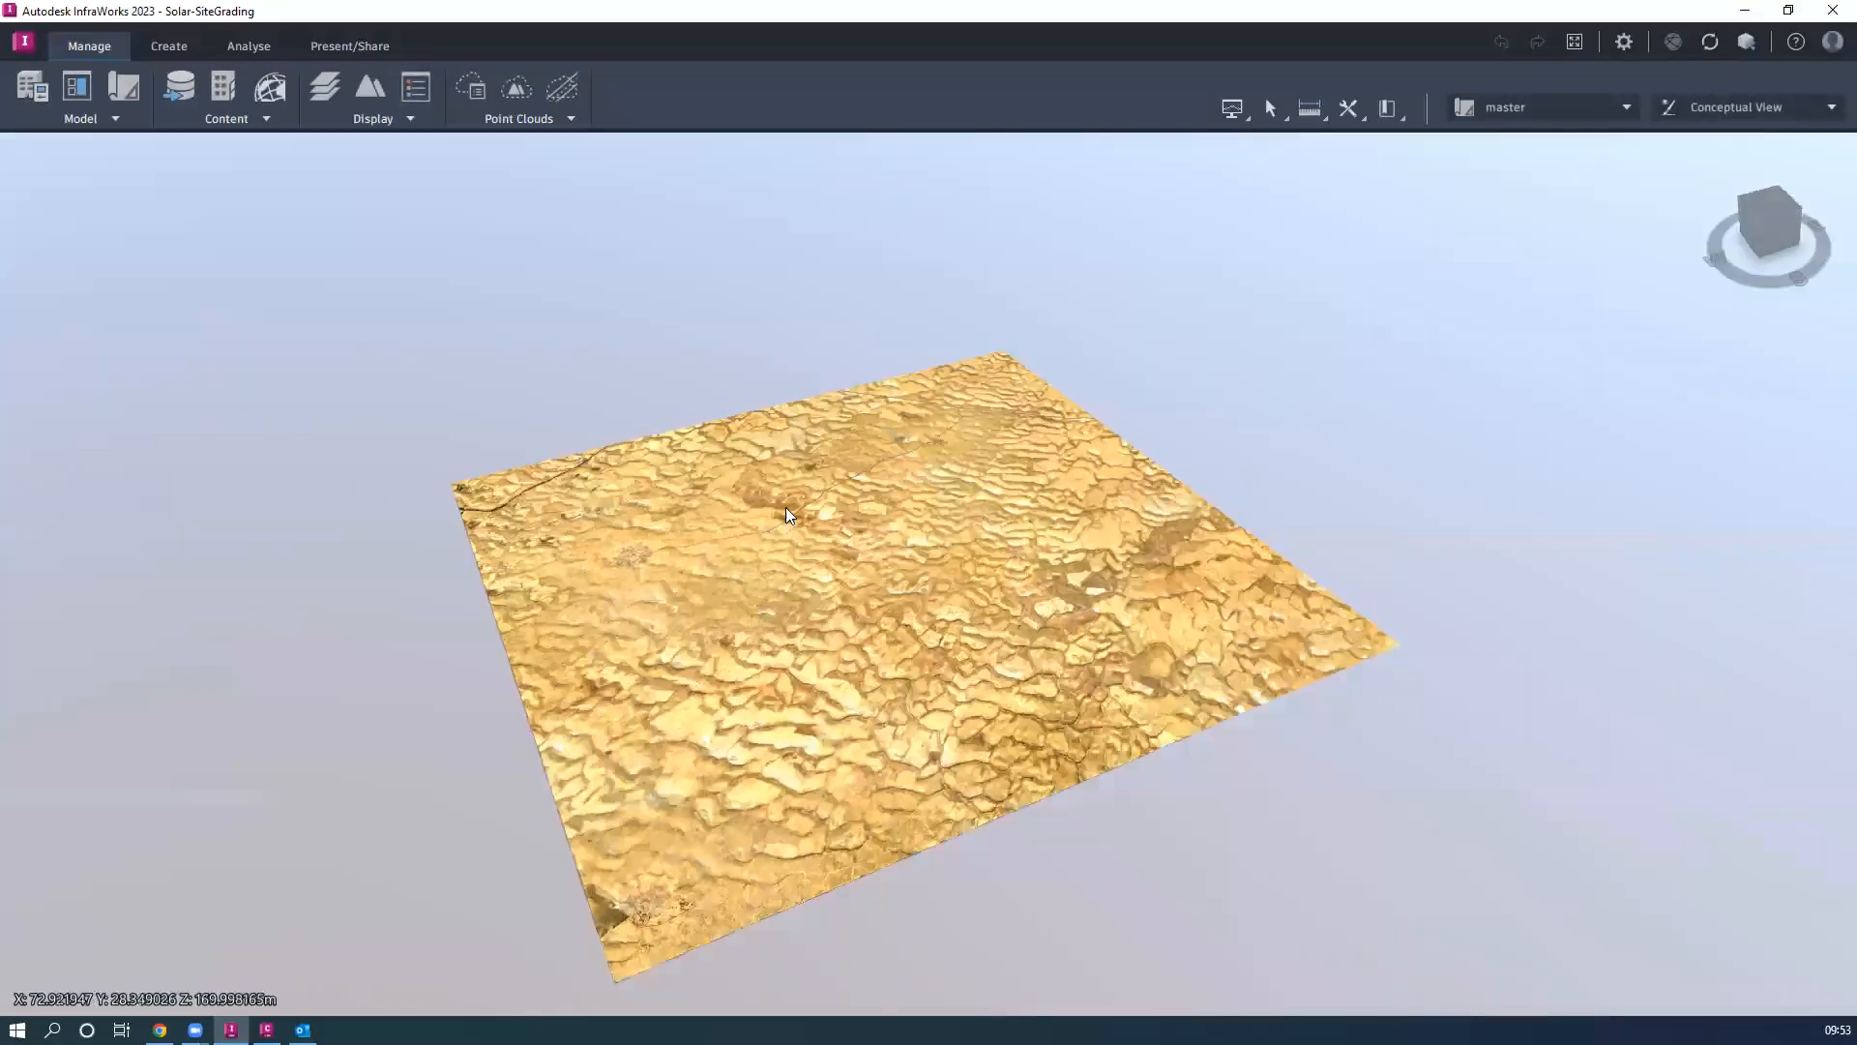
left_click_drag(673, 660, 677, 559)
scroll(677, 559, "down", 2)
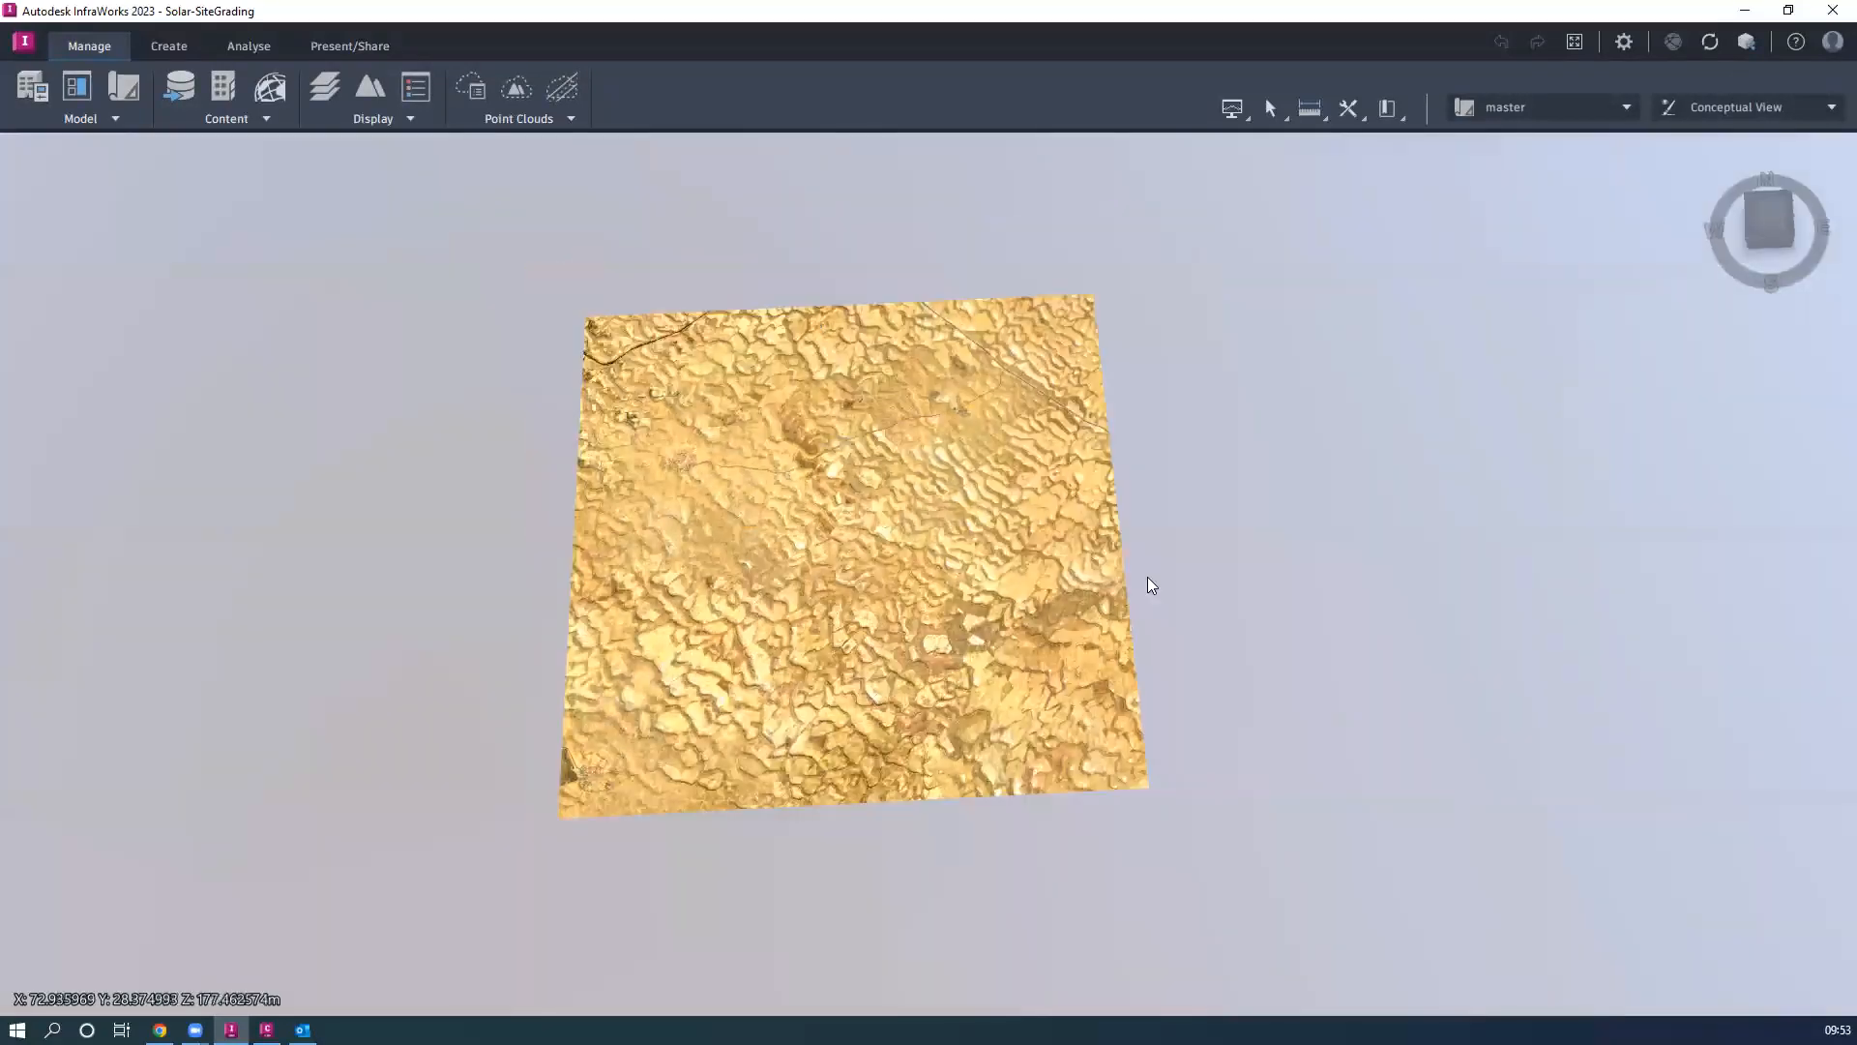
Inspect the Solar-SiteGrading terrain in Conceptual View from overhead, close-up and ground-level angles
key("ctrl")
left_click_drag(844, 569, 768, 635)
scroll(768, 636, "up", 1)
scroll(686, 606, "up", 3)
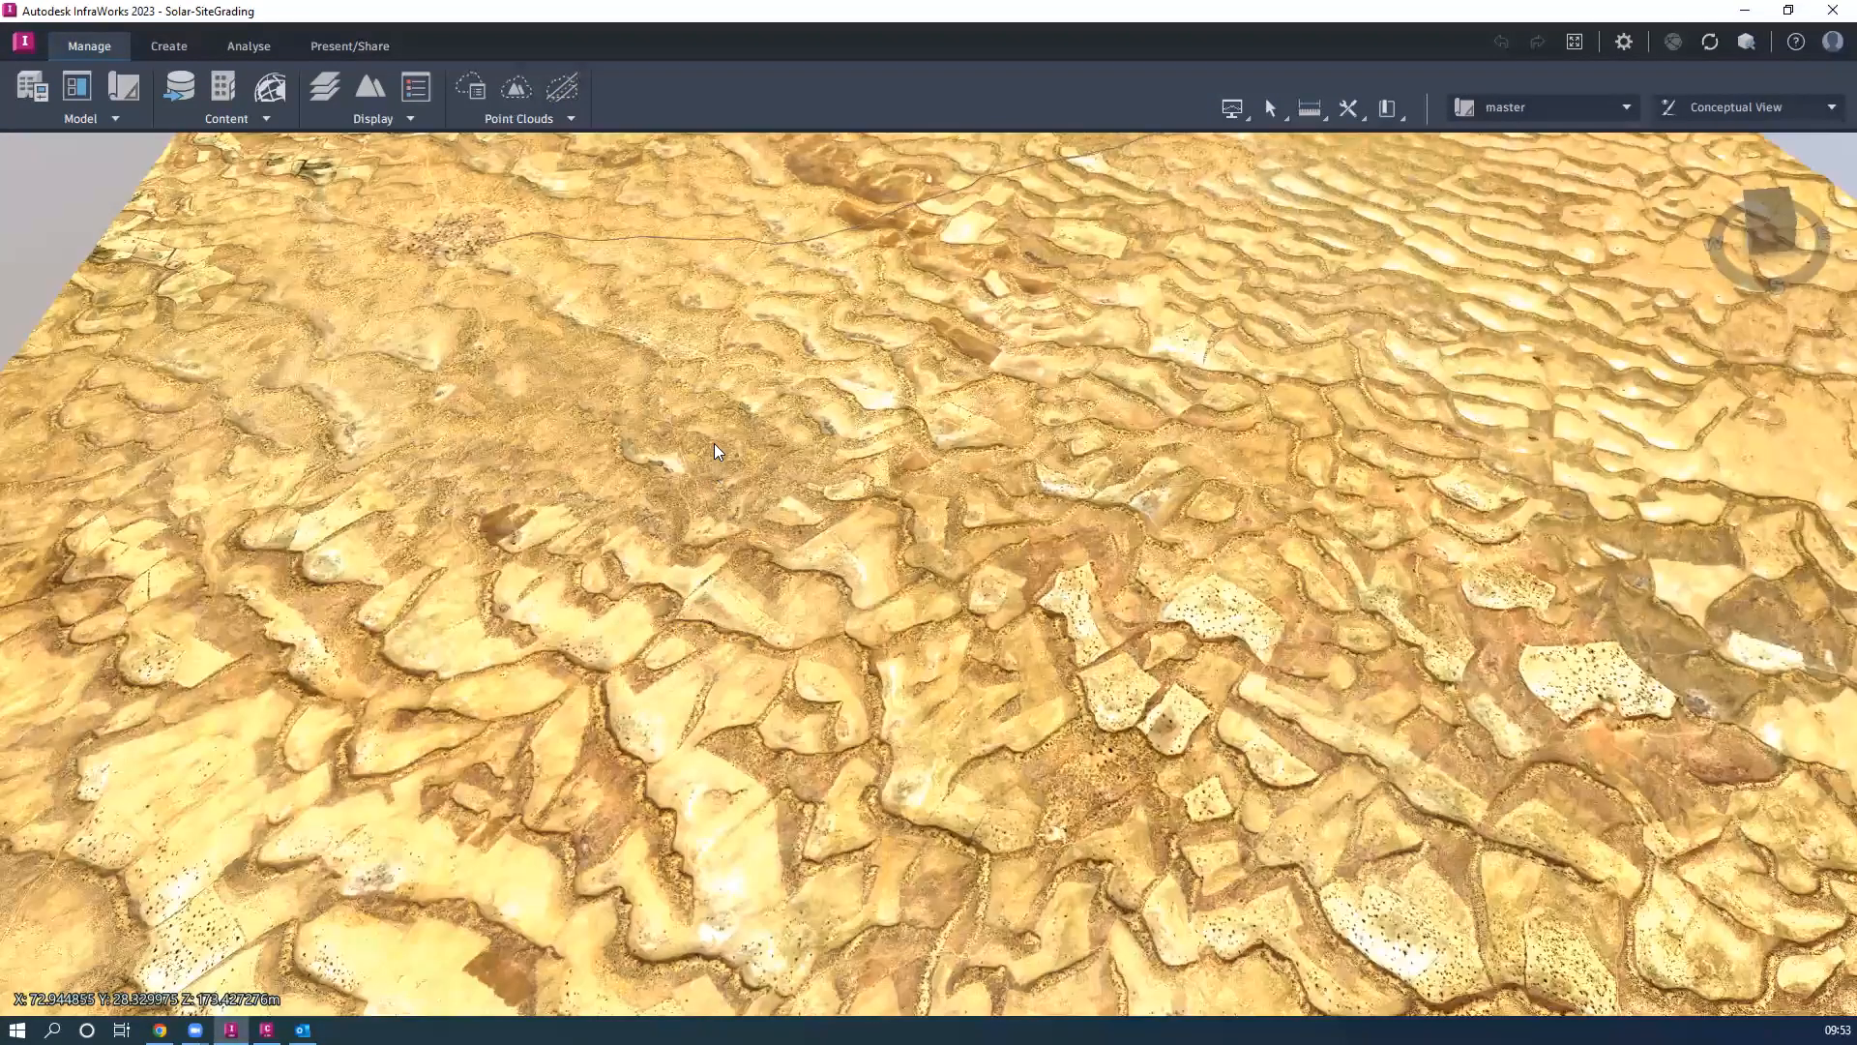
left_click_drag(726, 510, 696, 427)
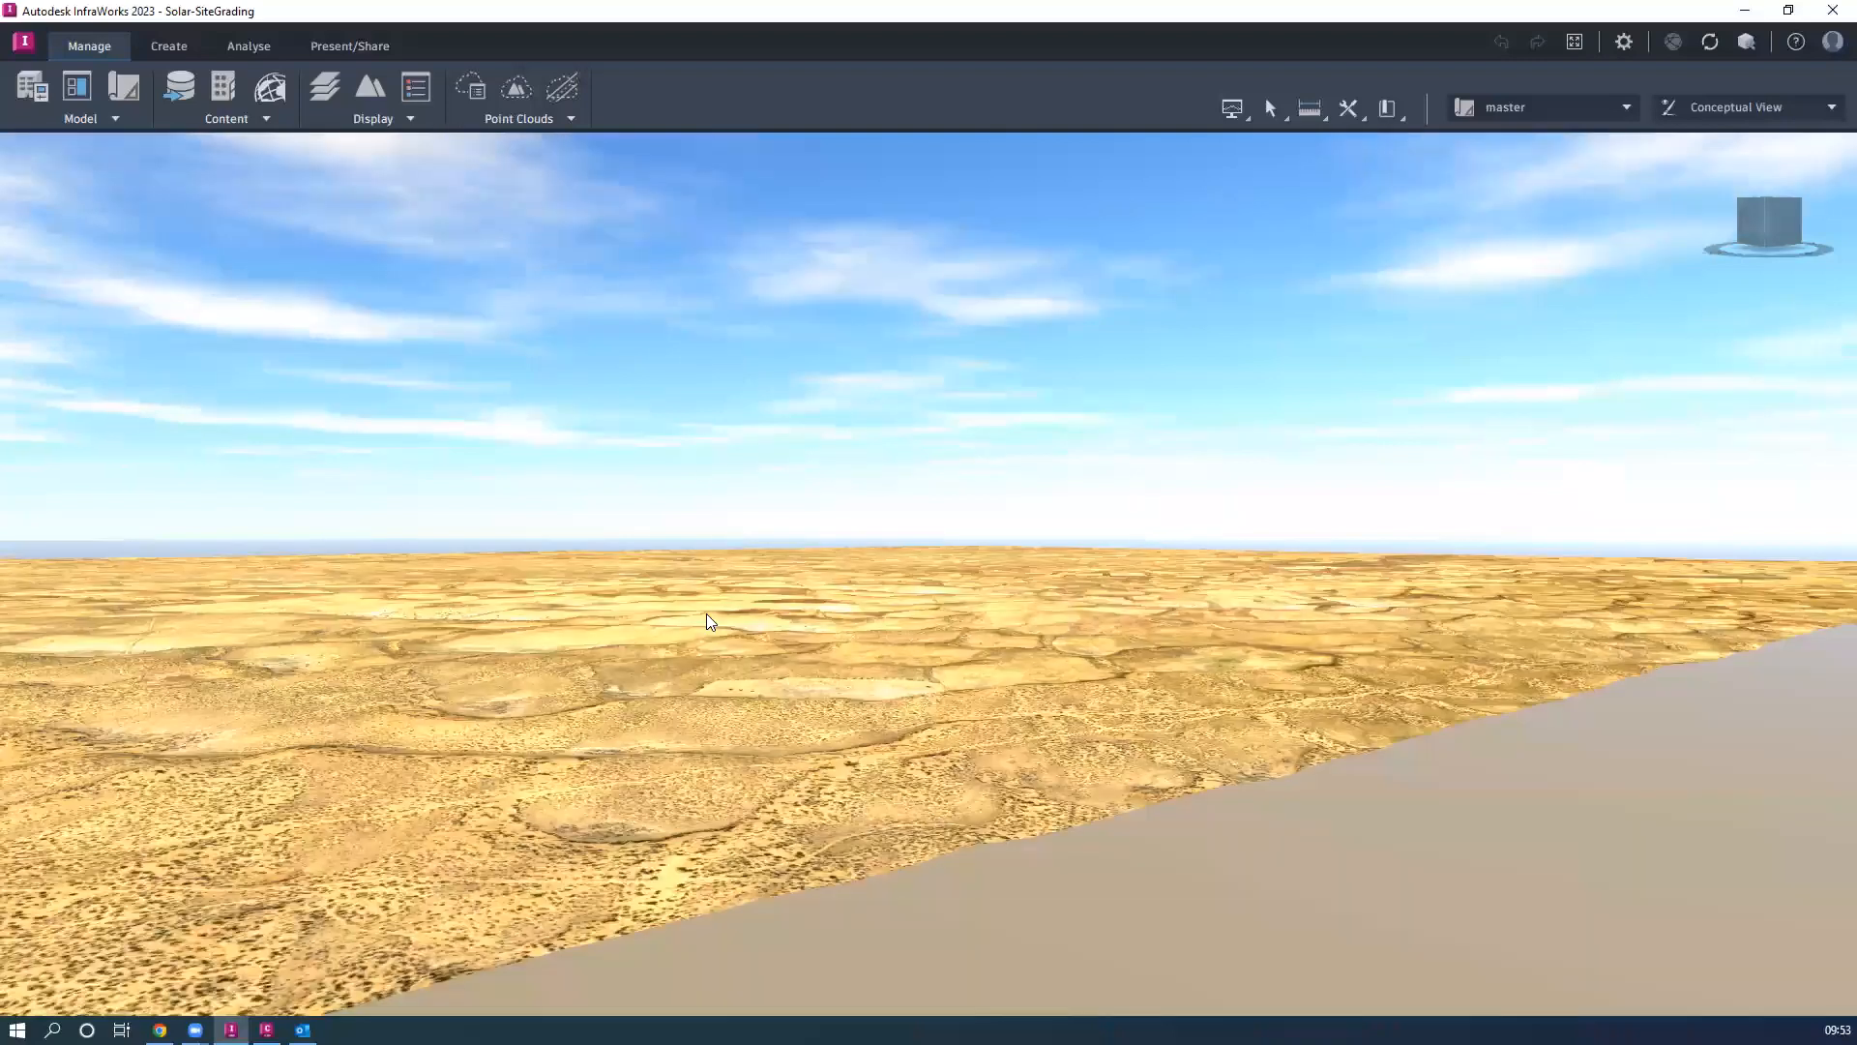
left_click_drag(706, 622, 850, 385)
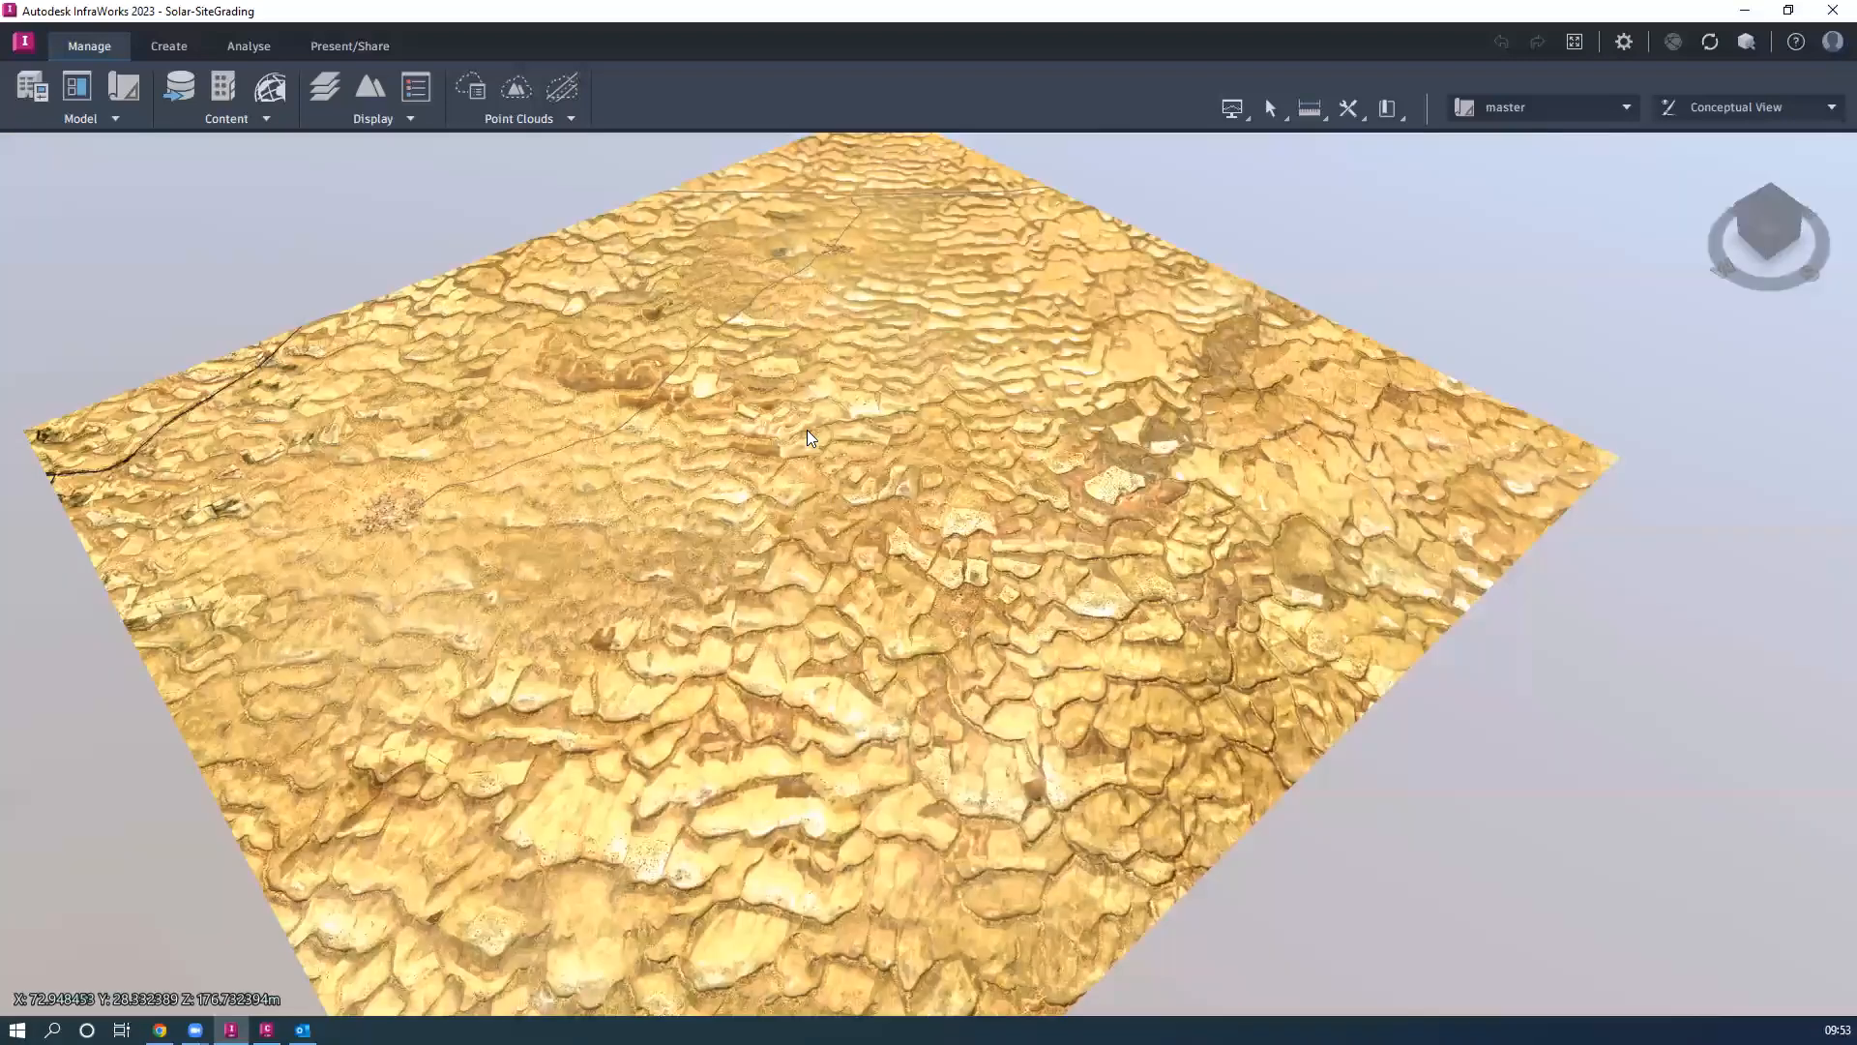
Switch the model to Engineering View and inspect the terrain with its grid lines
key("ctrl")
left_click(1716, 110)
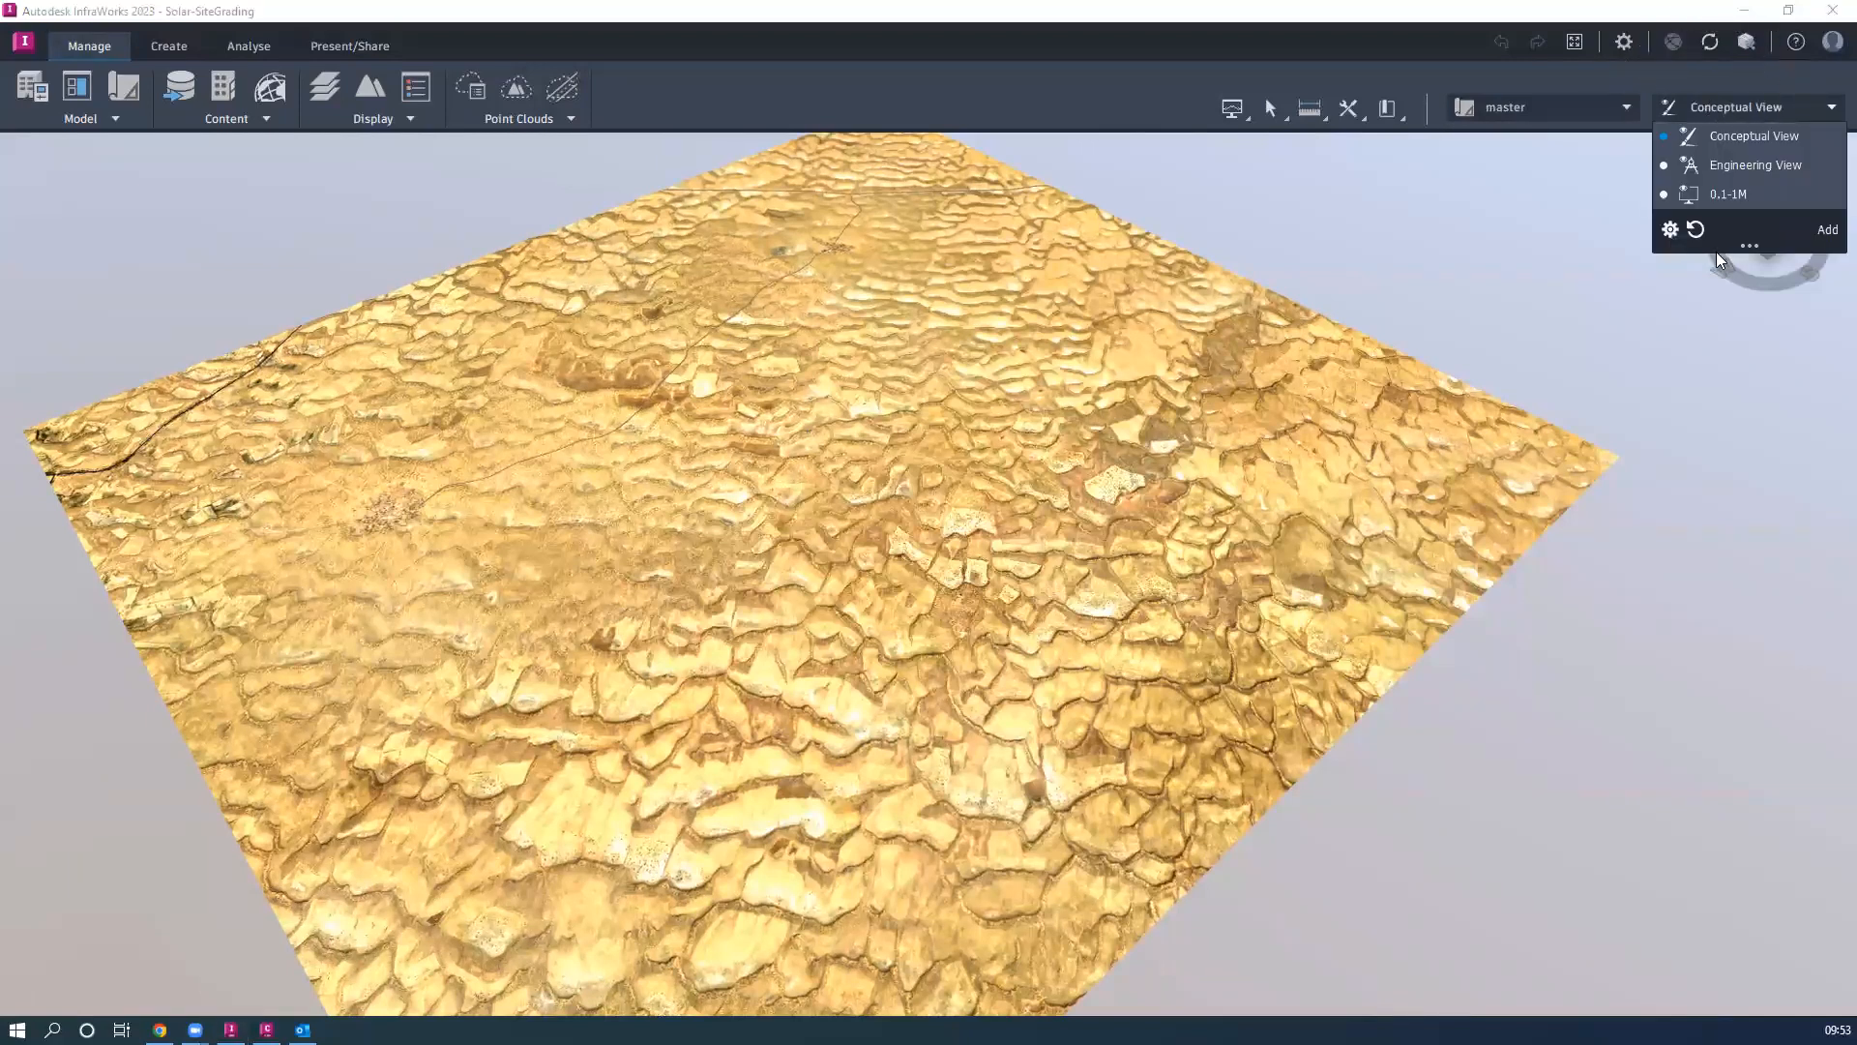
left_click(1724, 170)
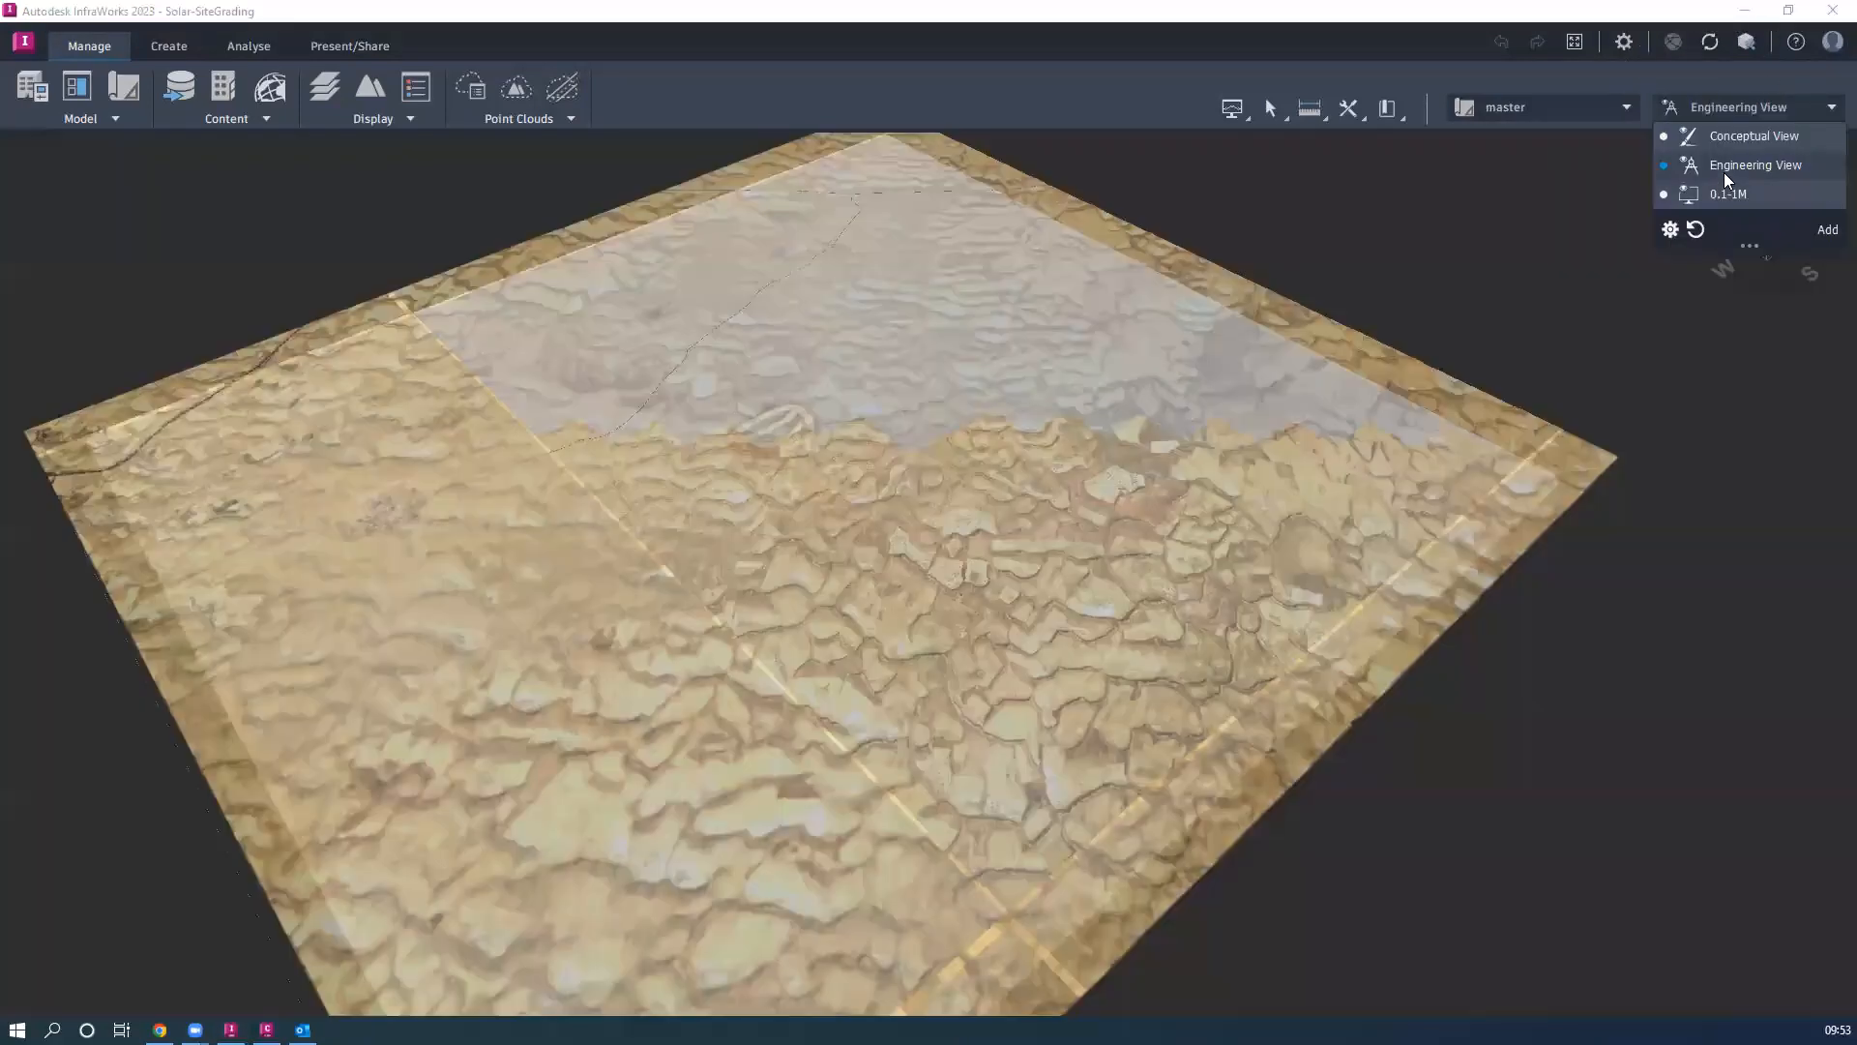
left_click_drag(781, 559, 634, 694)
scroll(623, 724, "up", 2)
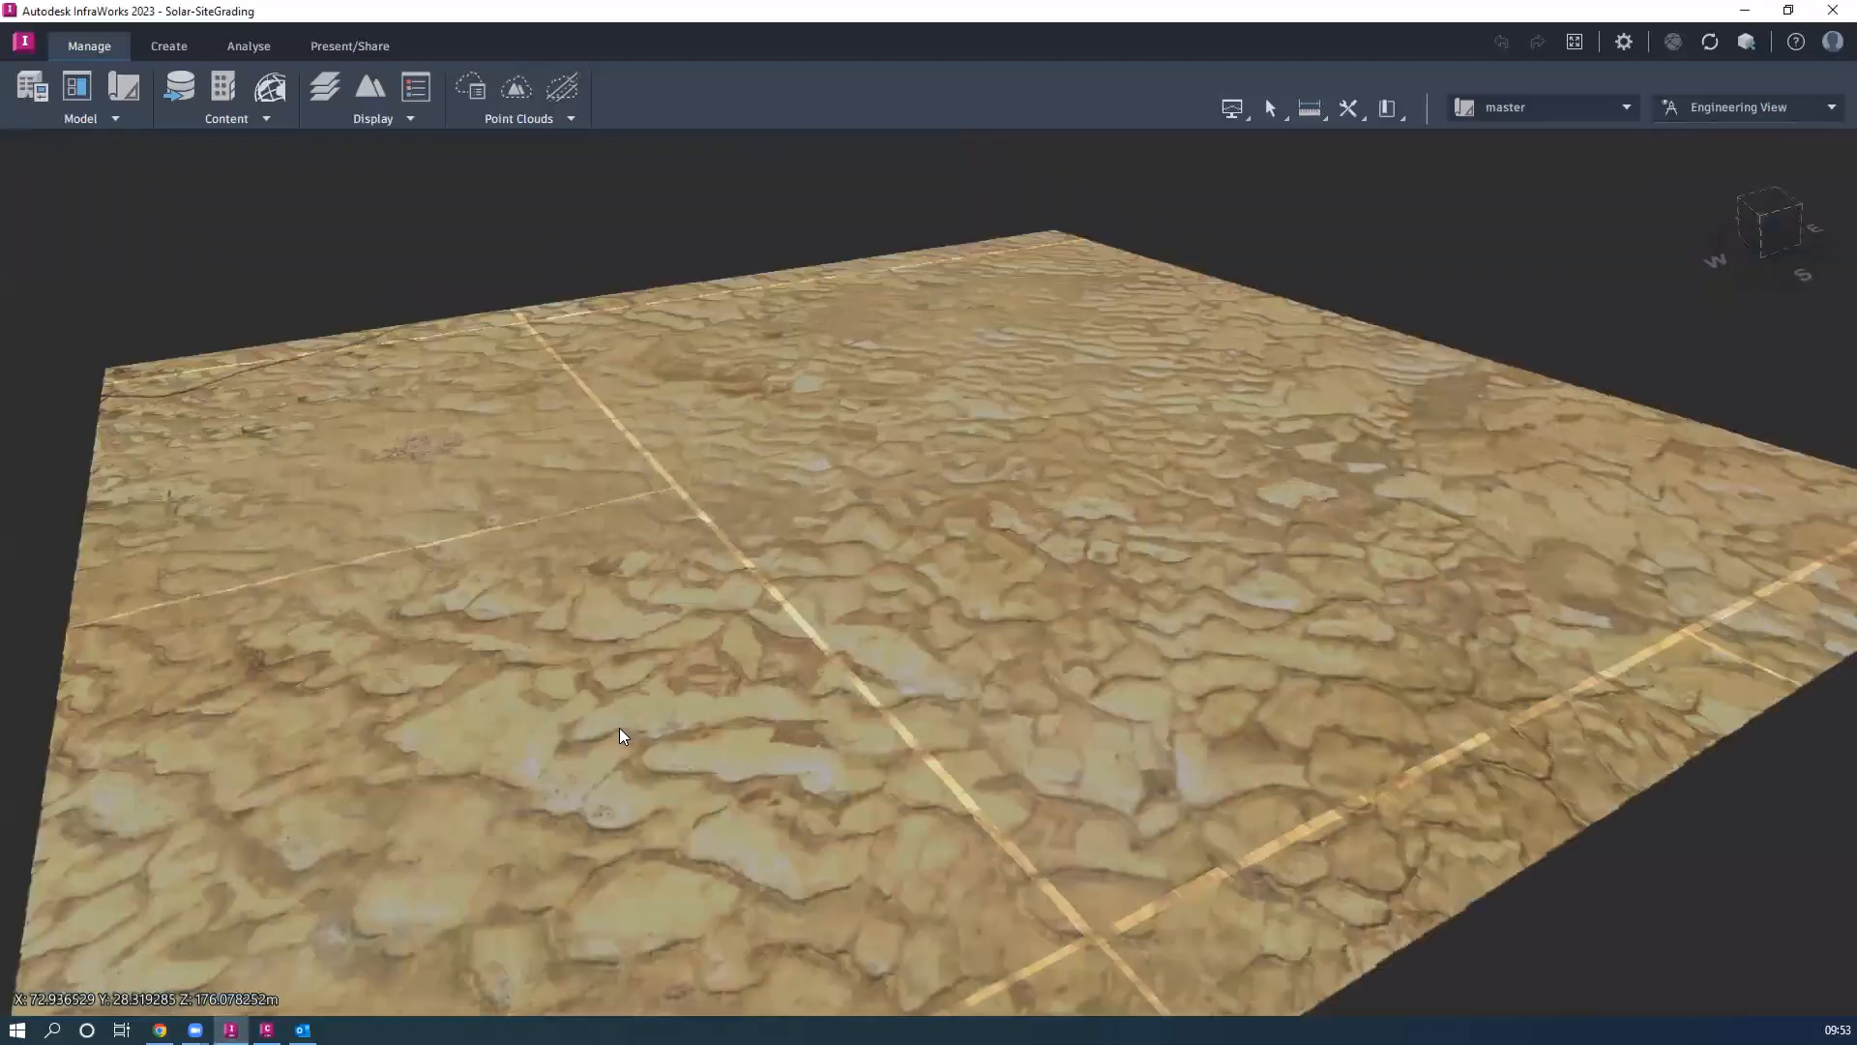
scroll(536, 714, "up", 3)
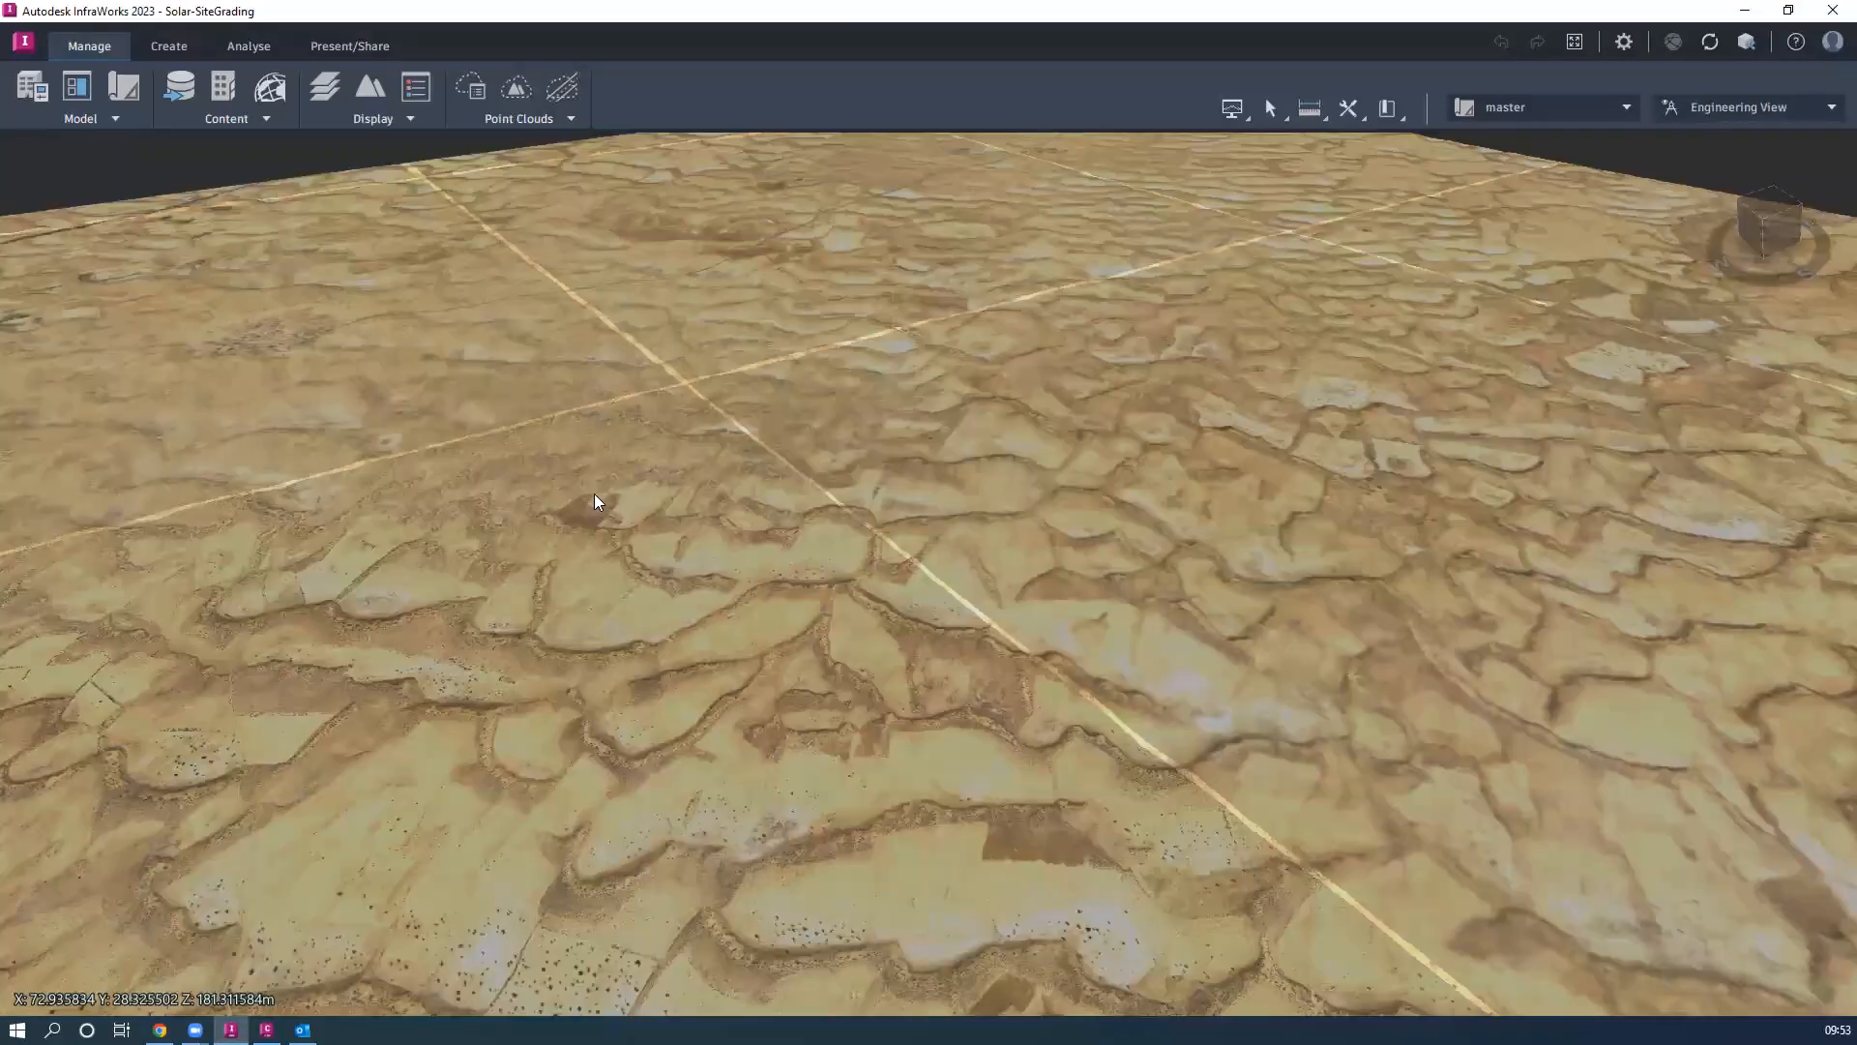
scroll(601, 506, "down", 8)
scroll(596, 674, "up", 5)
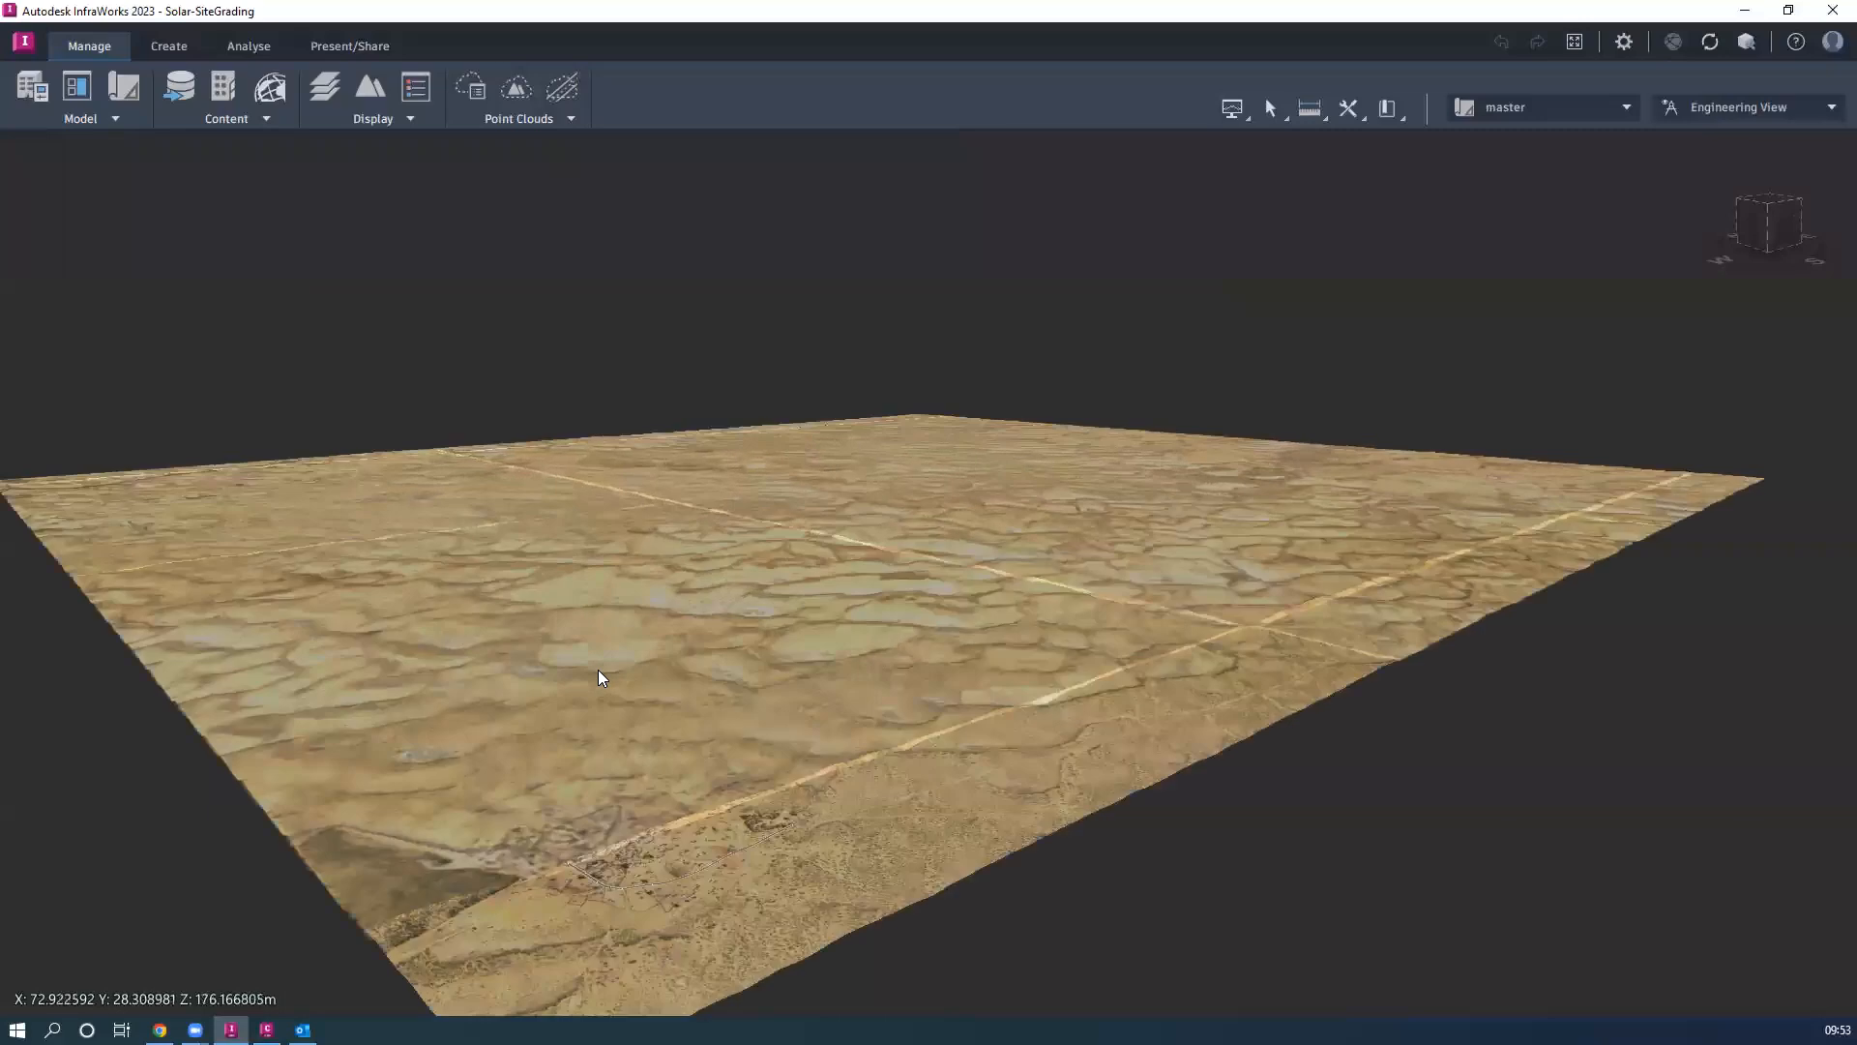
scroll(611, 646, "up", 2)
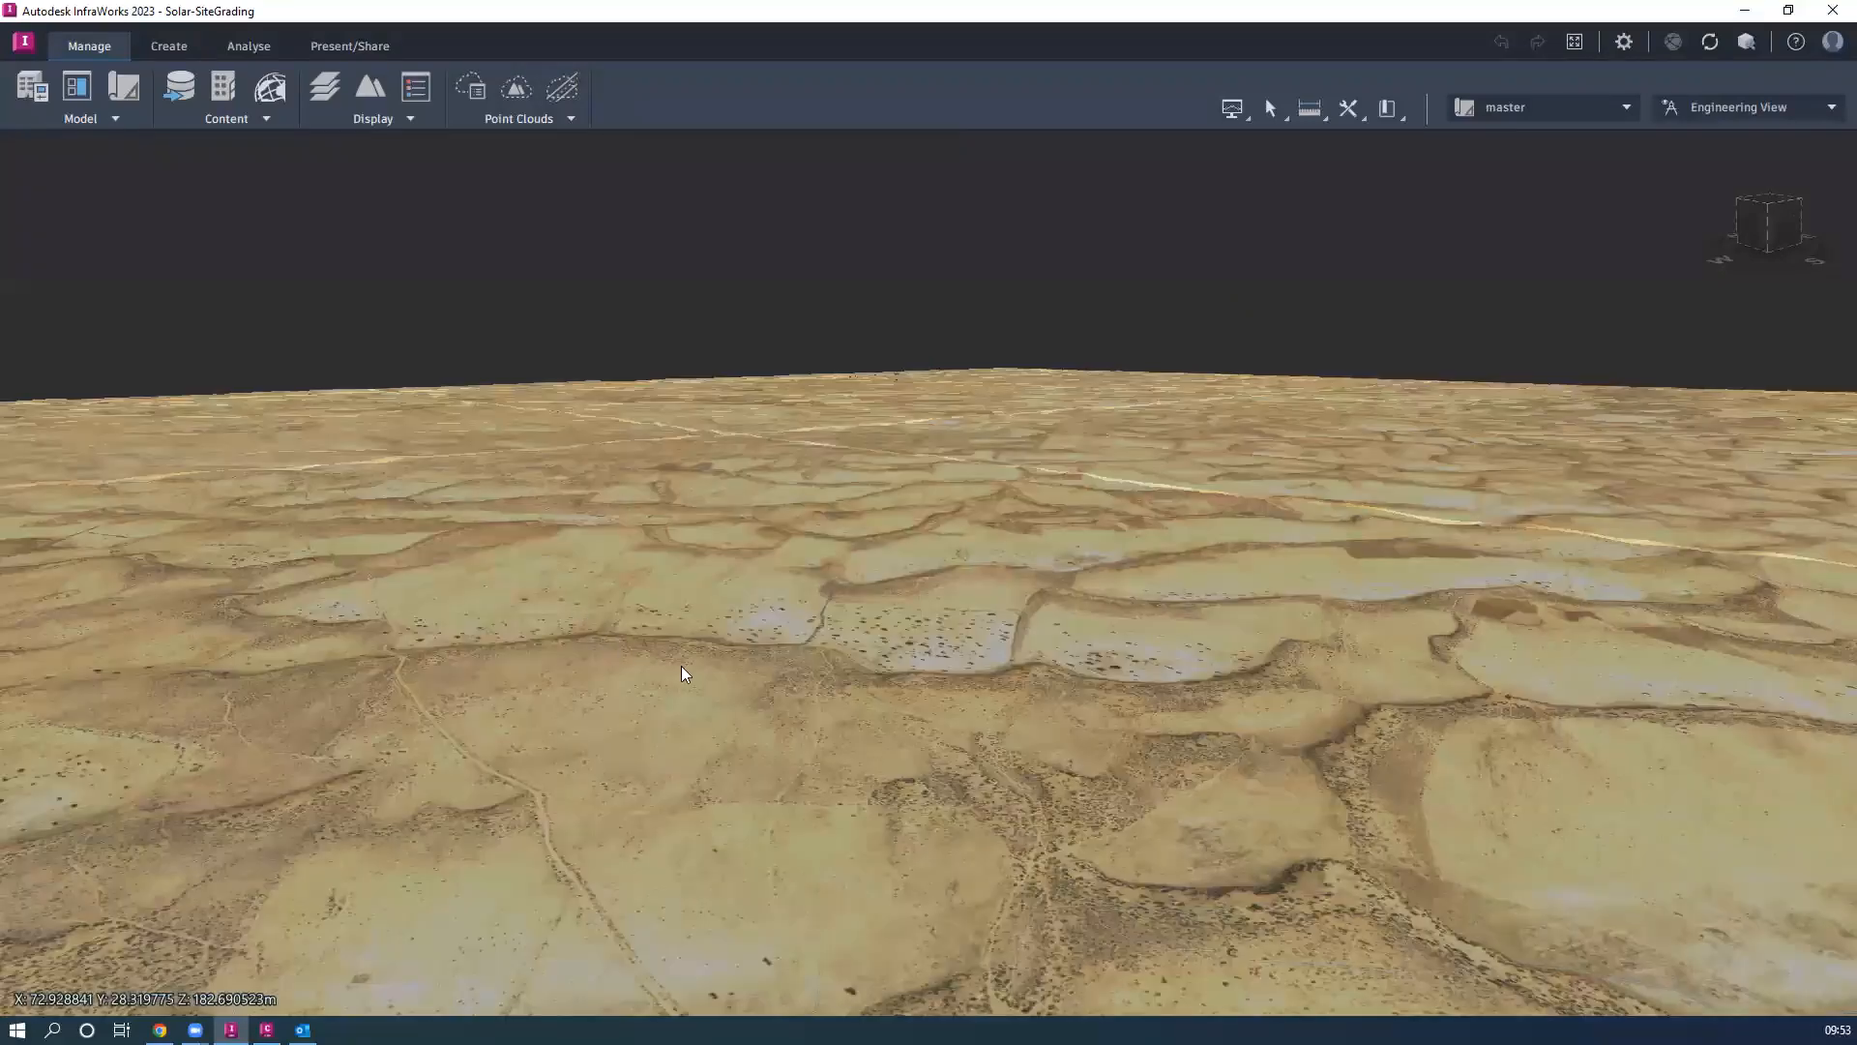
Examine the terrain relief and elevation contours up close from several directions in Engineering View
left_click_drag(681, 666, 788, 607)
left_click_drag(681, 536, 557, 658)
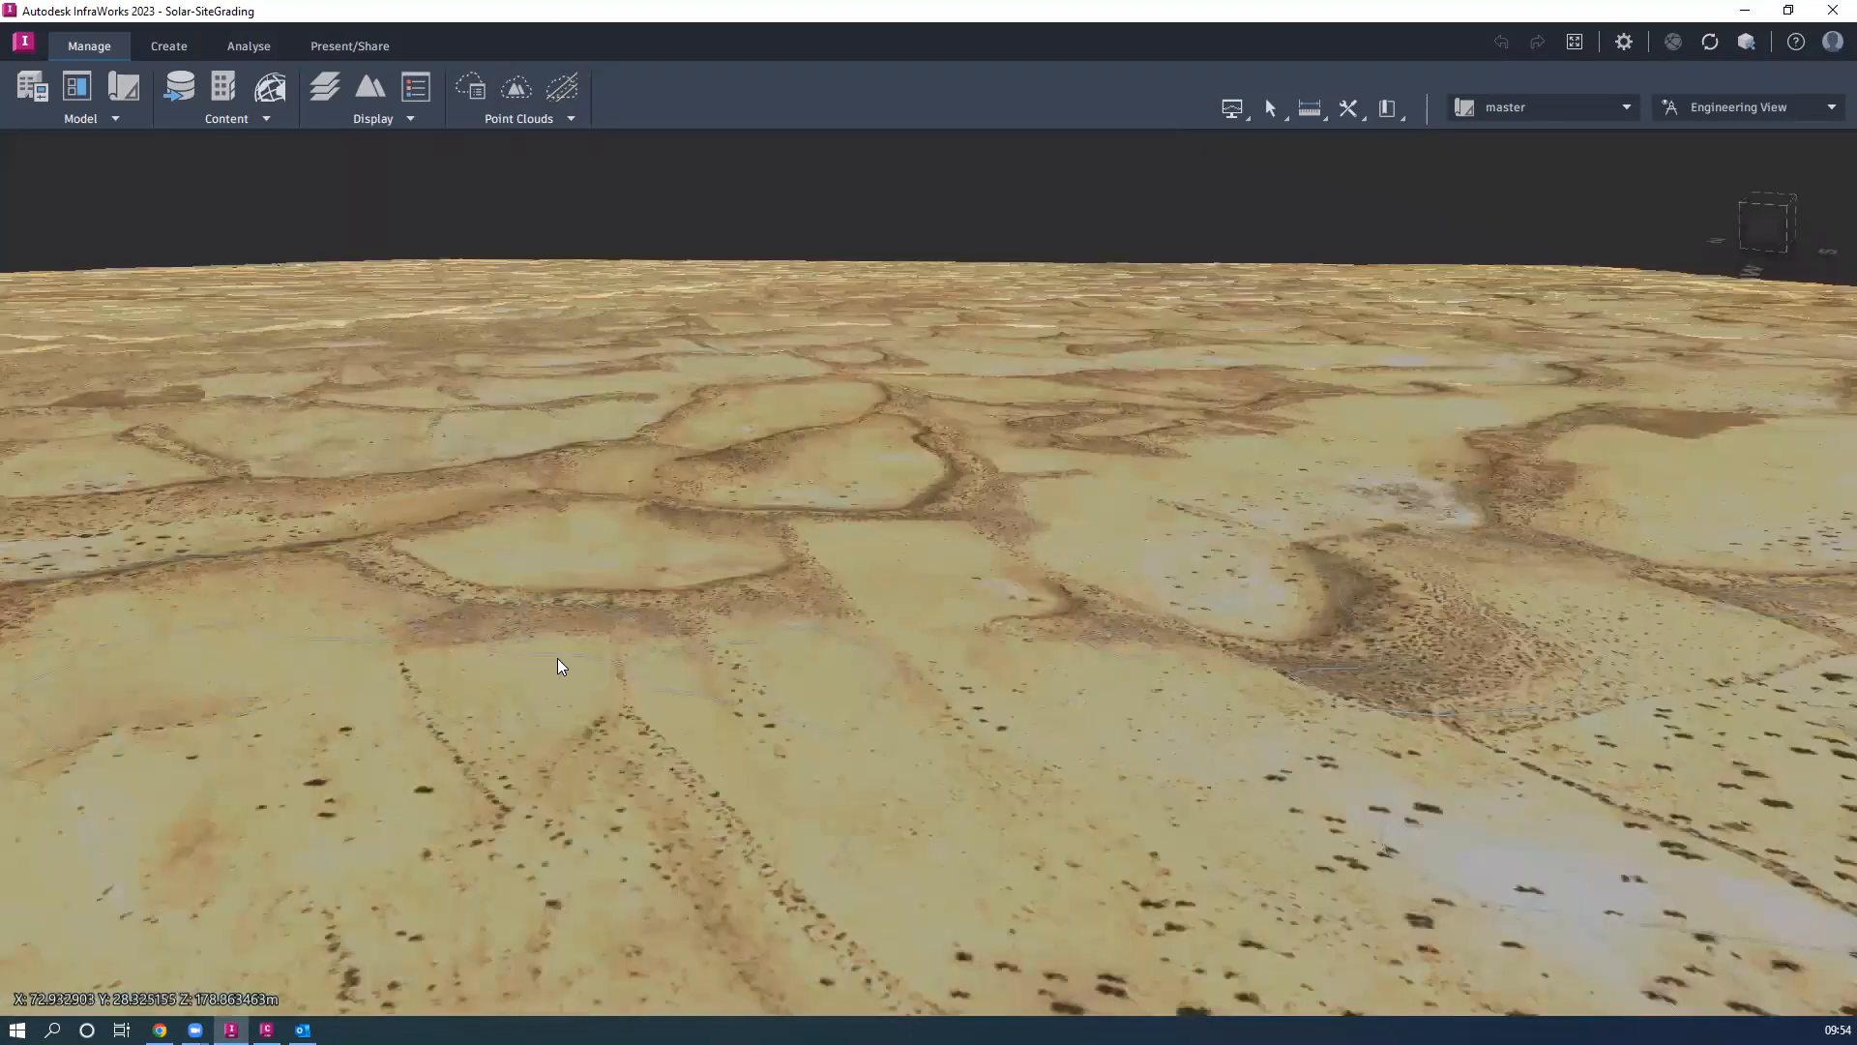
left_click_drag(712, 590, 650, 740)
left_click_drag(648, 656, 733, 839)
scroll(645, 447, "up", 3)
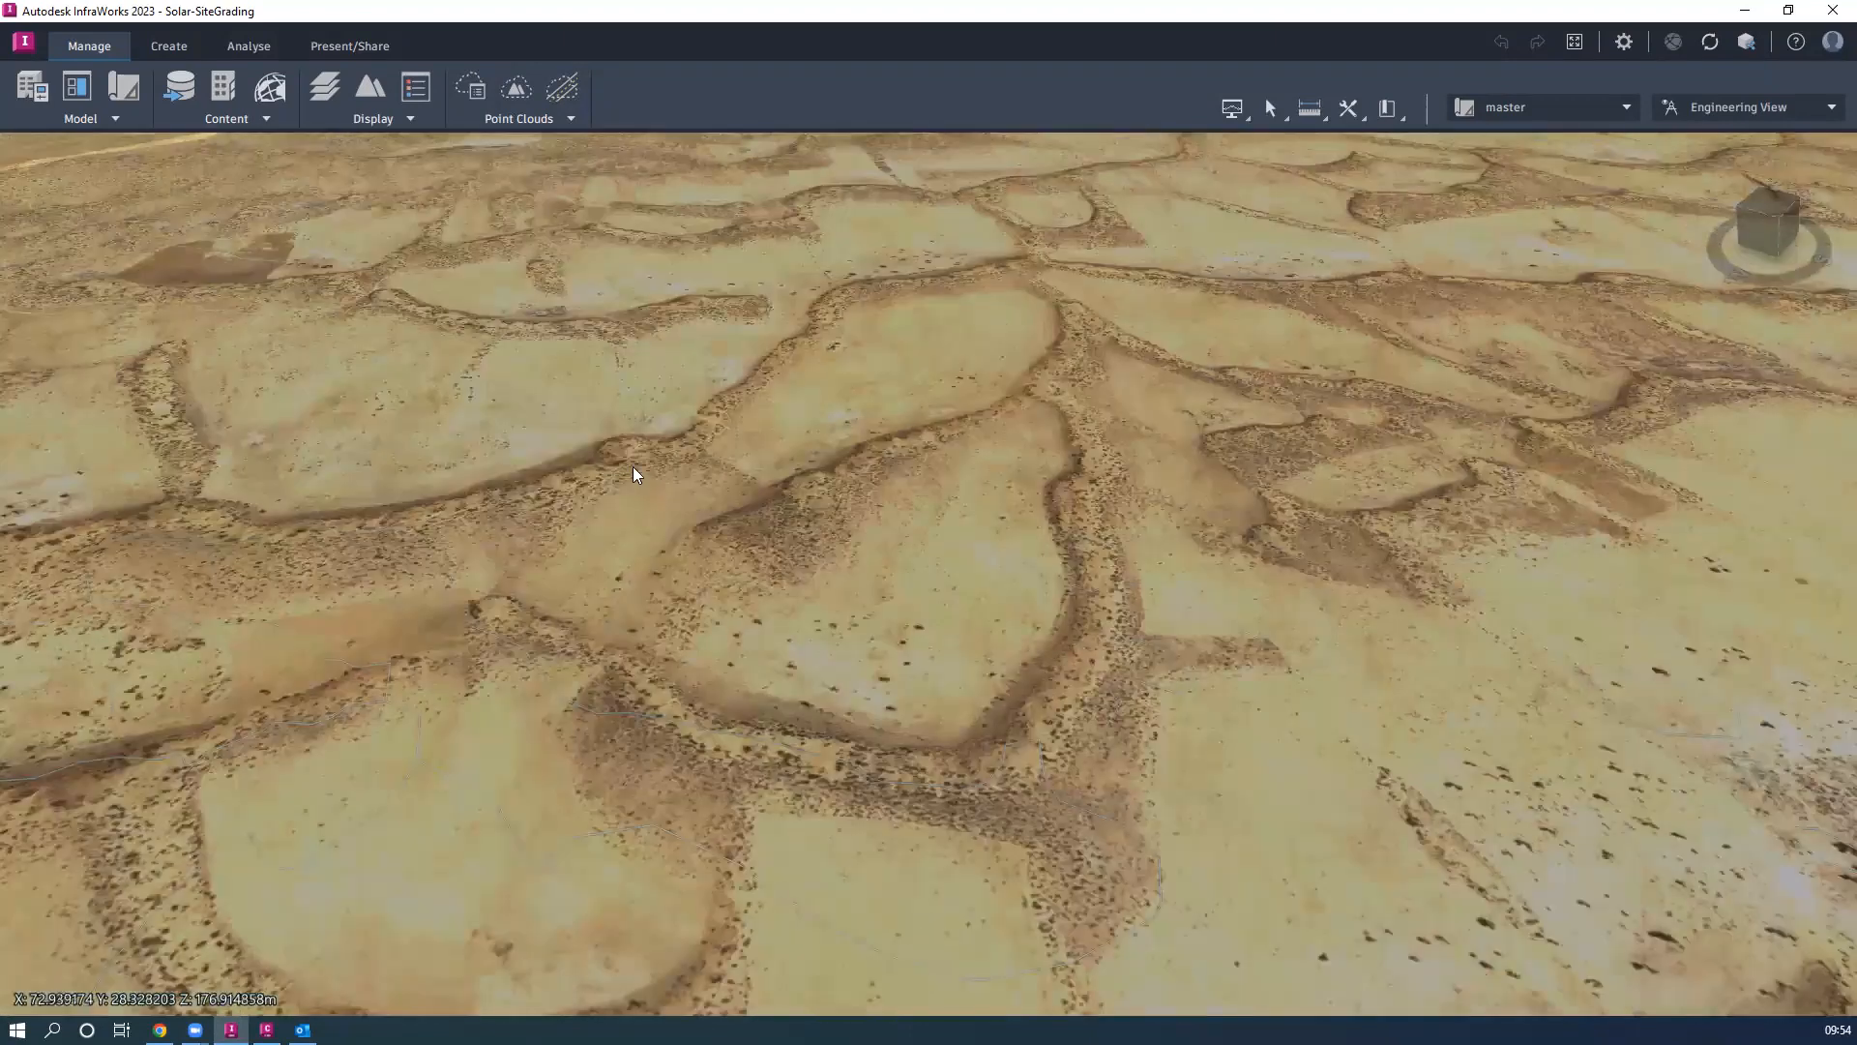
left_click_drag(652, 439, 656, 497)
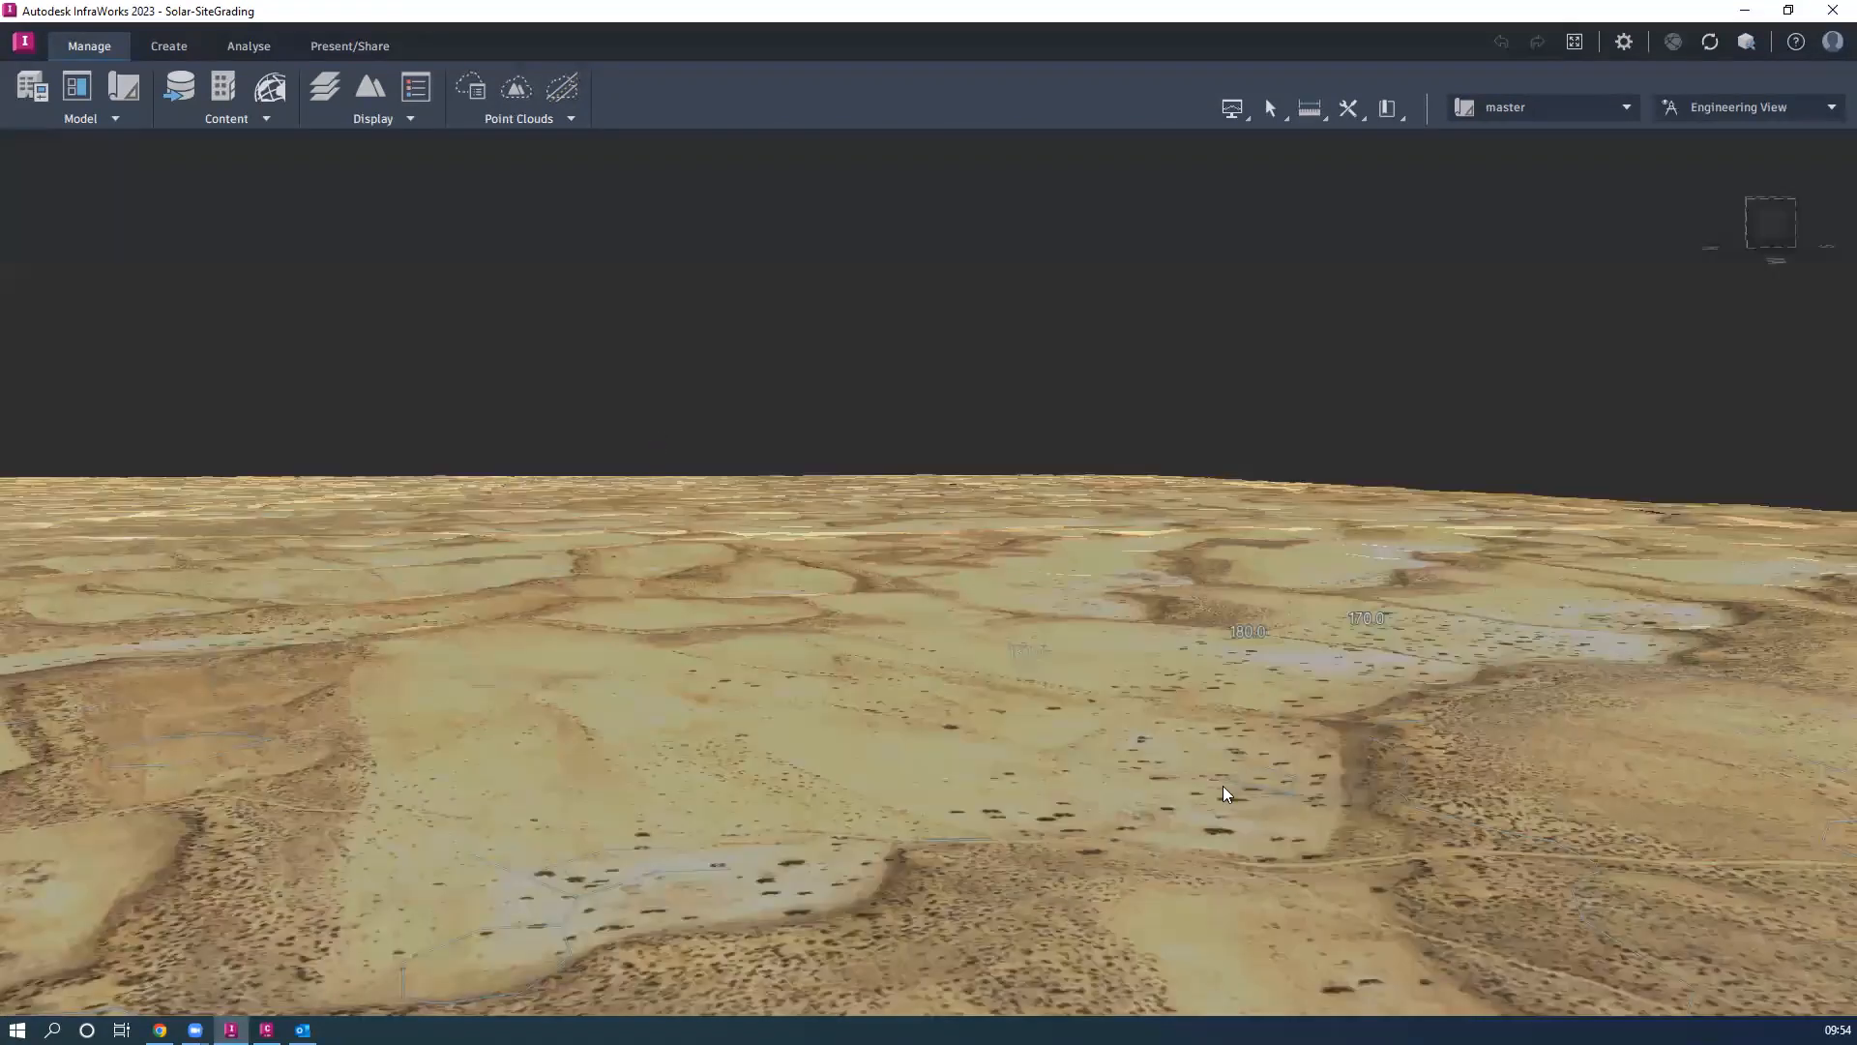
left_click_drag(1222, 785, 1389, 679)
left_click_drag(891, 715, 904, 746)
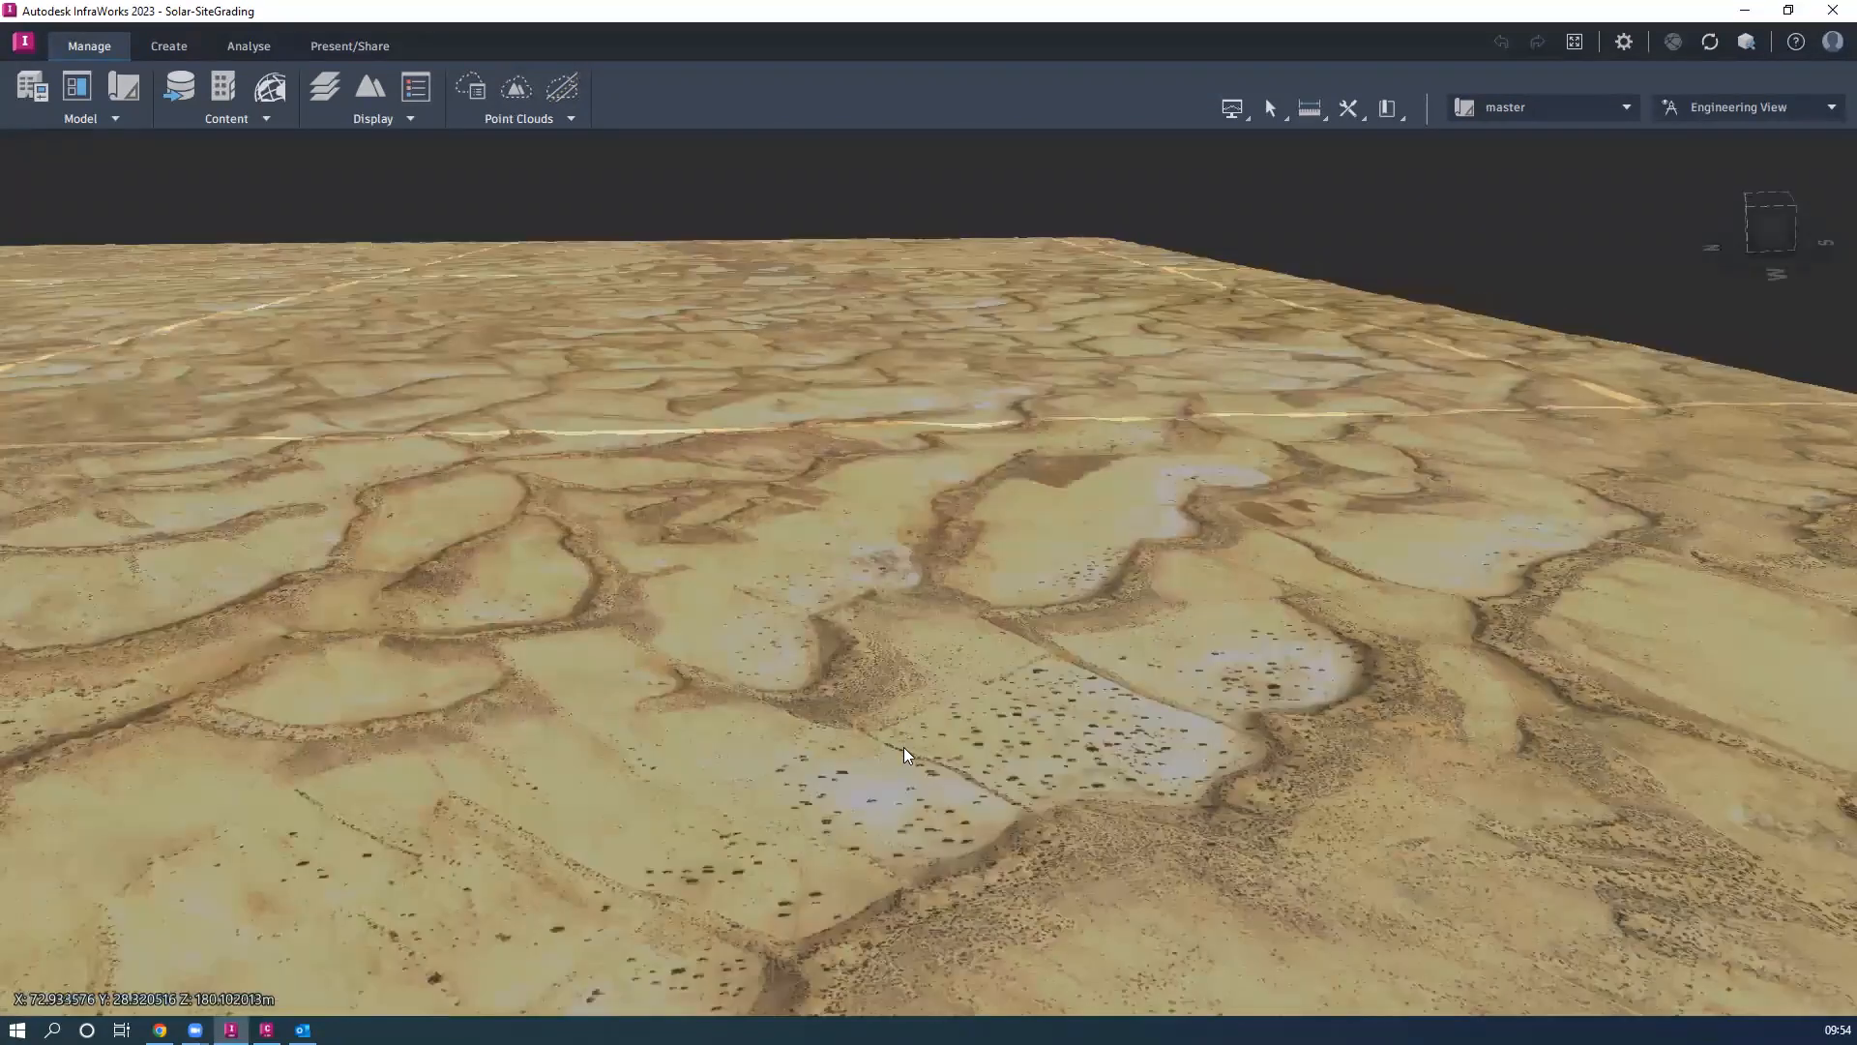
left_click_drag(623, 418, 651, 485)
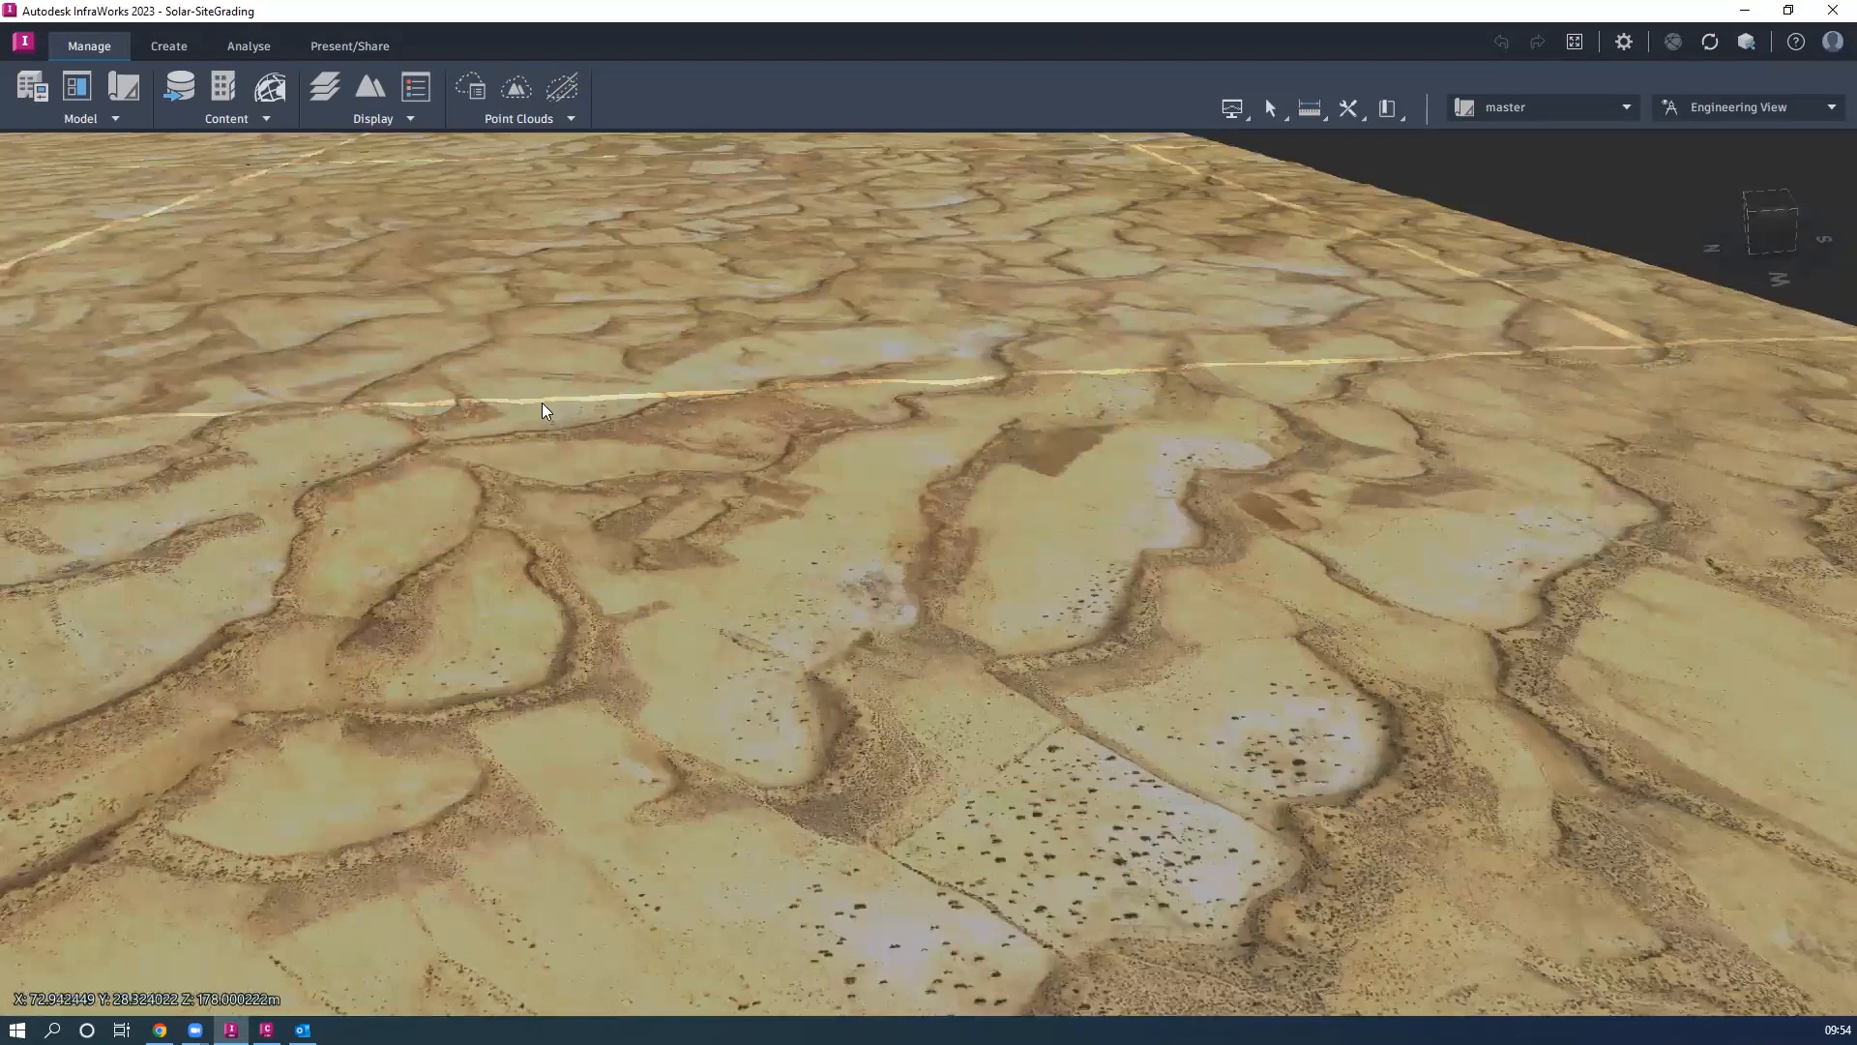
left_click_drag(542, 406, 738, 370)
left_click_drag(503, 536, 280, 822)
Switch the model to the 0.1-1M view and inspect its contour lines and elevation labels up close
left_click(1714, 105)
left_click(1712, 193)
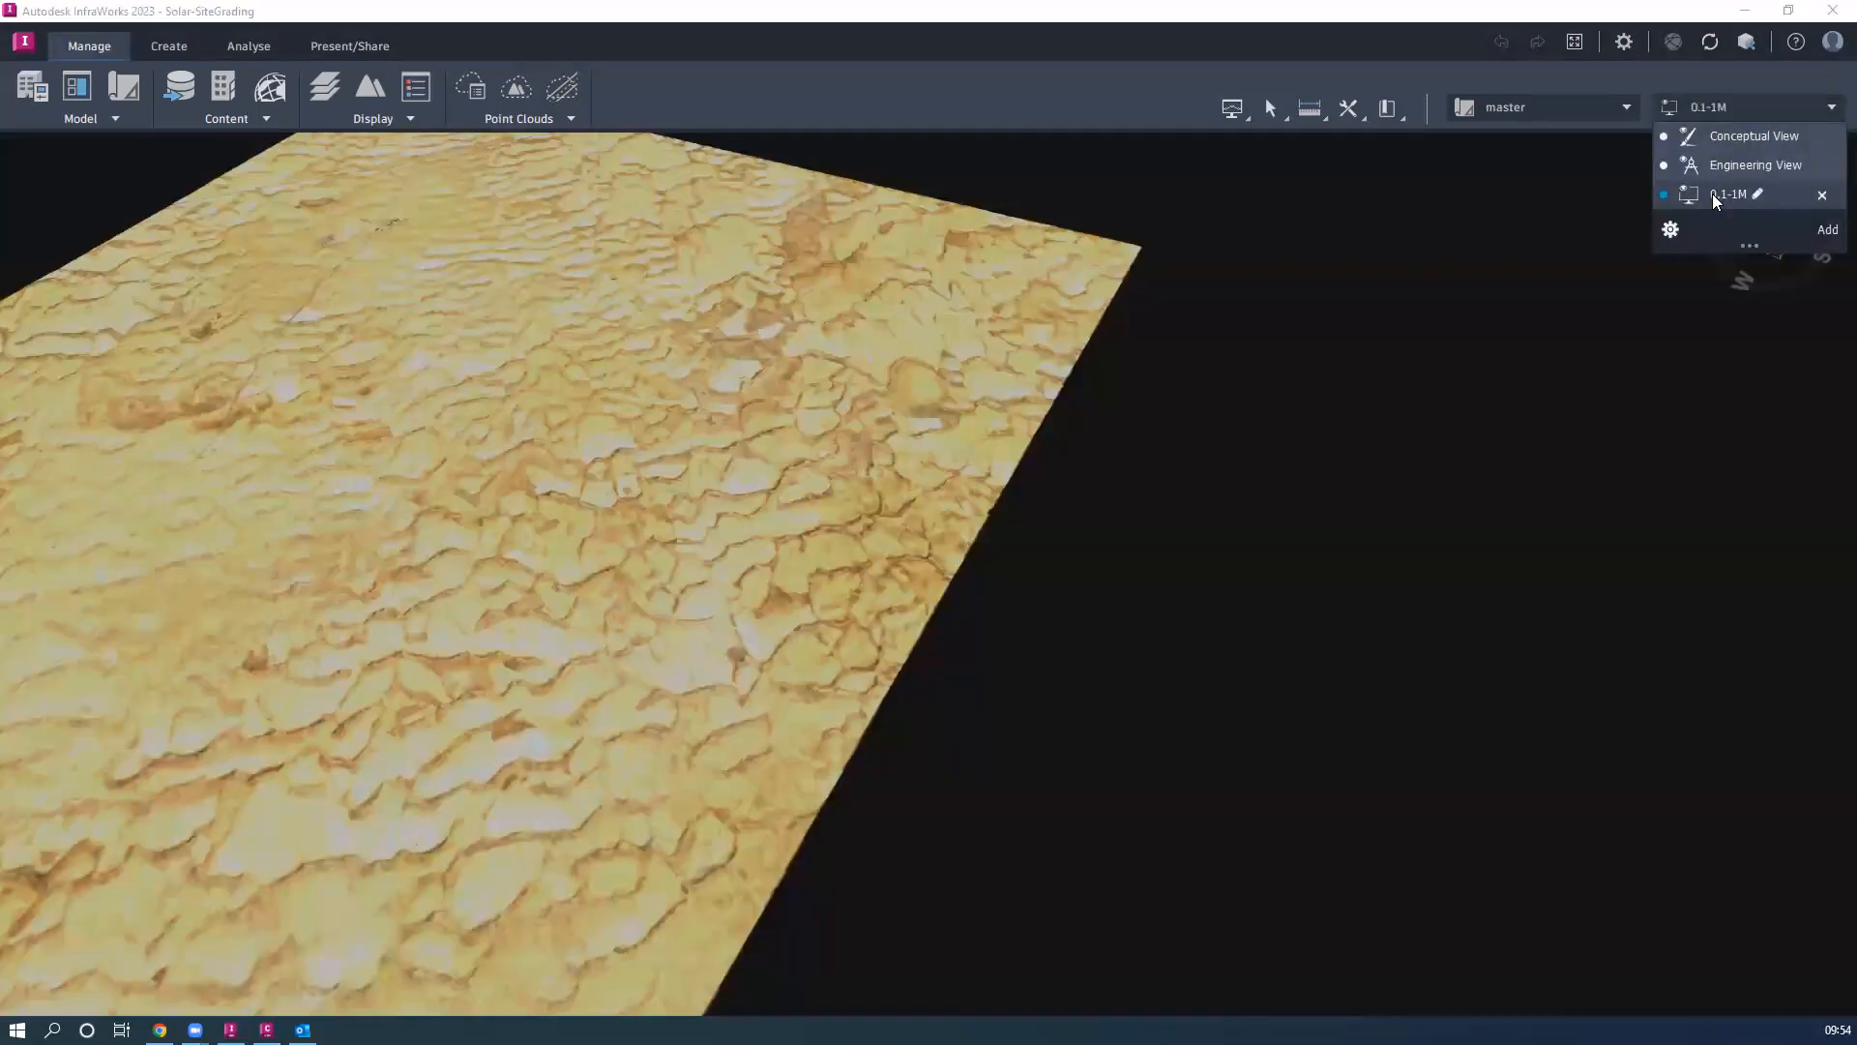
left_click_drag(1042, 313, 887, 576)
left_click_drag(597, 658, 1141, 369)
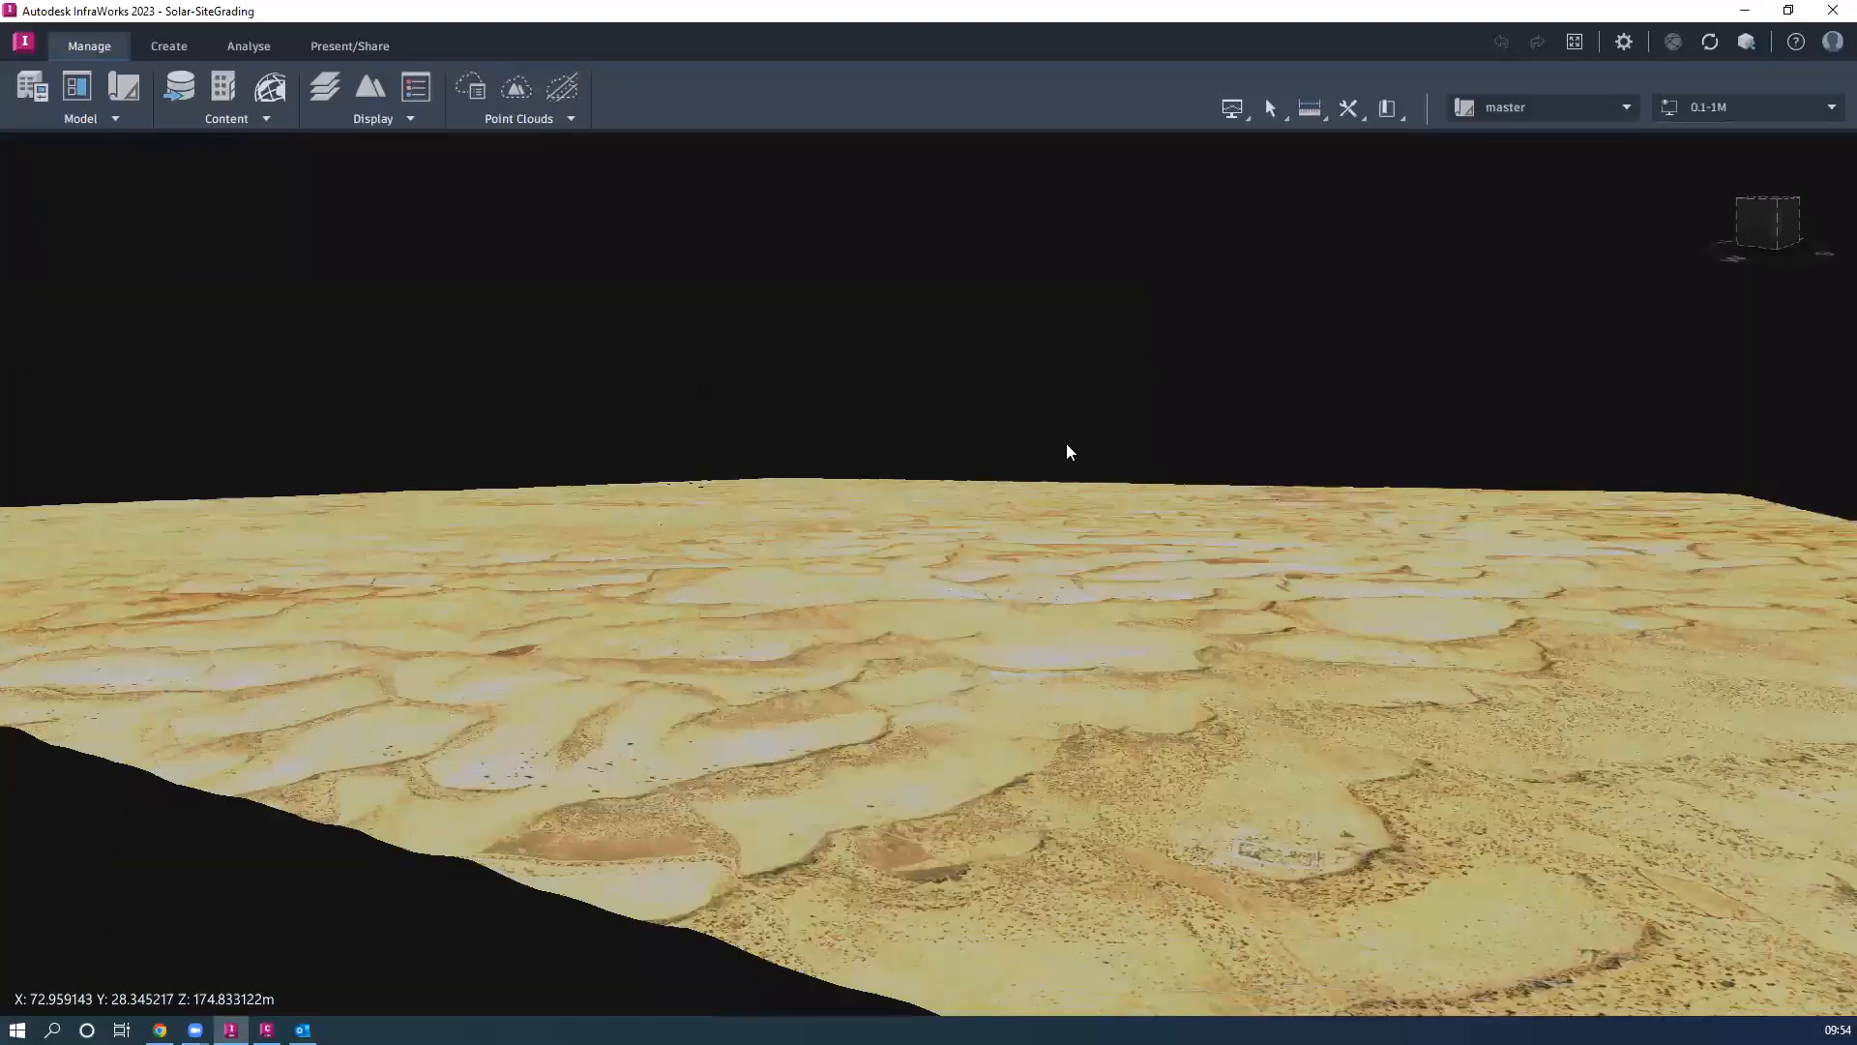
left_click_drag(1069, 452, 643, 509)
scroll(714, 574, "up", 3)
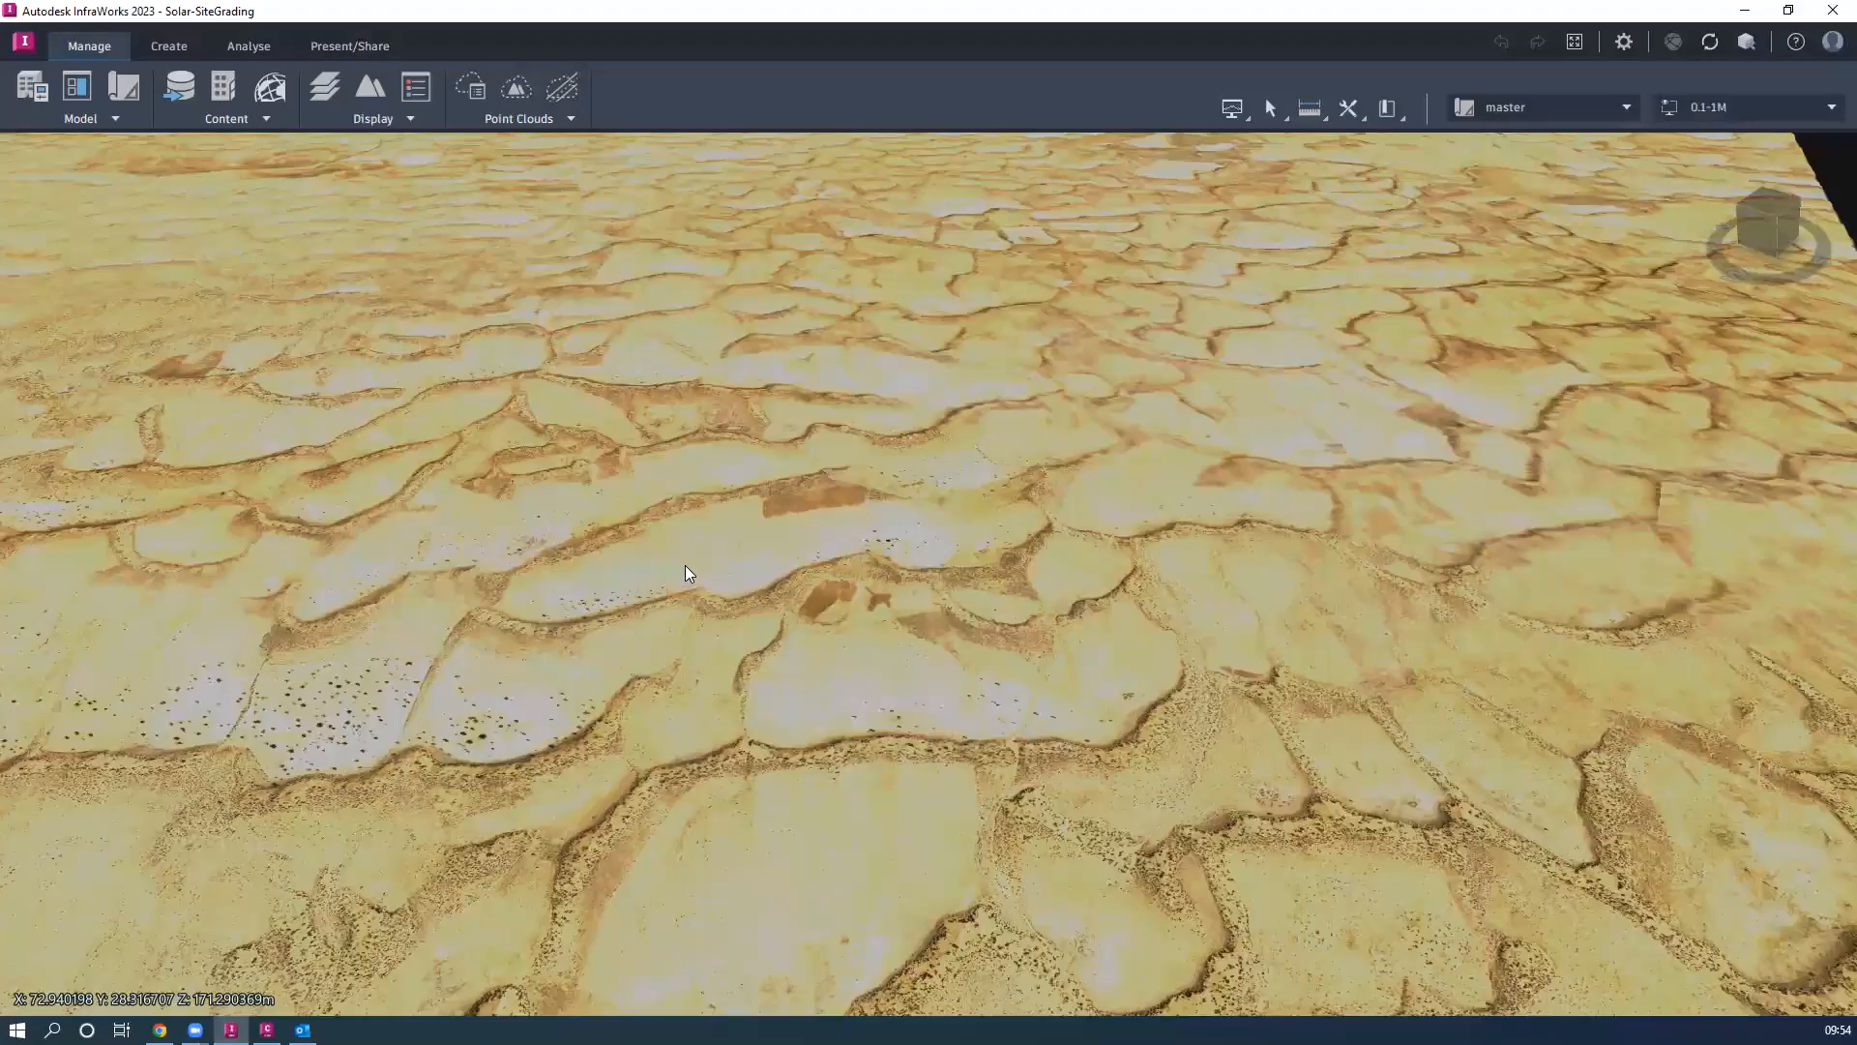
scroll(541, 549, "up", 3)
left_click_drag(542, 550, 545, 528)
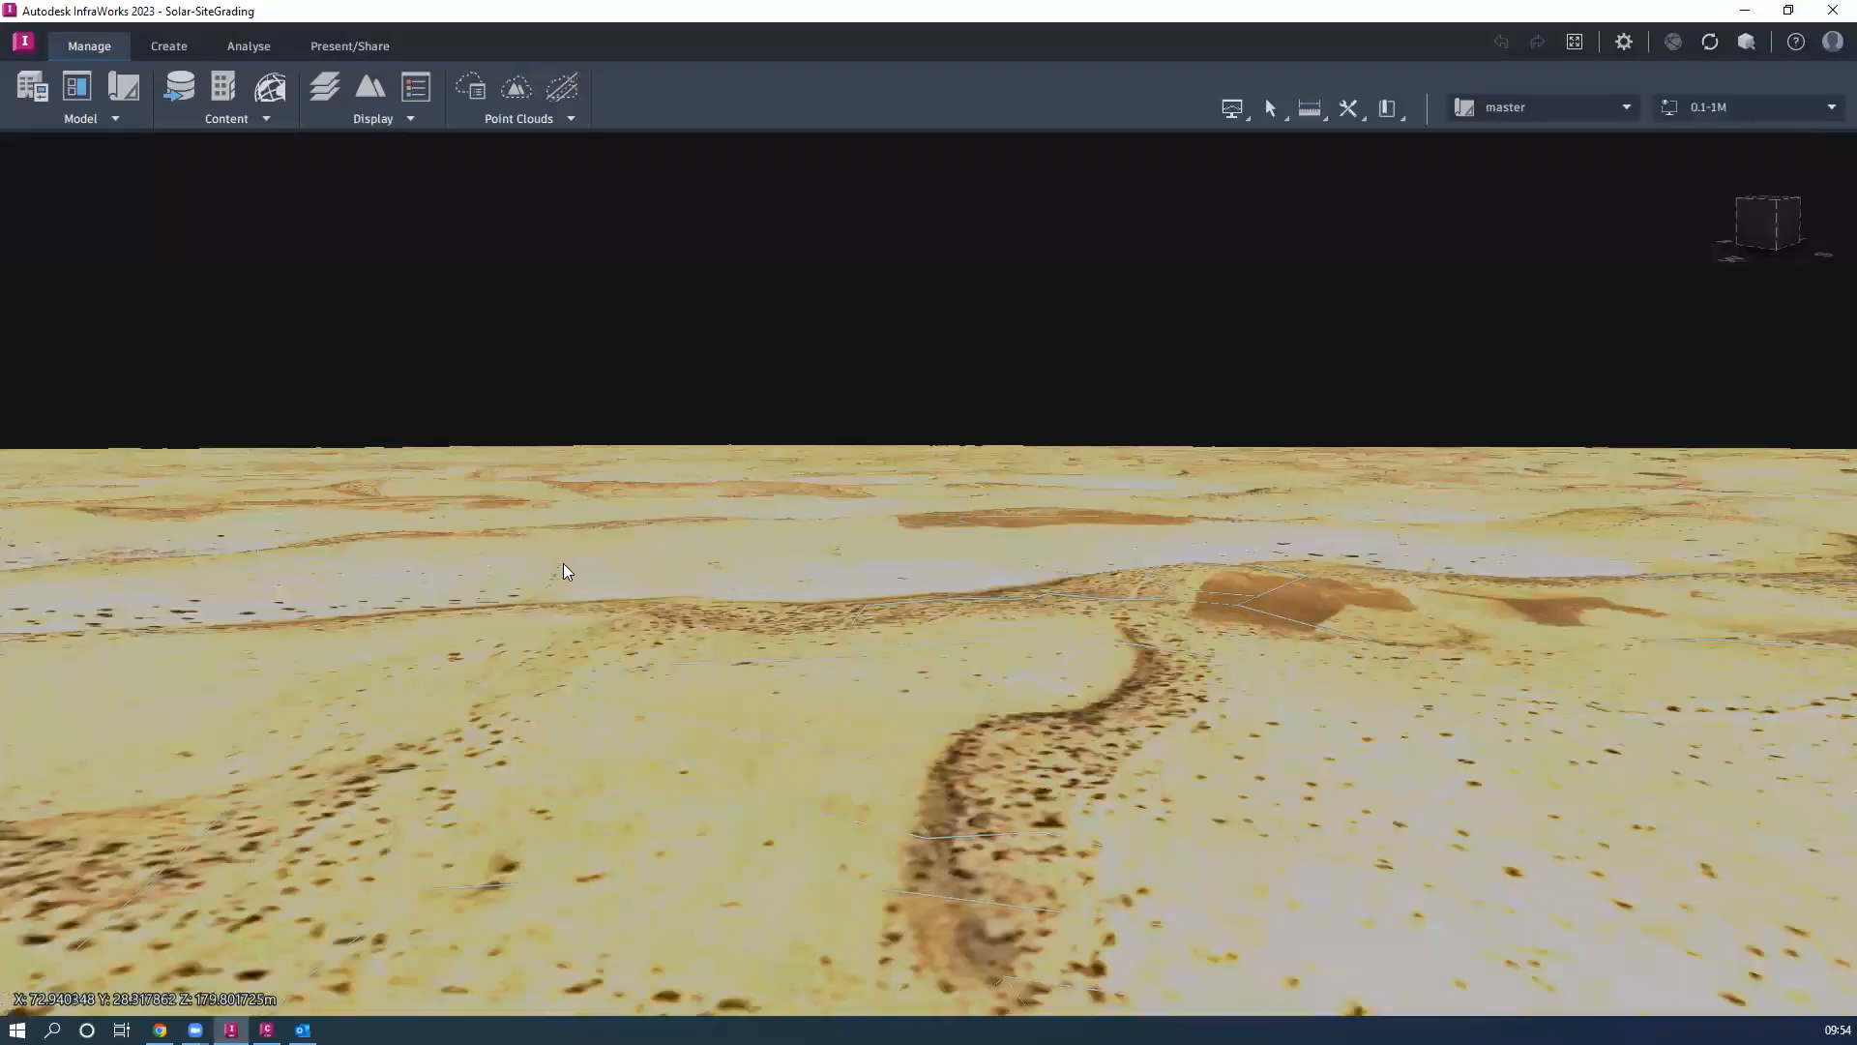
scroll(567, 572, "up", 2)
left_click_drag(1378, 700, 774, 706)
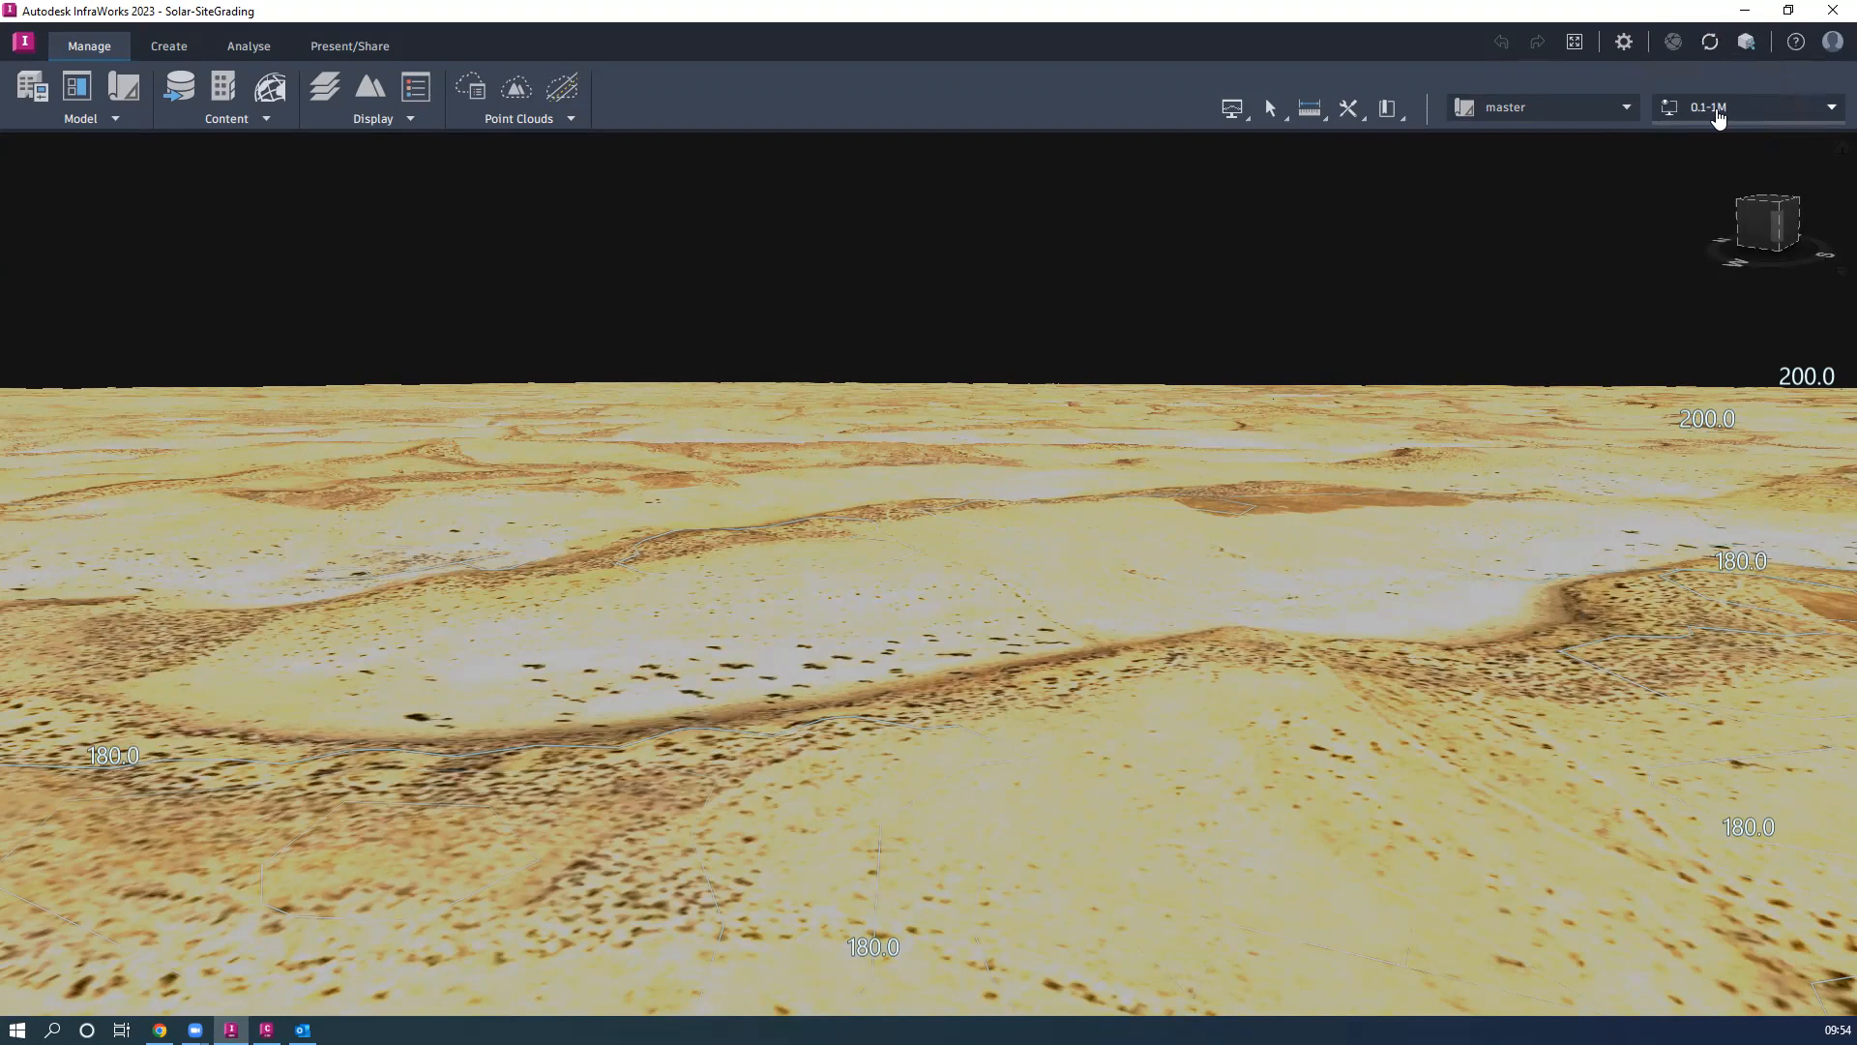
Check the available view styles, keep 0.1-1M, and bring the whole terrain back into view
left_click(1729, 104)
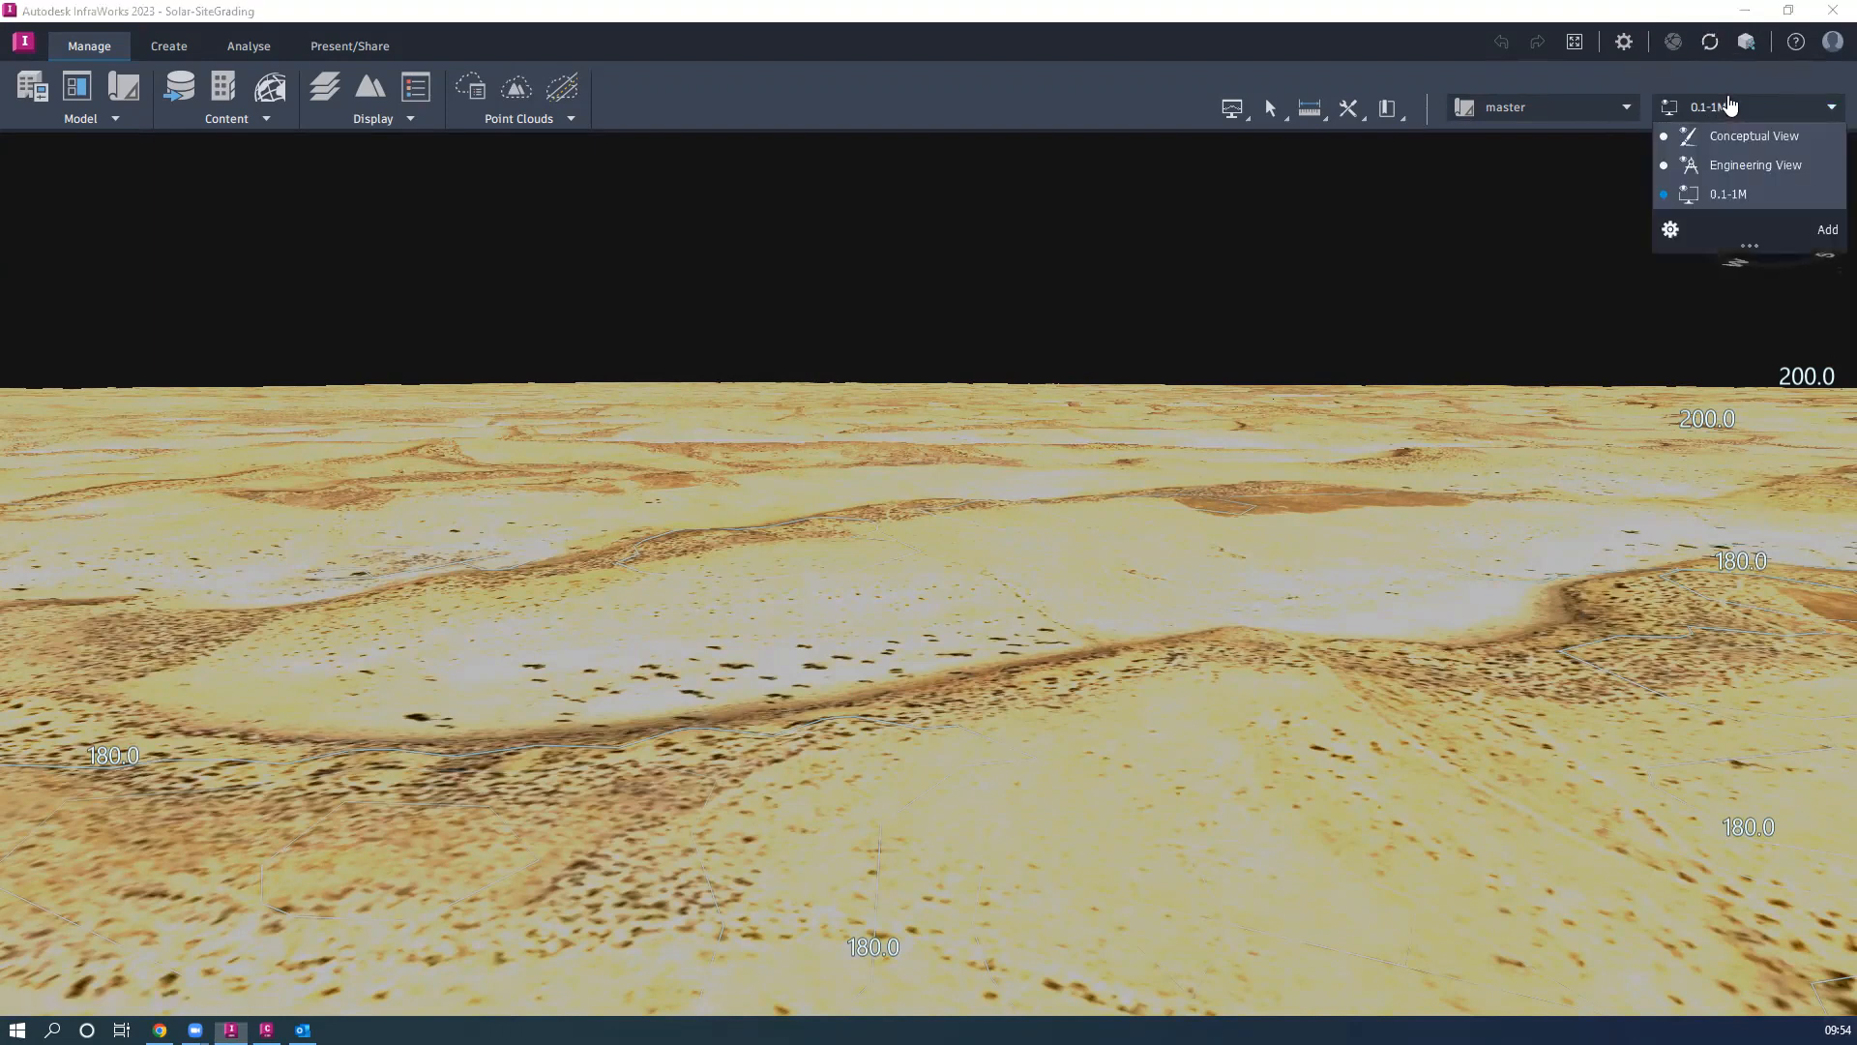
left_click(1729, 103)
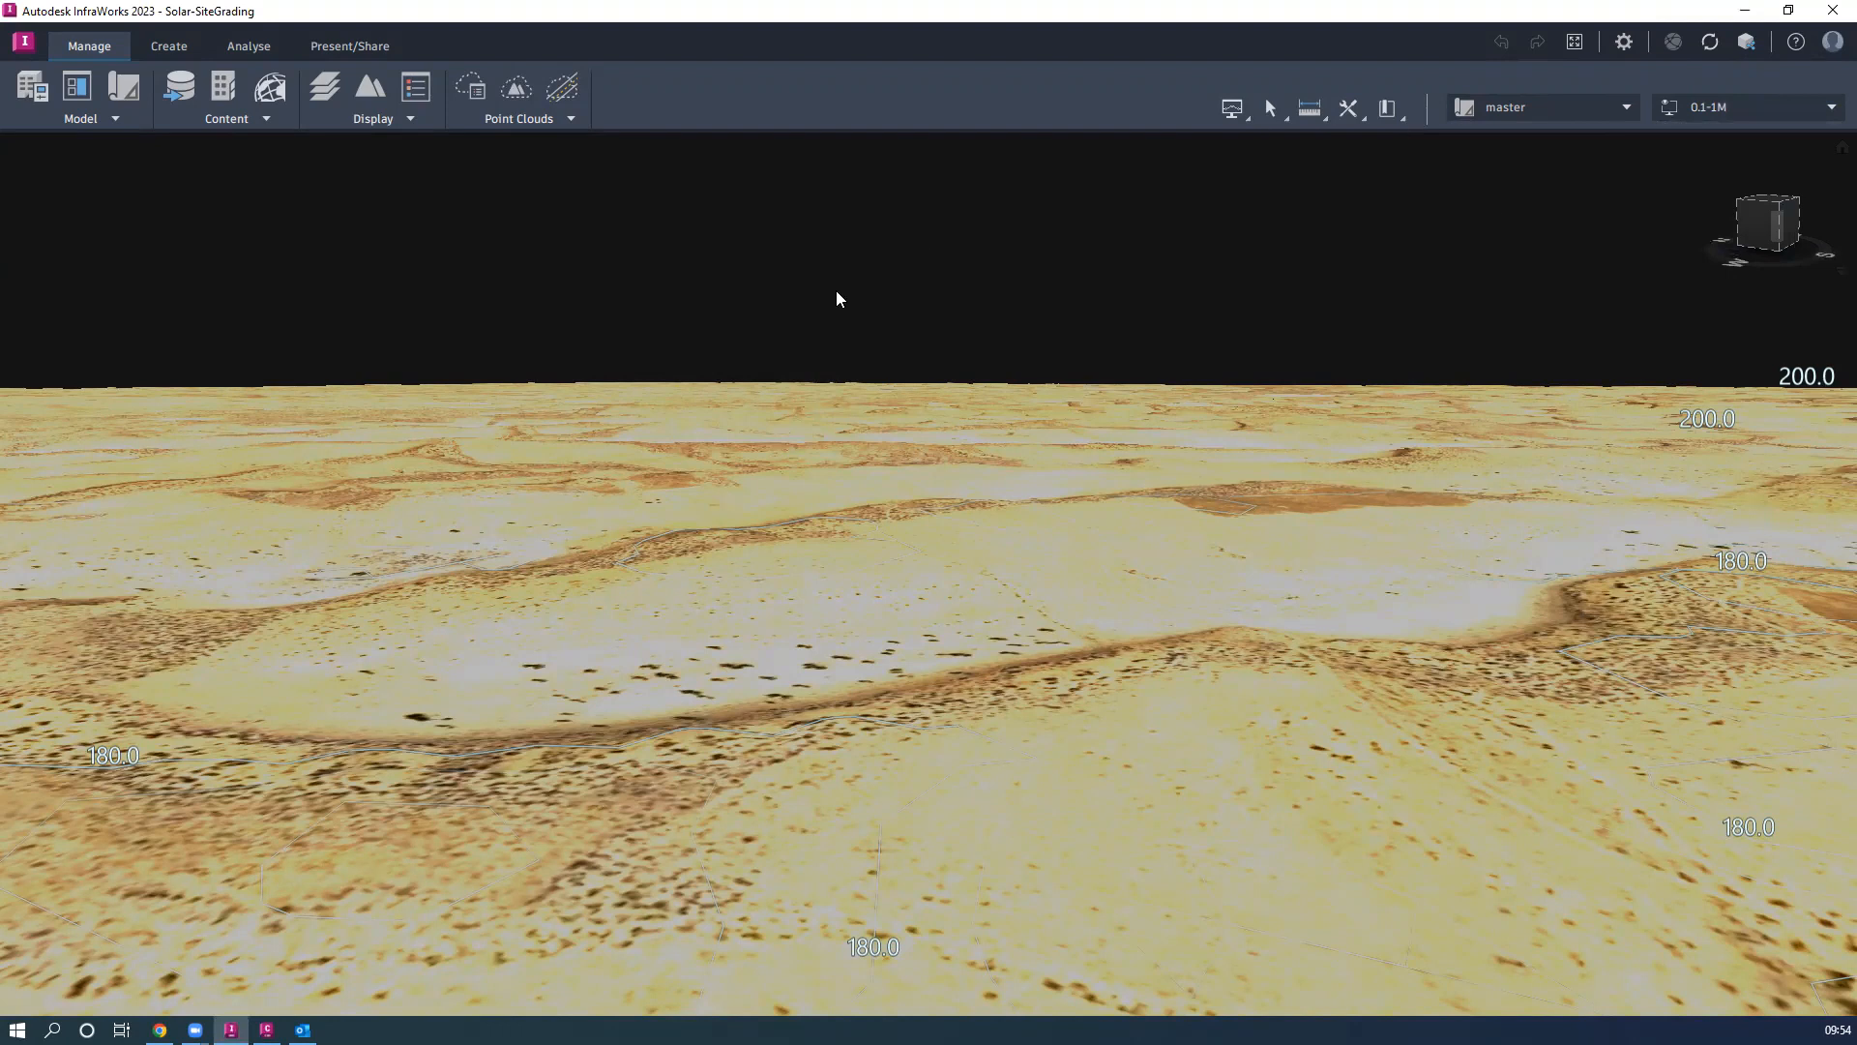
scroll(399, 450, "down", 1)
scroll(398, 447, "down", 3)
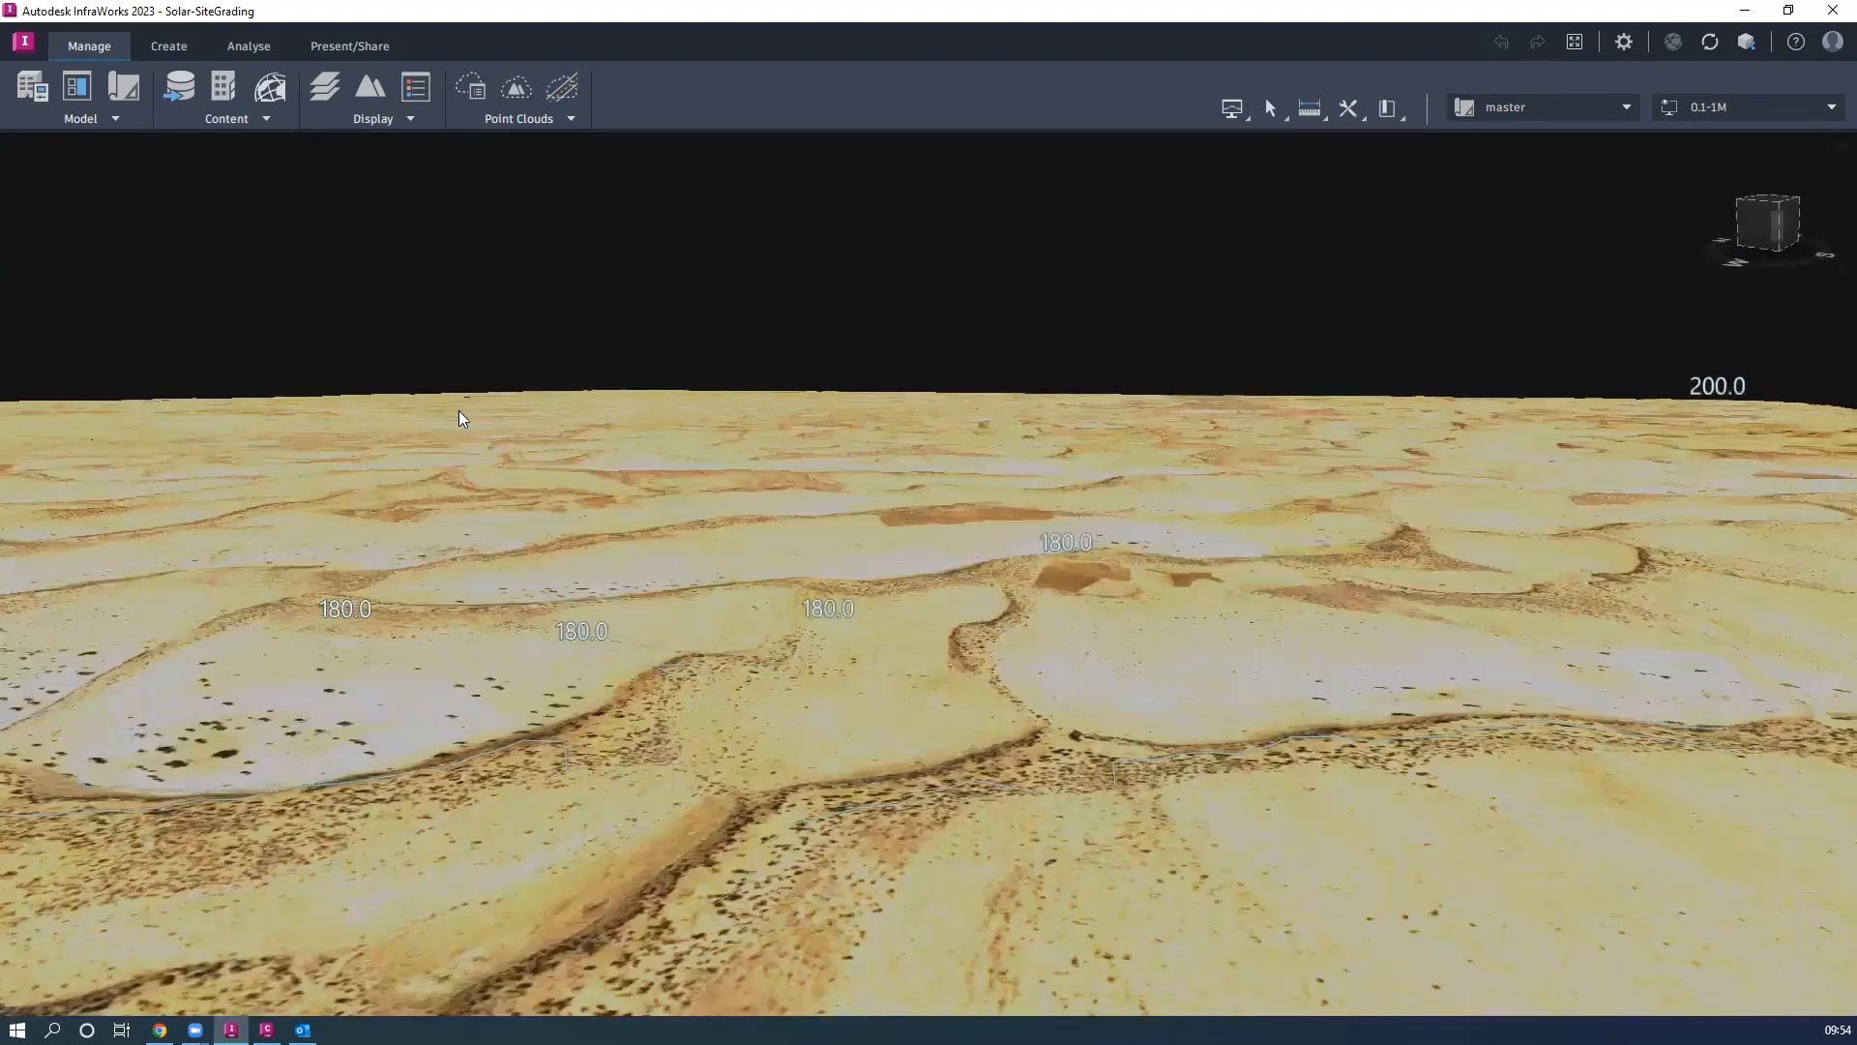
left_click_drag(454, 411, 452, 356)
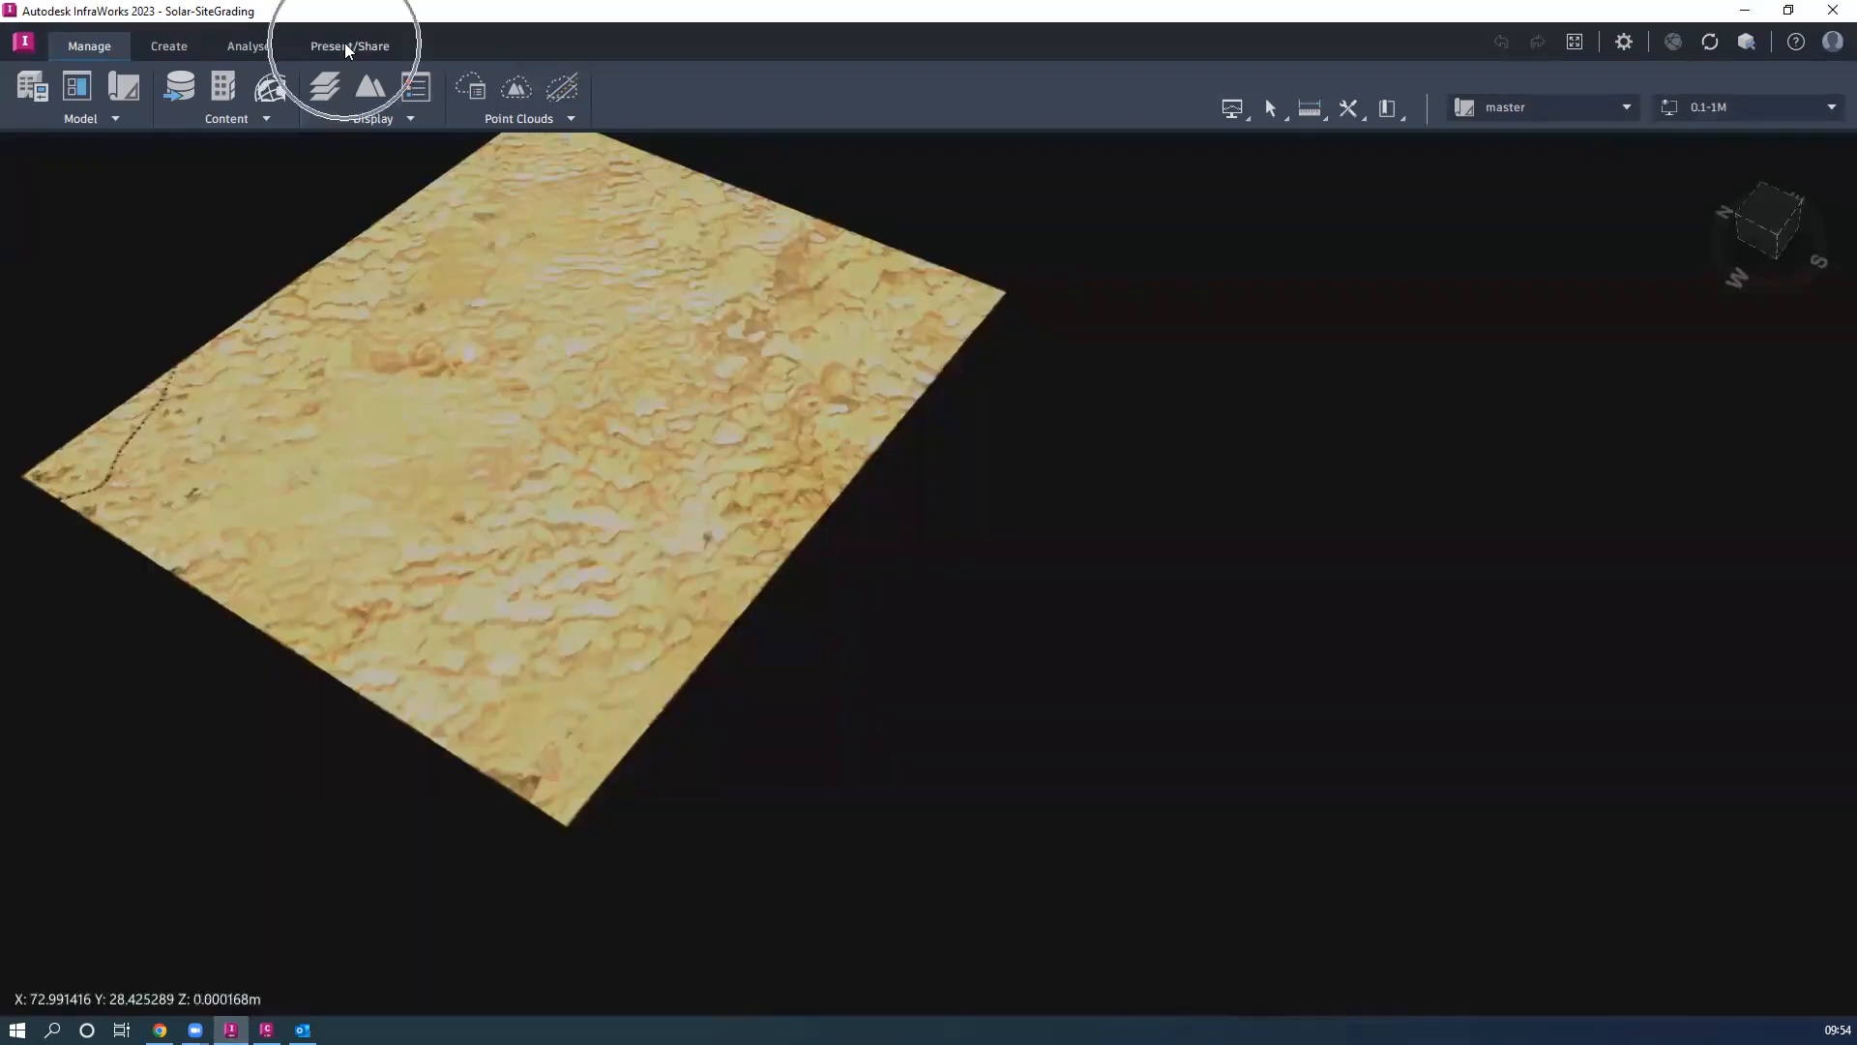
Review the Export to IMX settings and target file location for the entire model, and close them without exporting
left_click(348, 47)
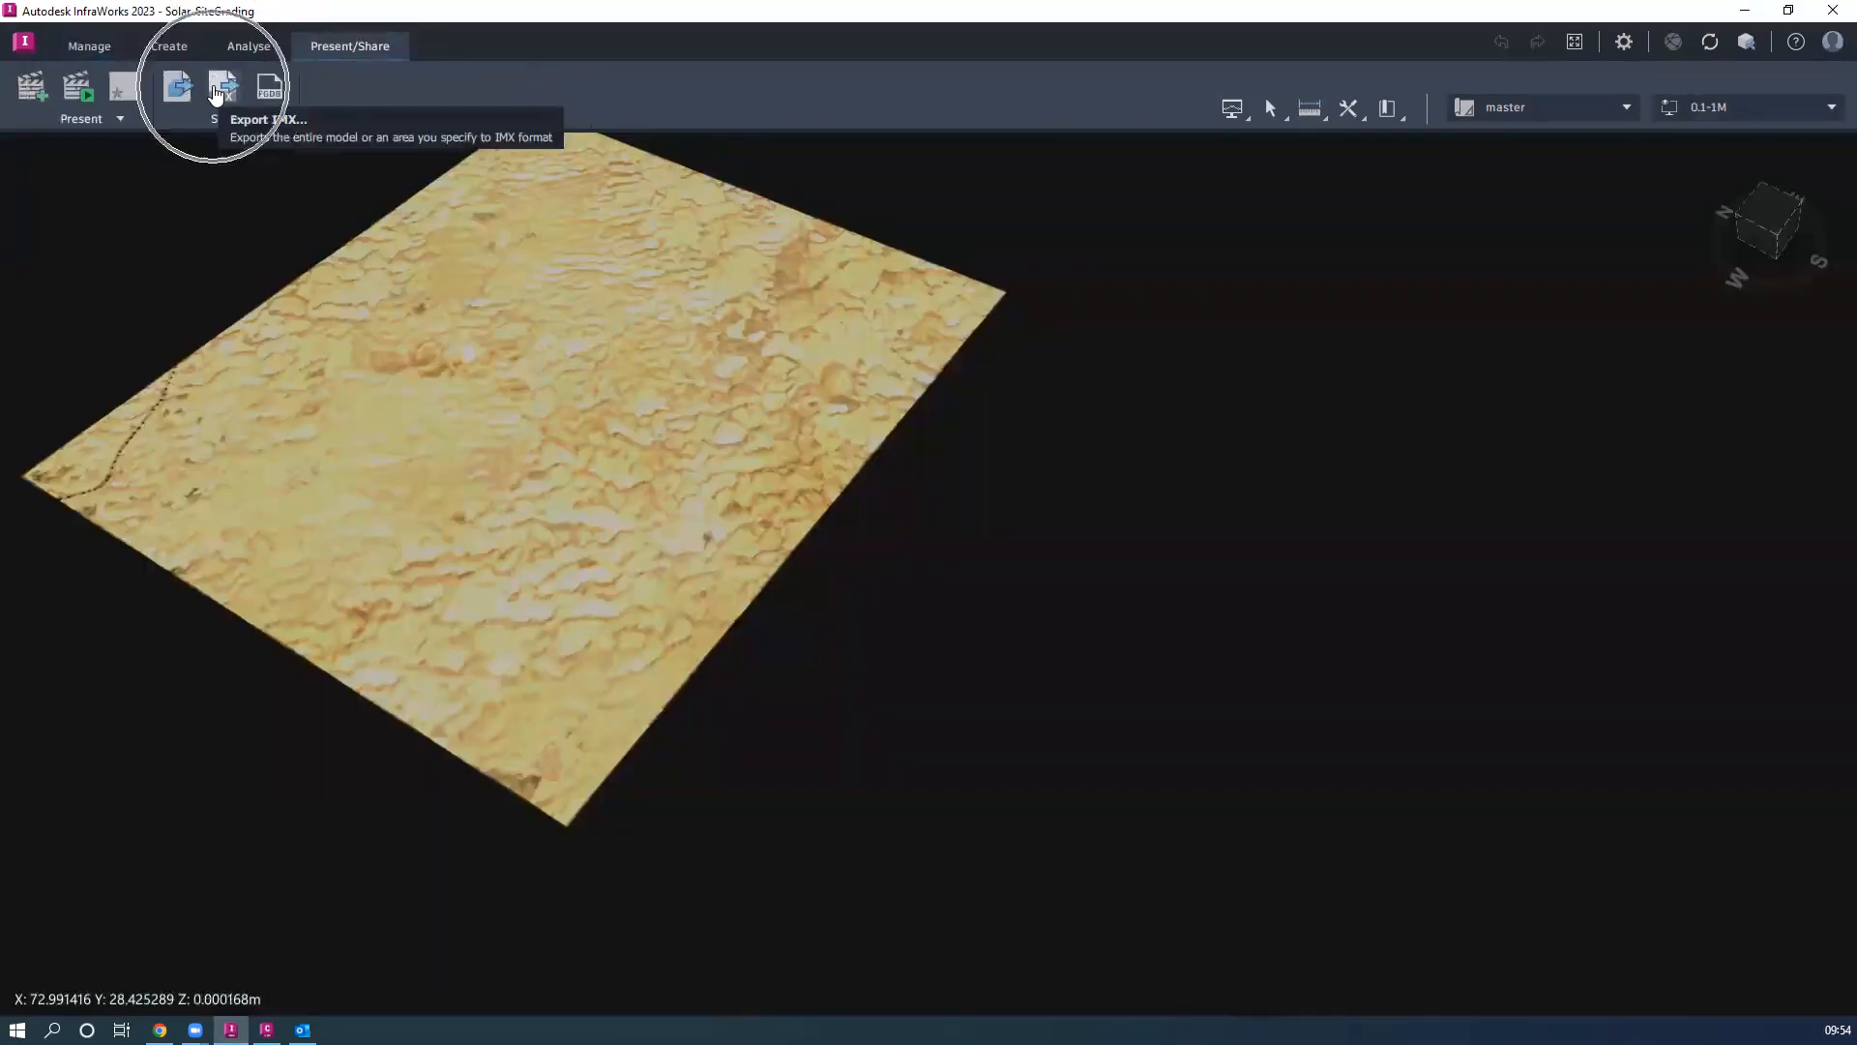
left_click(217, 93)
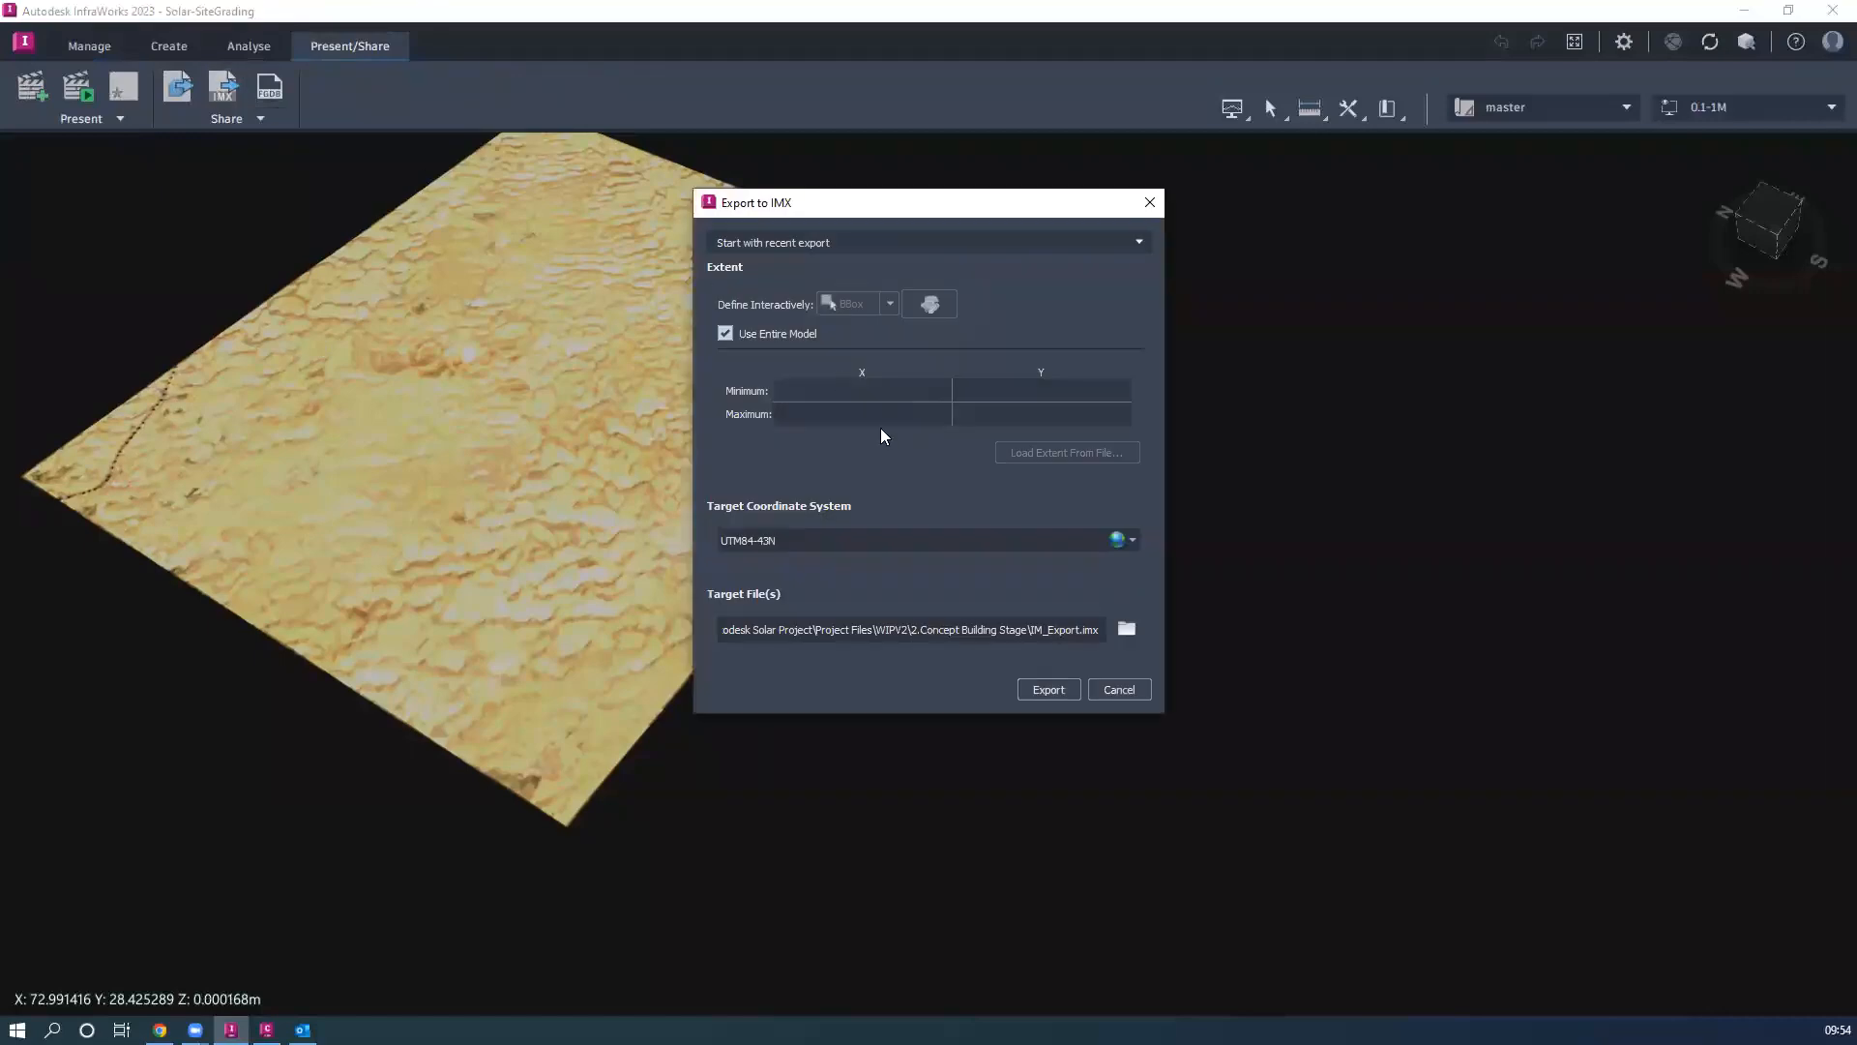
left_click(1060, 689)
left_click(1127, 629)
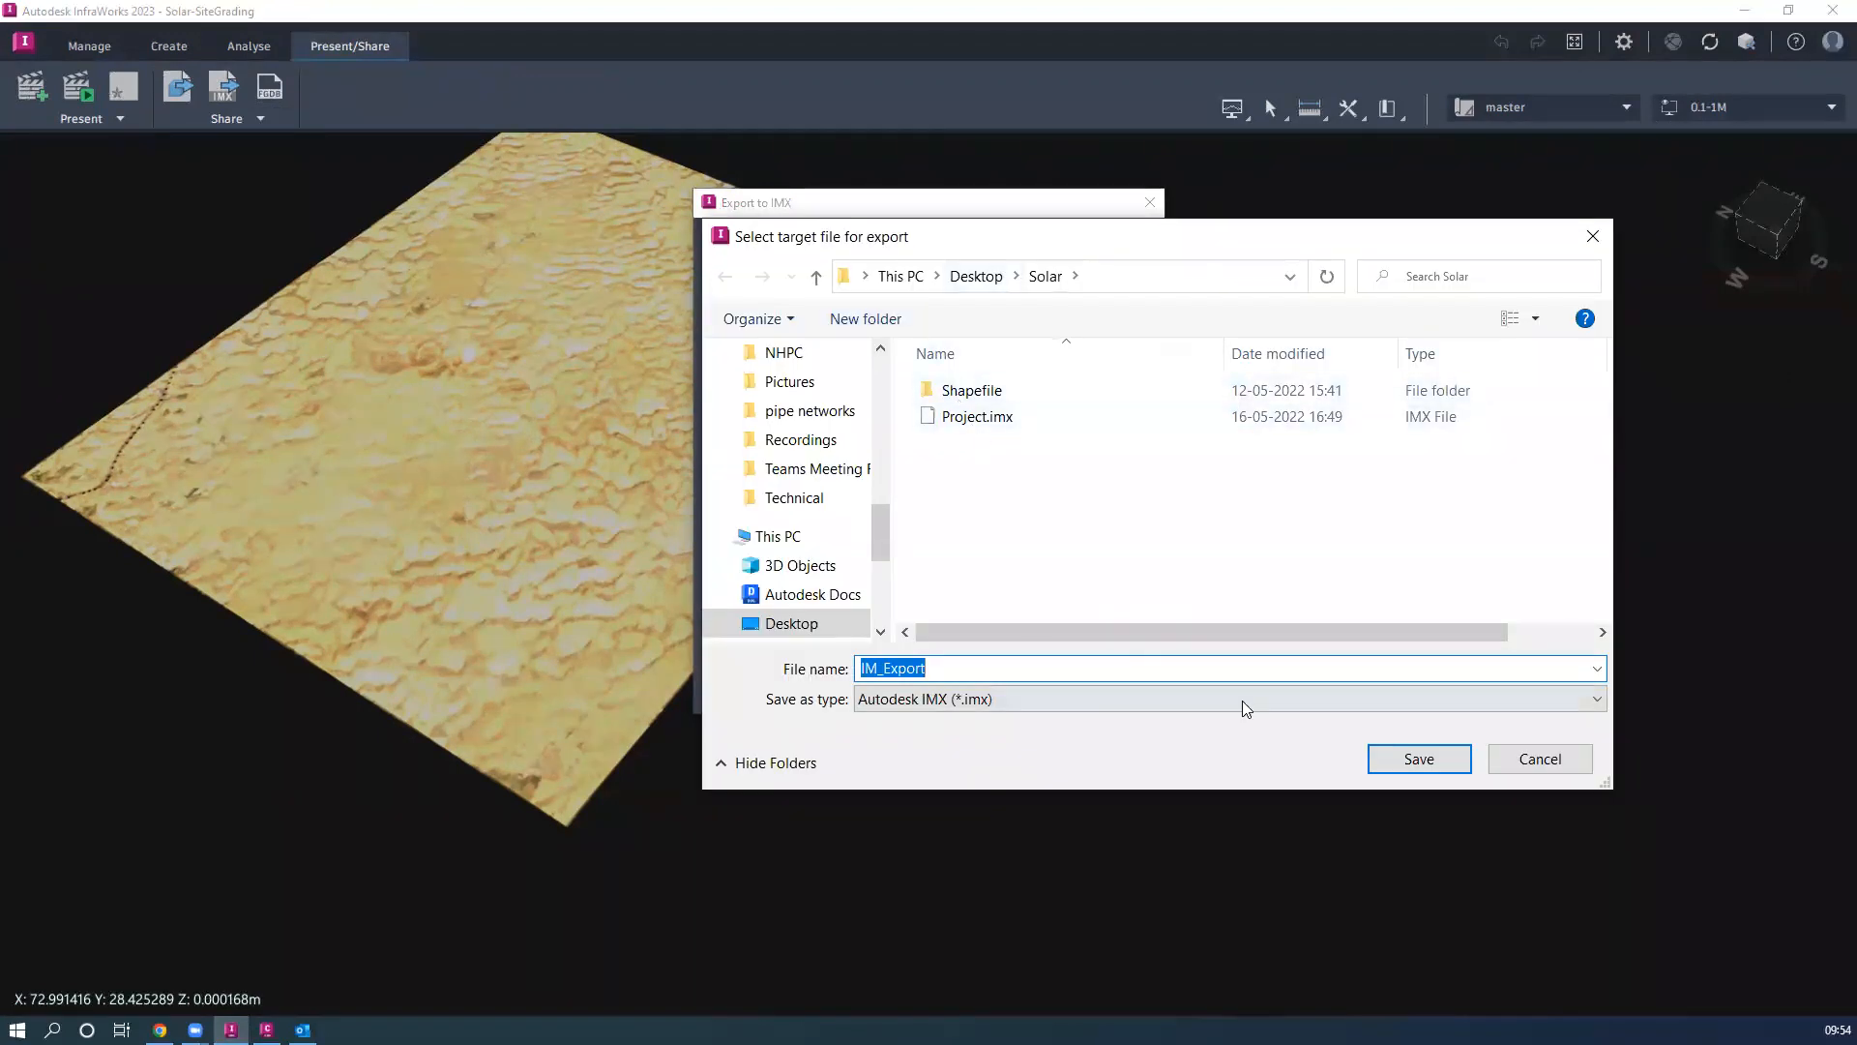
left_click(1565, 764)
left_click(1150, 203)
Switch to Civil 3D and delete the white rectangle from Drawing1
left_click(267, 1030)
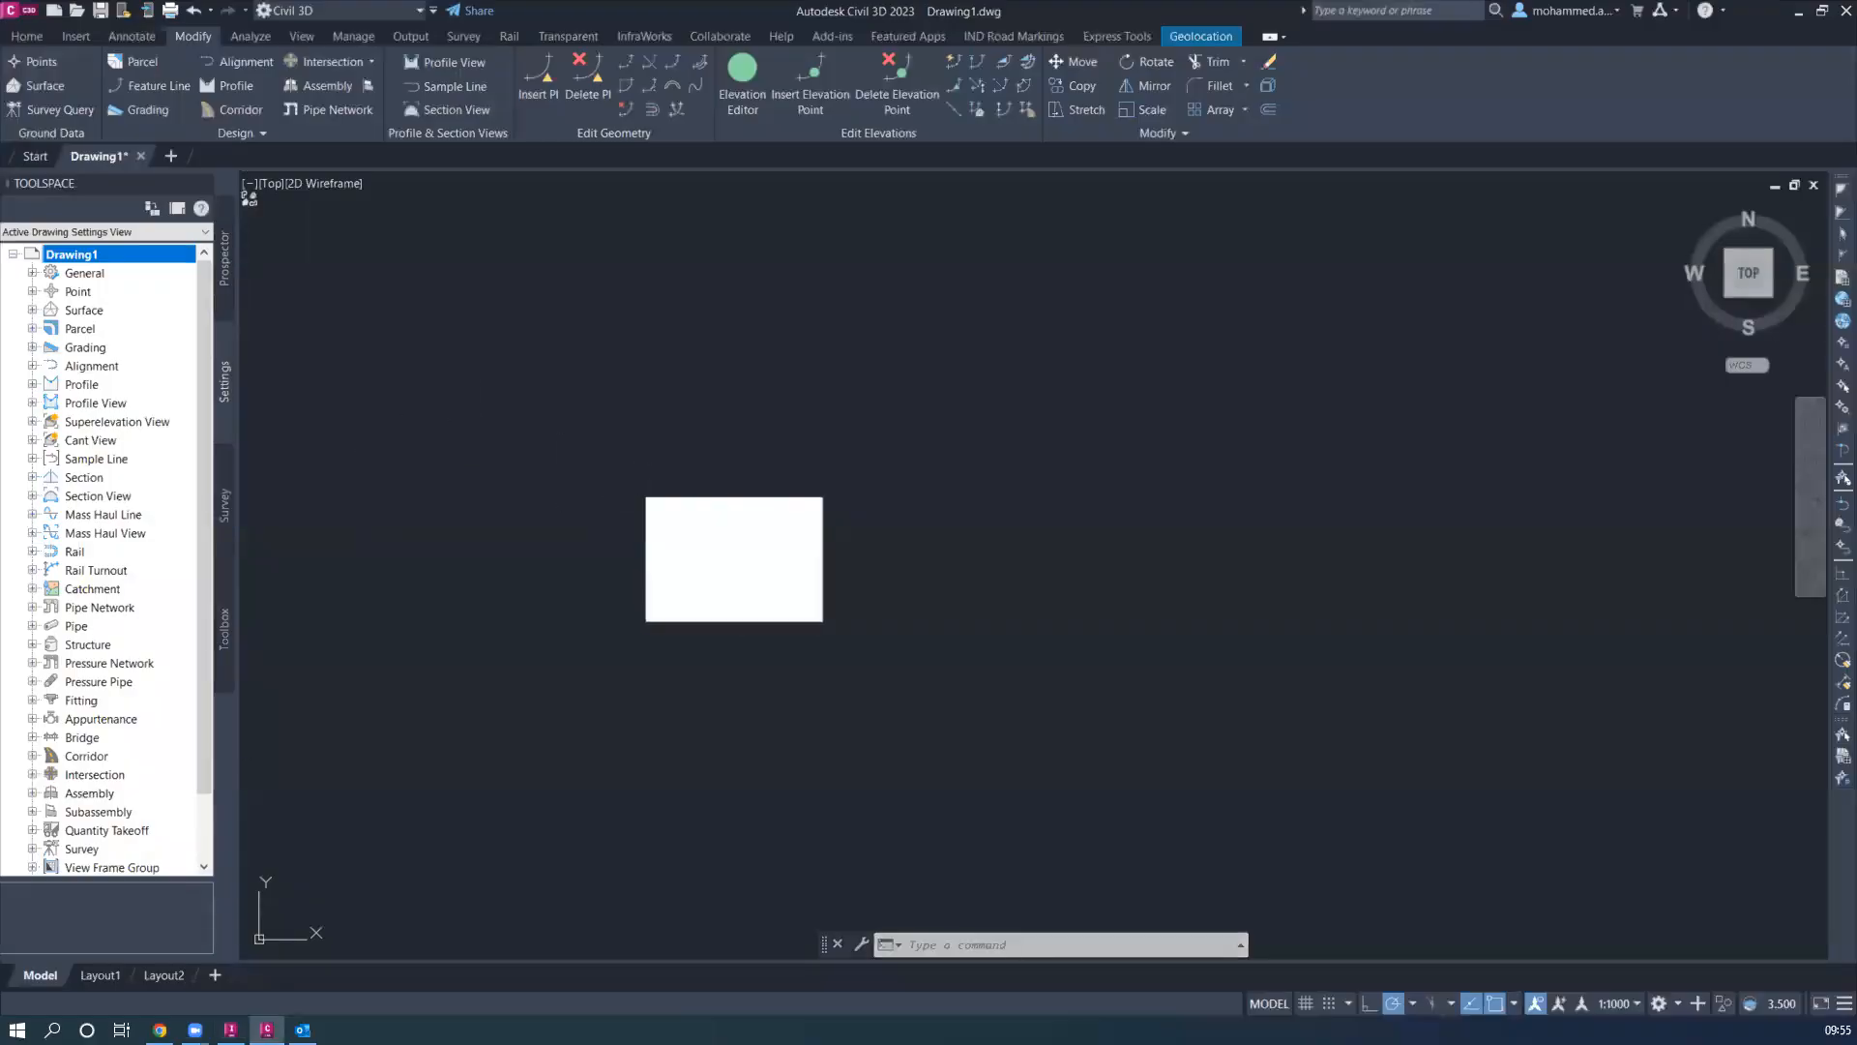
left_click(653, 502)
key("Delete")
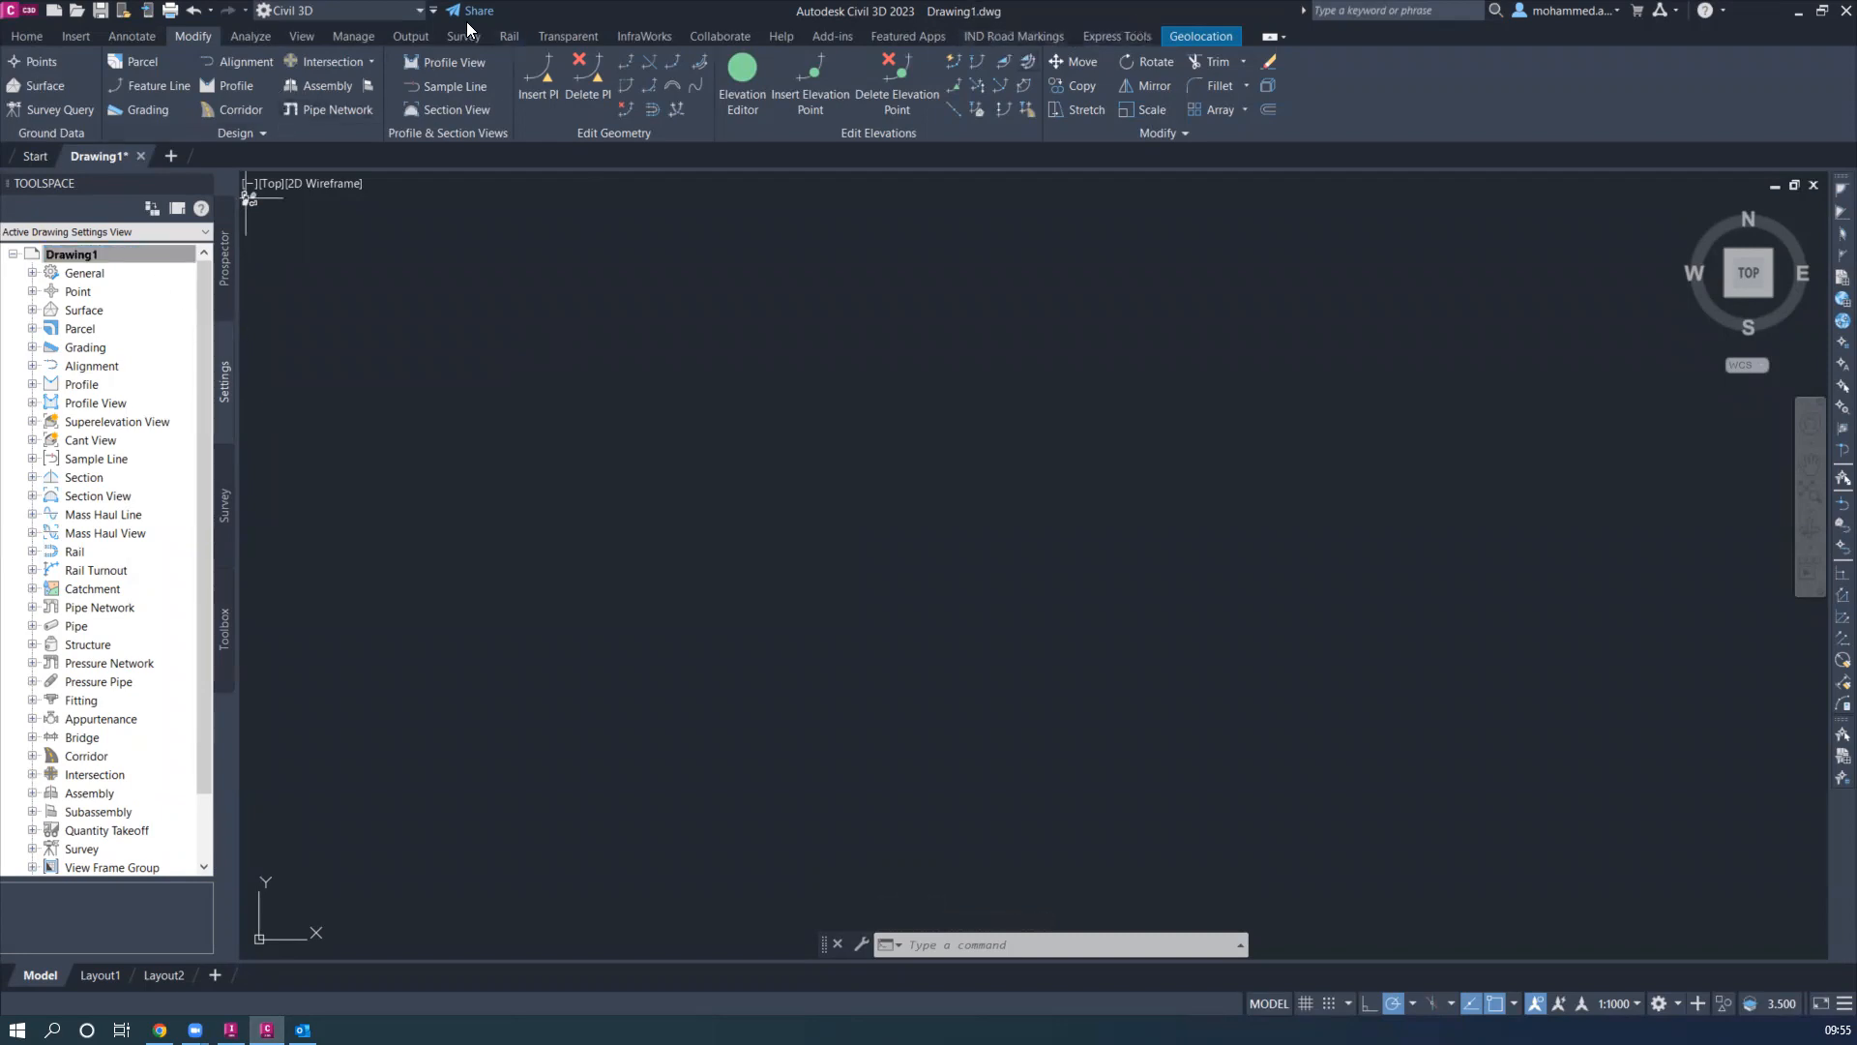
Import the InfraWorks IMX file Rajasthan Site.imx from the Solar Workflow folder into Drawing1
left_click(641, 39)
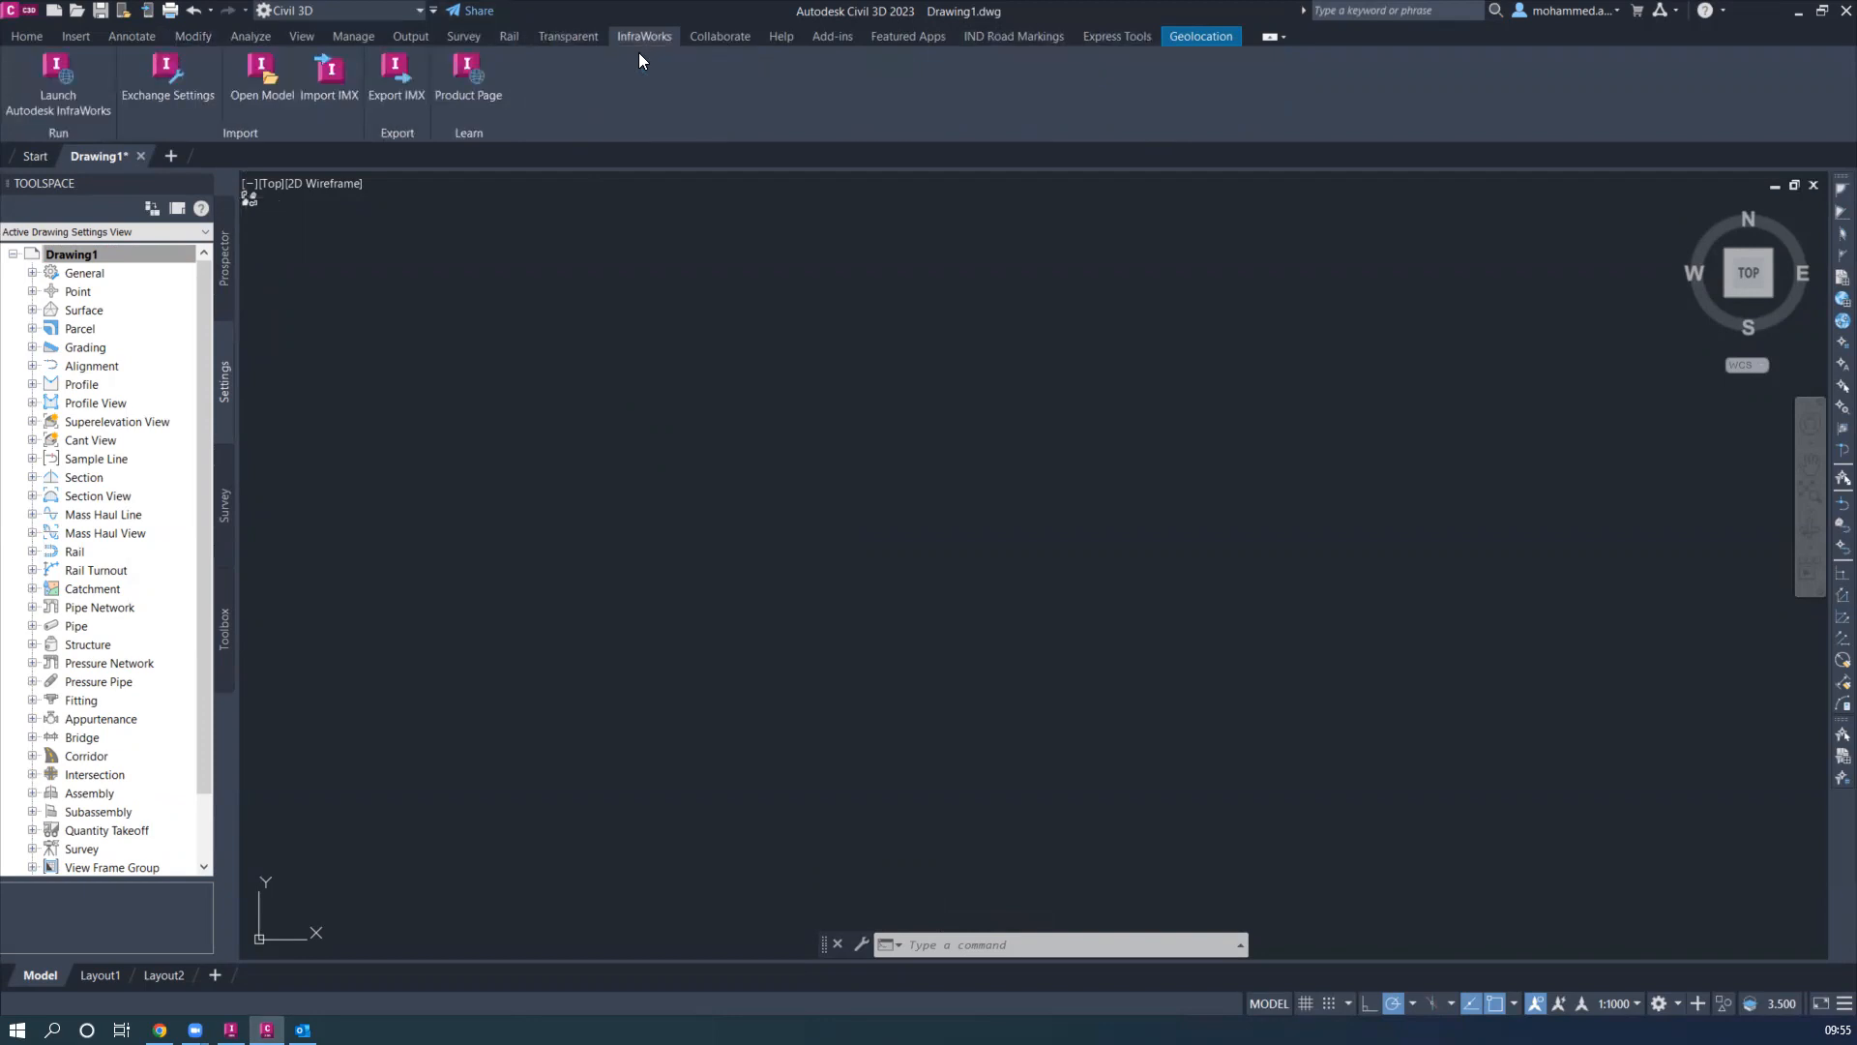
key("ctrl")
key("ctrl")
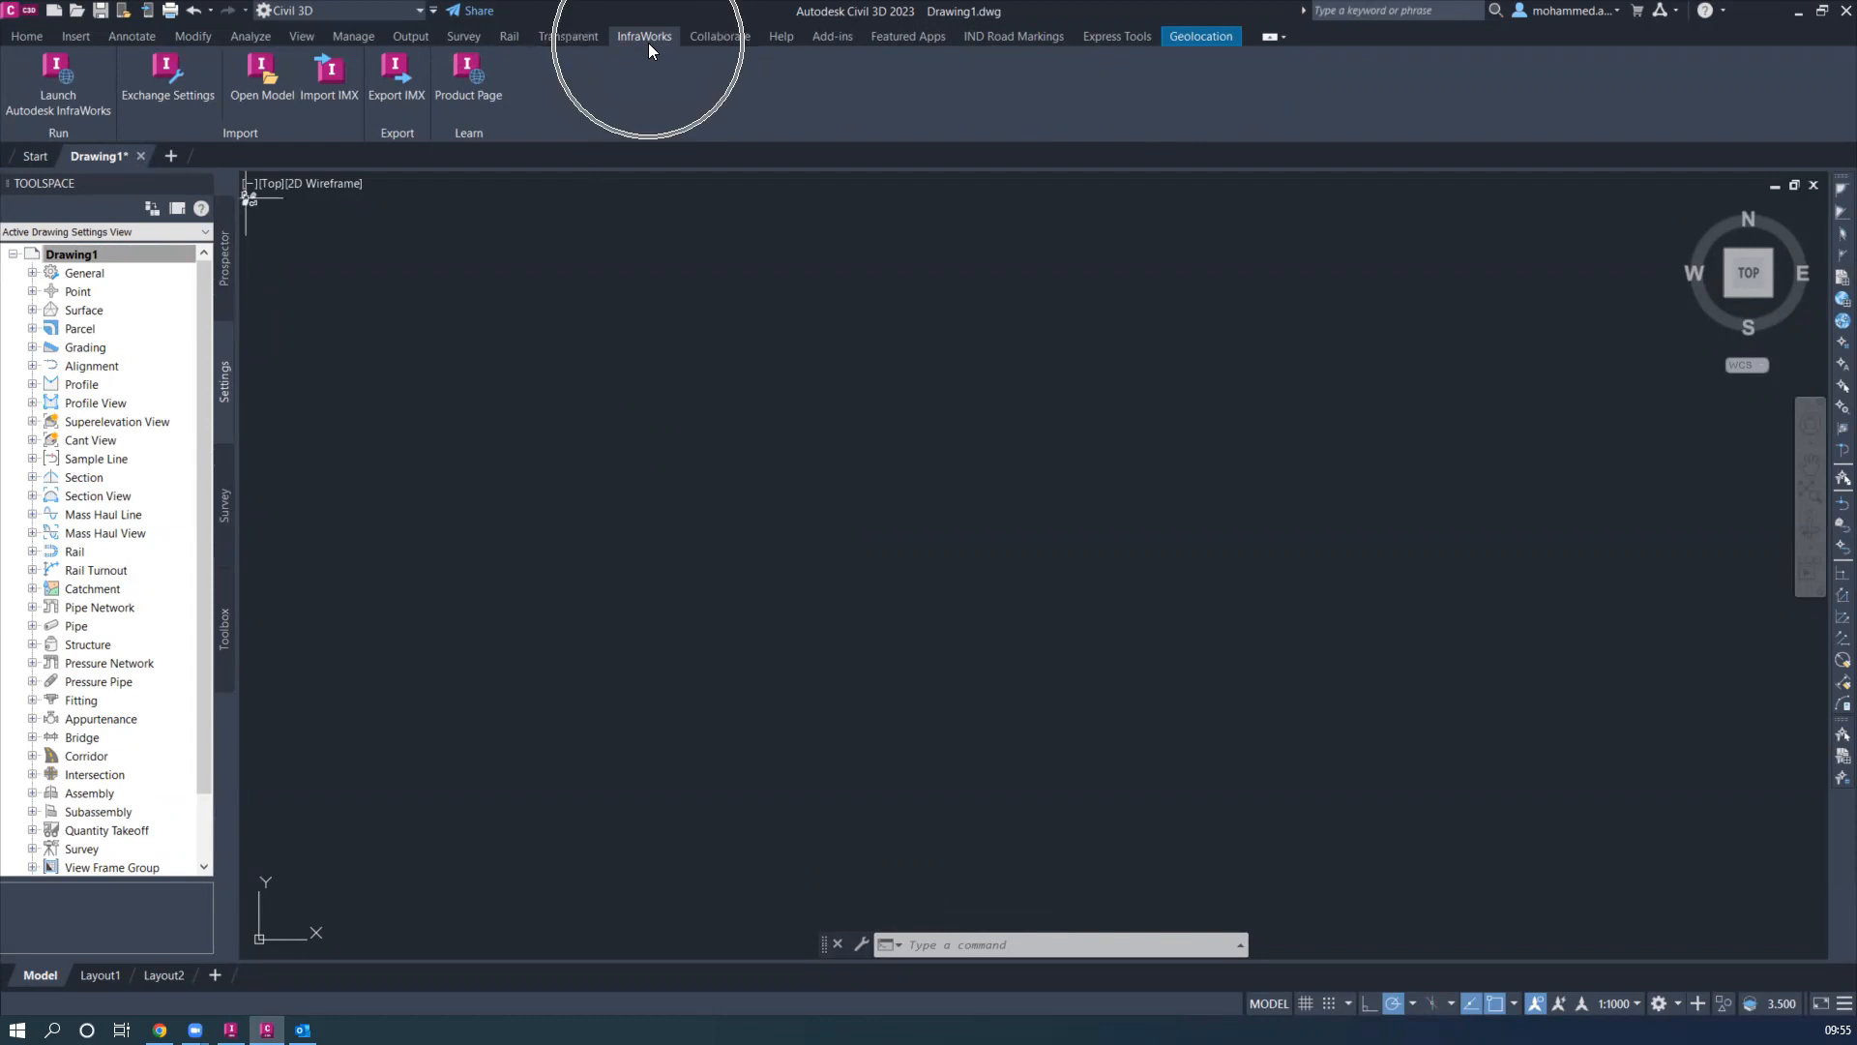
key("ctrl")
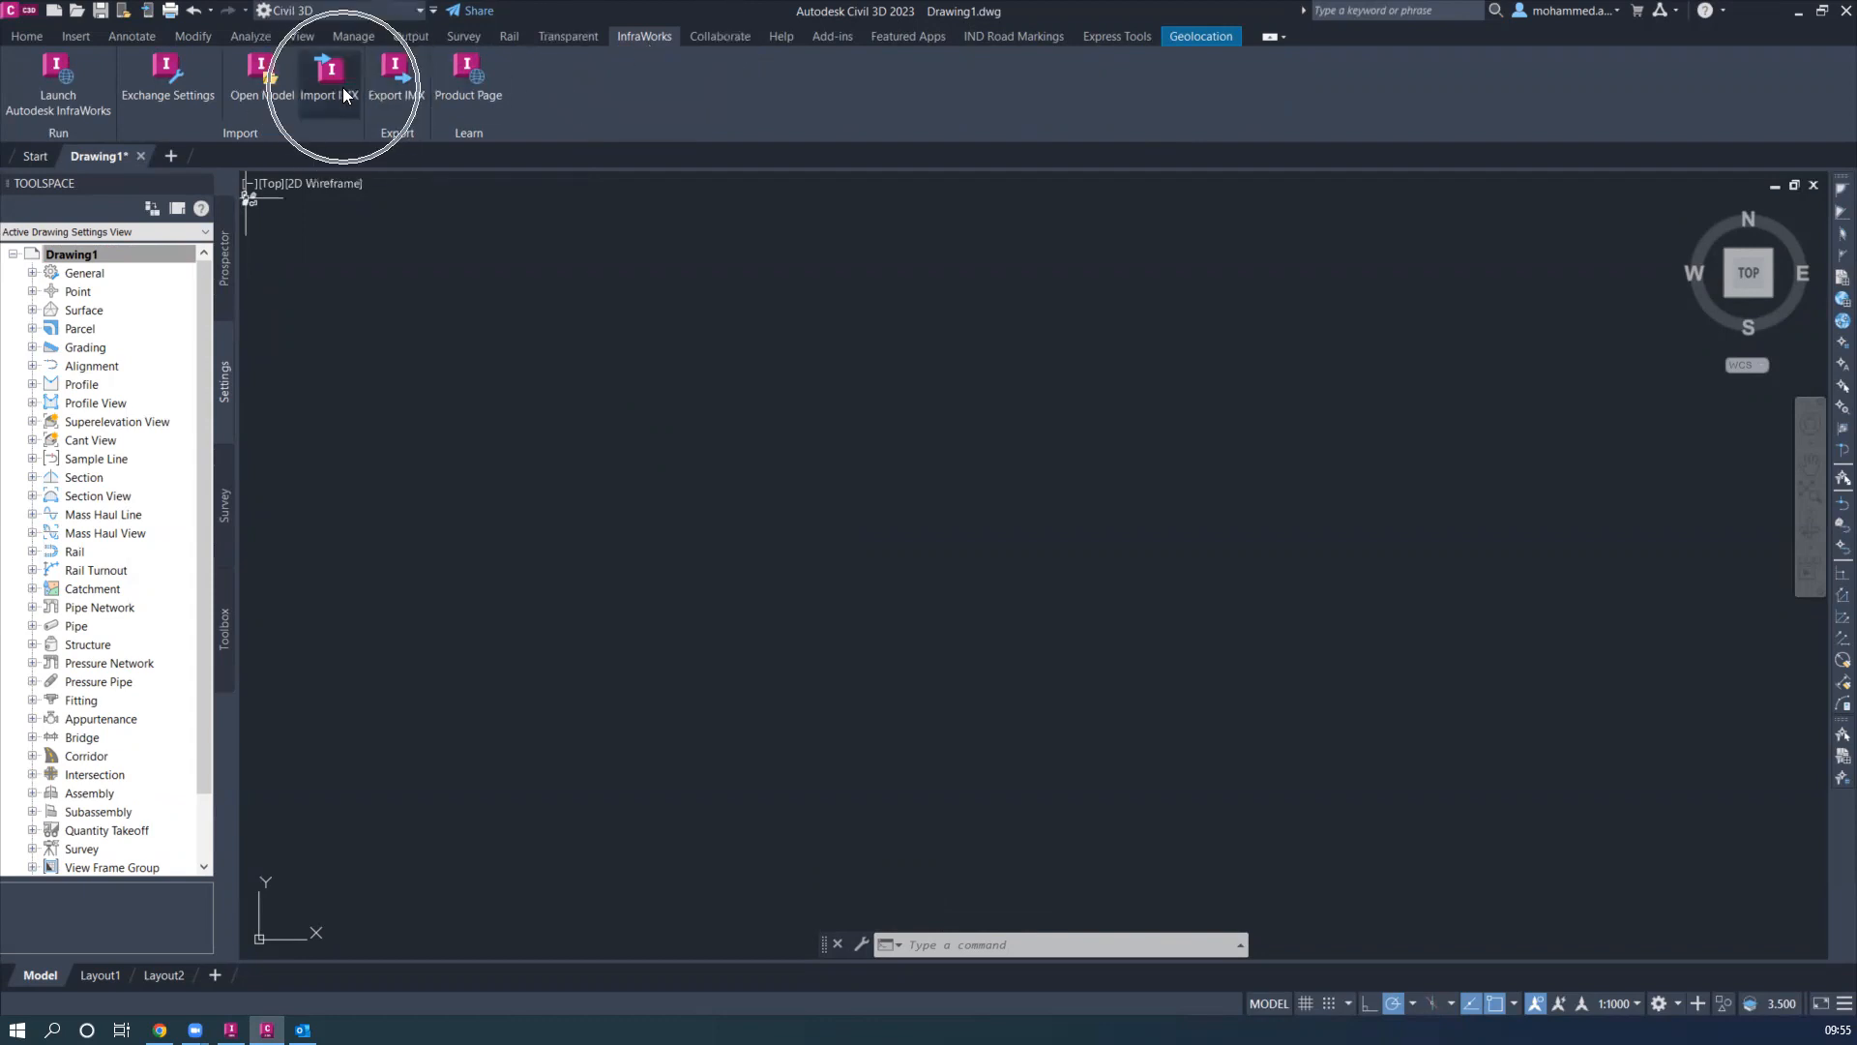
key("ctrl")
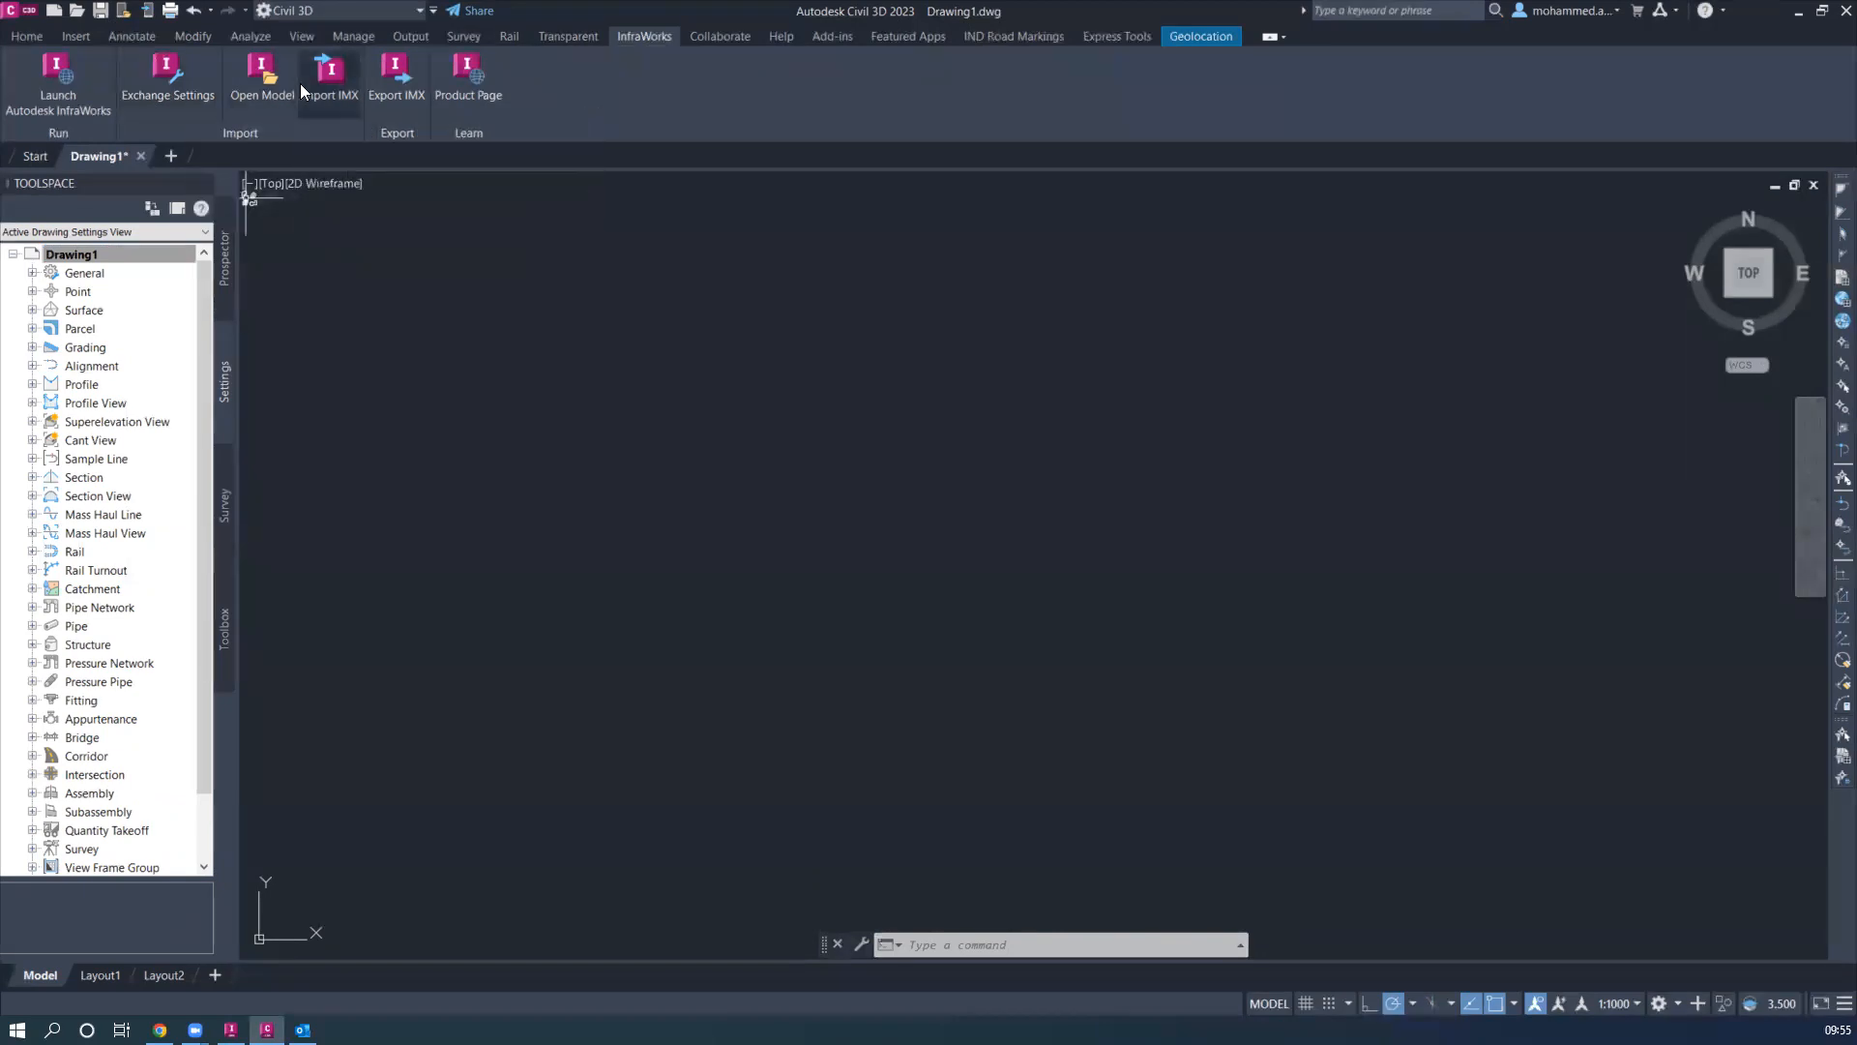
key("ctrl")
left_click(335, 90)
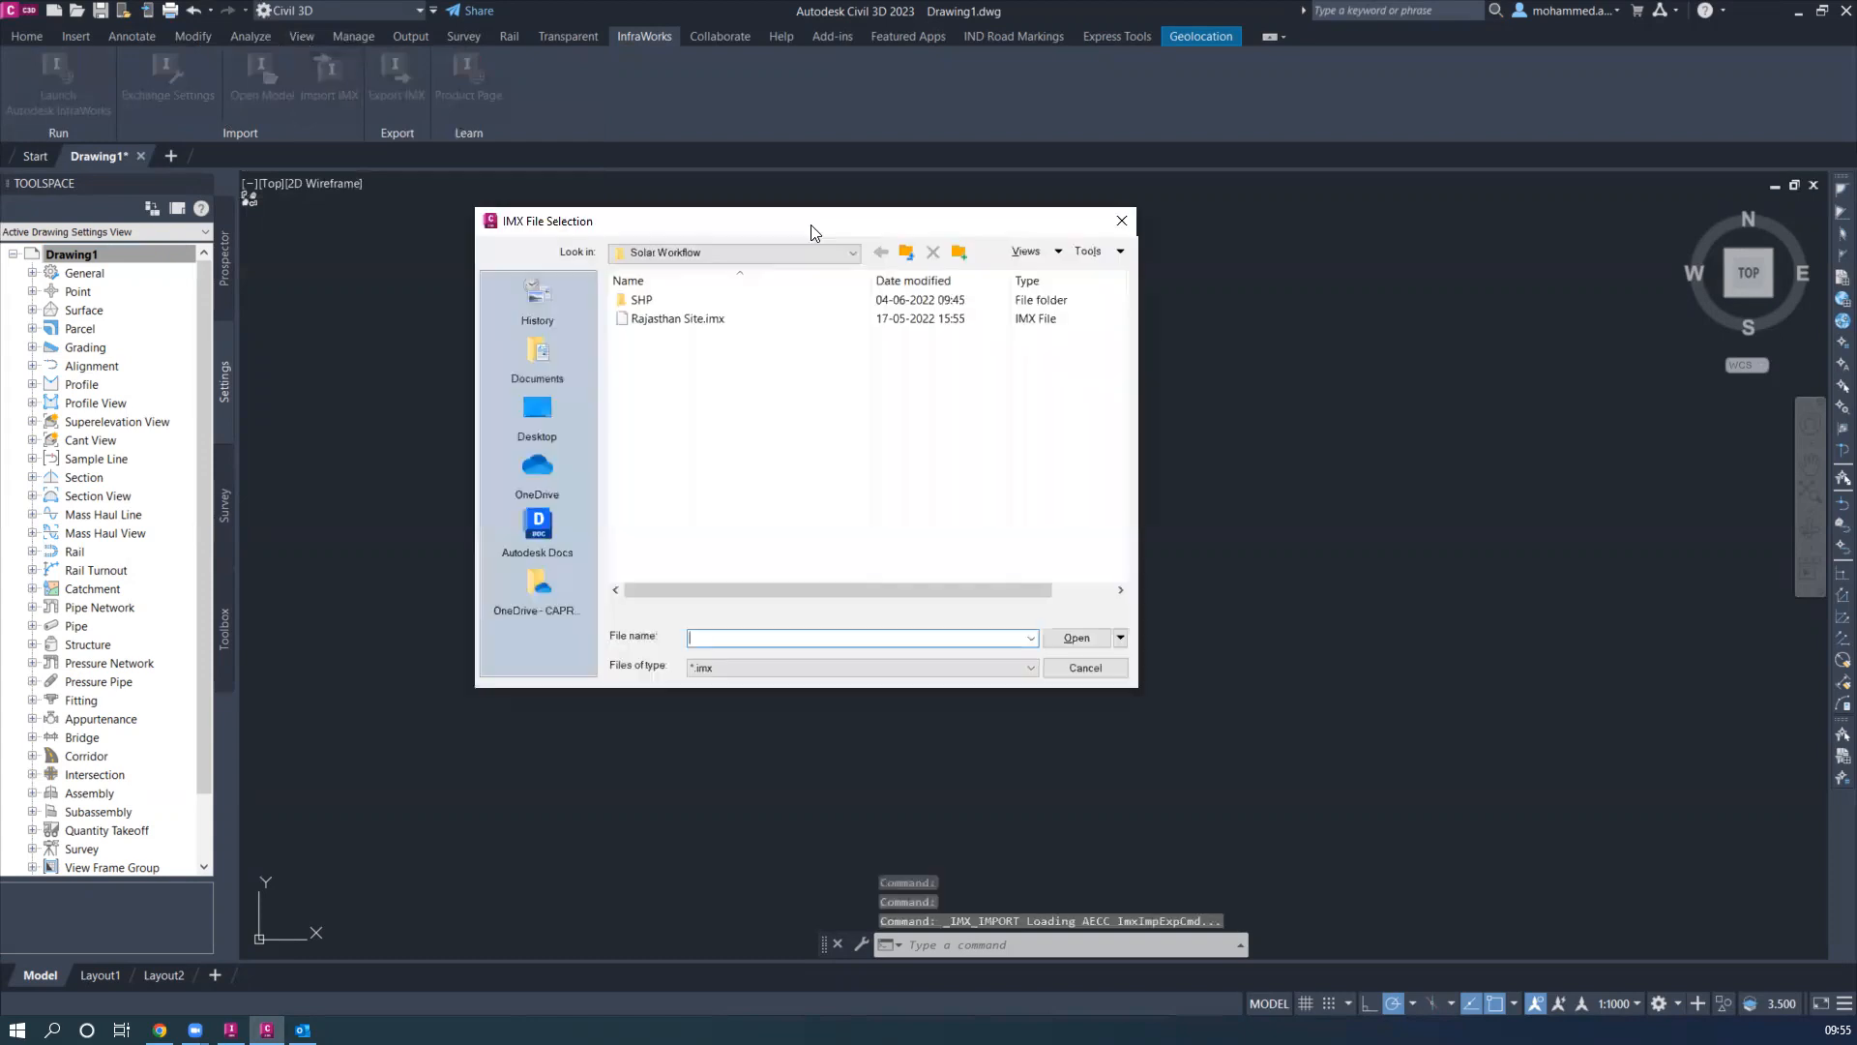
left_click(756, 252)
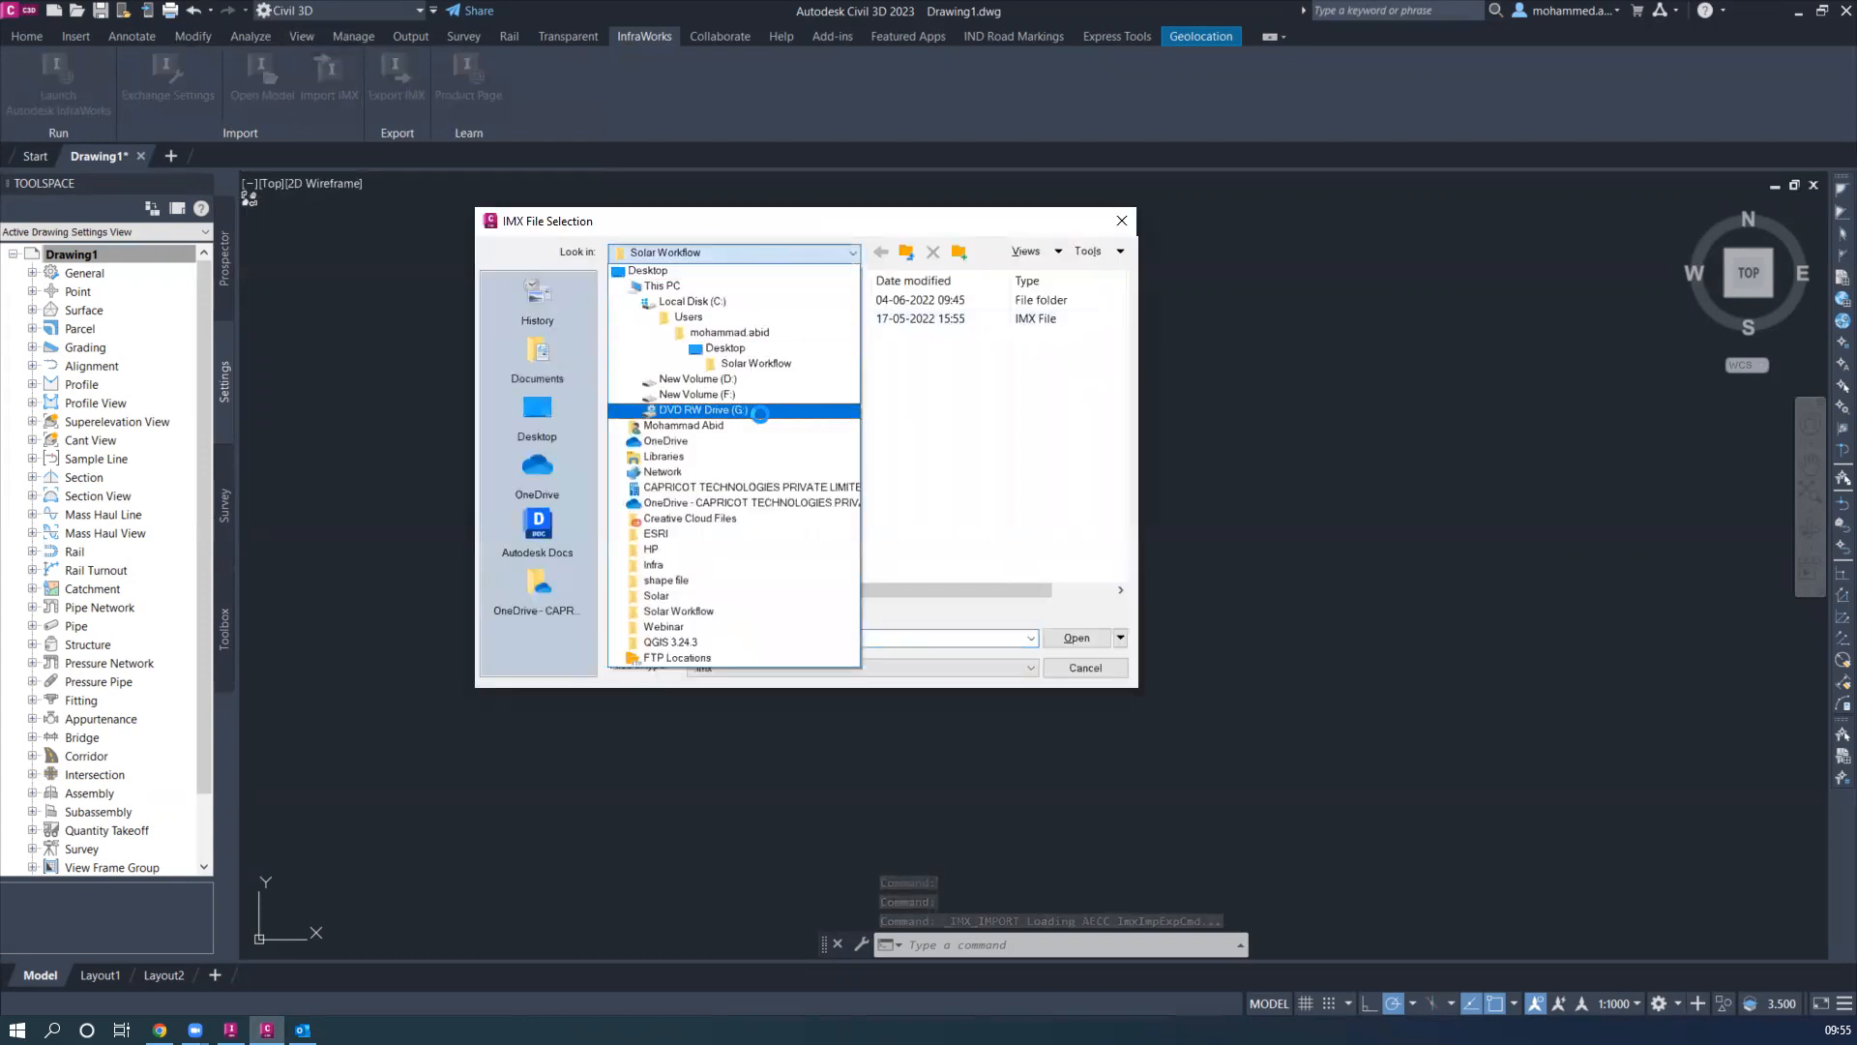
left_click(899, 392)
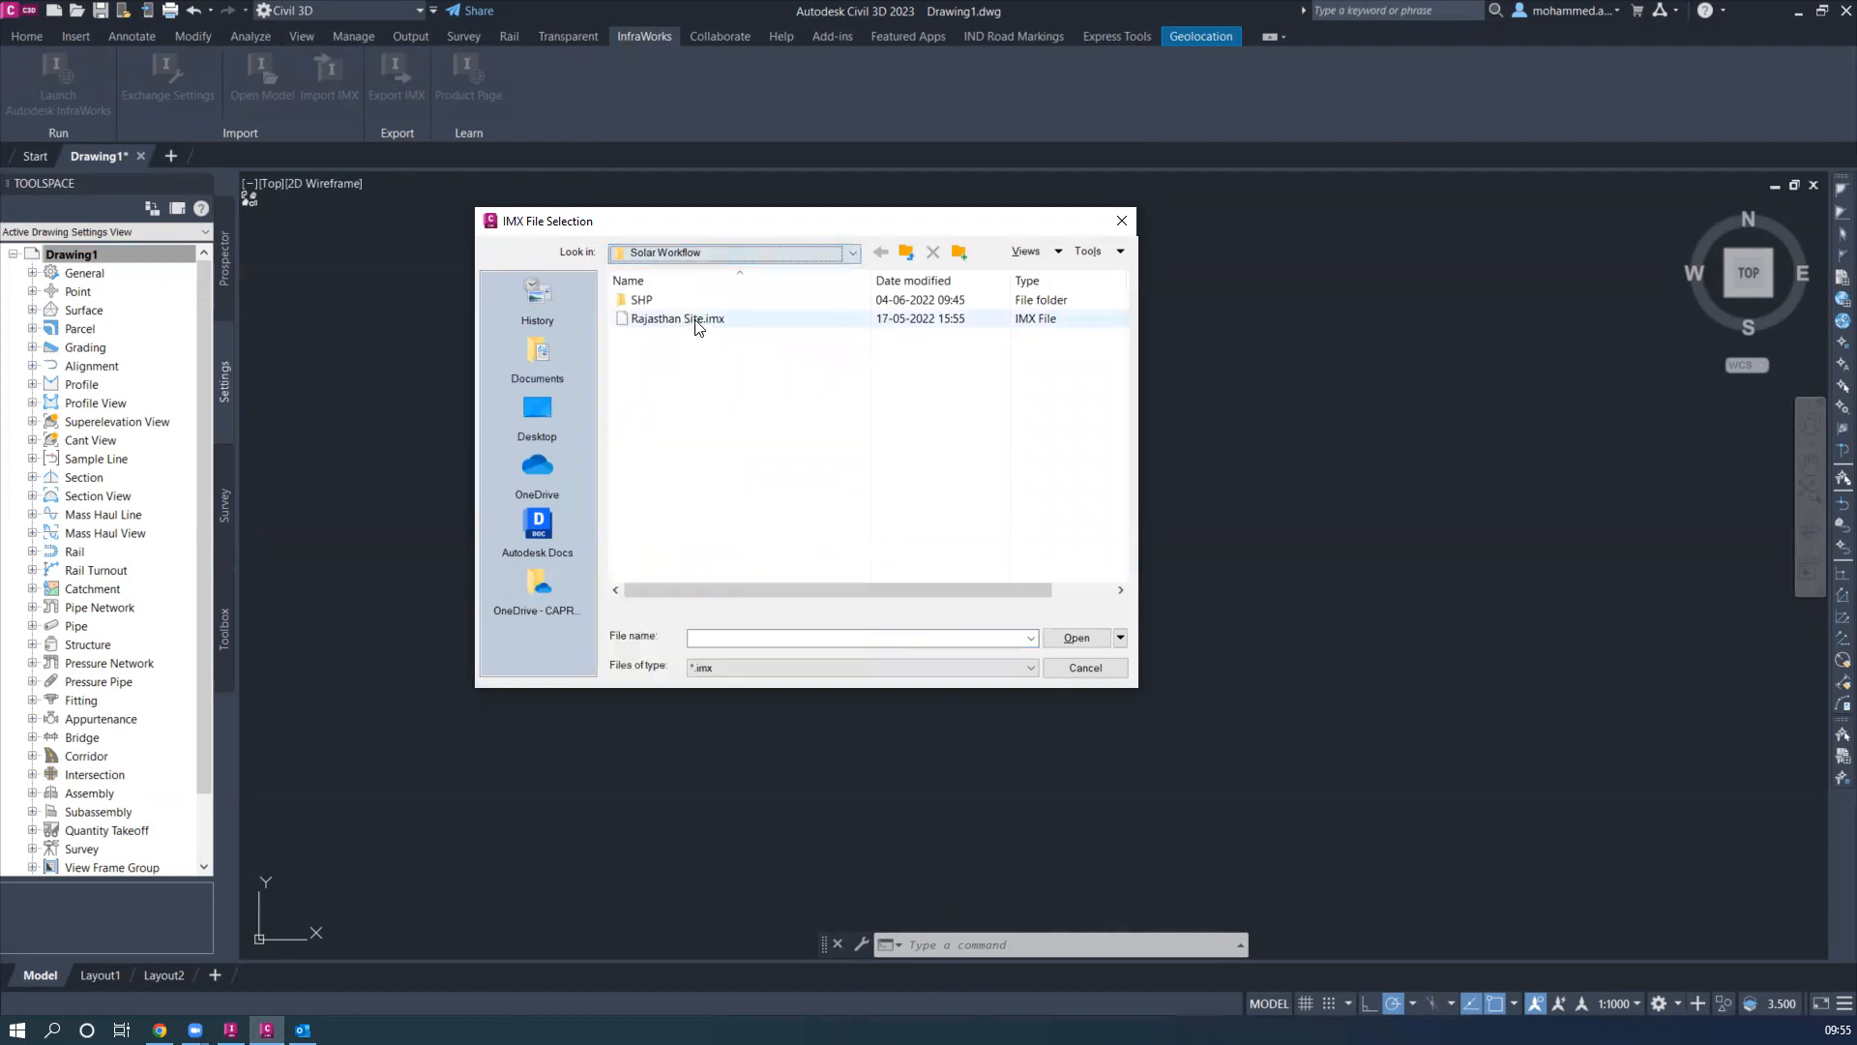
left_click(724, 319)
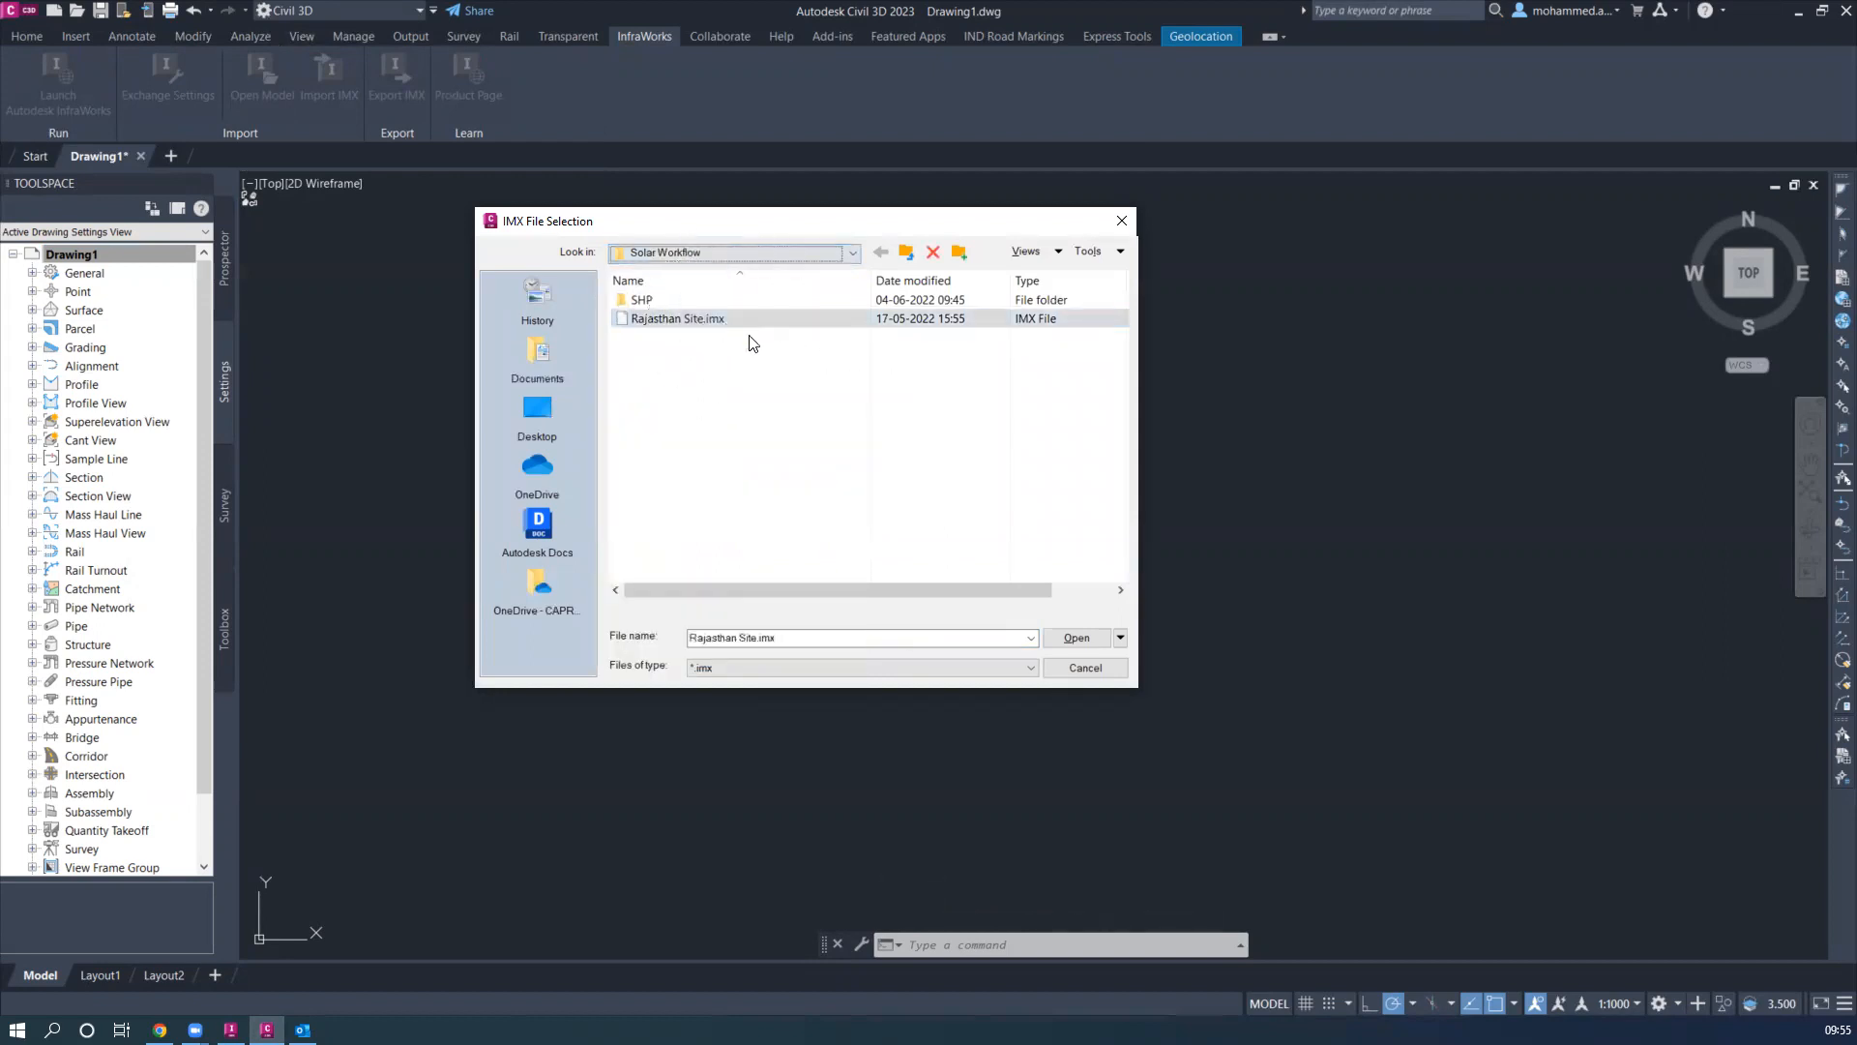
left_click(1083, 638)
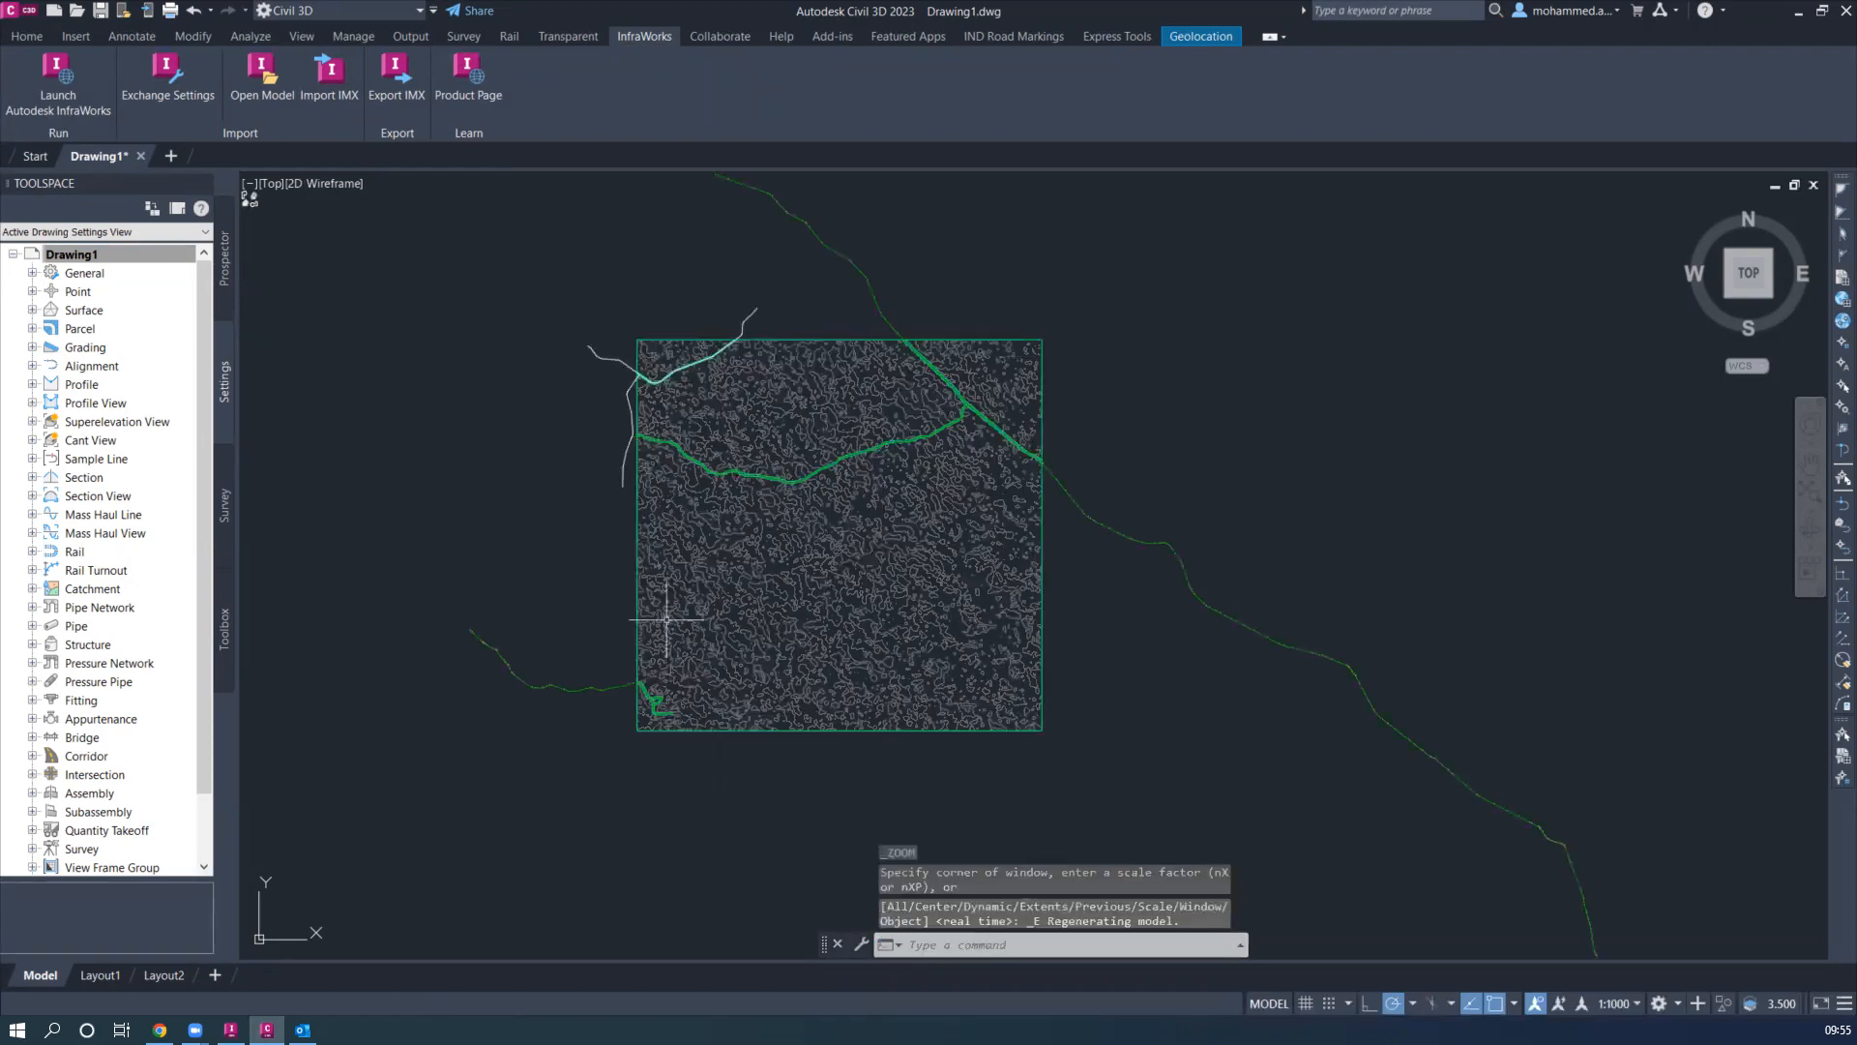
Review the imported surfaces of Drawing1, examining the definition contents of the AIW_Existing_Ground surface
middle_click_drag(579, 566, 513, 642)
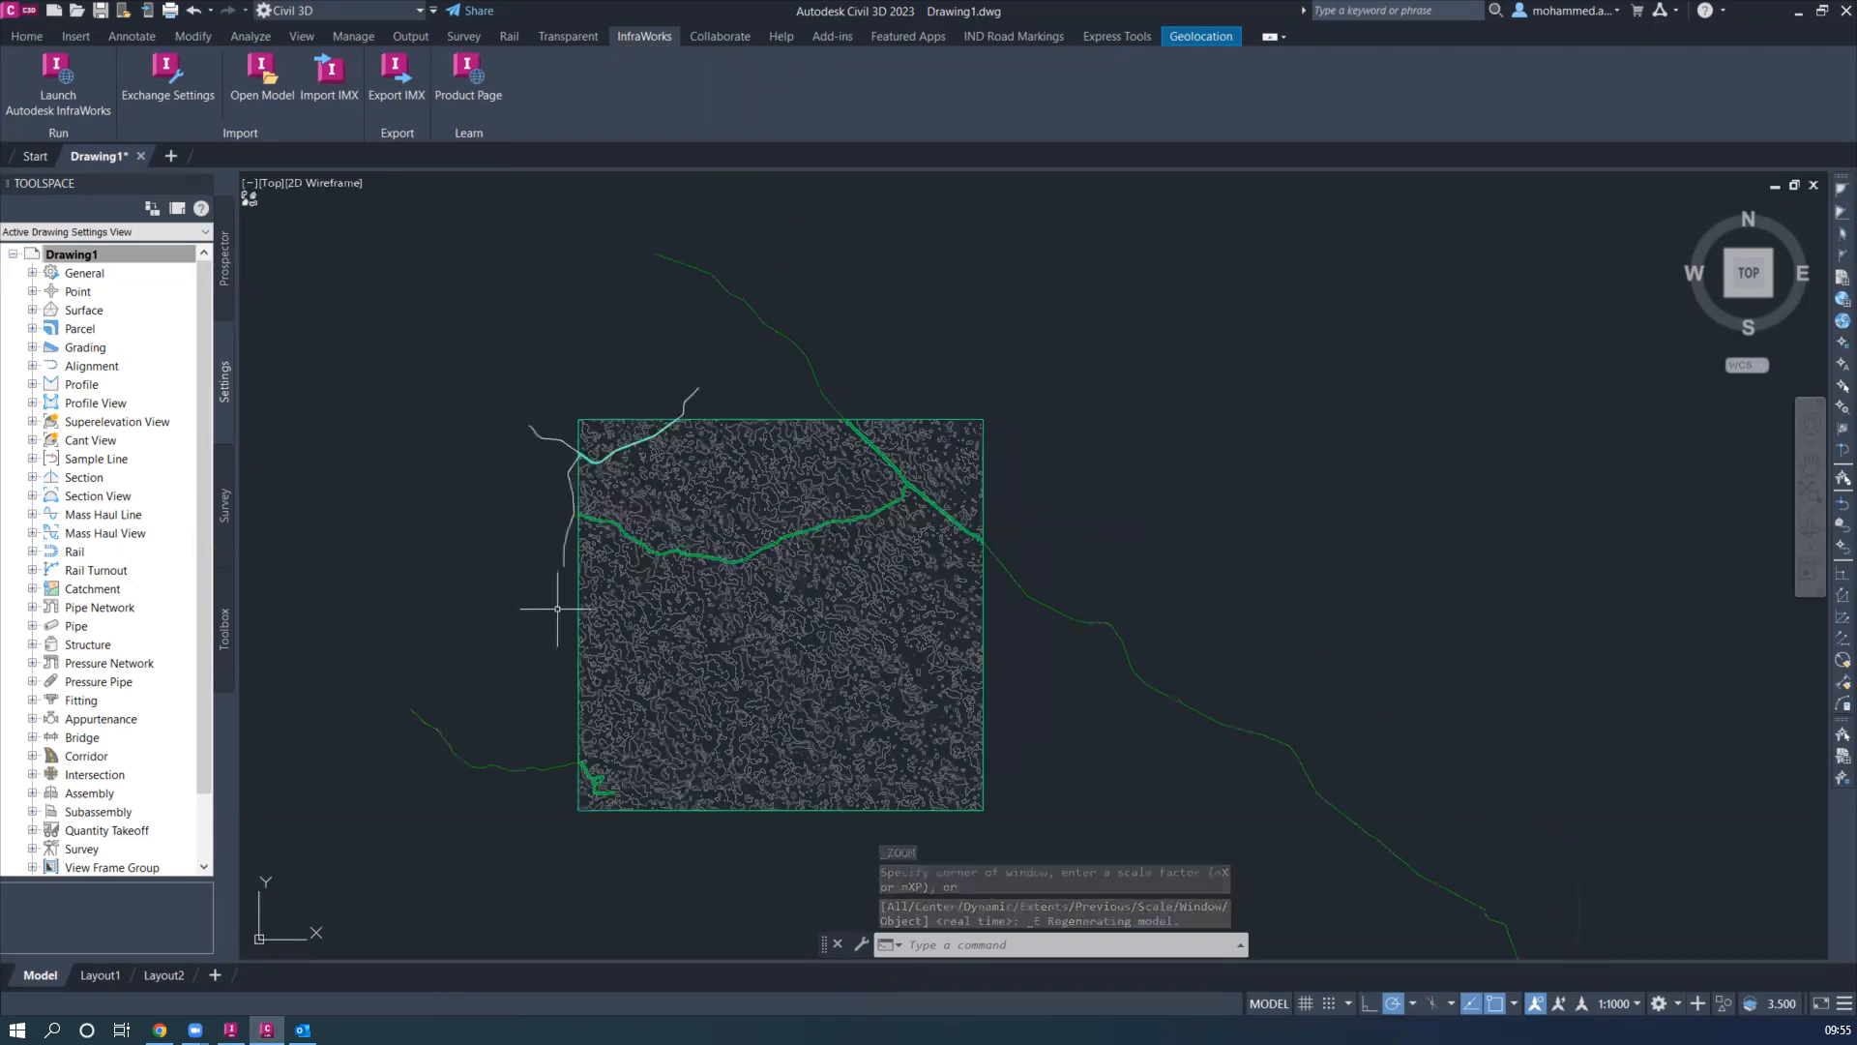
left_click(225, 257)
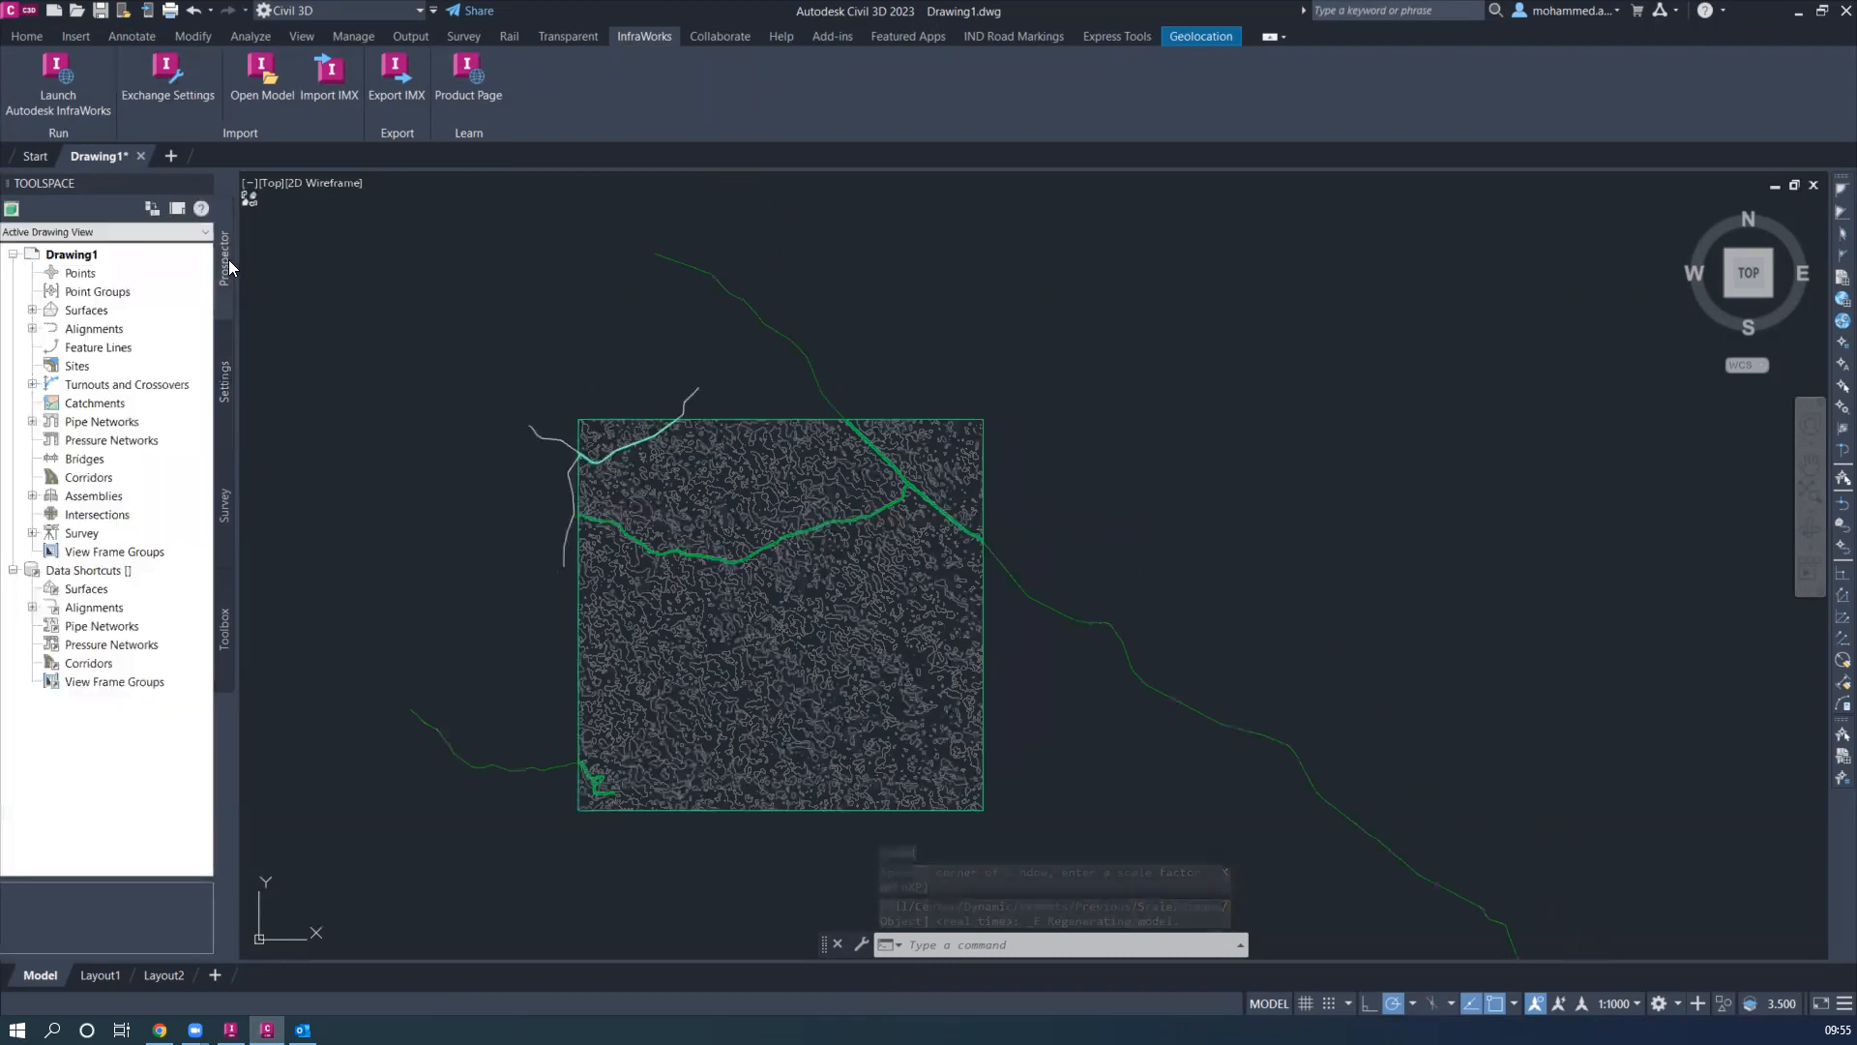
left_click(32, 311)
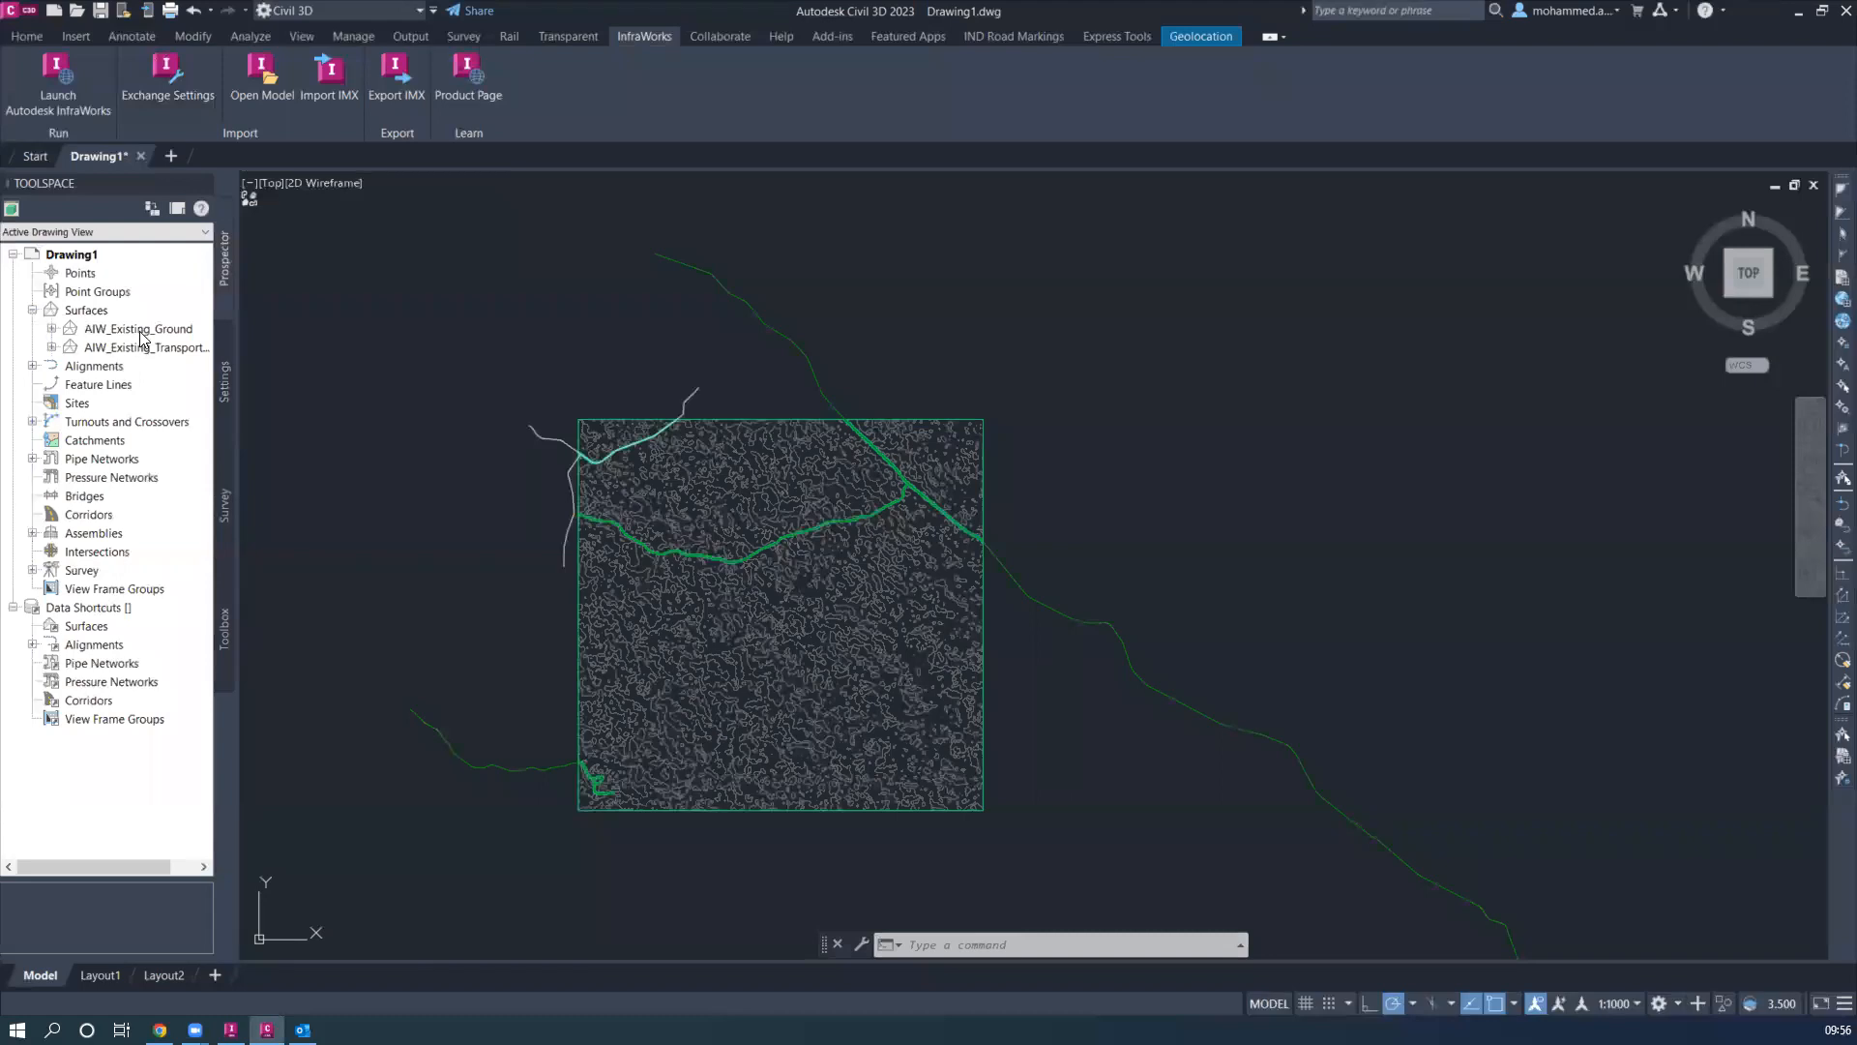
key("ctrl")
key("ctrl")
key("ctrl")
key("ctrl")
left_click(50, 329)
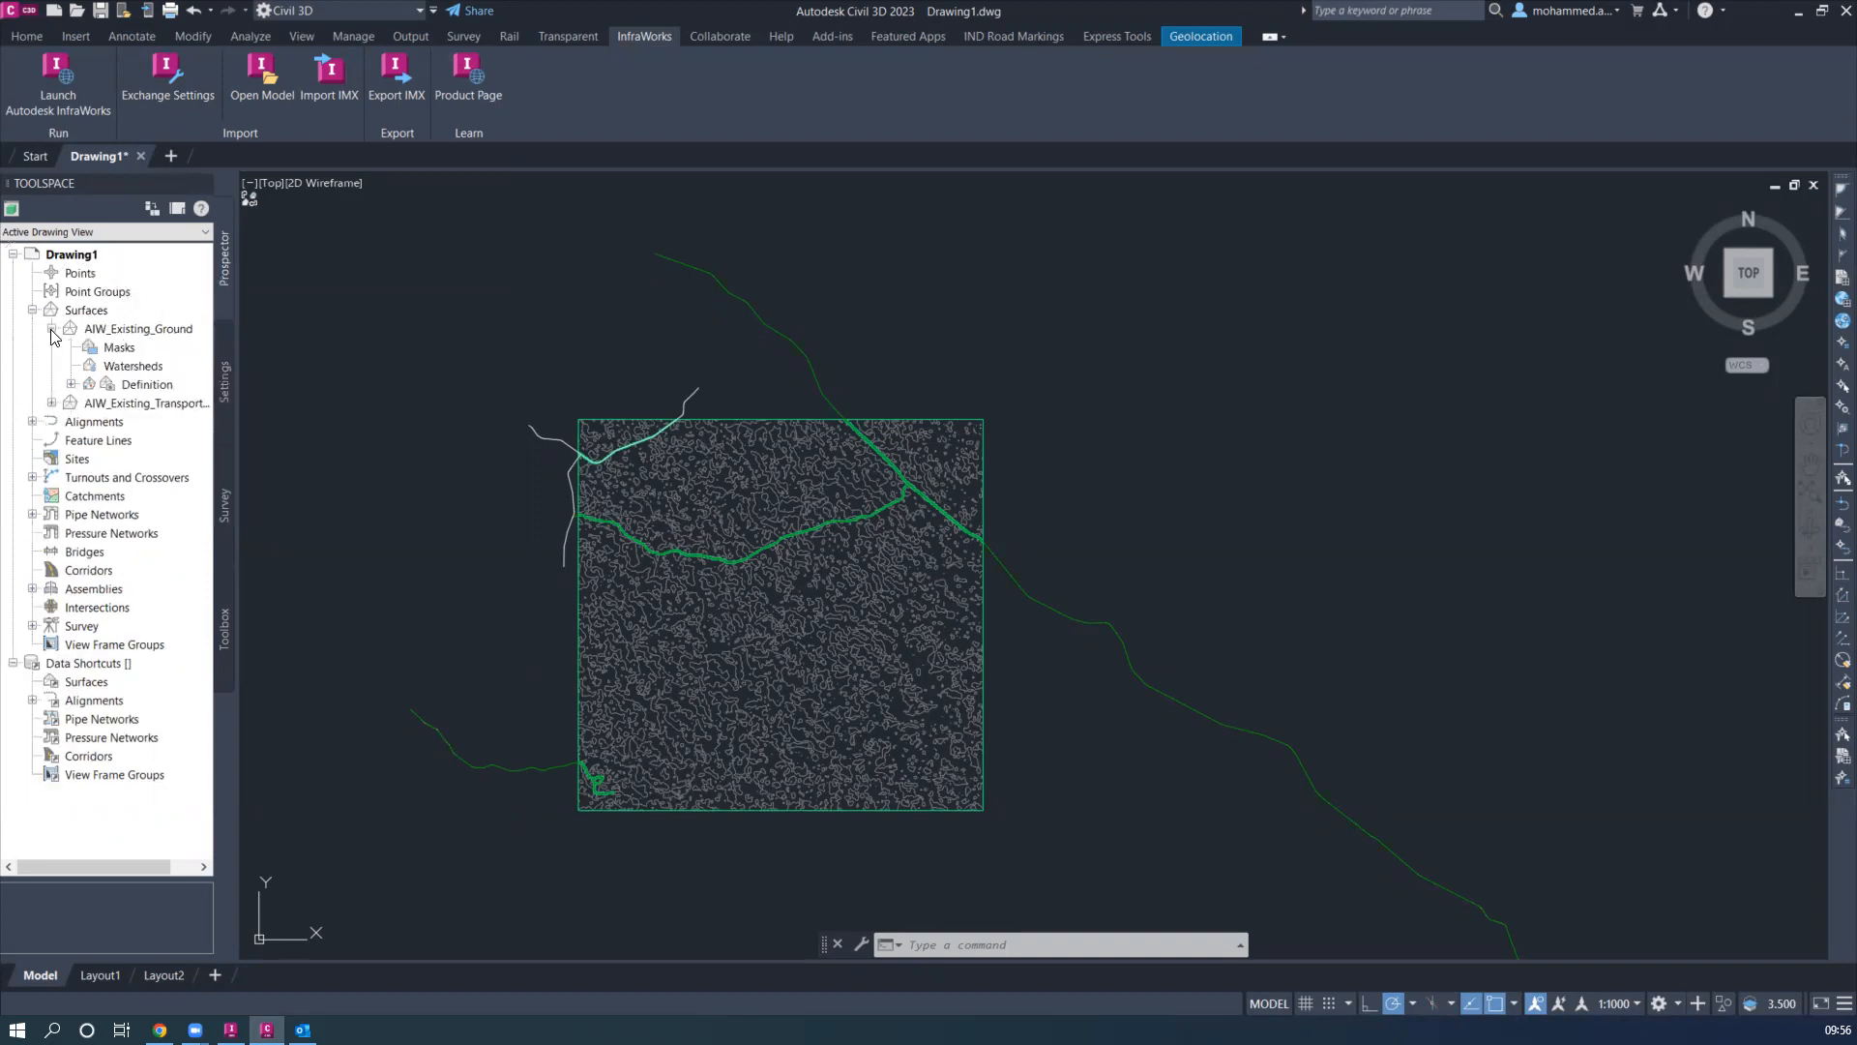
key("ctrl")
left_click(73, 385)
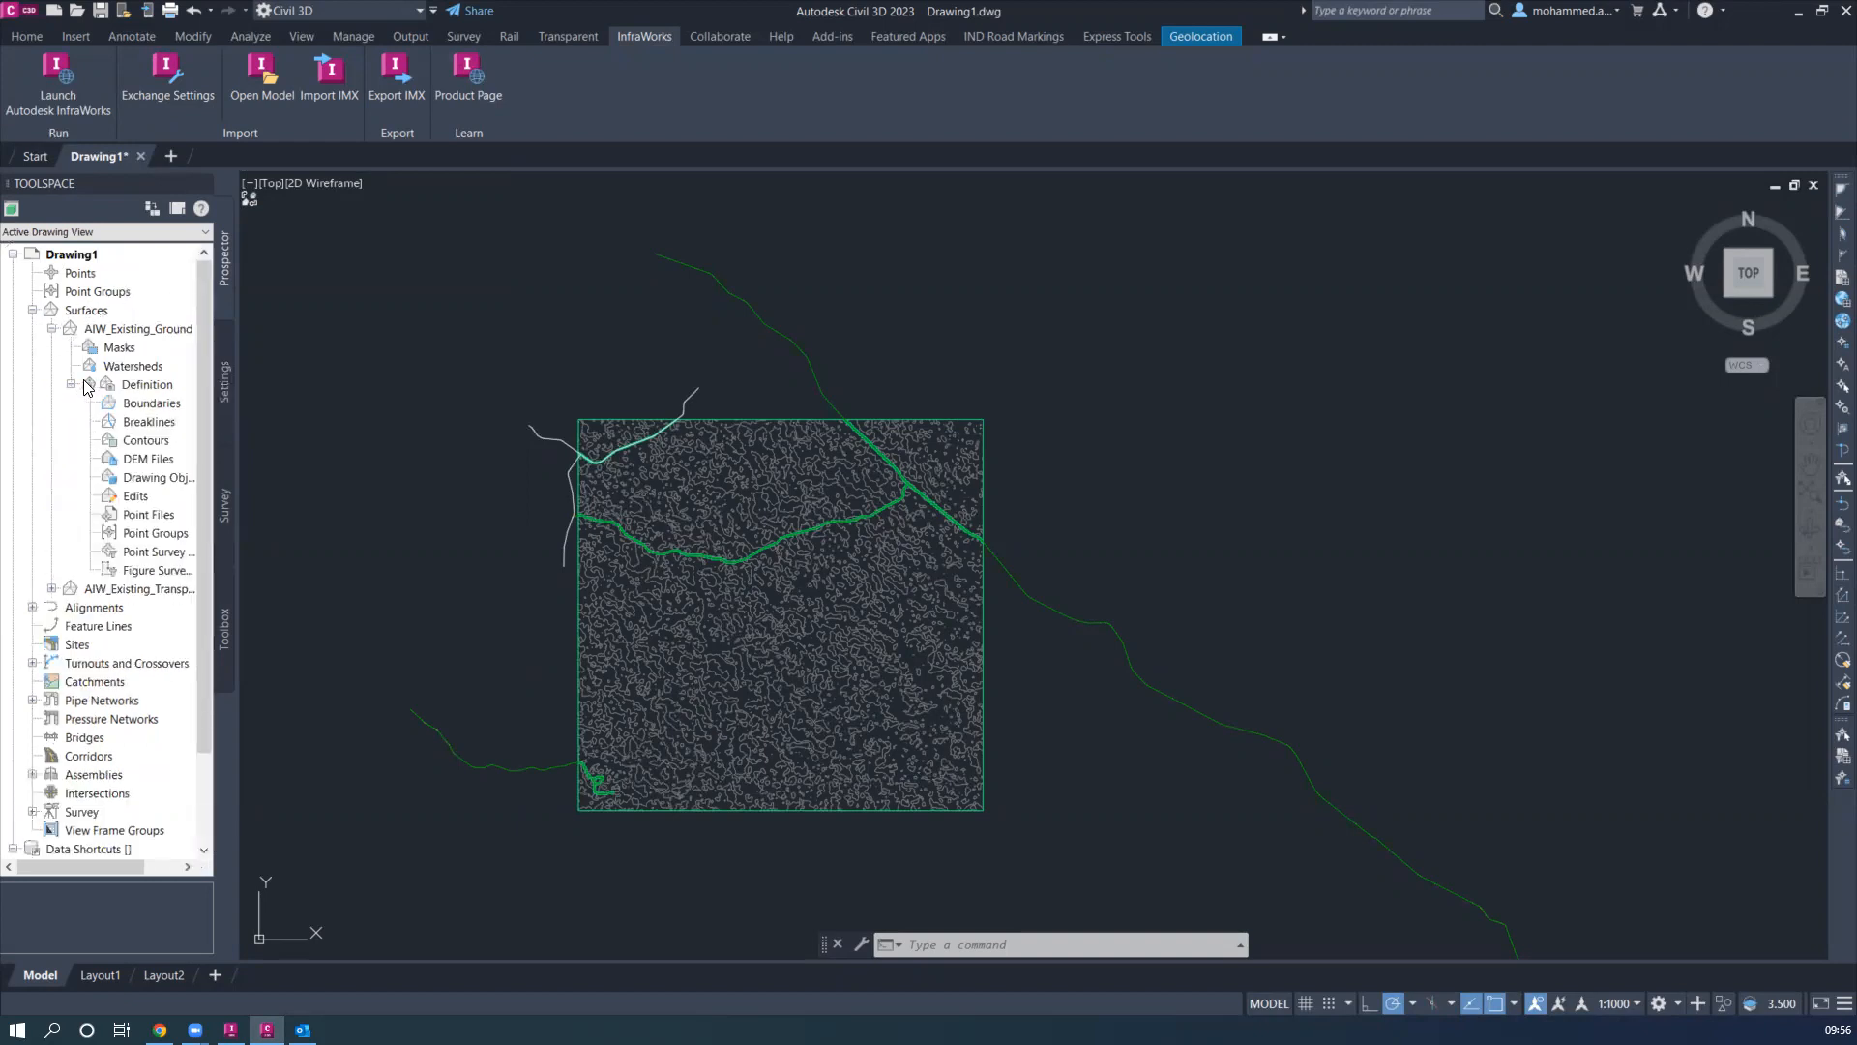
left_click(71, 384)
left_click(176, 331)
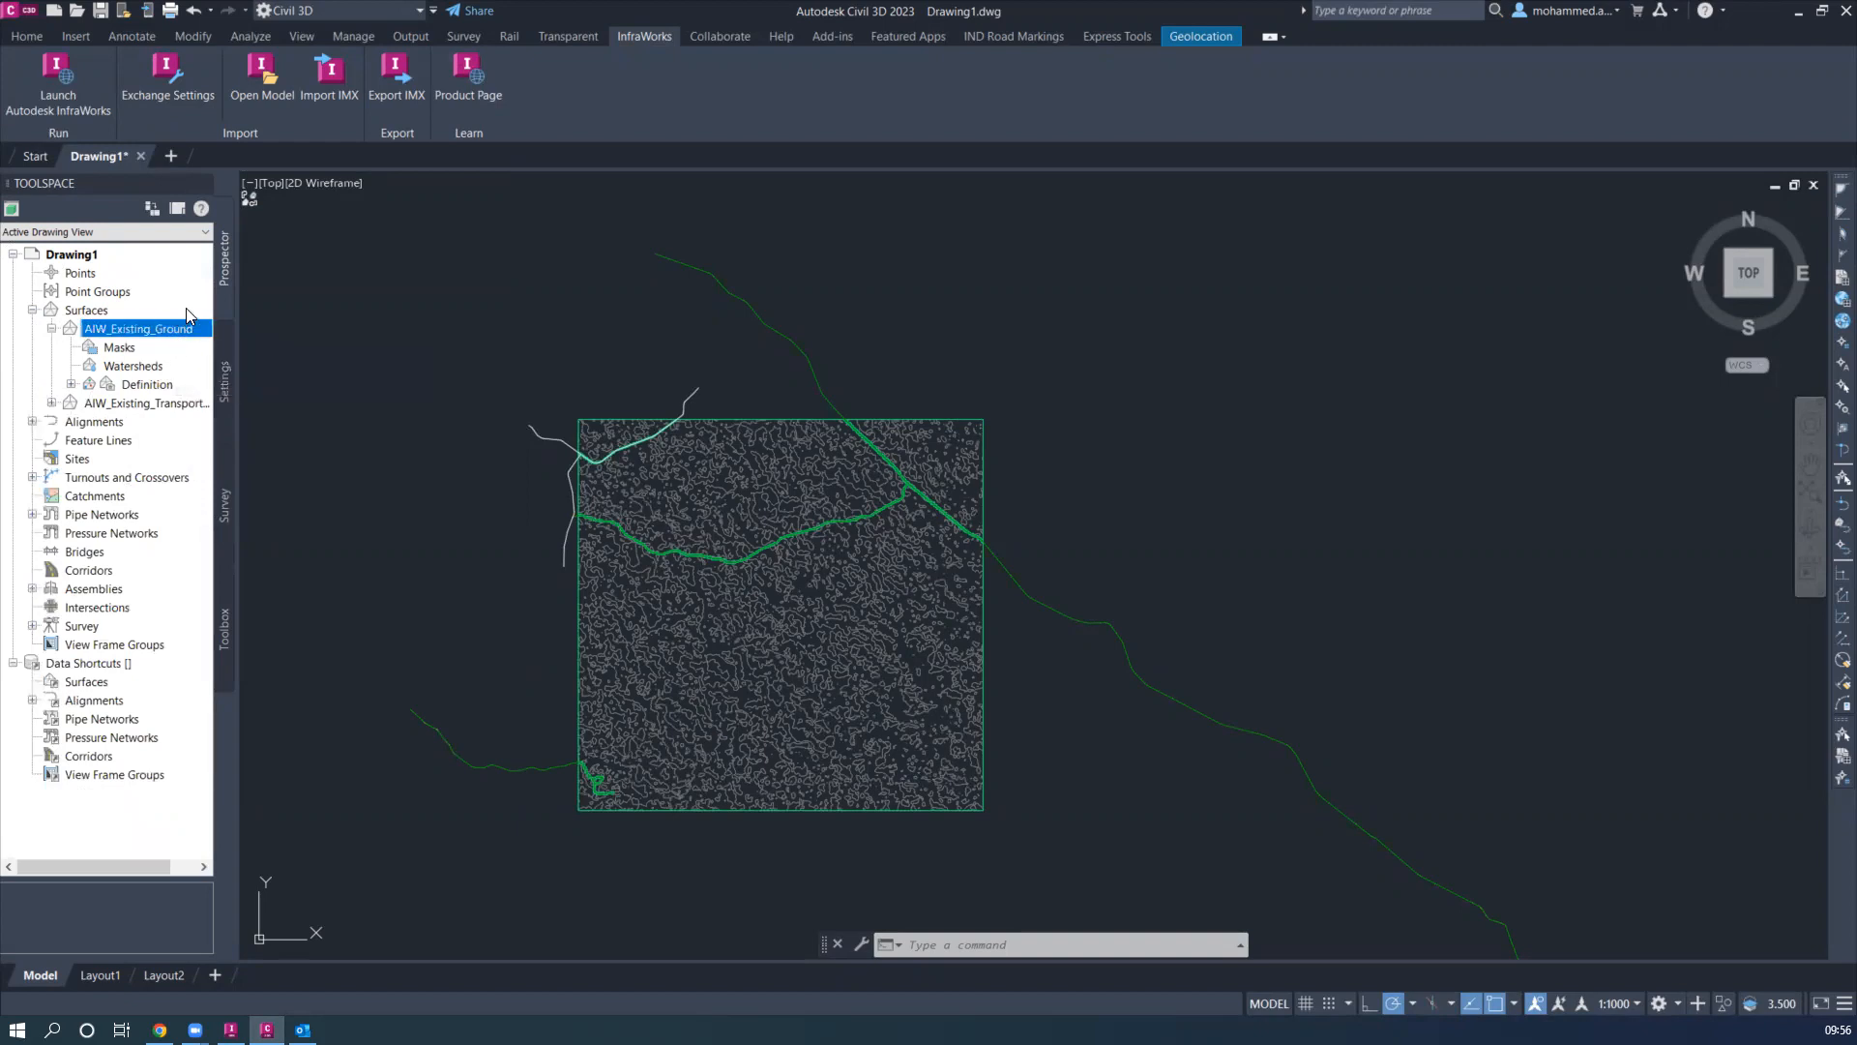
Set the surface style of the AIW_Existing_Transportation surface to _No Display and apply it
right_click(179, 406)
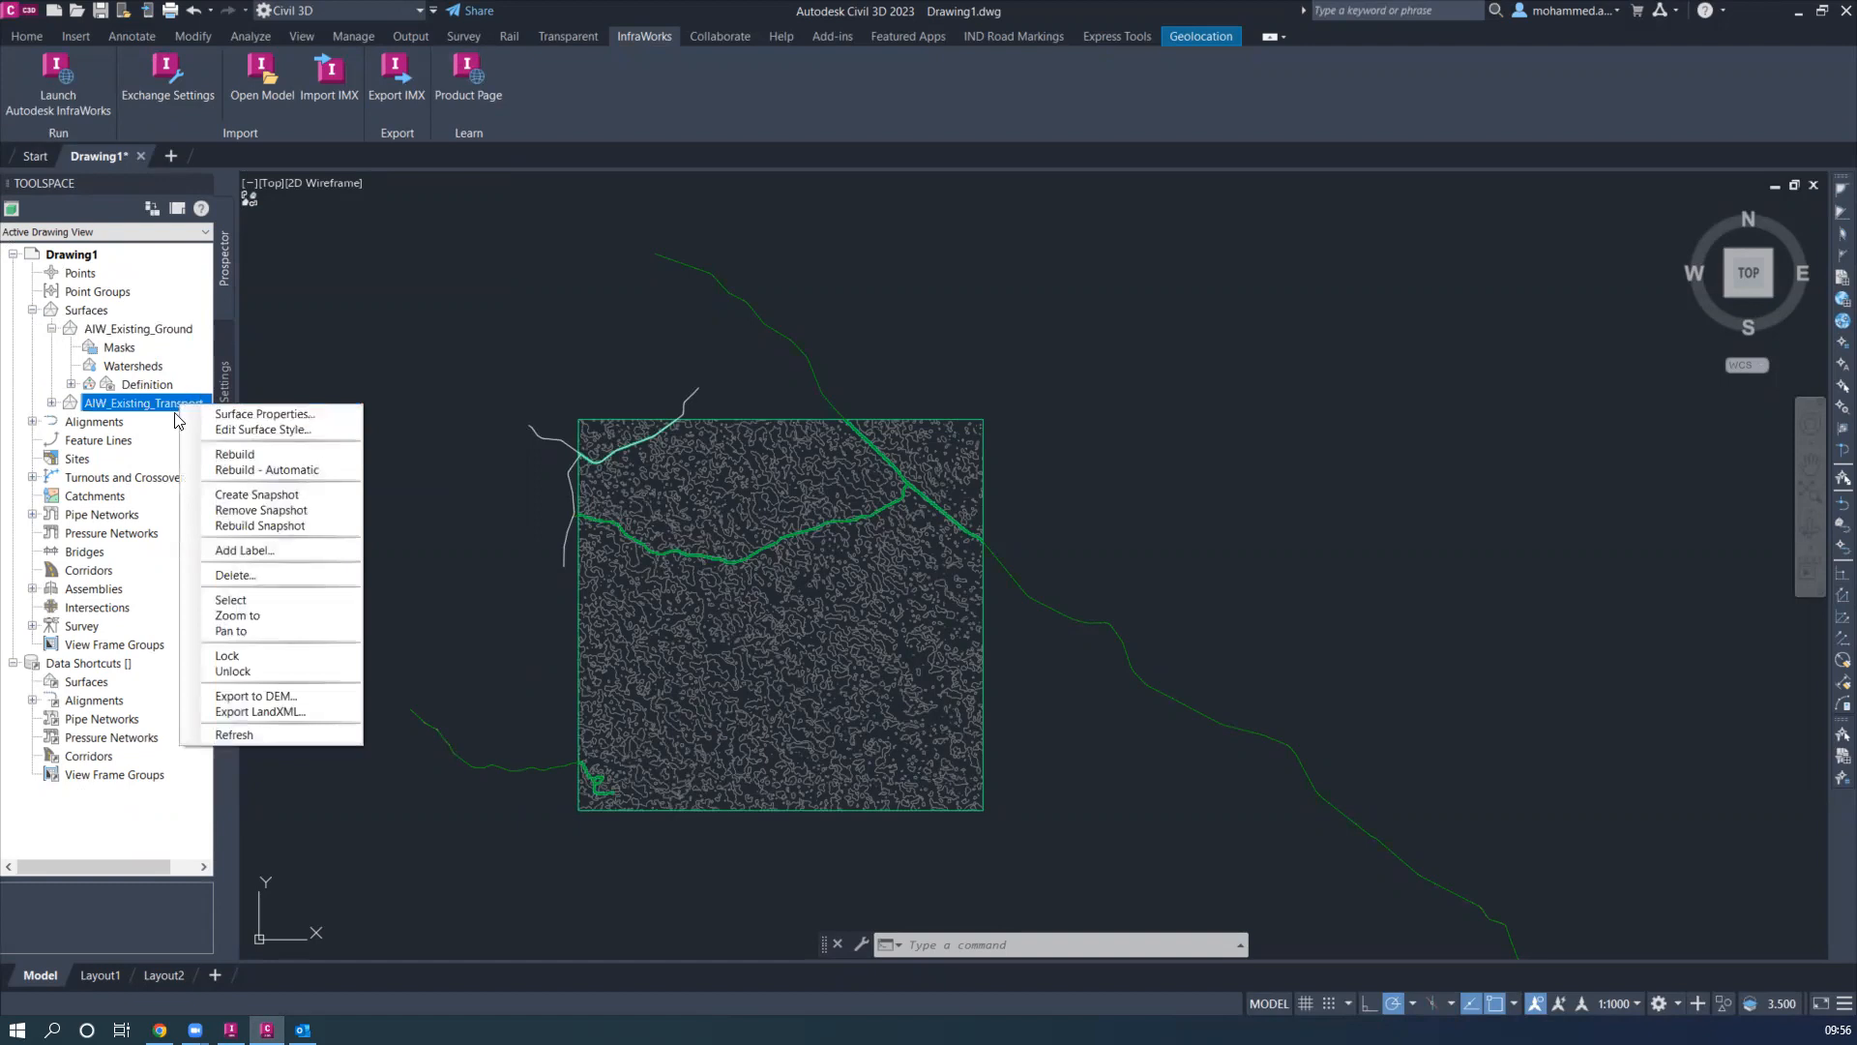
left_click(269, 413)
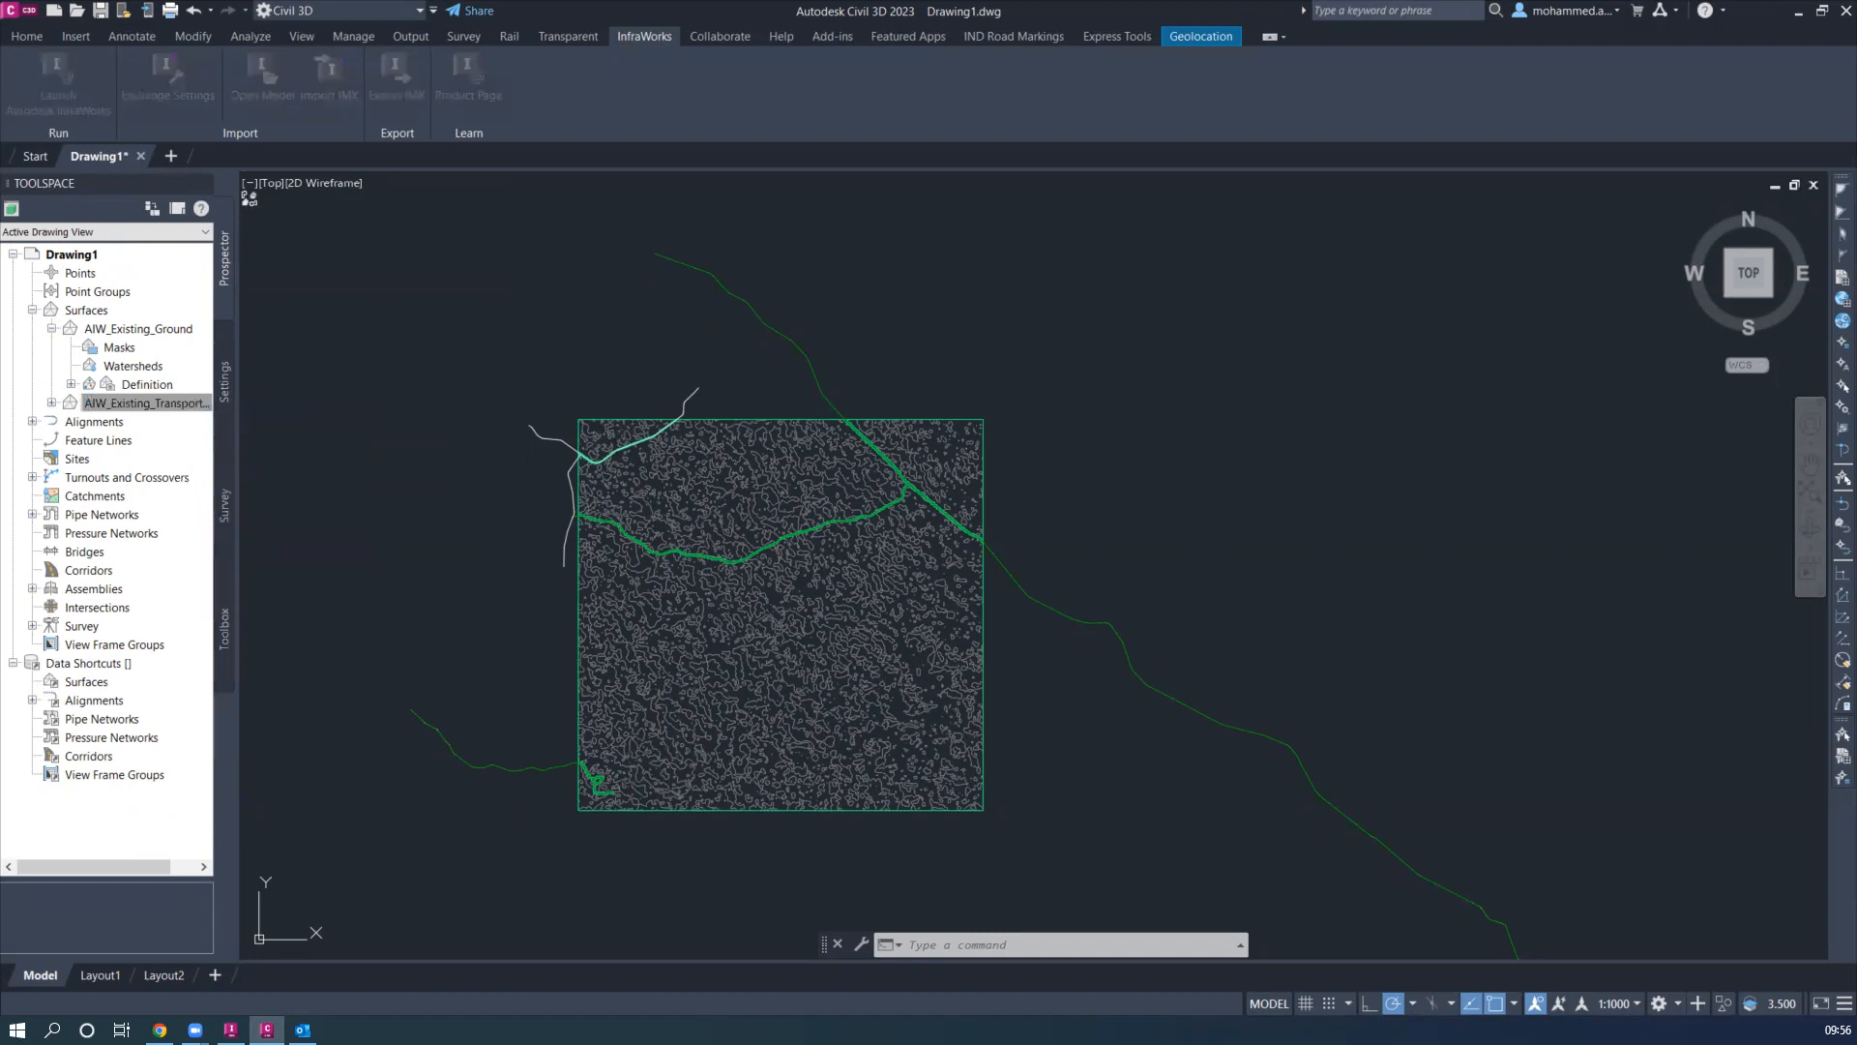
left_click(921, 502)
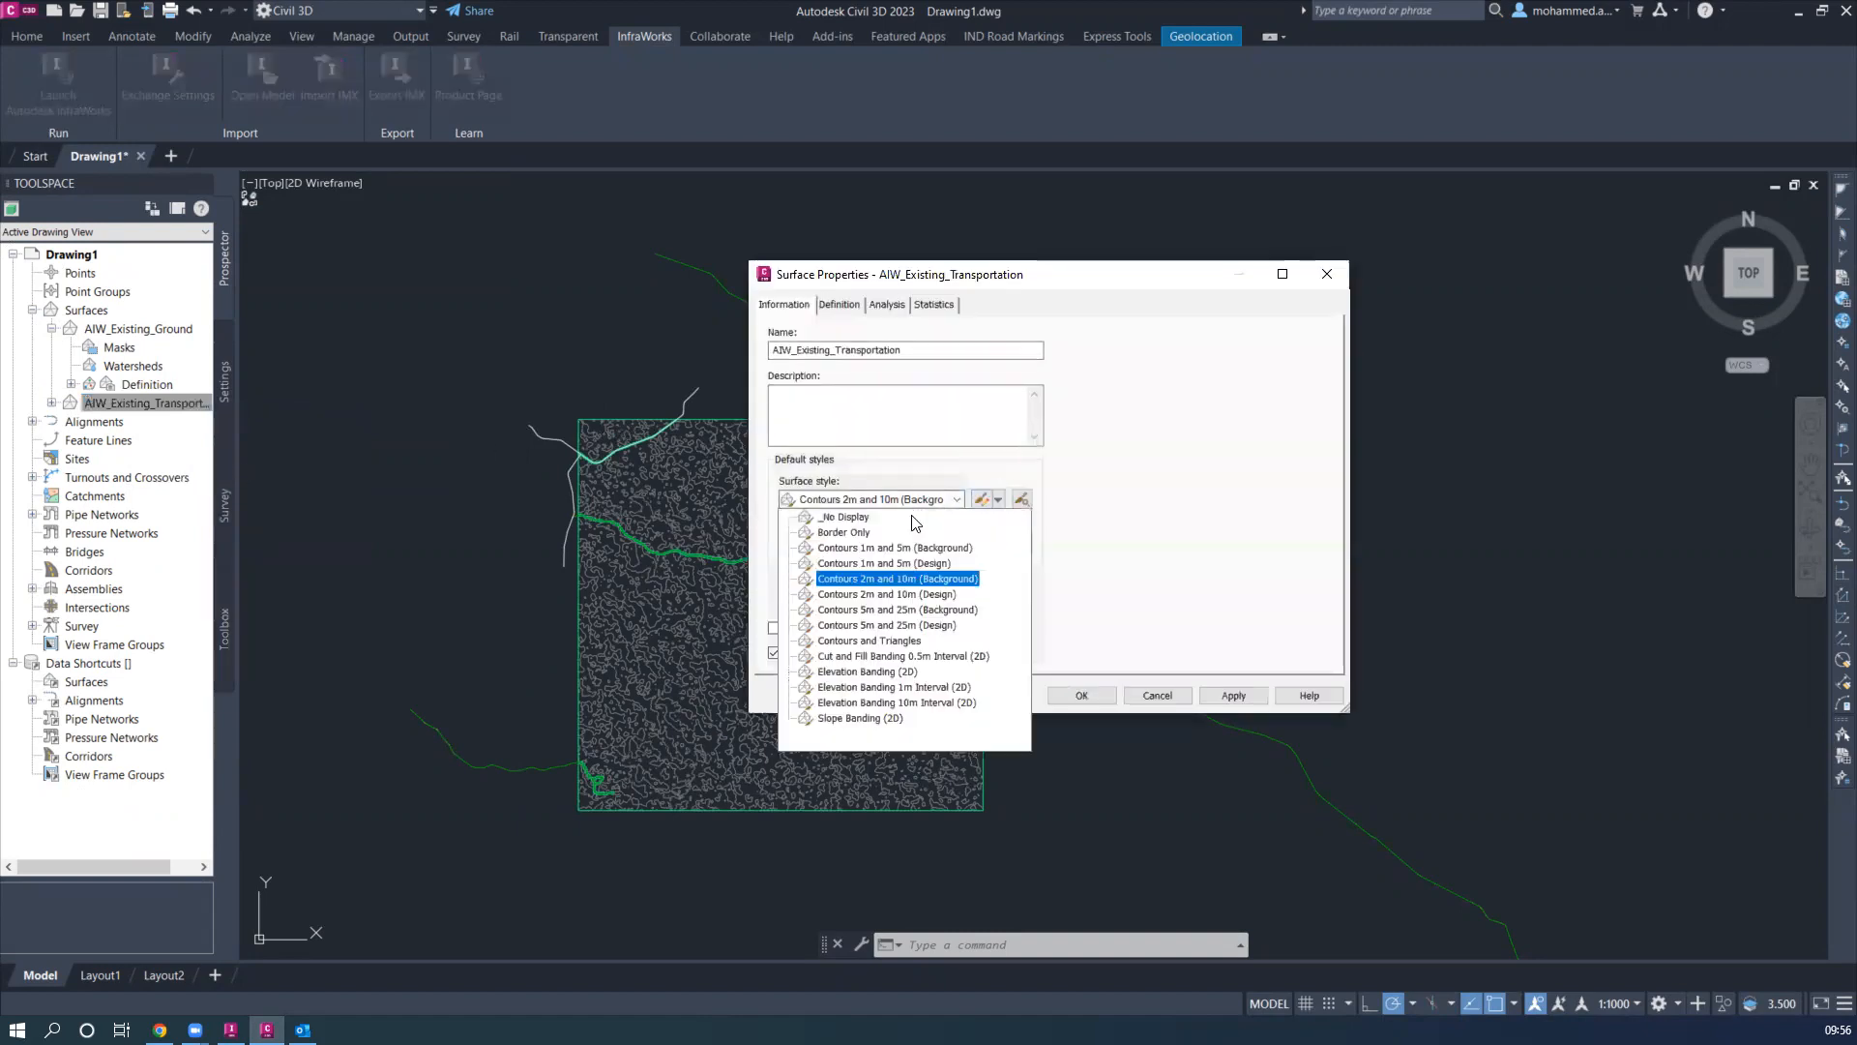
left_click(851, 518)
left_click(1231, 695)
left_click(1081, 696)
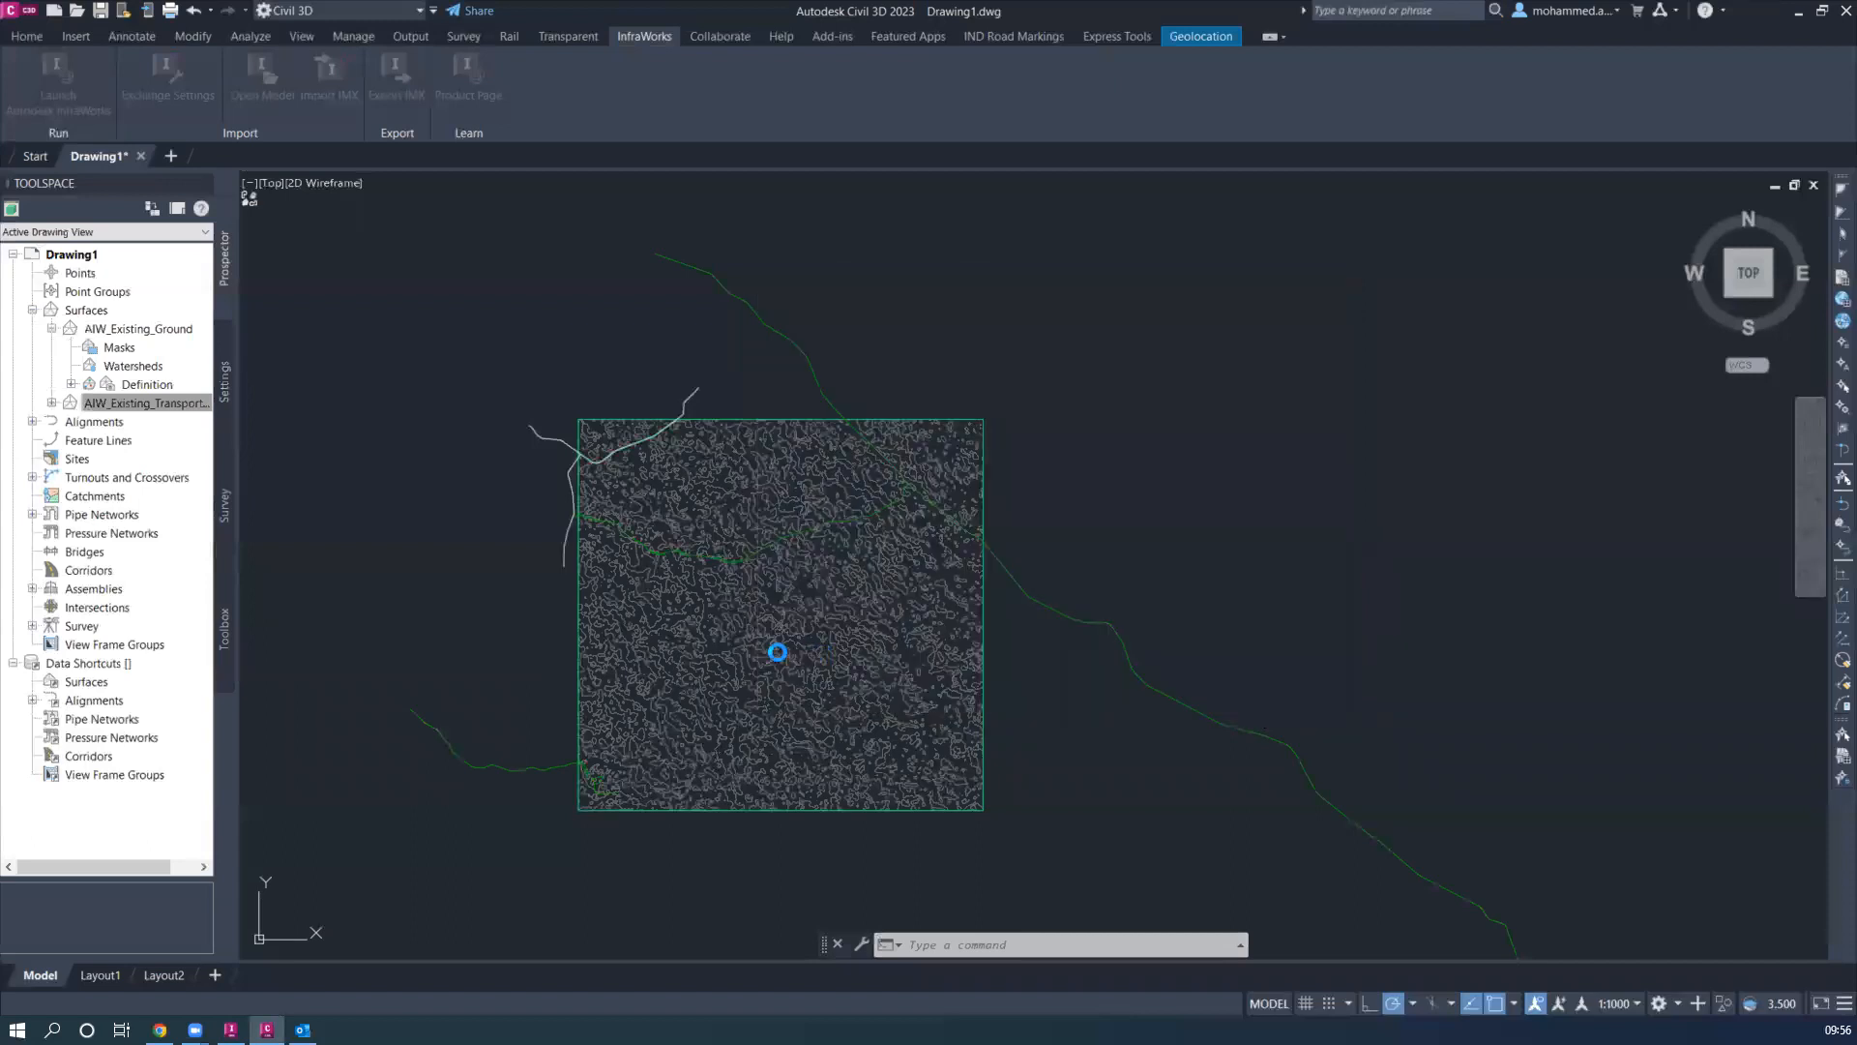